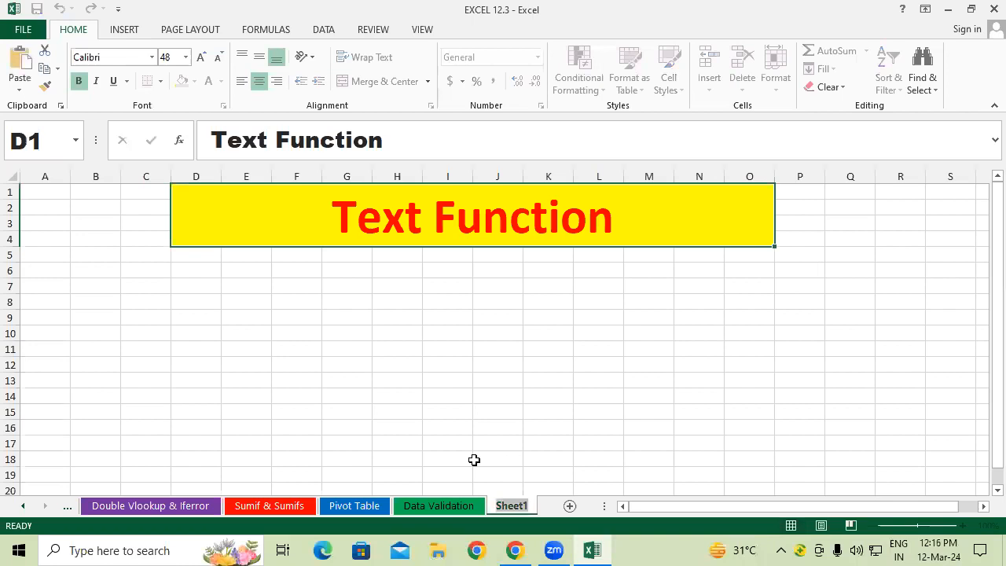
Step: Rename Sheet1 to 'Text Function' and colour its tab Blue, Accent 1, Darker 50%
{"action": "type", "text": "Text Function"}
{"action": "left_click", "coordinate": [458, 440]}
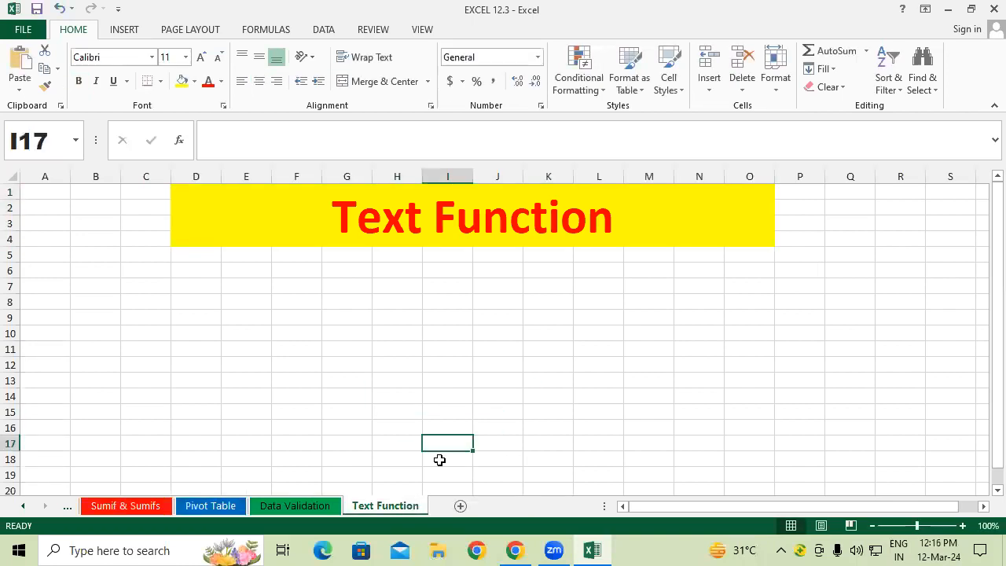
{"action": "right_click", "coordinate": [410, 504]}
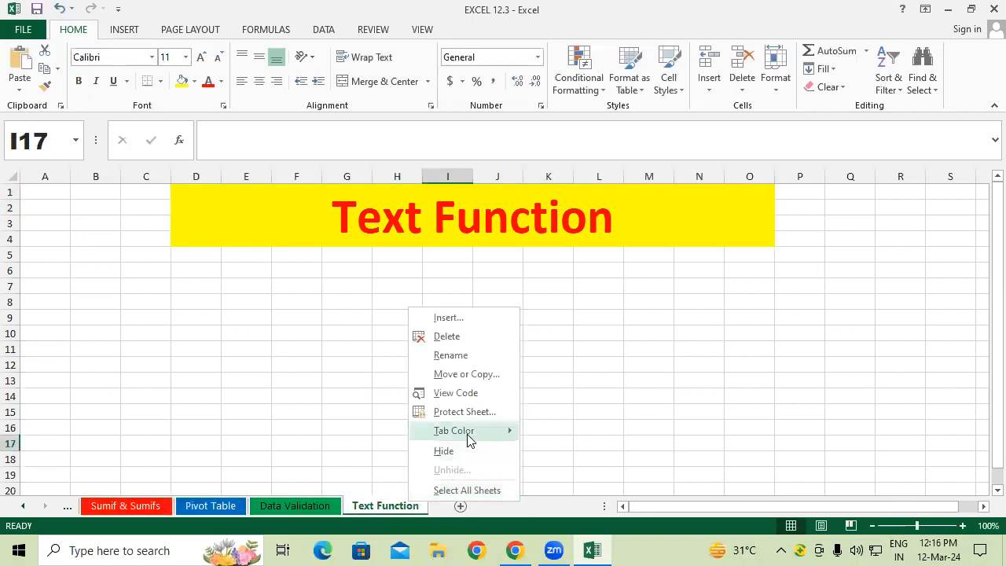
{"action": "mouse_move", "coordinate": [467, 432]}
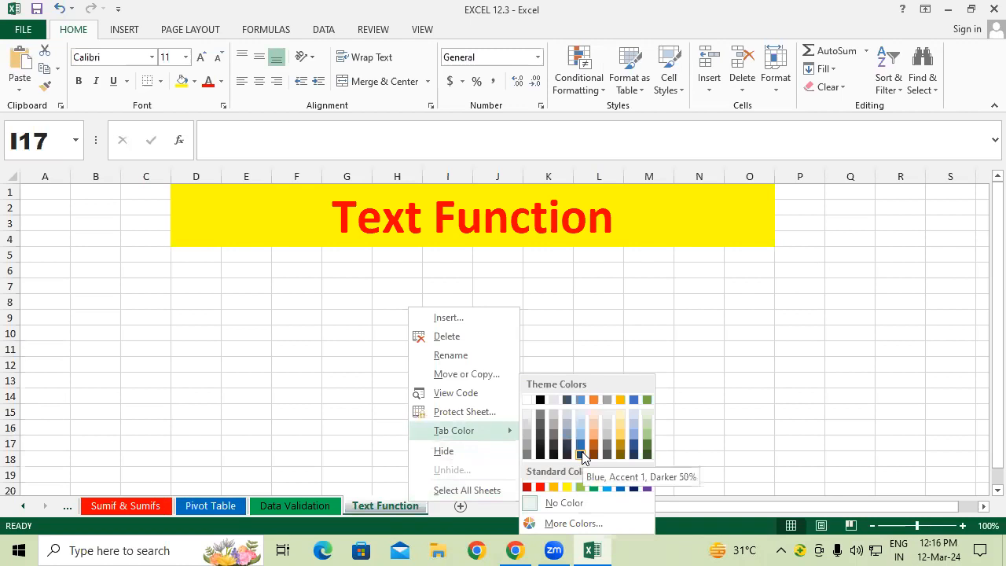
{"action": "left_click", "coordinate": [580, 454]}
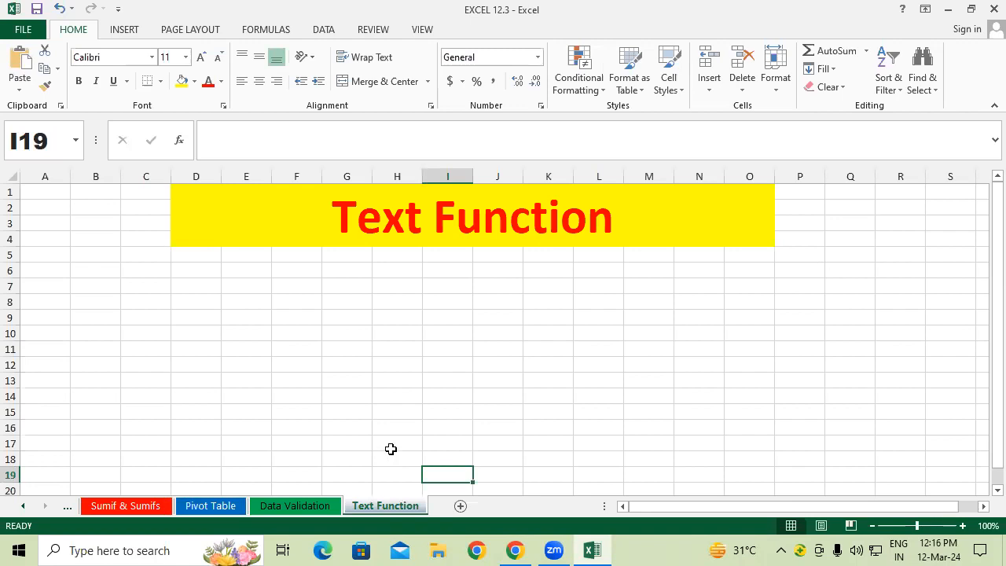
Step: Enter the headers Sr No, First Name and Last Name in A6:C6
{"action": "left_click", "coordinate": [366, 407]}
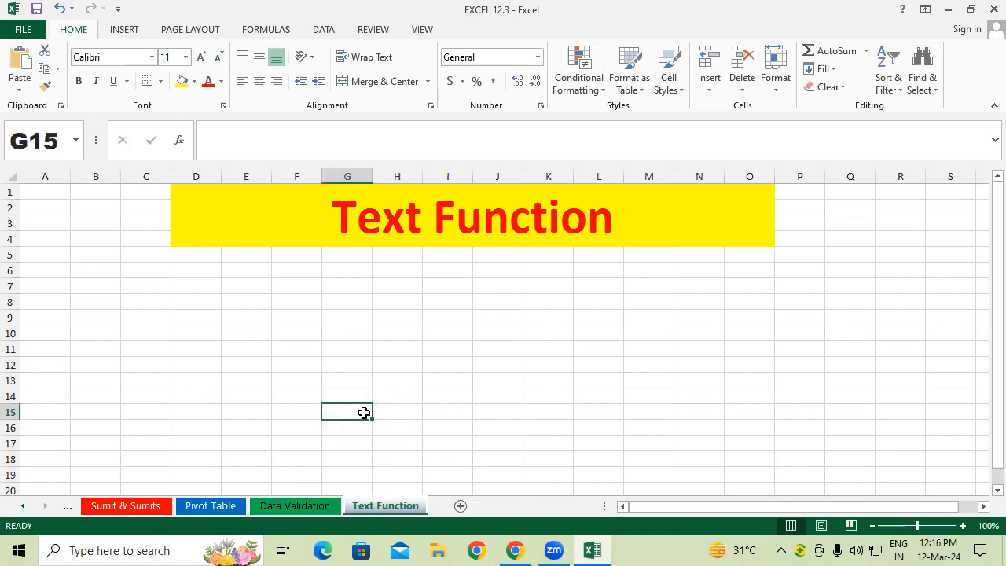
{"action": "left_click", "coordinate": [60, 270]}
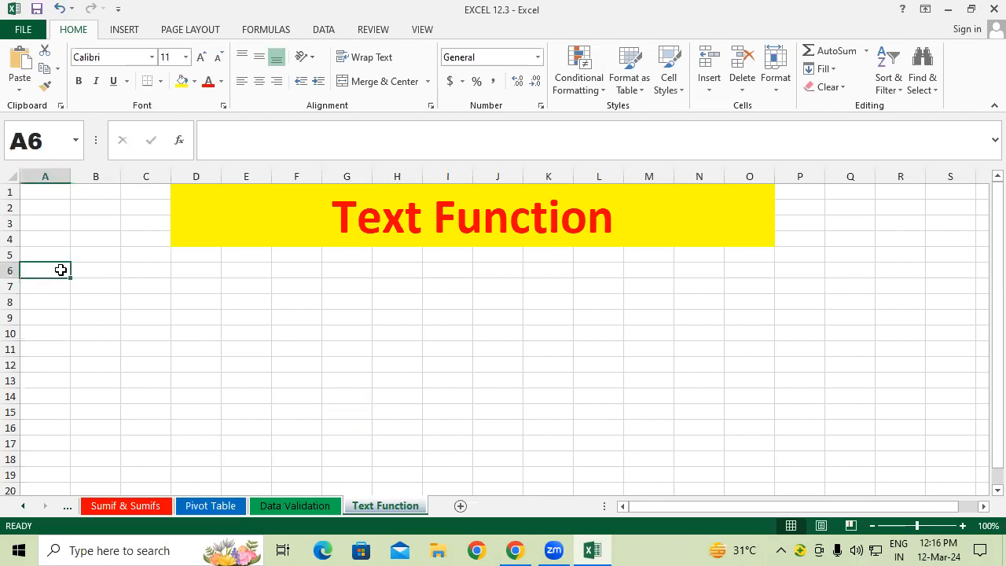
{"action": "type", "text": "Sr No"}
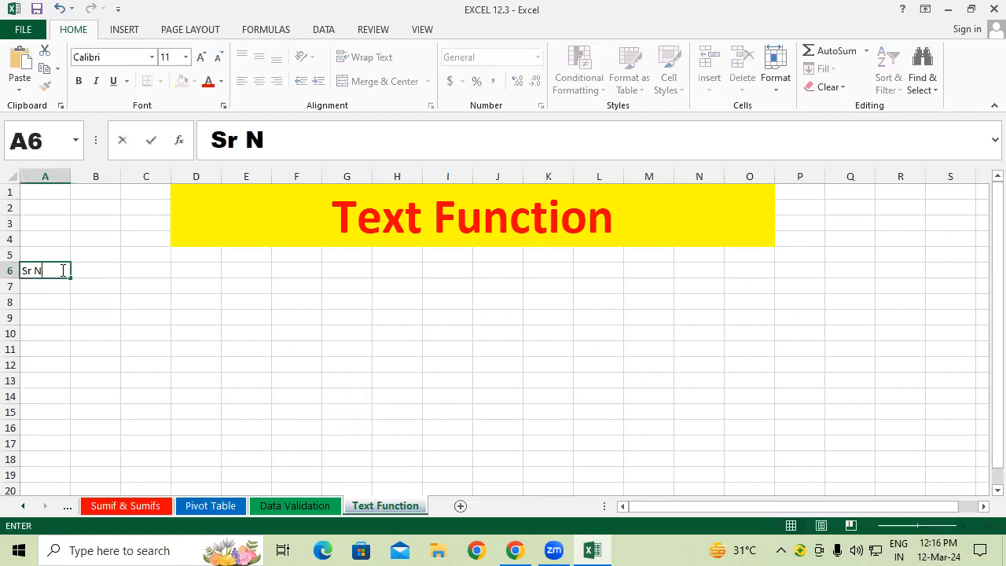
{"action": "key", "text": "Tab"}
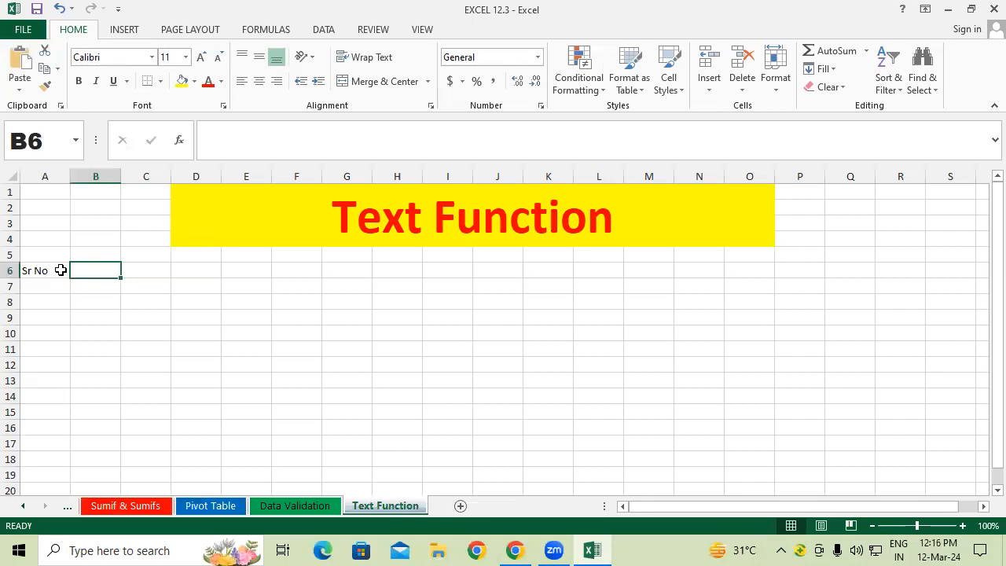
{"action": "type", "text": "Fir"}
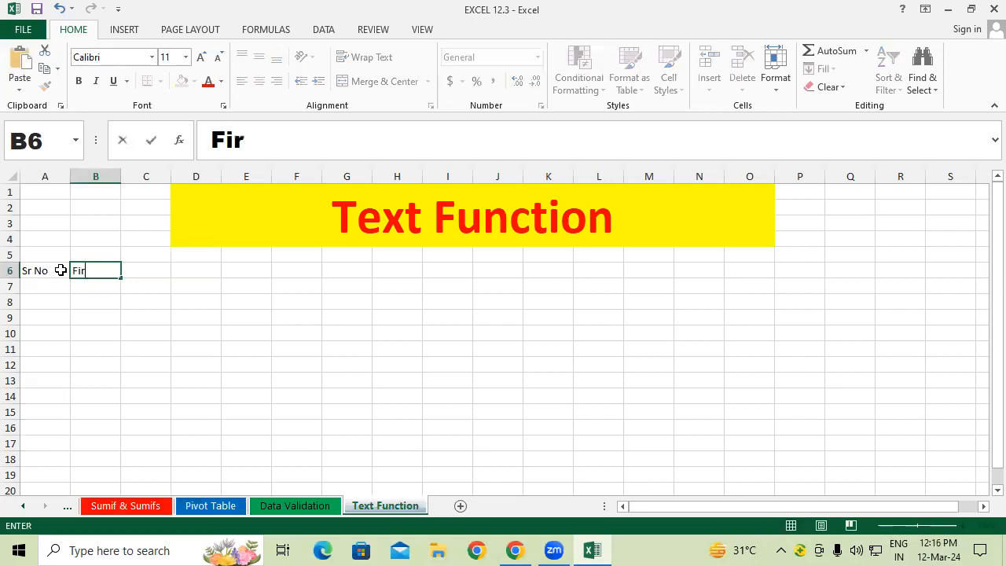
{"action": "type", "text": "st Name"}
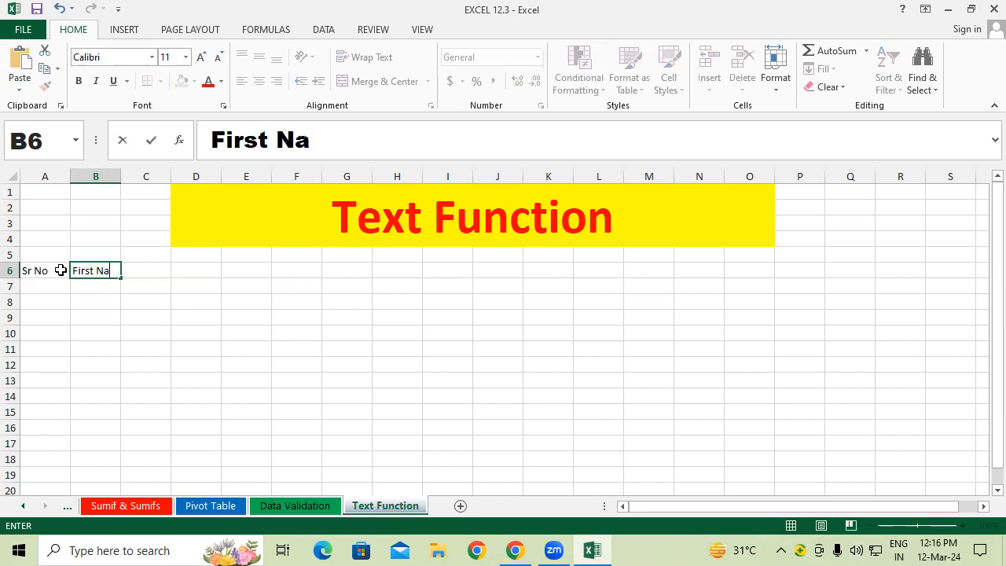
{"action": "key", "text": "Tab"}
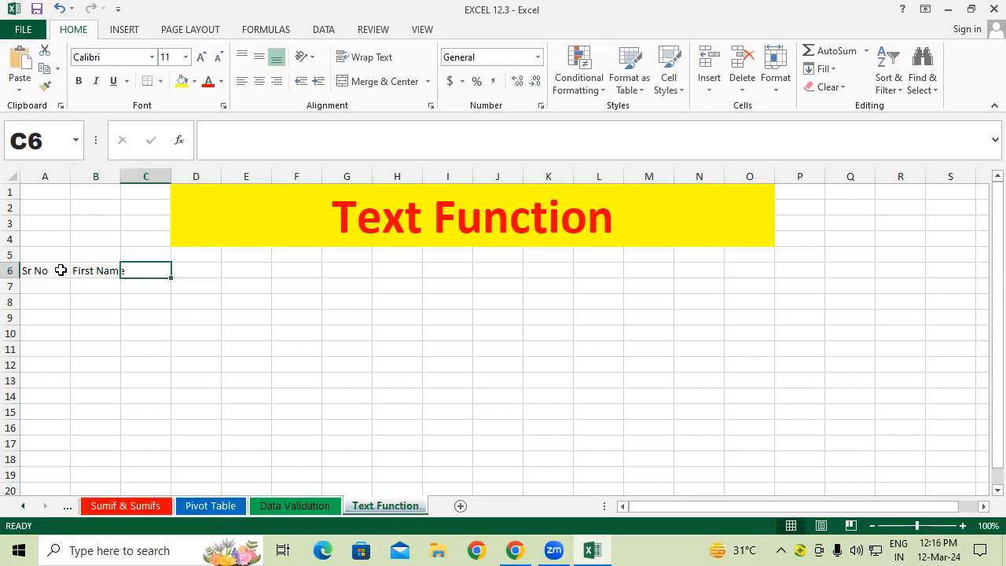
{"action": "type", "text": "Last"}
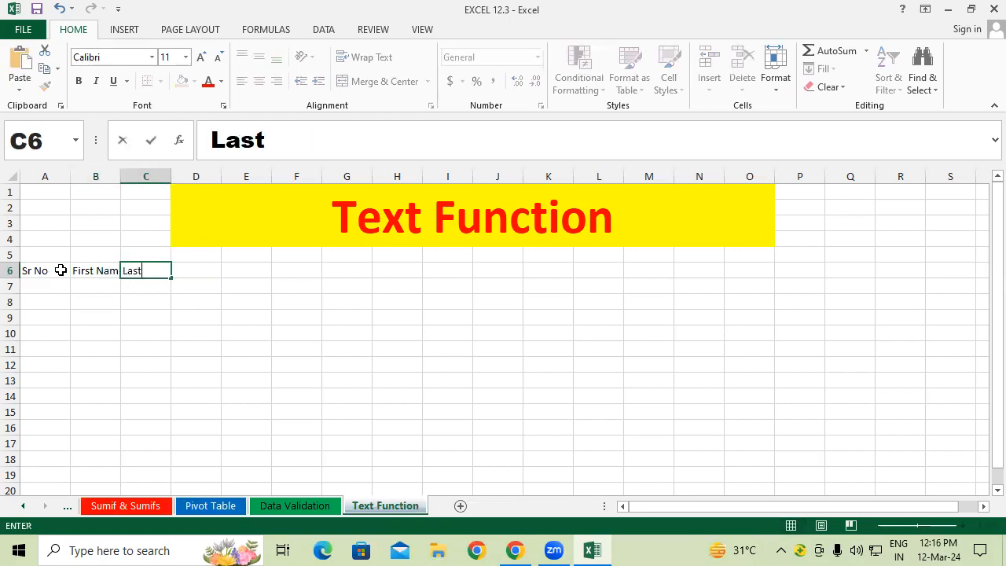
{"action": "type", "text": " Name"}
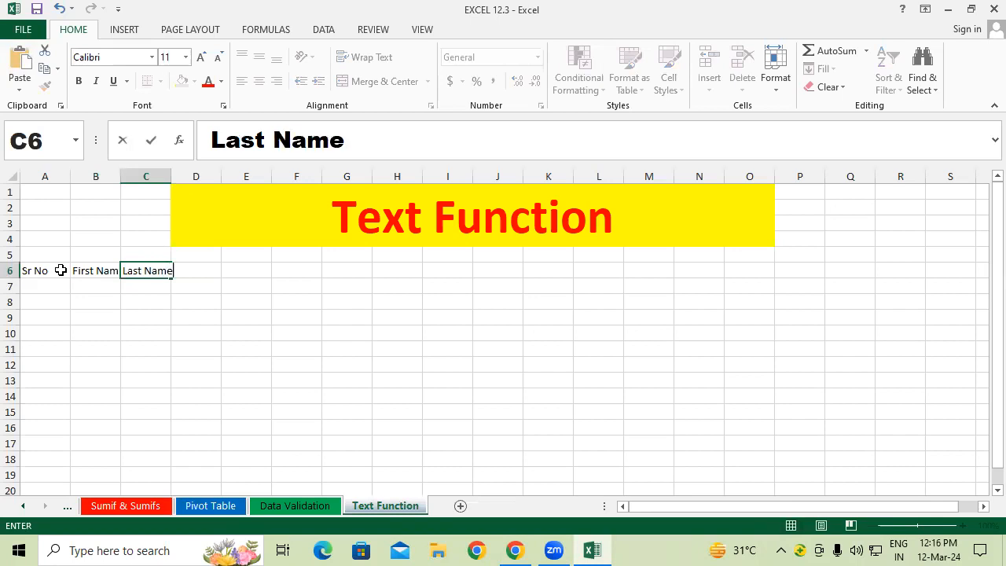
{"action": "key", "text": "Tab"}
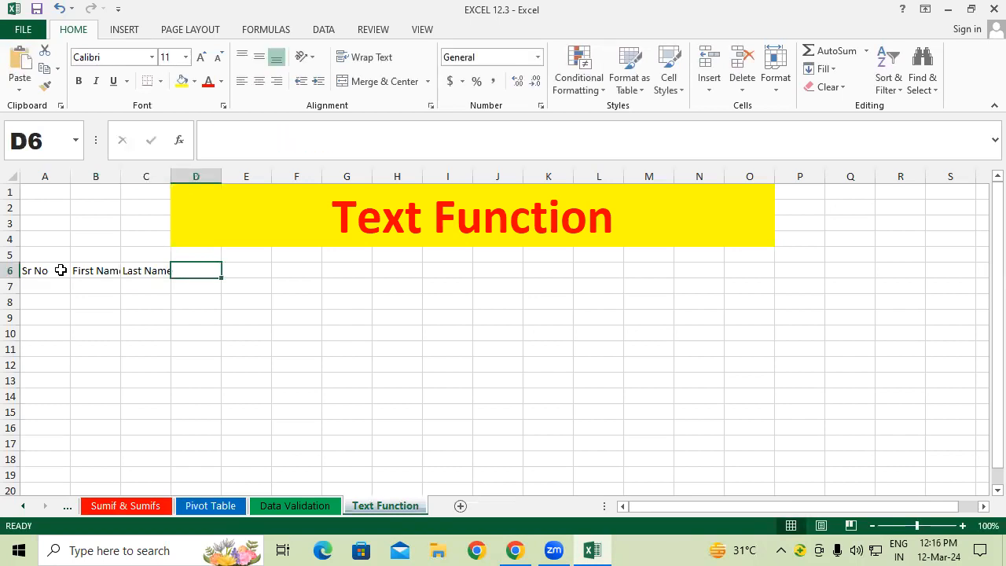
Step: Autofit columns B and C and add the Sub Name header in D6
{"action": "double_click", "coordinate": [121, 176]}
{"action": "left_click", "coordinate": [105, 281]}
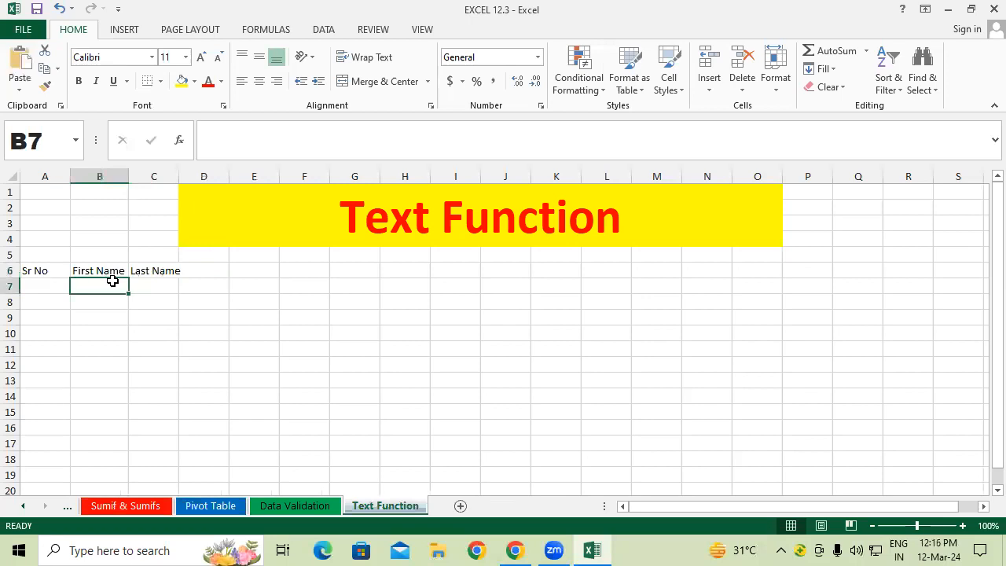
{"action": "left_click", "coordinate": [159, 281]}
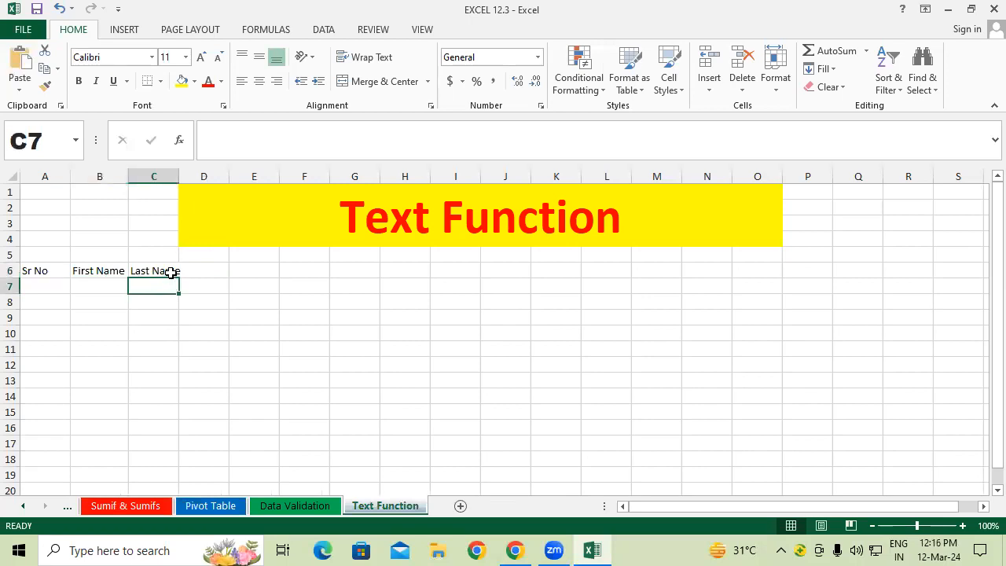
{"action": "left_click", "coordinate": [166, 271]}
{"action": "double_click", "coordinate": [178, 176]}
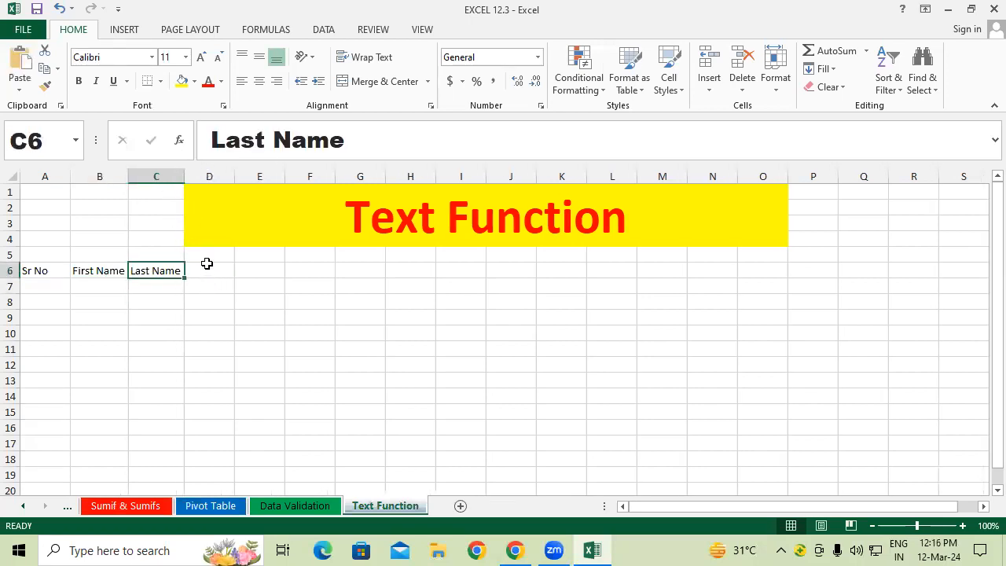
{"action": "left_click", "coordinate": [208, 269]}
{"action": "type", "text": "Su"}
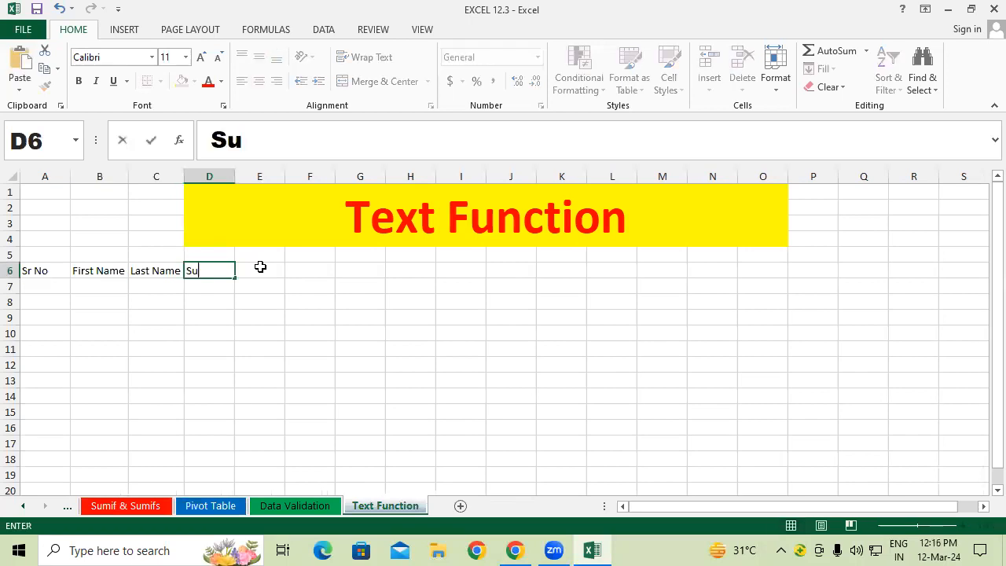
{"action": "type", "text": "b Name"}
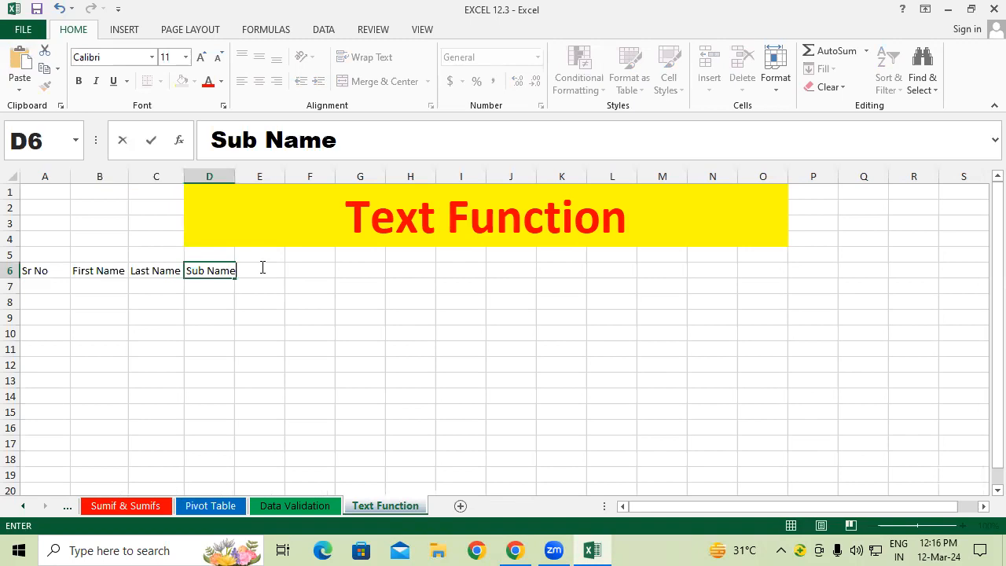
{"action": "left_click", "coordinate": [199, 314]}
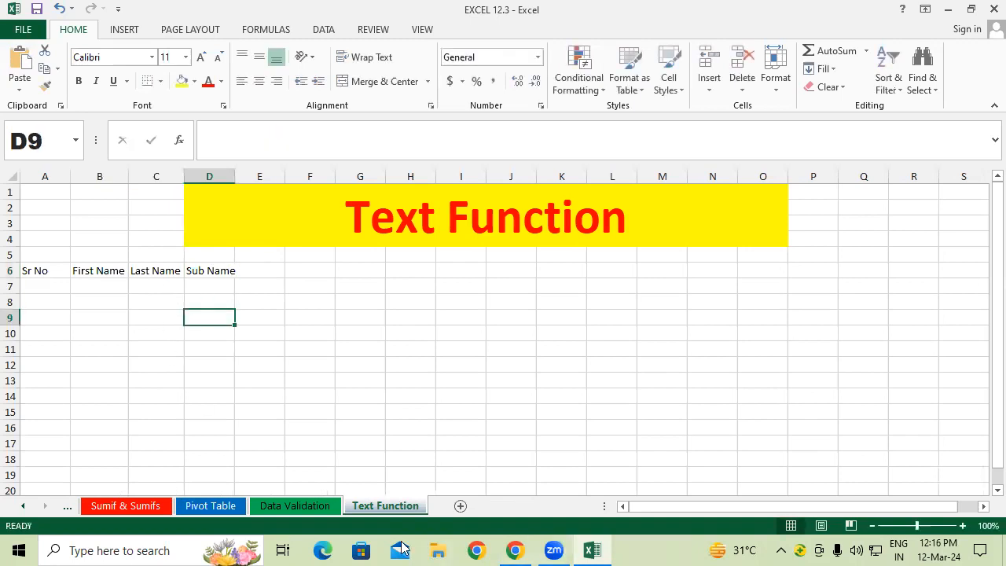
{"action": "mouse_move", "coordinate": [88, 297]}
{"action": "left_mouse_down"}
{"action": "mouse_move", "coordinate": [135, 307]}
{"action": "mouse_move", "coordinate": [157, 294]}
{"action": "mouse_move", "coordinate": [181, 333]}
{"action": "mouse_move", "coordinate": [202, 289]}
{"action": "mouse_move", "coordinate": [199, 301]}
{"action": "left_mouse_up"}
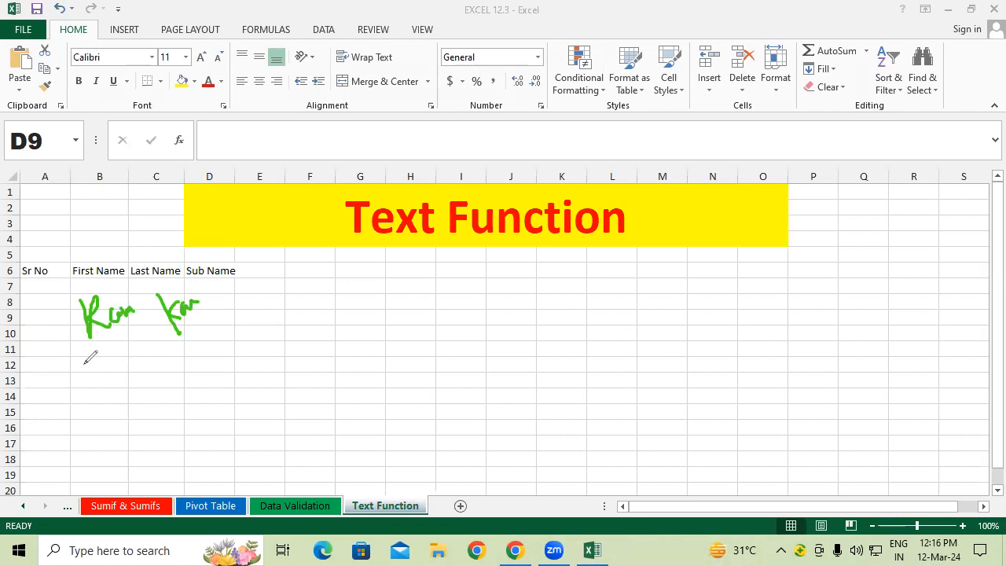
{"action": "mouse_move", "coordinate": [92, 345]}
{"action": "left_mouse_down"}
{"action": "mouse_move", "coordinate": [205, 319]}
{"action": "mouse_move", "coordinate": [206, 372]}
{"action": "mouse_move", "coordinate": [231, 343]}
{"action": "mouse_move", "coordinate": [292, 319]}
{"action": "mouse_move", "coordinate": [289, 308]}
{"action": "left_mouse_up"}
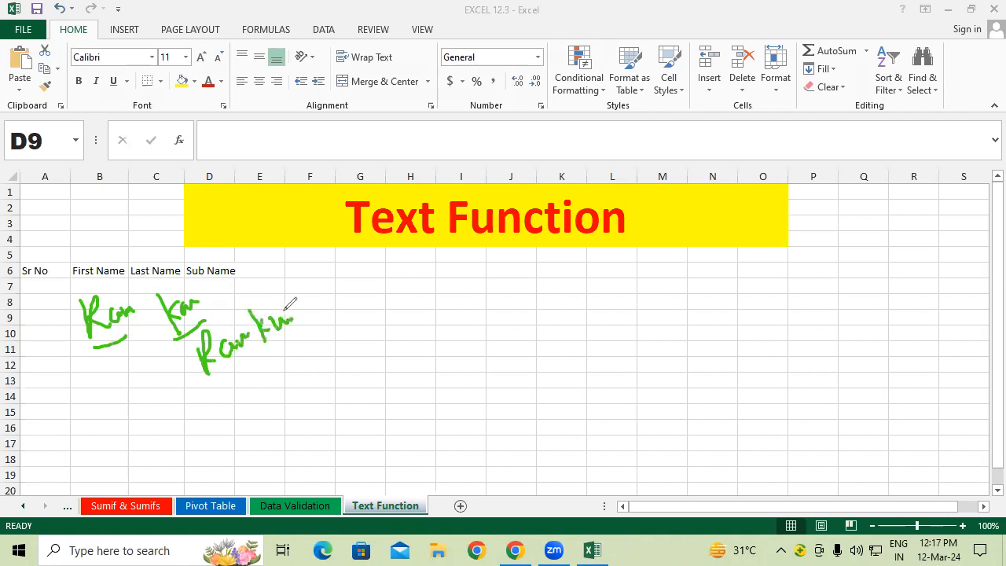
{"action": "mouse_move", "coordinate": [208, 281]}
{"action": "left_mouse_down"}
{"action": "mouse_move", "coordinate": [213, 321]}
{"action": "mouse_move", "coordinate": [229, 296]}
{"action": "left_mouse_up"}
{"action": "key", "text": "Escape"}
Step: Add the headers Upper, Lower and Proper in E6:G6, fixing the Proper typo
{"action": "left_click", "coordinate": [50, 278]}
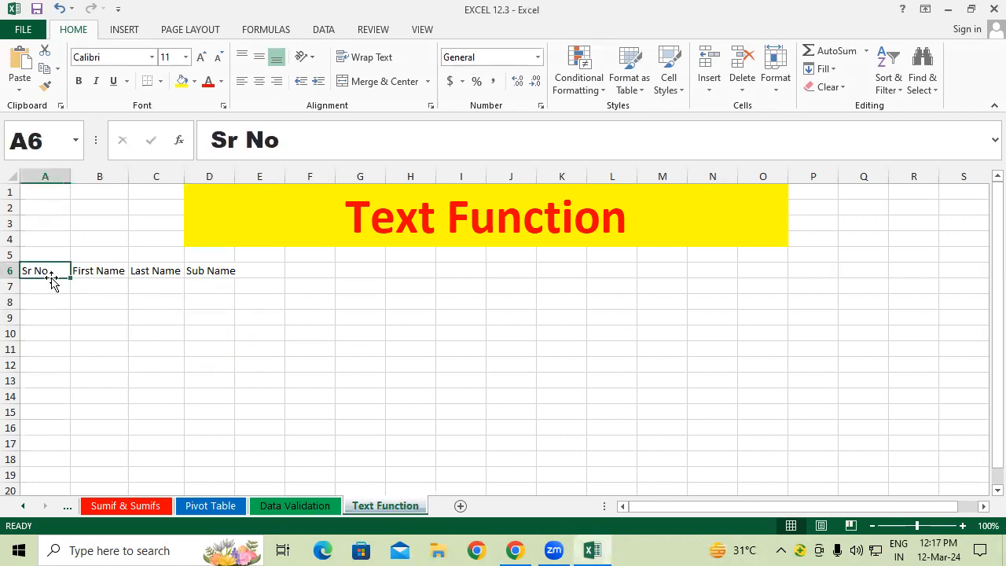
{"action": "left_click", "coordinate": [104, 270]}
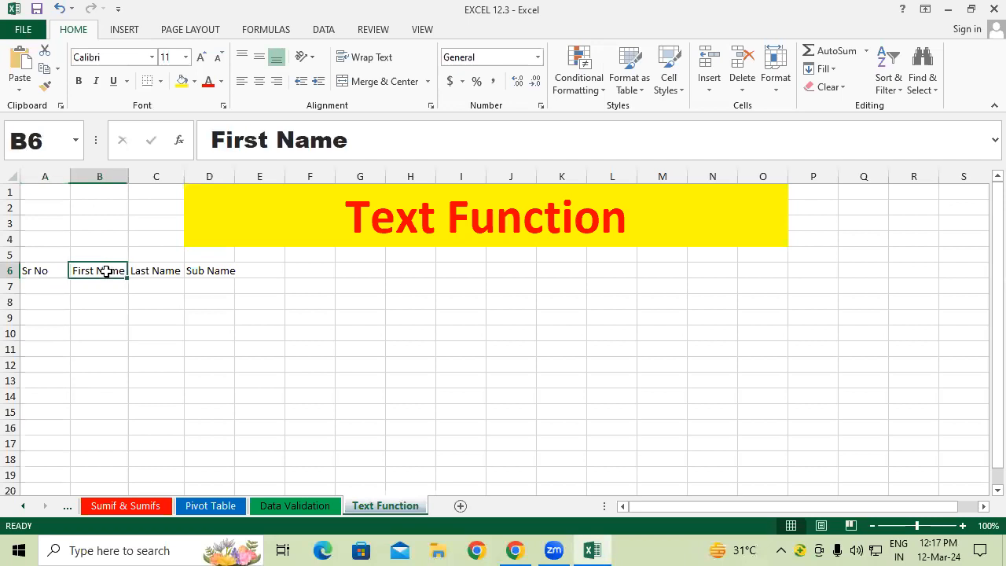
{"action": "left_click", "coordinate": [156, 276]}
{"action": "left_click", "coordinate": [222, 272]}
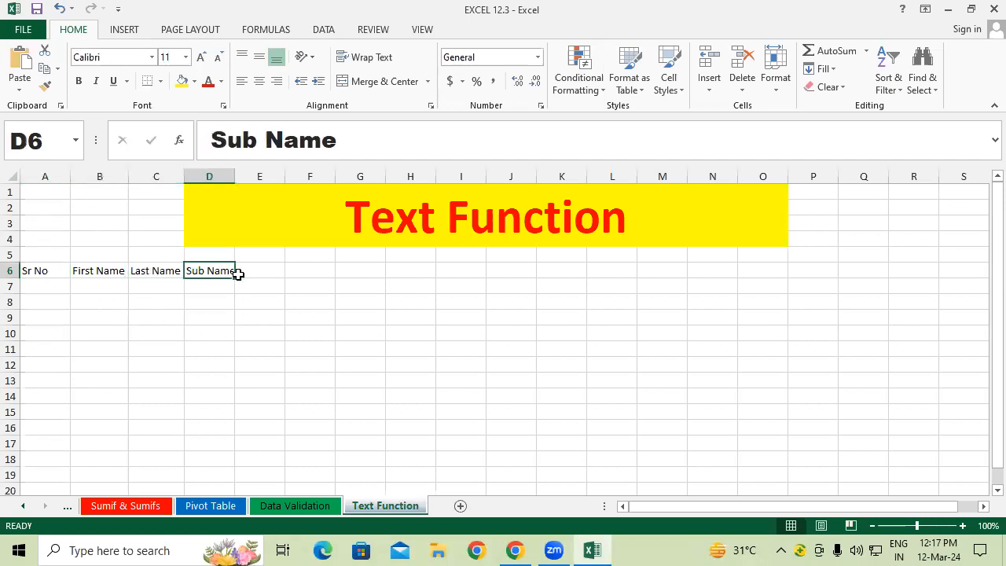
{"action": "left_click", "coordinate": [256, 275]}
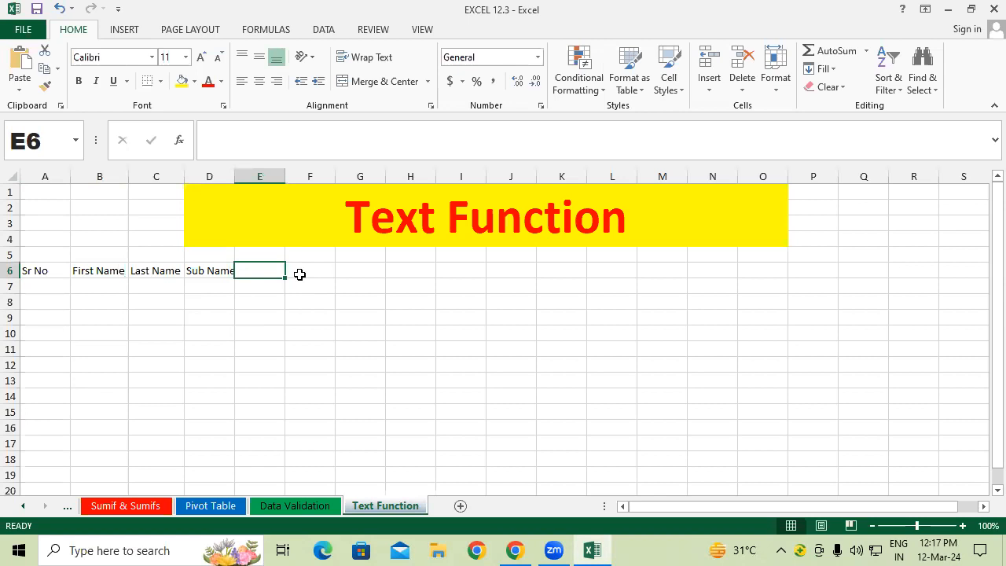
{"action": "type", "text": "Upper"}
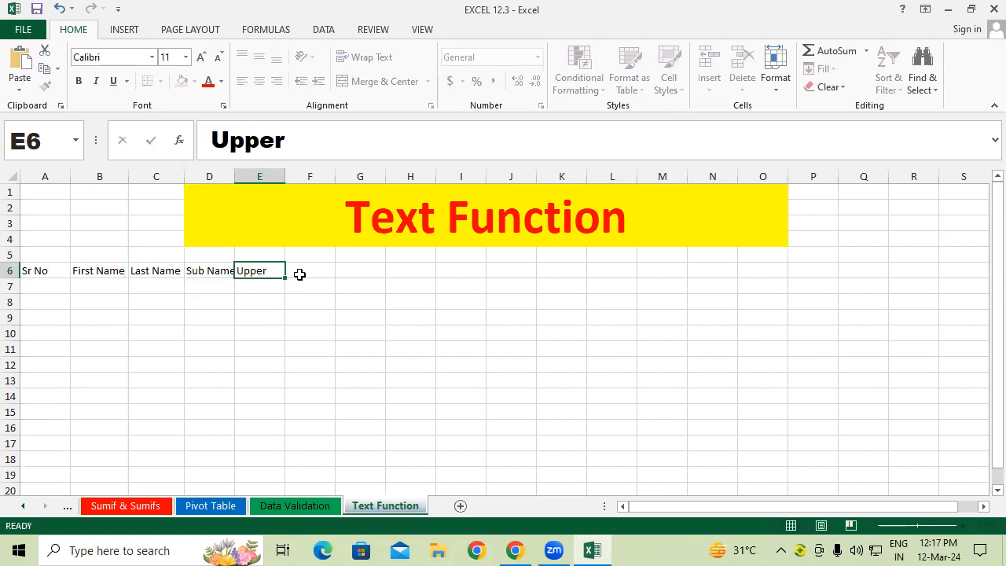
{"action": "left_click", "coordinate": [299, 274]}
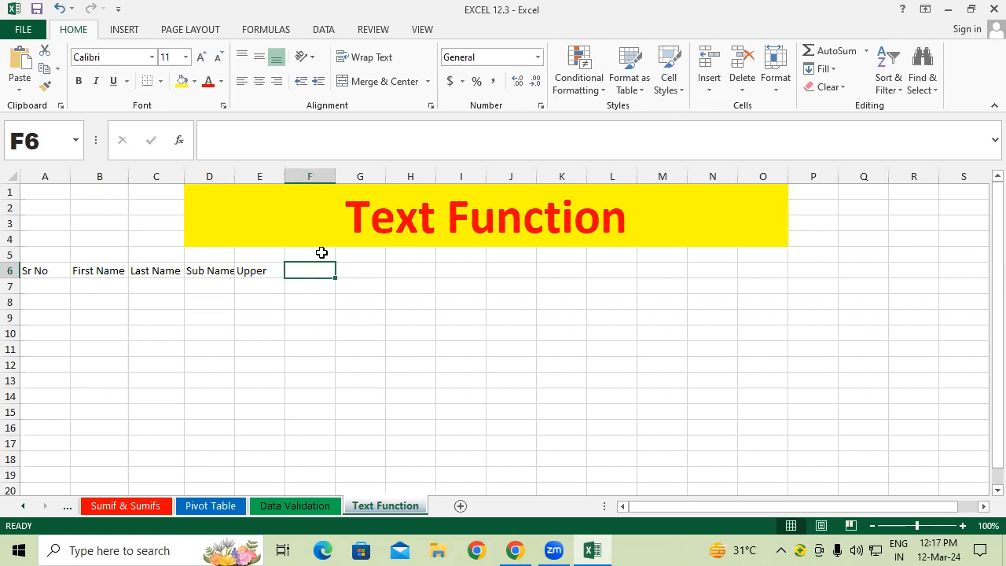
{"action": "type", "text": "Lower"}
{"action": "key", "text": "Tab"}
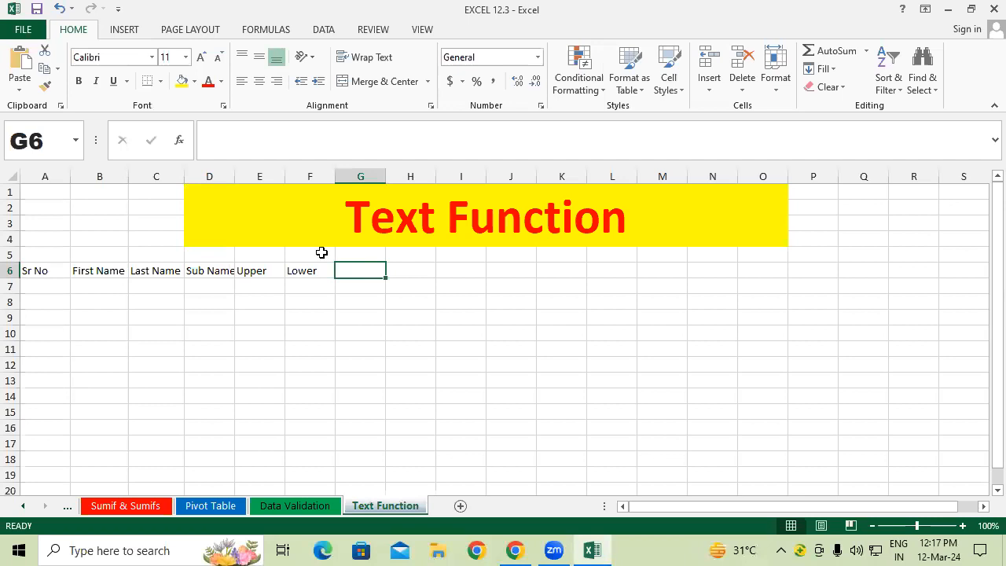
{"action": "type", "text": "Proper"}
{"action": "key", "text": "Tab"}
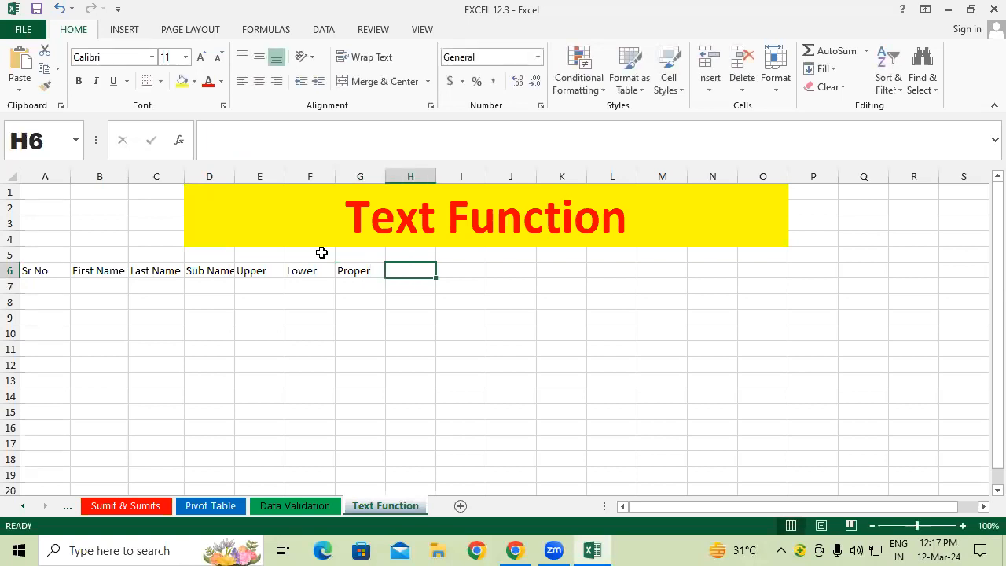
Step: Add the Left and Right headings in H6:I6, correcting the Right misspelling
{"action": "left_click", "coordinate": [414, 326]}
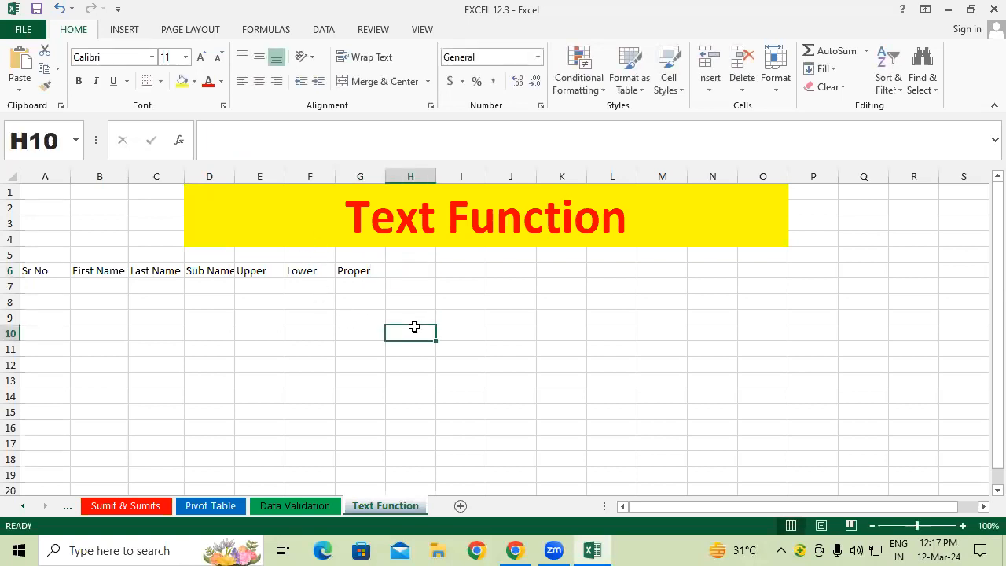
{"action": "left_click", "coordinate": [398, 268]}
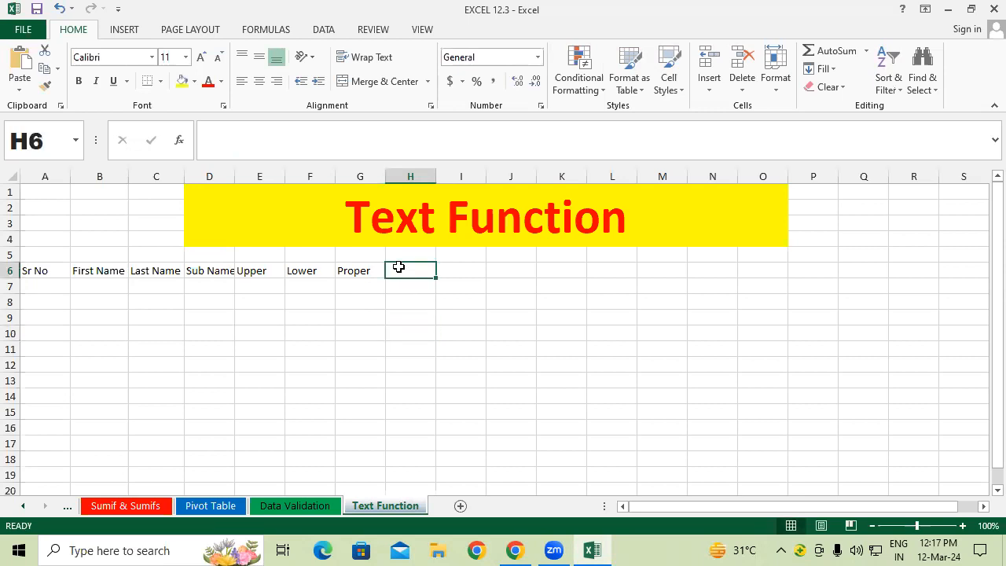
{"action": "type", "text": "Left"}
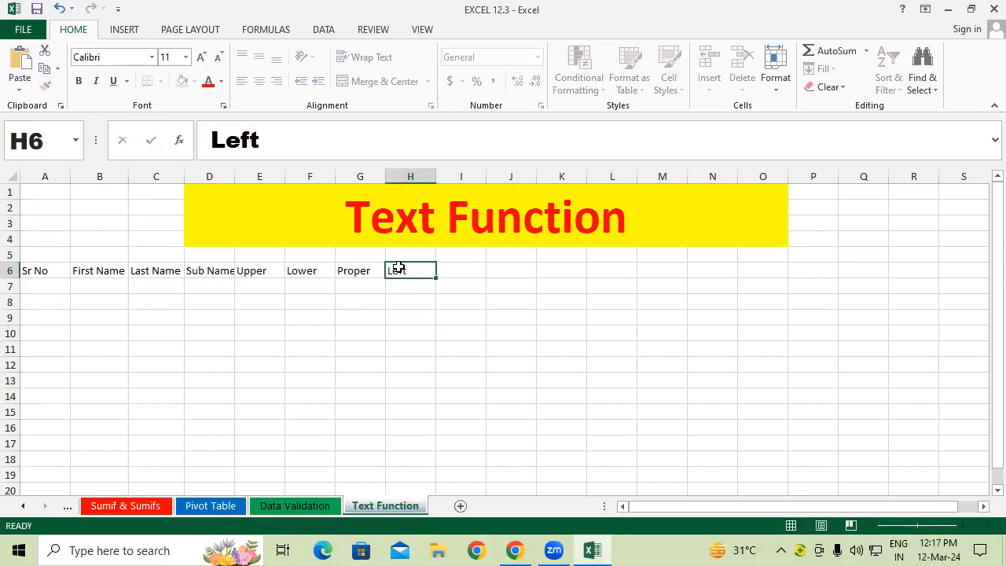
{"action": "key", "text": "Tab"}
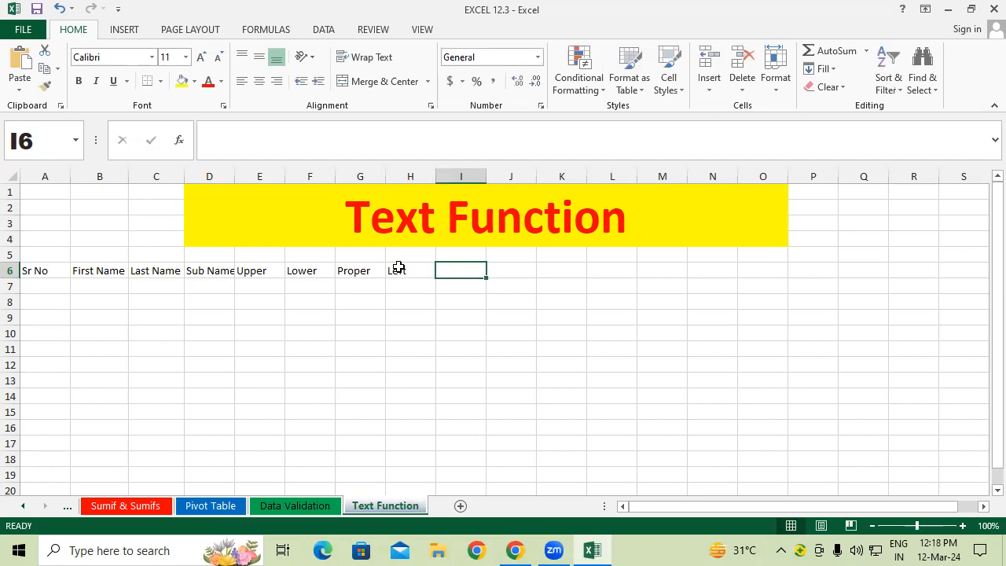
{"action": "type", "text": "Rigth"}
{"action": "key", "text": "BackSpace"}
{"action": "key", "text": "BackSpace"}
{"action": "type", "text": "ht"}
{"action": "key", "text": "Tab"}
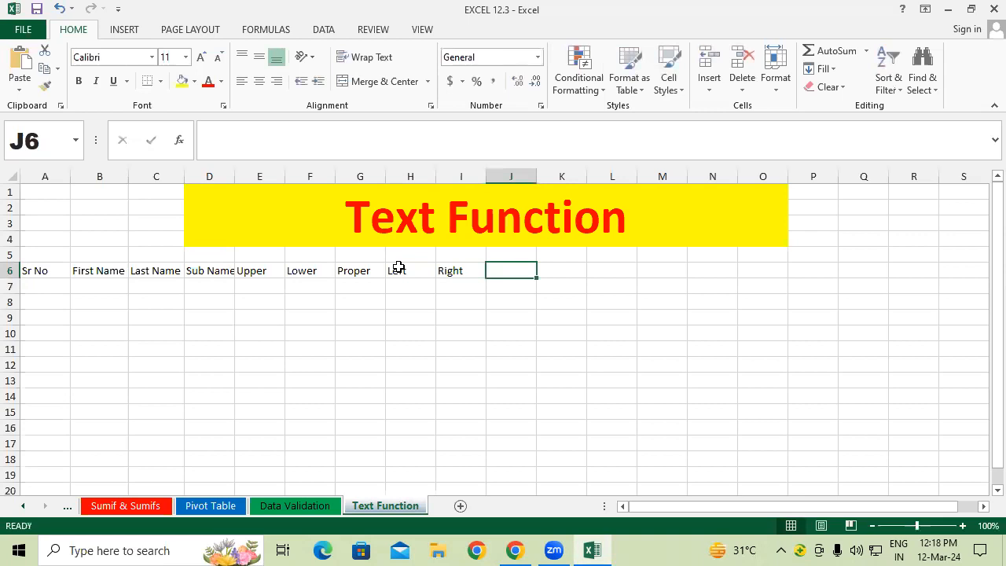
Step: Add the Mid and Len headings in J6:K6
{"action": "type", "text": "Mi"}
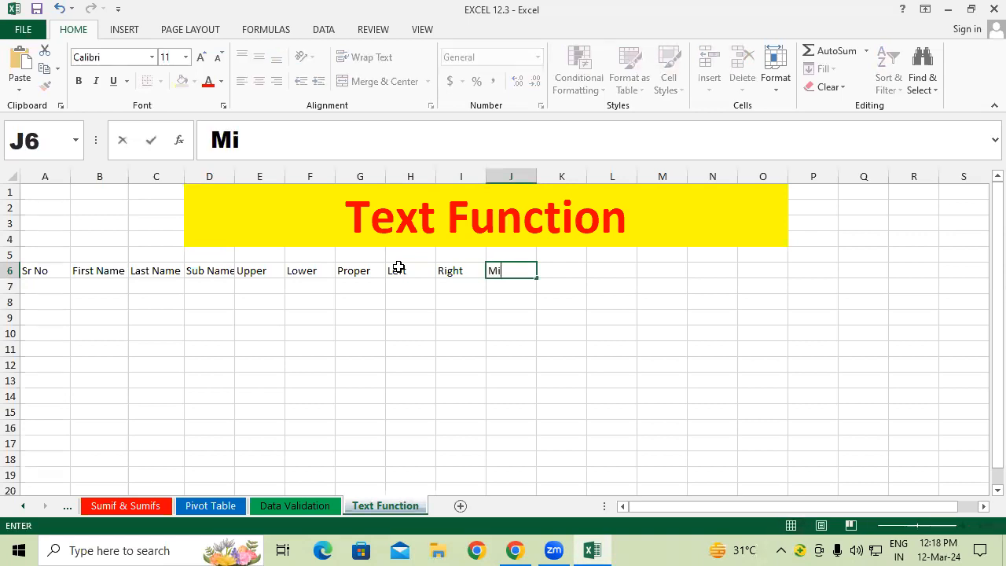
{"action": "type", "text": "d"}
{"action": "key", "text": "Tab"}
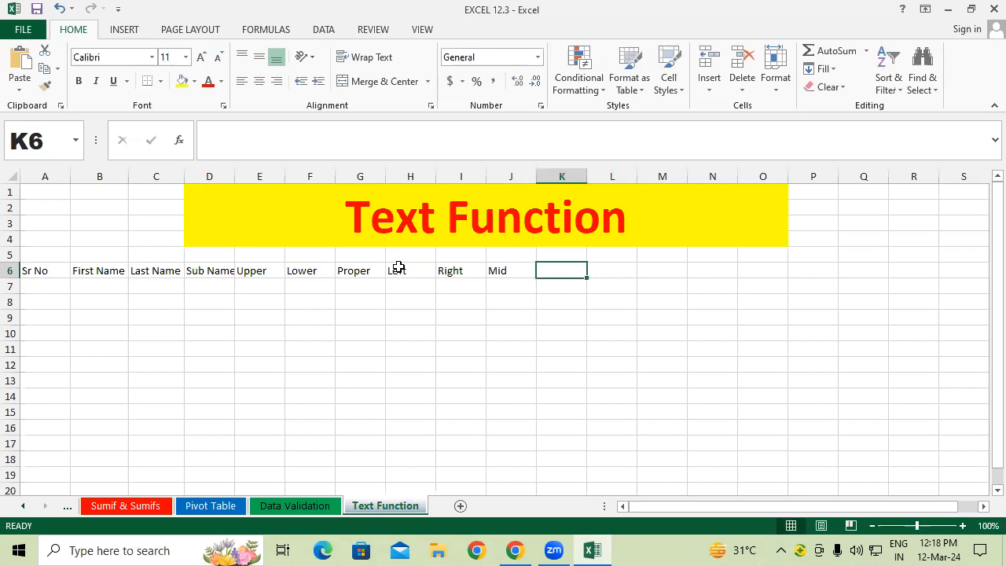
{"action": "type", "text": "Len"}
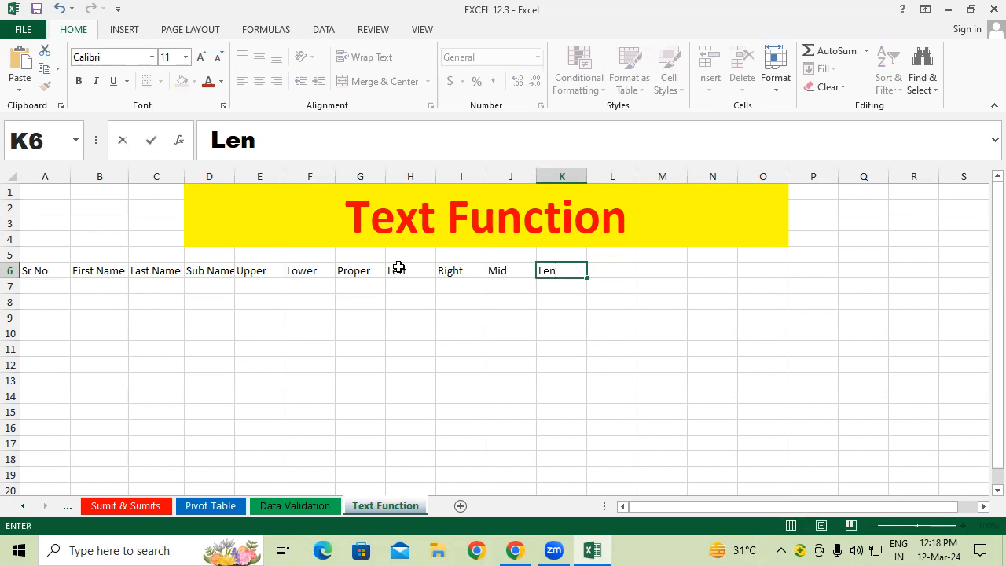
{"action": "key", "text": "Tab"}
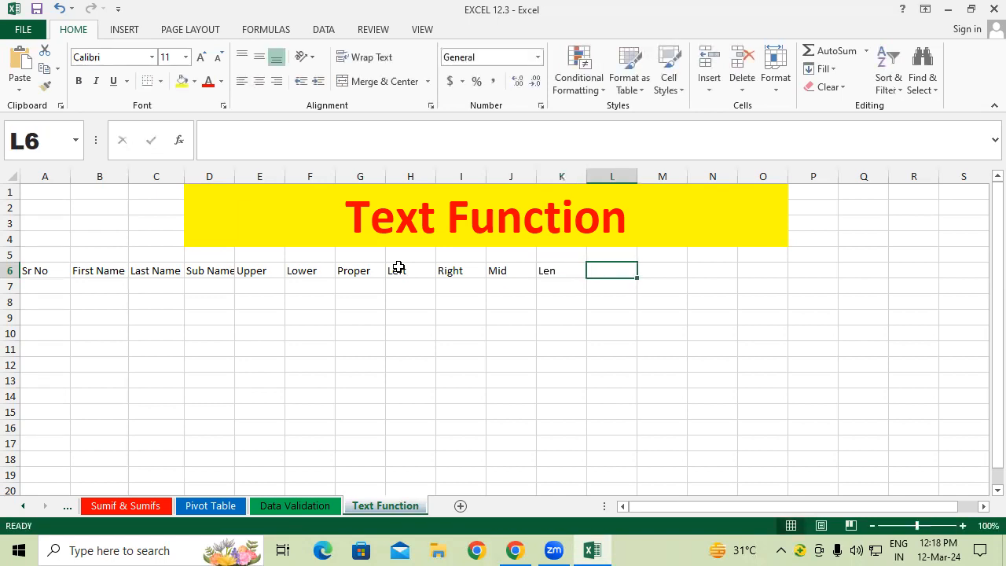
{"action": "left_click", "coordinate": [212, 284]}
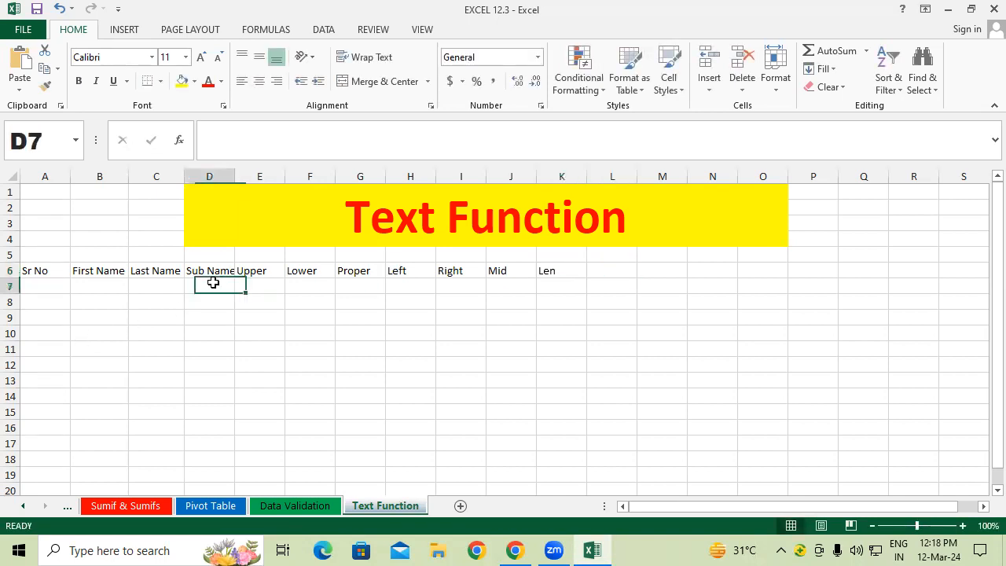
{"action": "left_click", "coordinate": [579, 288]}
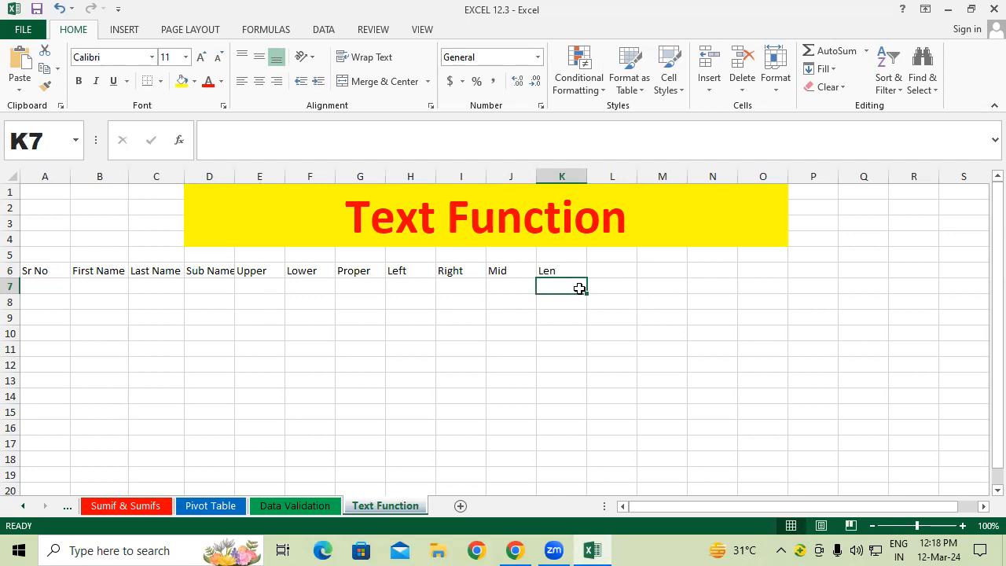
Step: Fill the Sr No column with 1 to 10 in A7:A16
{"action": "left_click", "coordinate": [50, 283]}
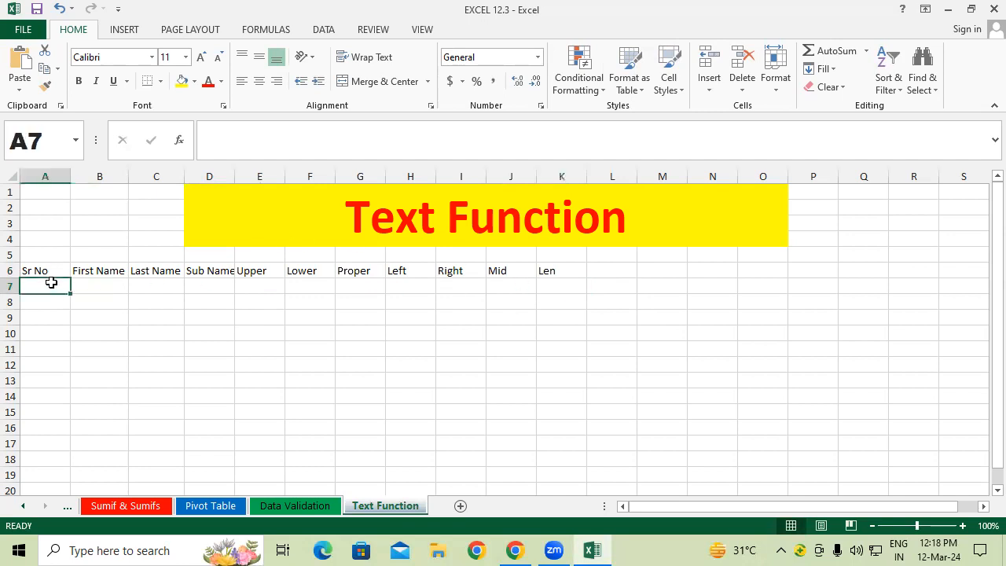
{"action": "type", "text": "1"}
{"action": "key", "text": "Return"}
{"action": "type", "text": "2"}
{"action": "key", "text": "Return"}
{"action": "type", "text": "3"}
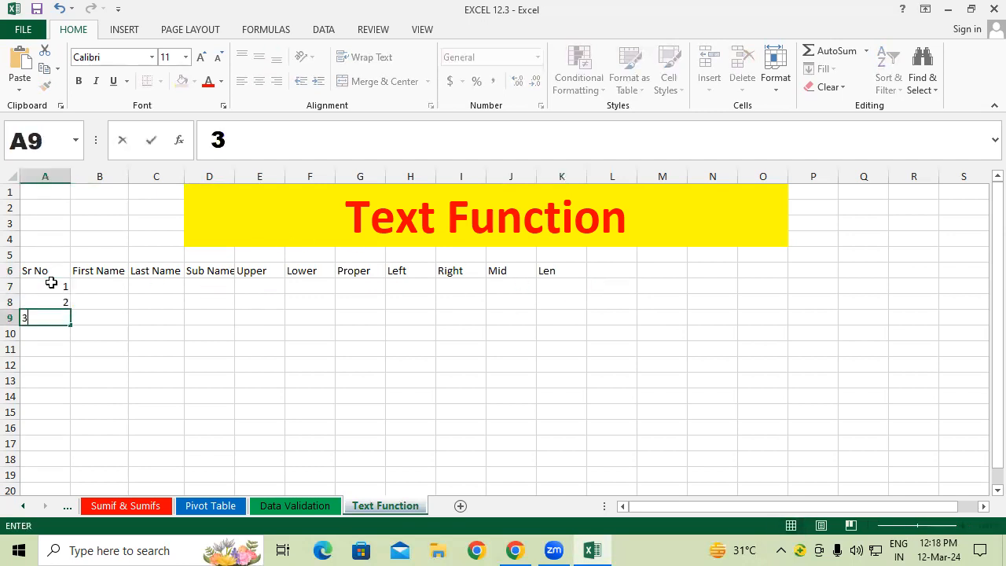
{"action": "key", "text": "Return"}
{"action": "left_click_drag", "start_coordinate": [51, 283], "coordinate": [64, 434]}
{"action": "left_click", "coordinate": [128, 381]}
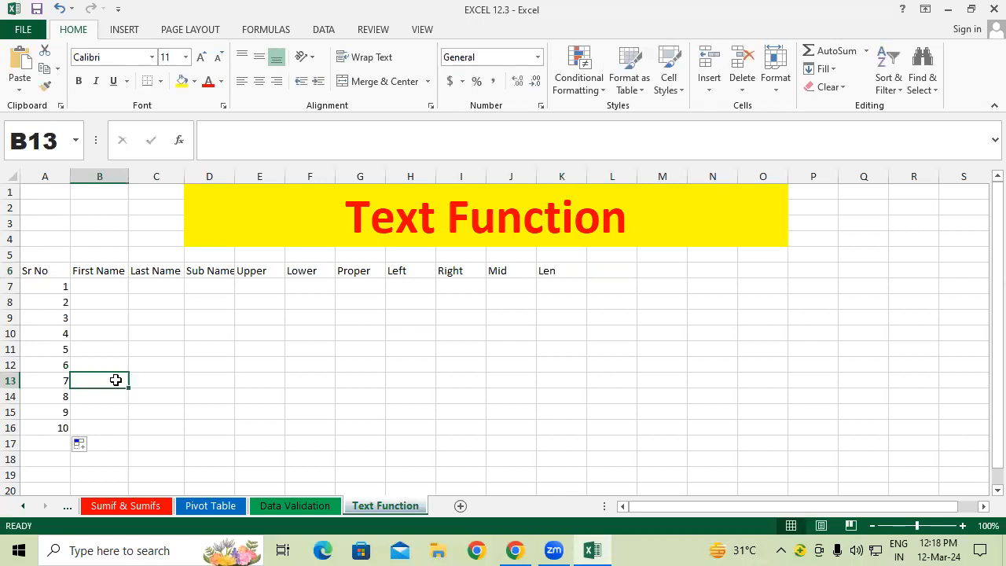
Step: From B7, switch to the Pivot Table sheet and start selecting its NAME column
{"action": "left_click", "coordinate": [108, 275]}
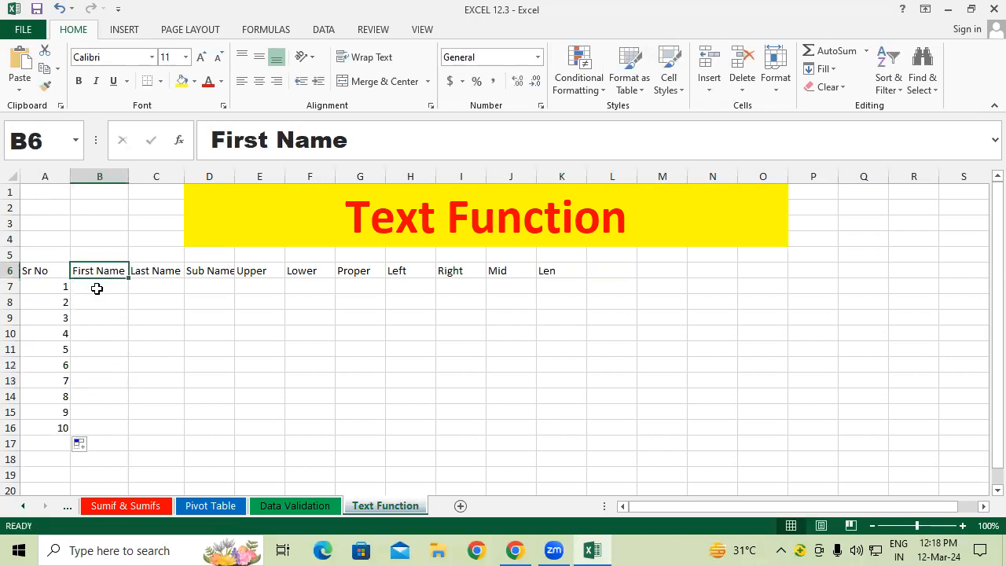
{"action": "left_click", "coordinate": [96, 289]}
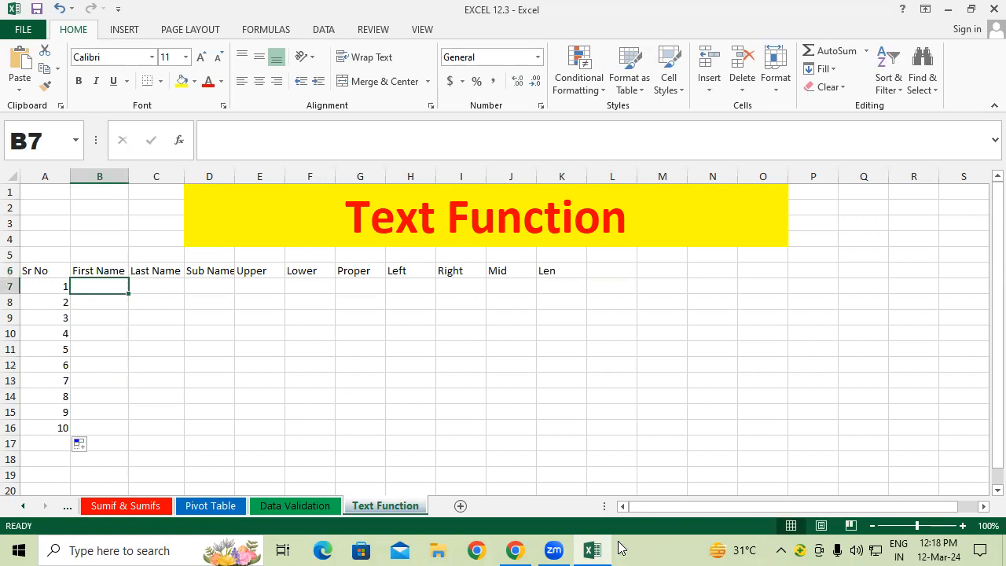
{"action": "left_click", "coordinate": [227, 505]}
{"action": "scroll", "coordinate": [173, 354], "scroll_direction": "down", "scroll_amount": 1}
{"action": "left_click_drag", "start_coordinate": [166, 260], "coordinate": [166, 233]}
Step: Copy the first ten Pivot Table names and paste them into B7:B16 on Text Function
{"action": "scroll", "coordinate": [175, 269], "scroll_direction": "up", "scroll_amount": 2}
{"action": "scroll", "coordinate": [175, 269], "scroll_direction": "up", "scroll_amount": 3}
{"action": "left_click_drag", "start_coordinate": [165, 271], "coordinate": [161, 417]}
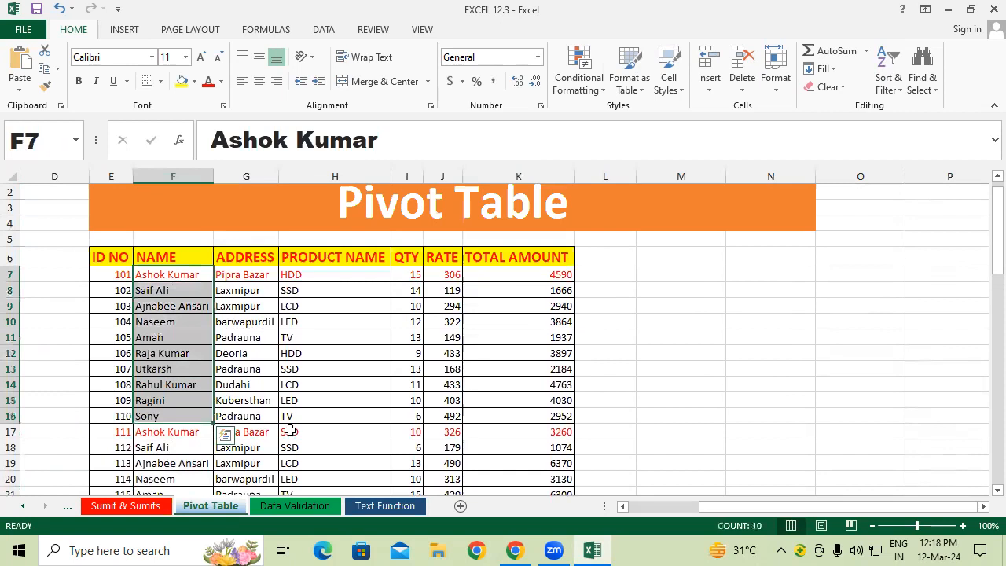
{"action": "key", "text": "ctrl+c"}
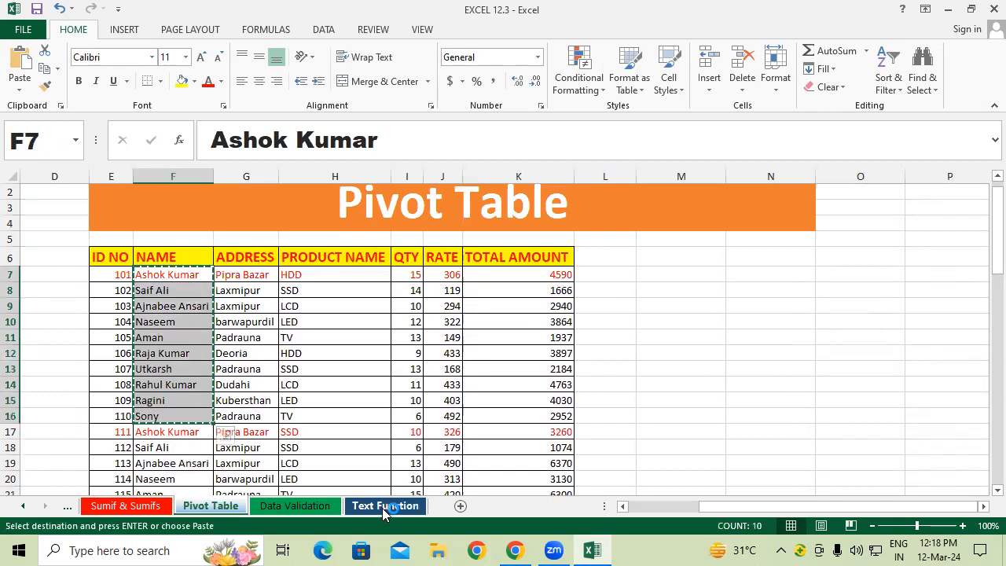
{"action": "left_click", "coordinate": [384, 505]}
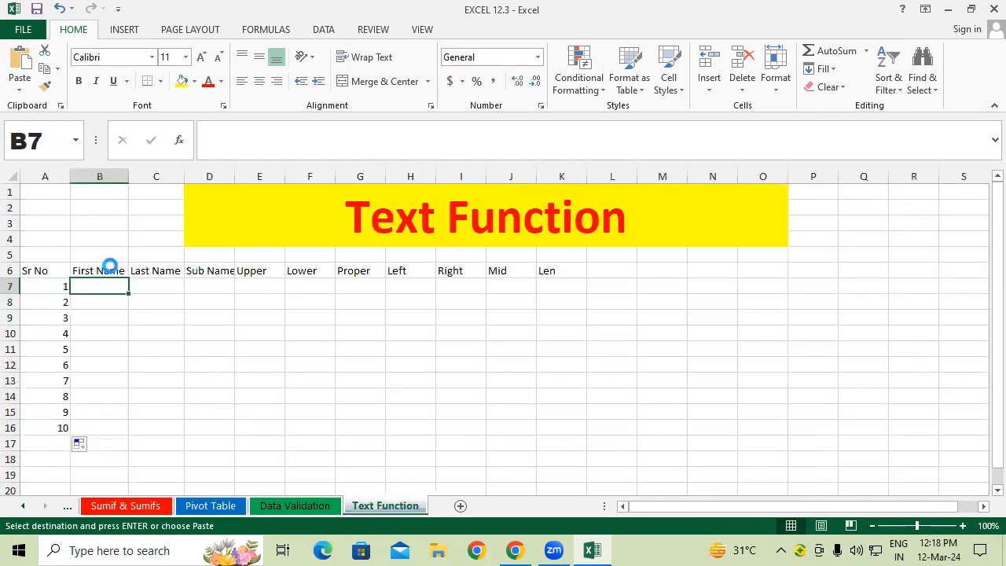
{"action": "key", "text": "ctrl+v"}
Step: Autofit column B and strip the surnames from the names in B7, B8 and B9
{"action": "left_click", "coordinate": [153, 294]}
{"action": "double_click", "coordinate": [128, 176]}
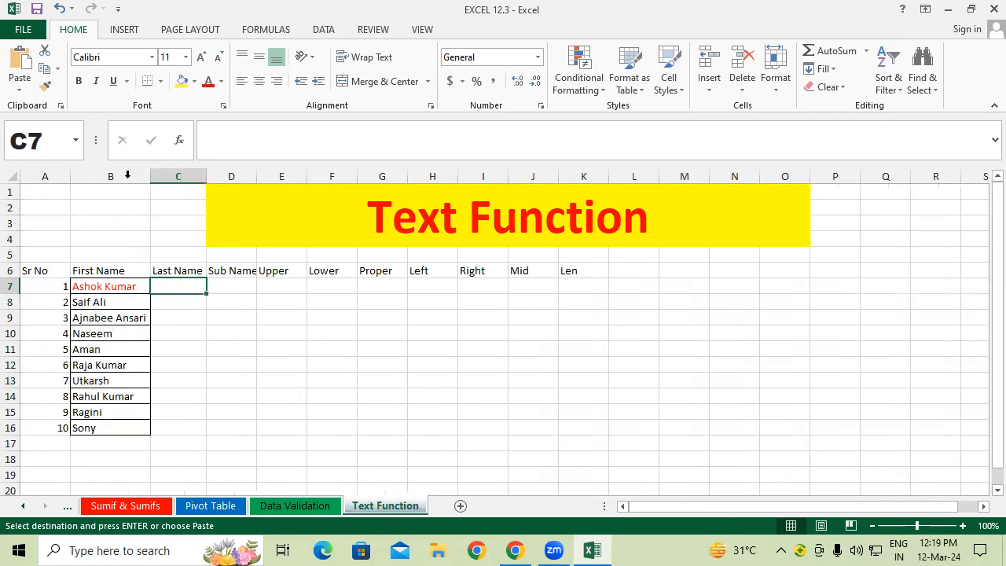
{"action": "left_click", "coordinate": [142, 284]}
{"action": "double_click", "coordinate": [143, 284]}
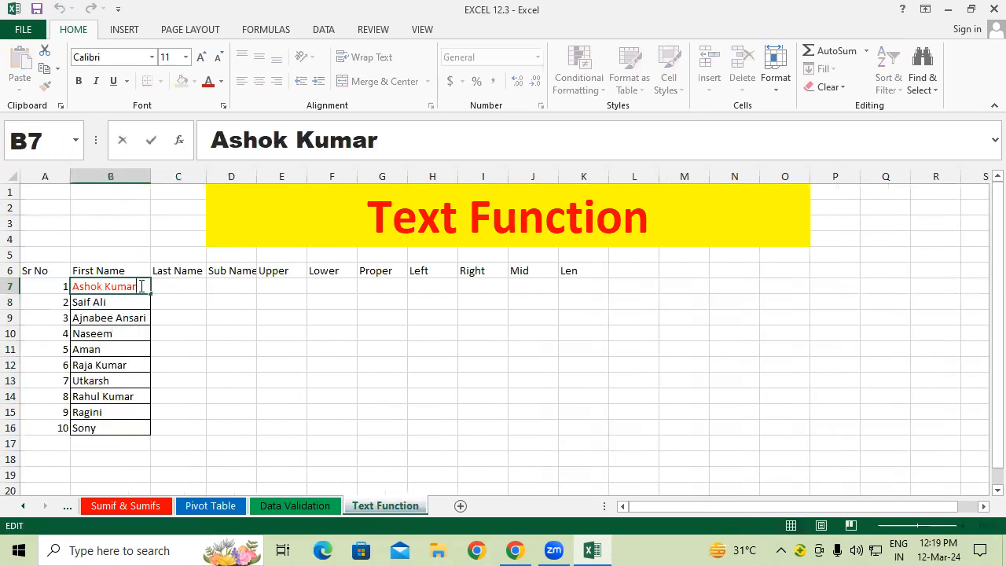
{"action": "left_click_drag", "start_coordinate": [139, 286], "coordinate": [106, 288]}
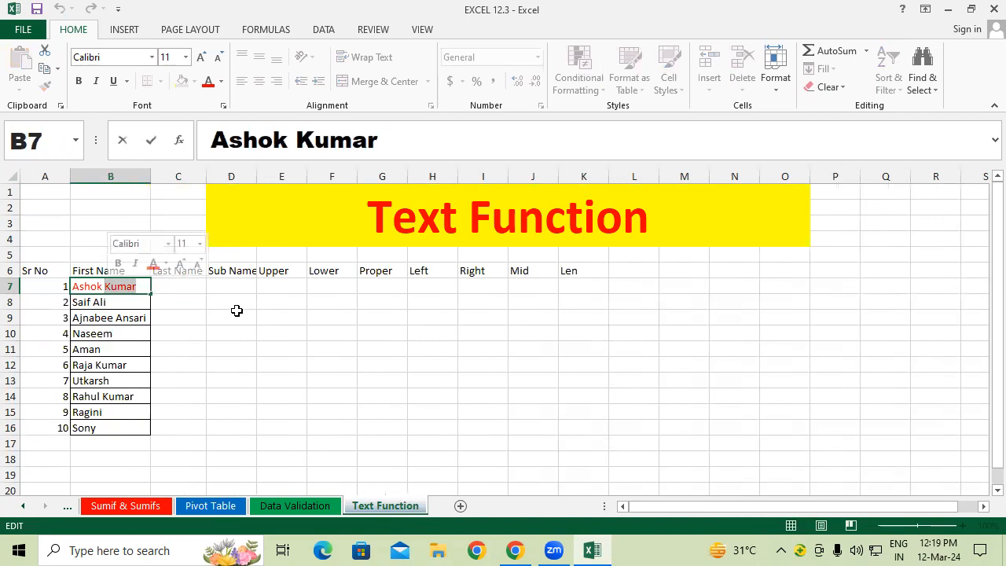
{"action": "key", "text": "BackSpace"}
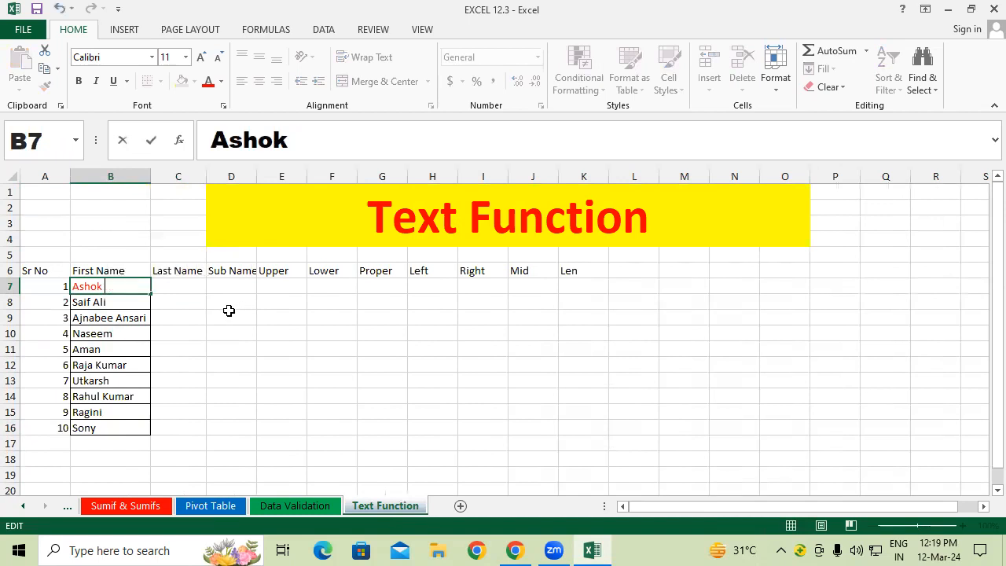
{"action": "left_click", "coordinate": [148, 303]}
{"action": "double_click", "coordinate": [148, 303]}
{"action": "key", "text": "BackSpace"}
{"action": "key", "text": "BackSpace"}
{"action": "key", "text": "BackSpace"}
{"action": "key", "text": "BackSpace"}
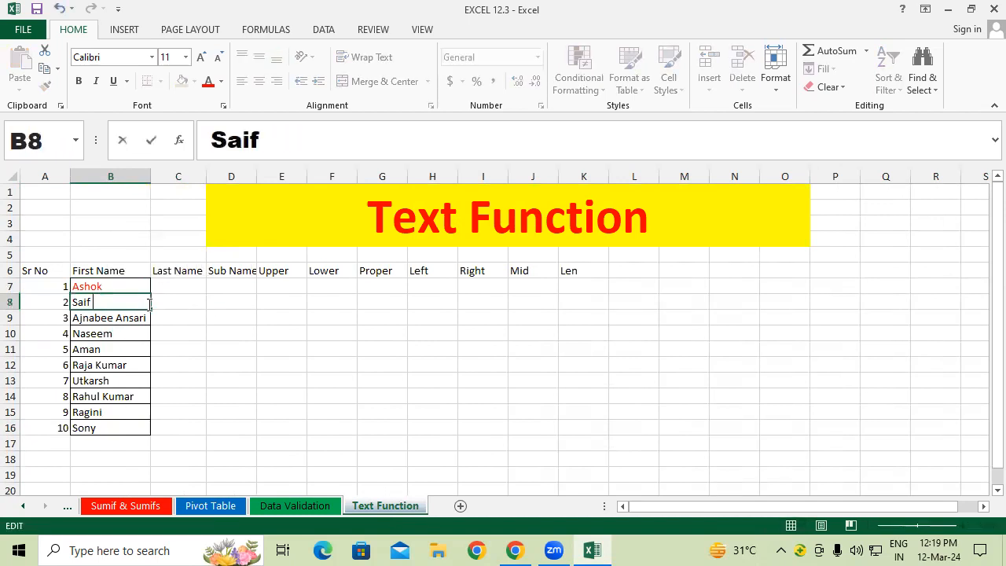
{"action": "left_click", "coordinate": [140, 317]}
{"action": "double_click", "coordinate": [140, 317]}
{"action": "left_click_drag", "start_coordinate": [147, 318], "coordinate": [114, 318]}
{"action": "key", "text": "BackSpace"}
Step: Strip the surnames from B12 and B14, then refit column B to the first names
{"action": "left_click", "coordinate": [131, 334]}
{"action": "left_click", "coordinate": [130, 348]}
{"action": "left_click", "coordinate": [132, 364]}
{"action": "double_click", "coordinate": [134, 364]}
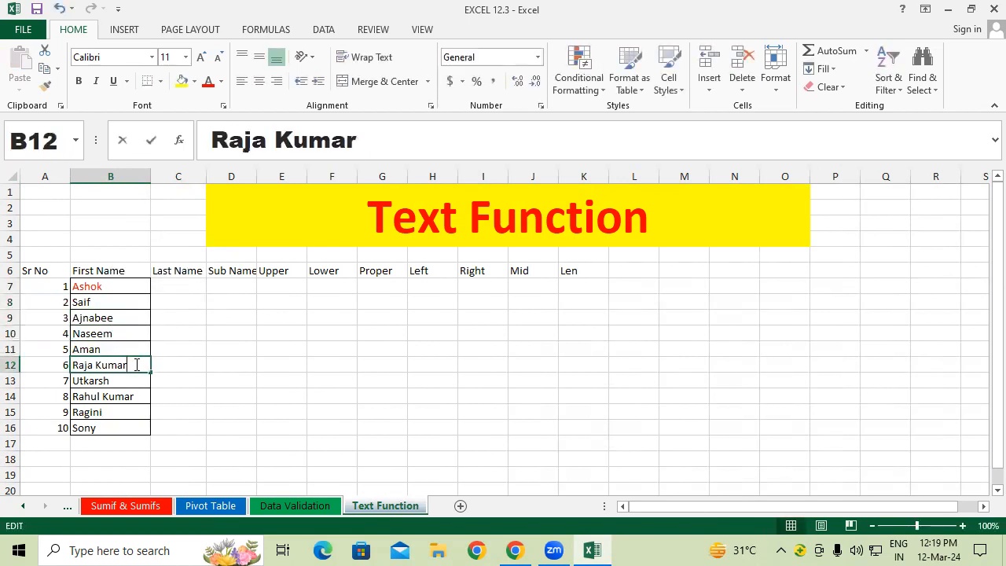
{"action": "key", "text": "BackSpace"}
{"action": "key", "text": "BackSpace"}
{"action": "key", "text": "BackSpace"}
{"action": "key", "text": "BackSpace"}
{"action": "key", "text": "BackSpace"}
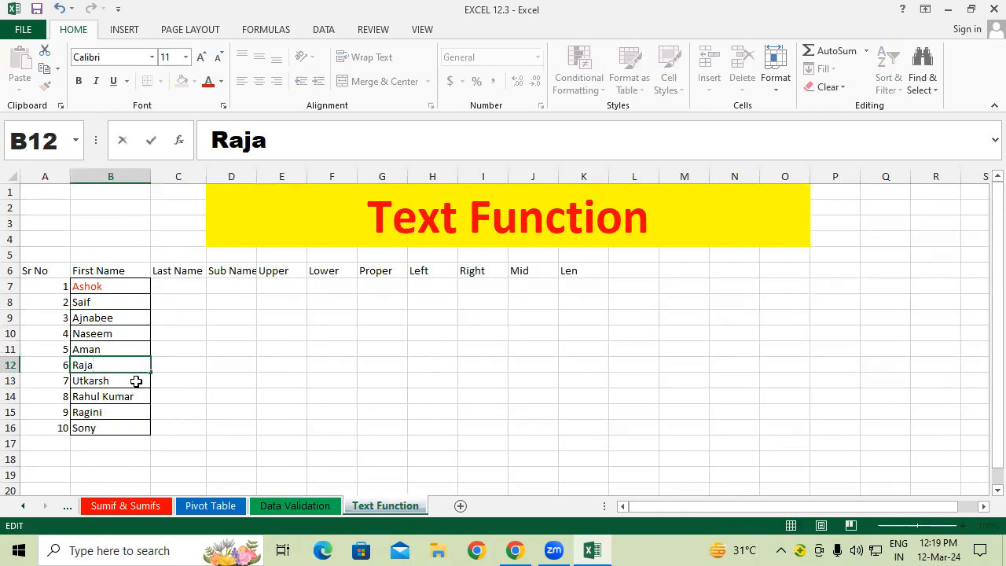
{"action": "left_click", "coordinate": [139, 382]}
{"action": "double_click", "coordinate": [143, 395]}
{"action": "key", "text": "BackSpace"}
{"action": "key", "text": "BackSpace"}
{"action": "key", "text": "BackSpace"}
{"action": "key", "text": "BackSpace"}
{"action": "key", "text": "BackSpace"}
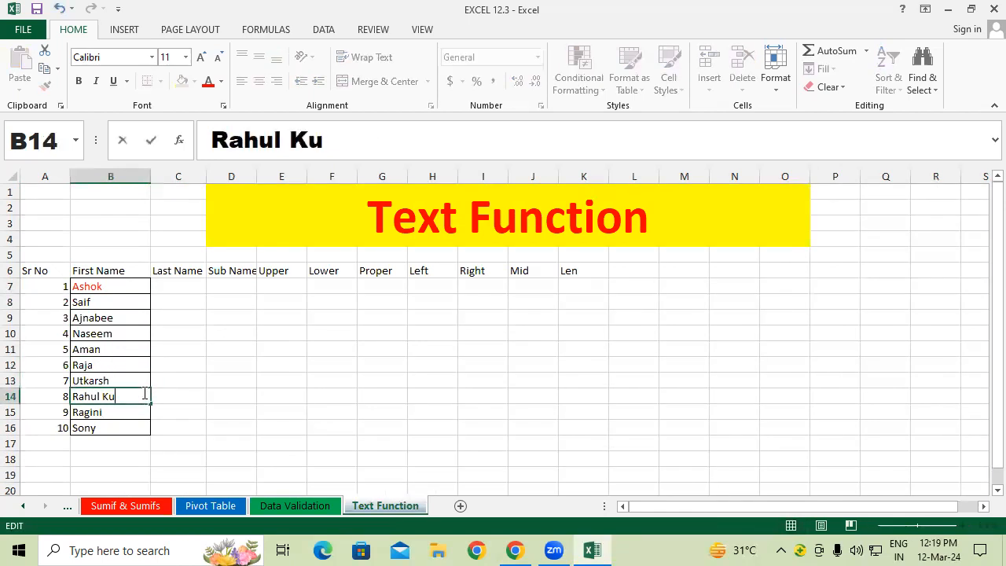
{"action": "left_click", "coordinate": [168, 393]}
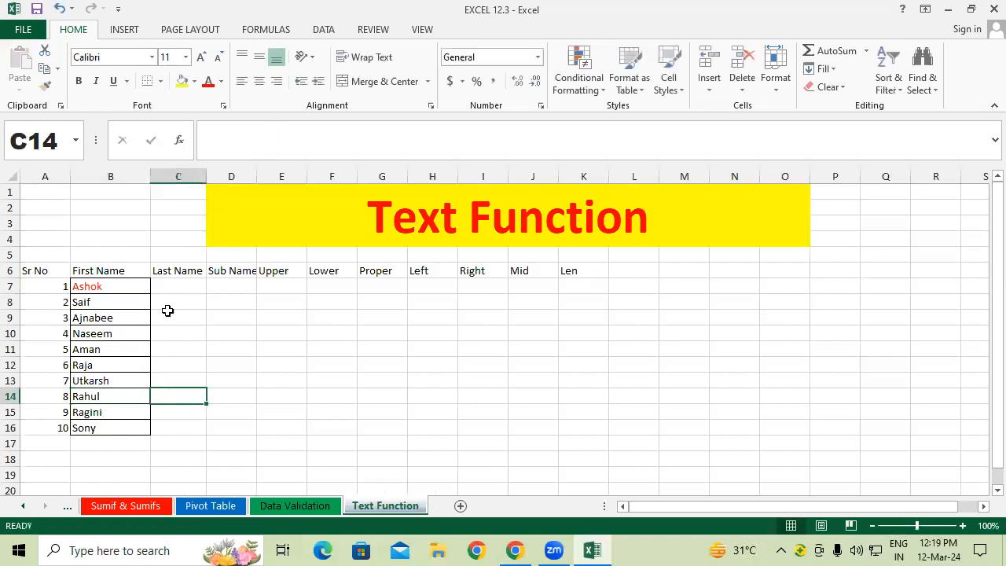
{"action": "double_click", "coordinate": [149, 176]}
{"action": "left_click", "coordinate": [176, 349]}
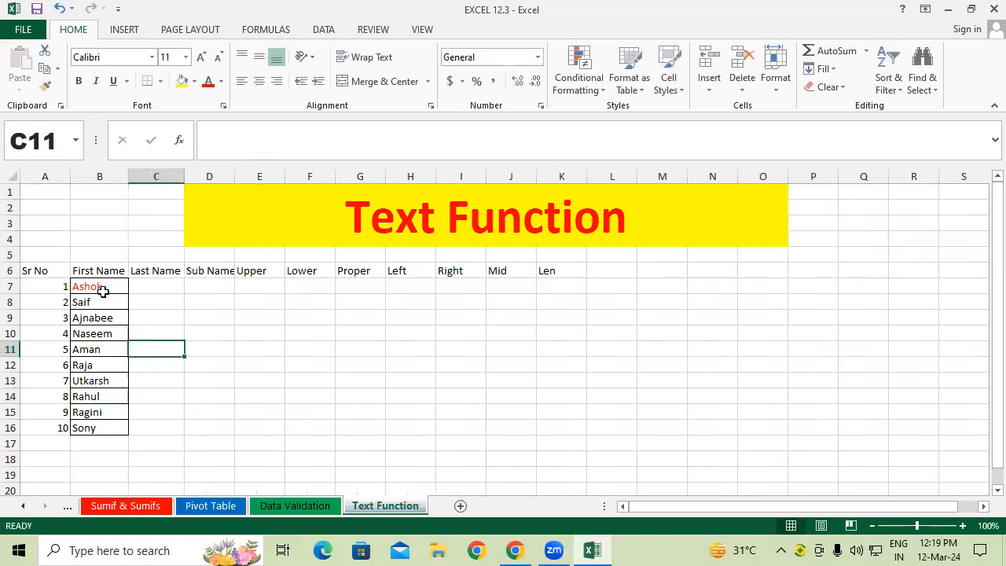
Step: Enter last names Kumar, Ali, Ansari and Siddique in C7:C10
{"action": "left_click", "coordinate": [151, 286]}
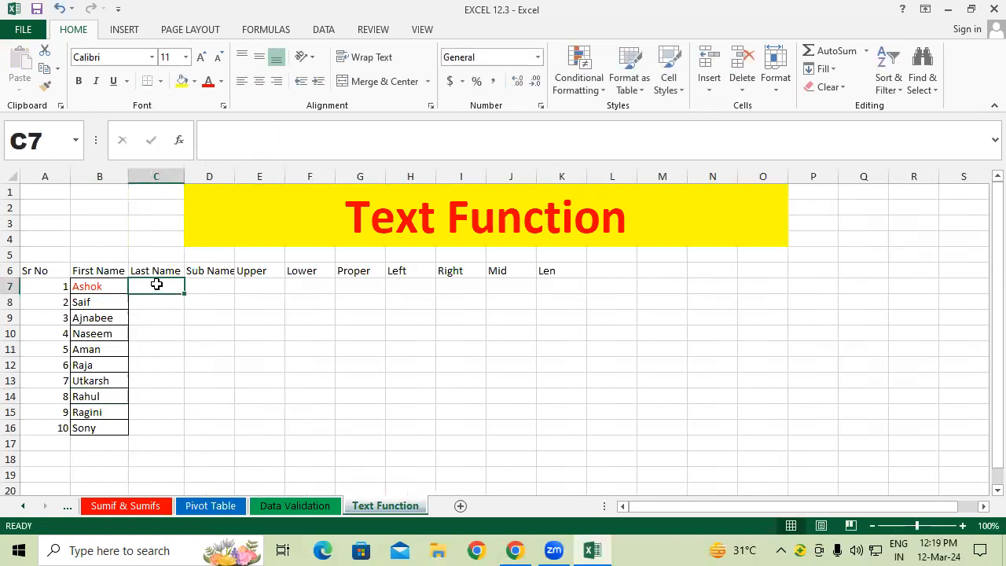
{"action": "type", "text": "Kumar"}
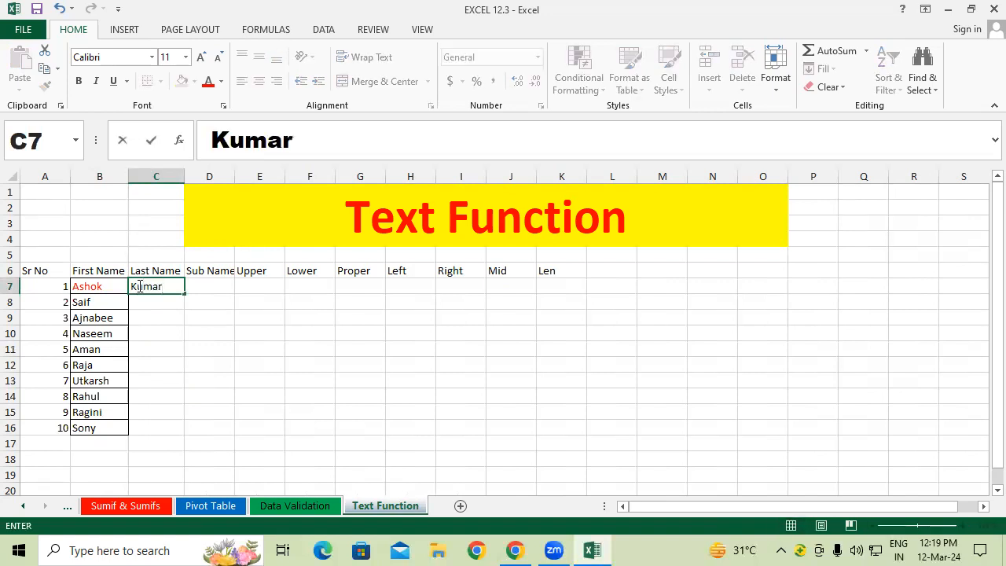
{"action": "key", "text": "Return"}
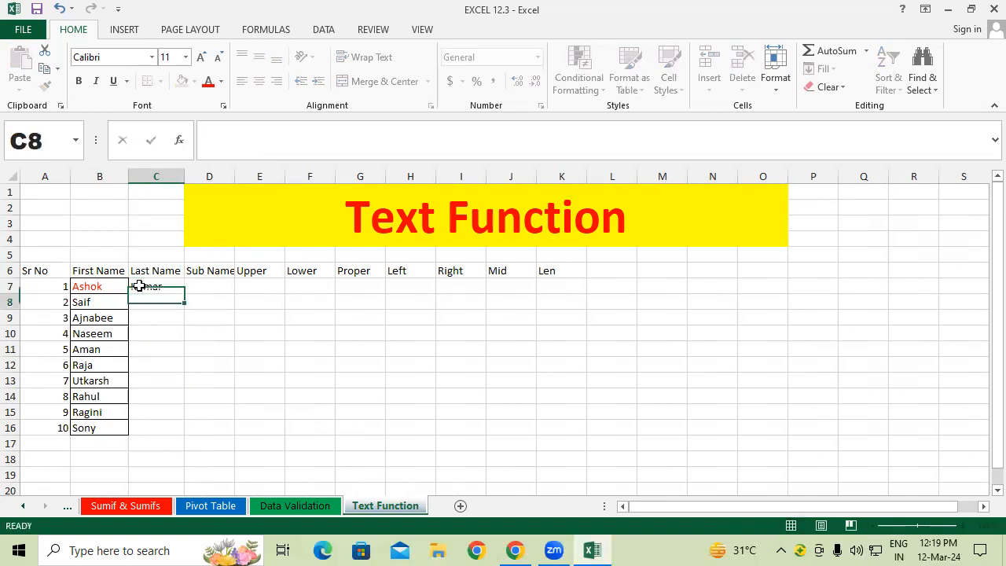
{"action": "type", "text": "Ali"}
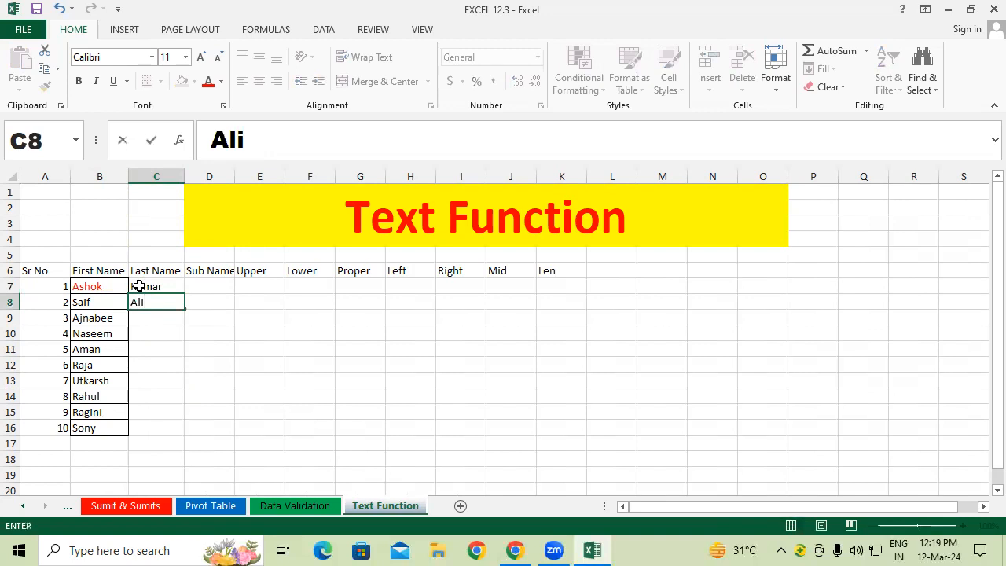
{"action": "key", "text": "Return"}
{"action": "type", "text": "Ansari"}
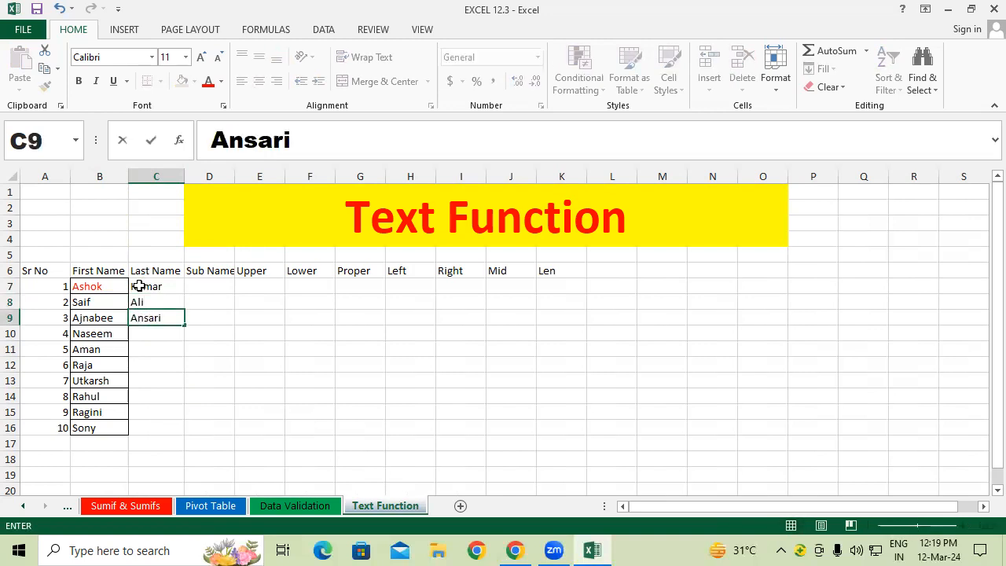
{"action": "key", "text": "Return"}
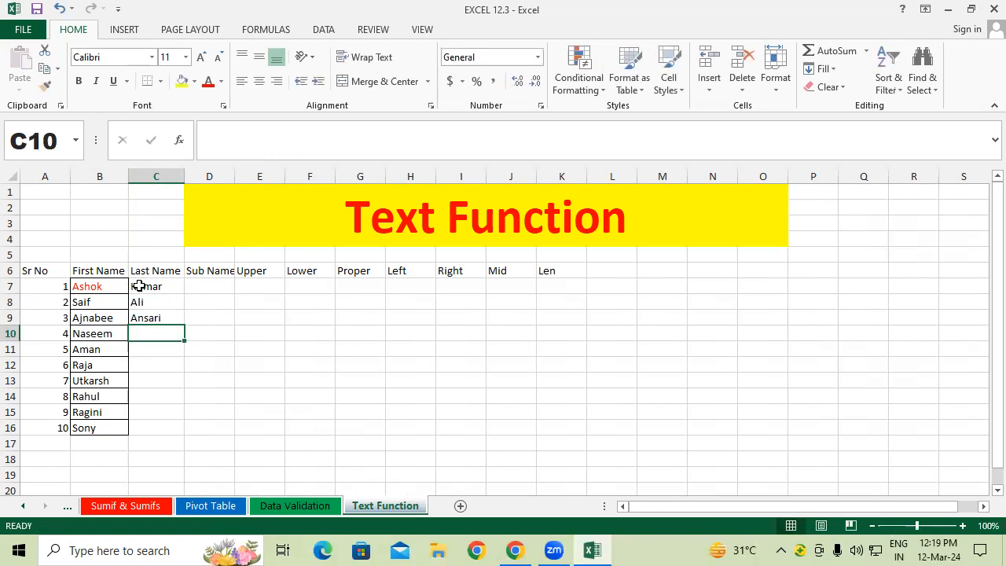
{"action": "type", "text": "Siddi"}
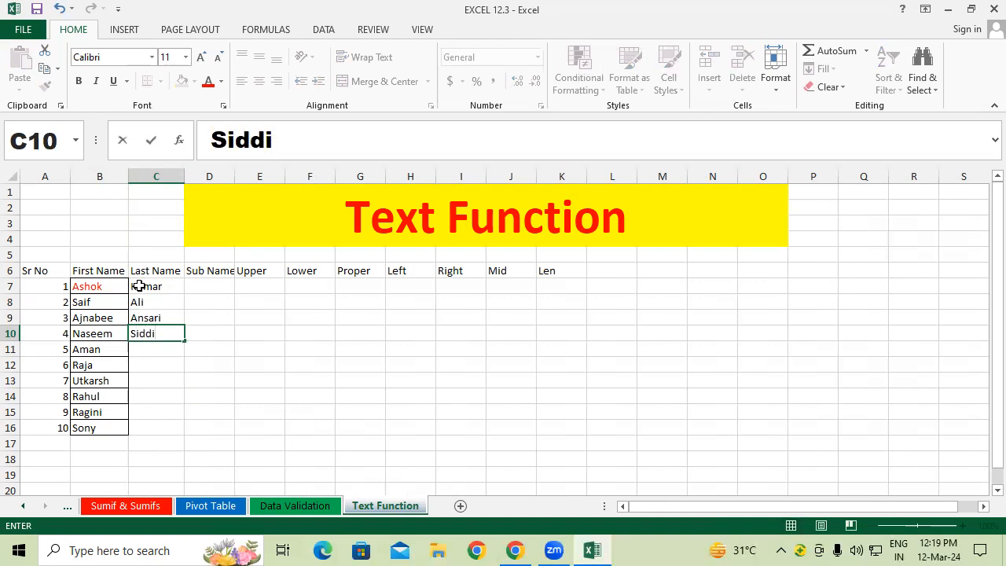
{"action": "type", "text": "qi"}
{"action": "key", "text": "BackSpace"}
{"action": "type", "text": "ue"}
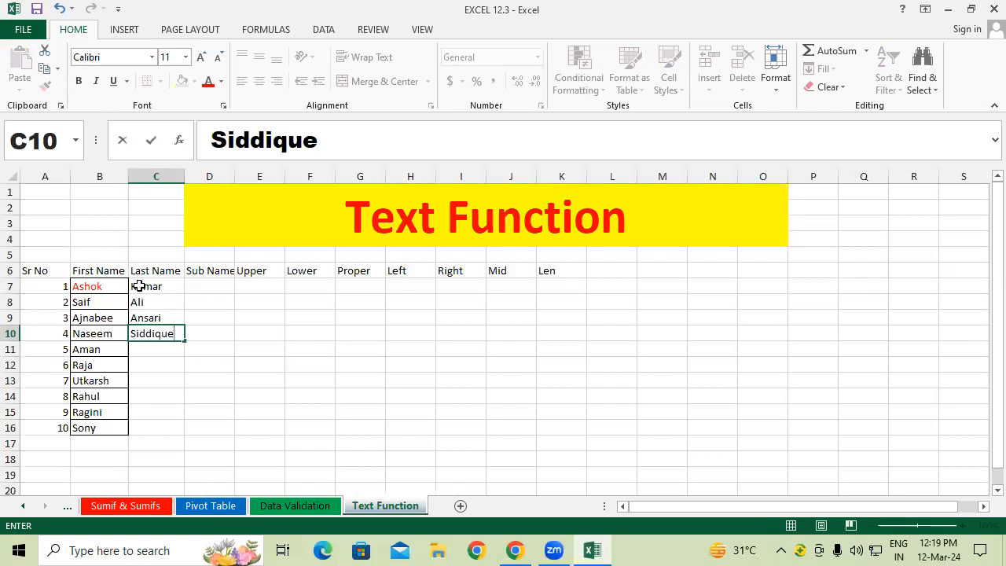
{"action": "key", "text": "Return"}
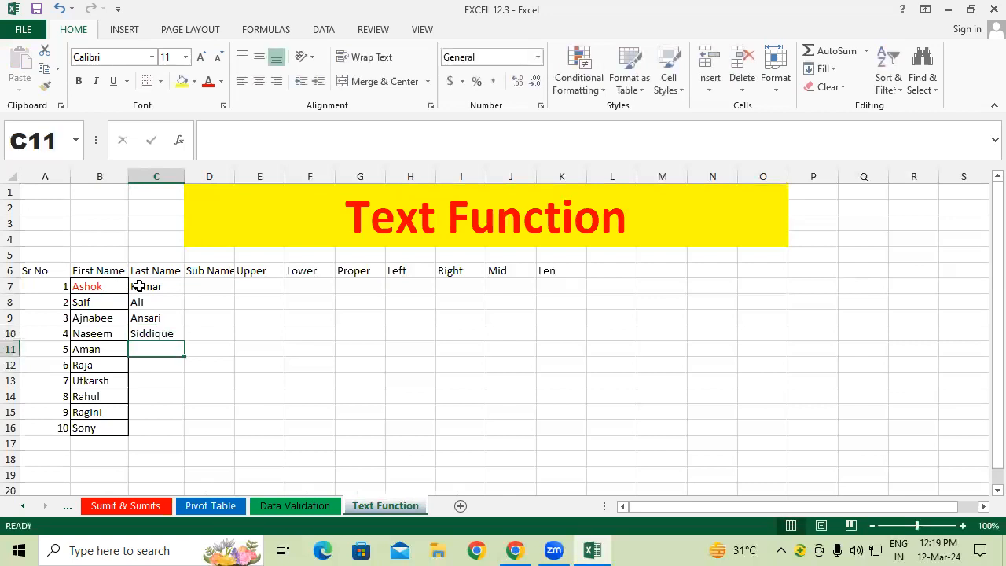
Step: Enter last names Singh, Kumar, Kumar, Verma, Mall and Dubey in C11:C16
{"action": "type", "text": "Singh"}
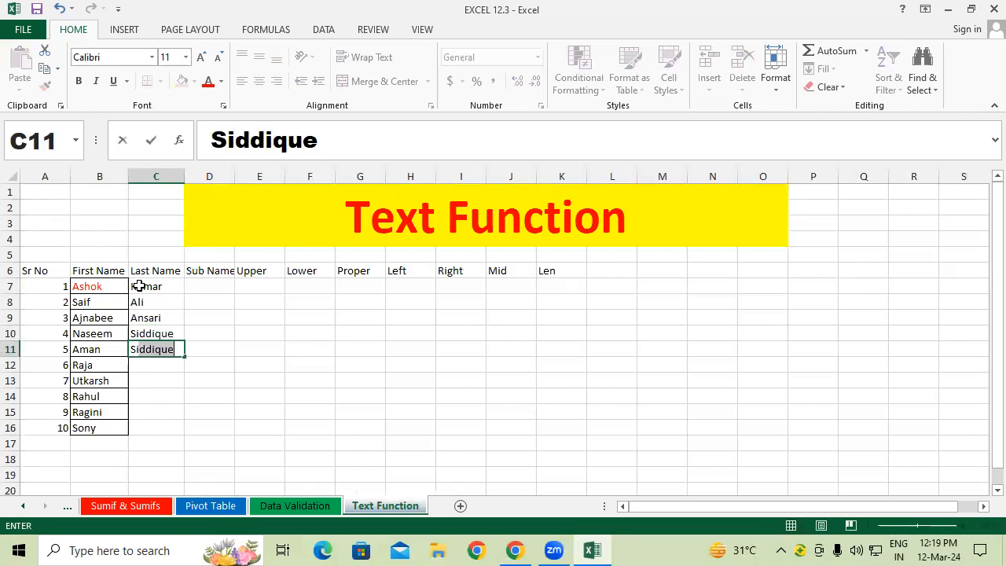
{"action": "key", "text": "Return"}
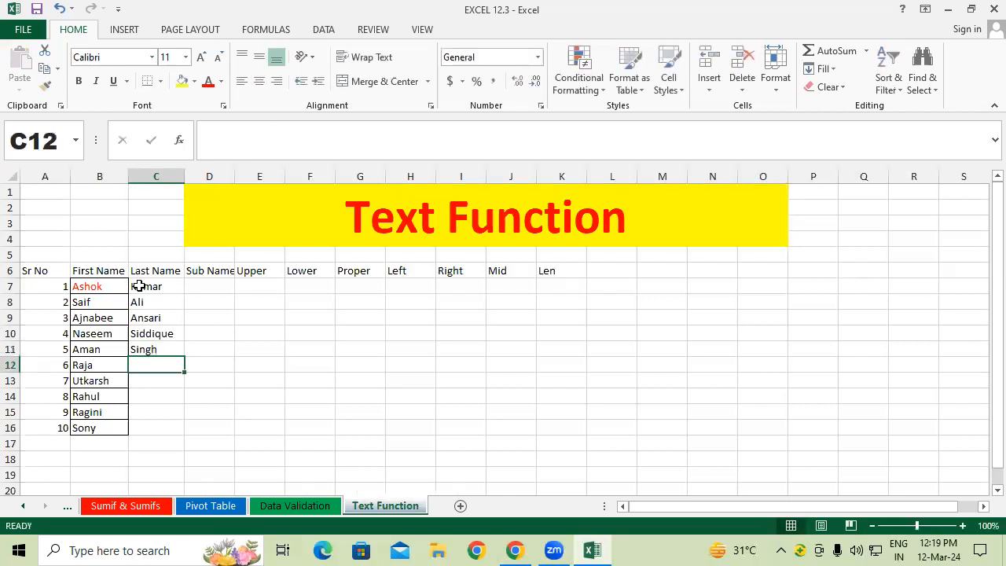
{"action": "type", "text": "Kumar"}
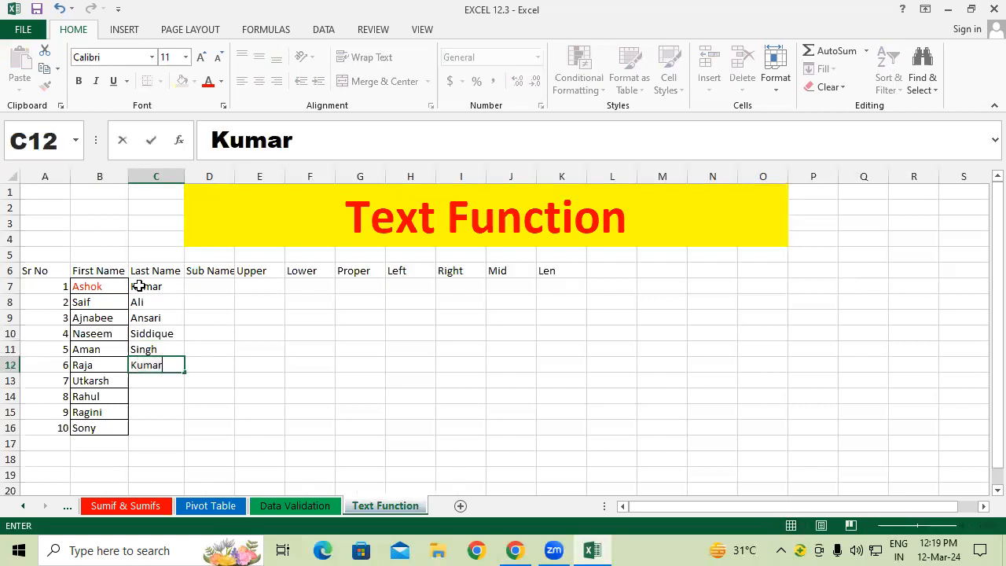
{"action": "key", "text": "Return"}
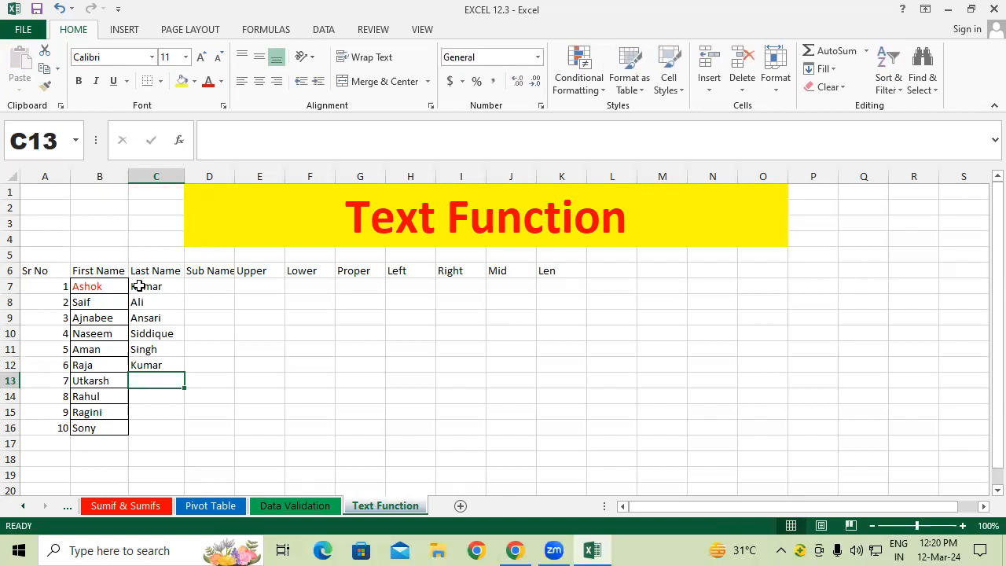
{"action": "type", "text": "Kumar"}
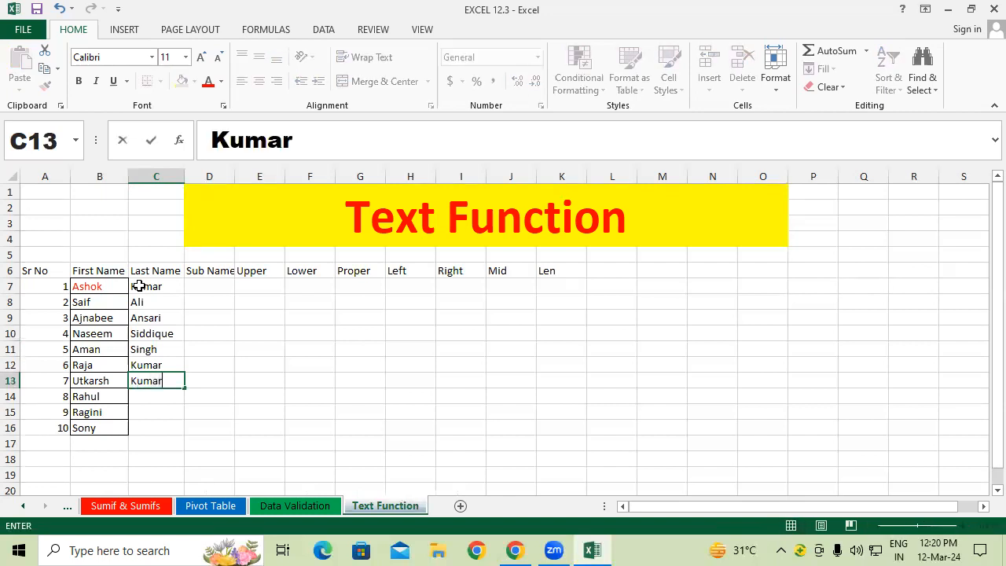
{"action": "key", "text": "Return"}
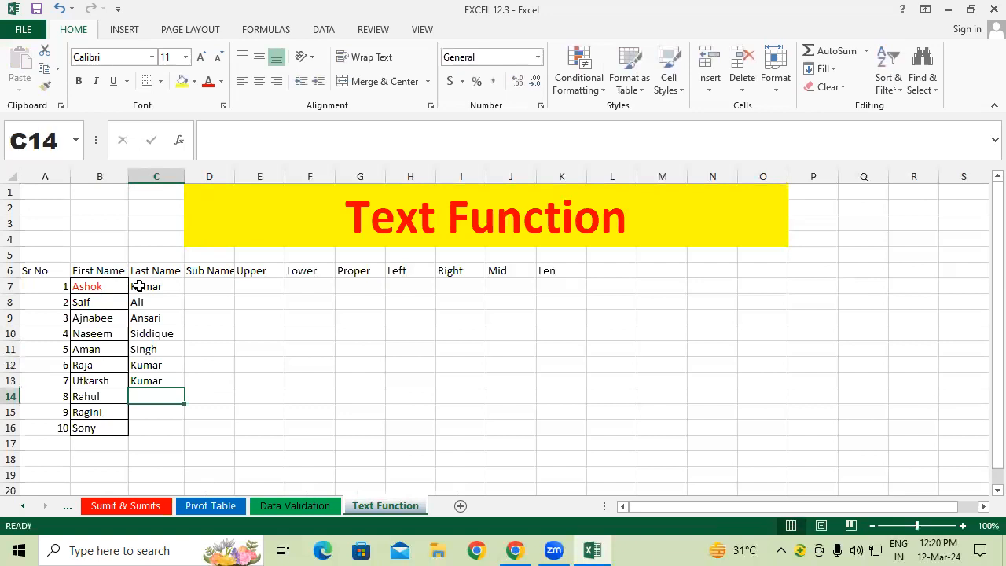
{"action": "type", "text": "Verma"}
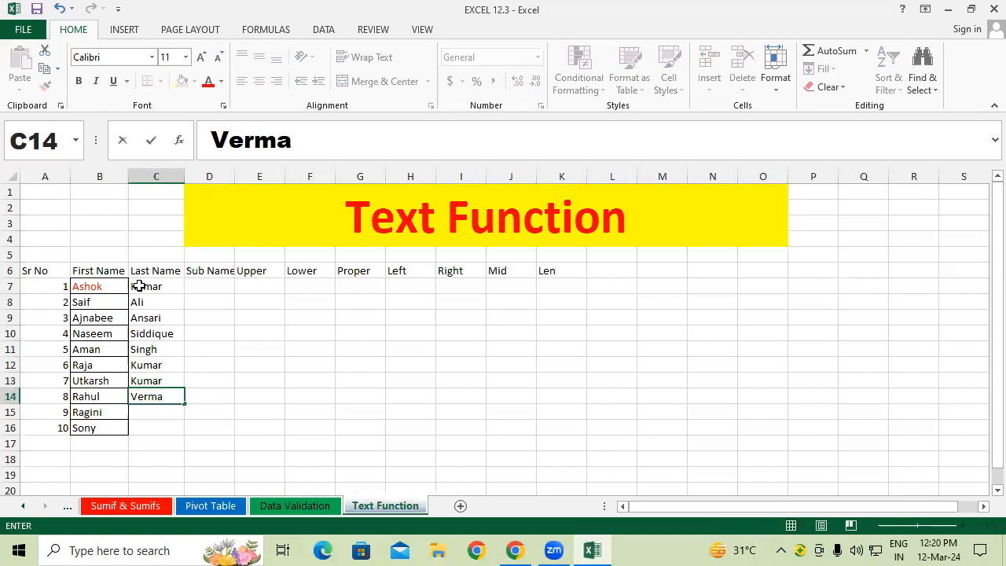
{"action": "key", "text": "Return"}
{"action": "type", "text": "Mal"}
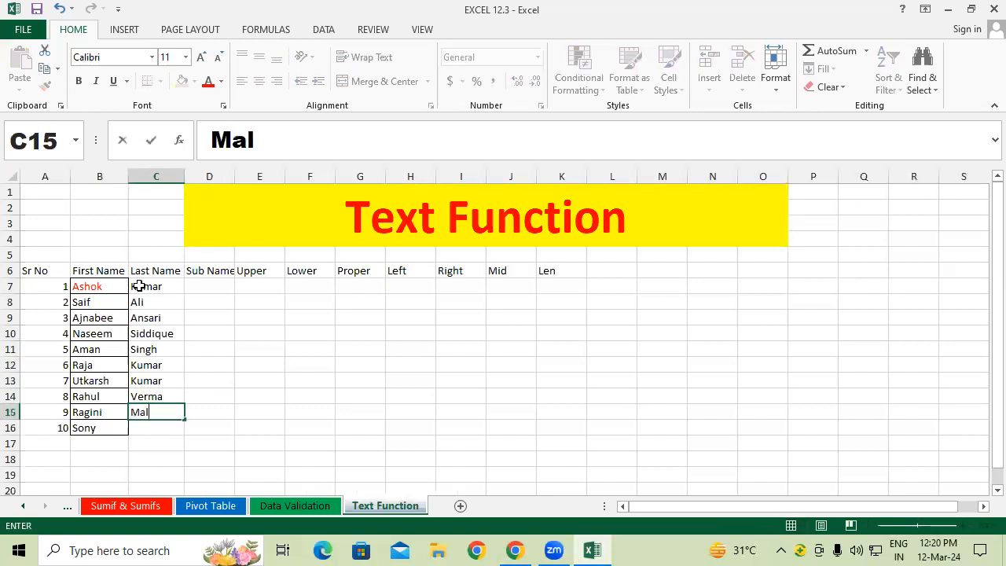
{"action": "type", "text": "l"}
{"action": "key", "text": "Return"}
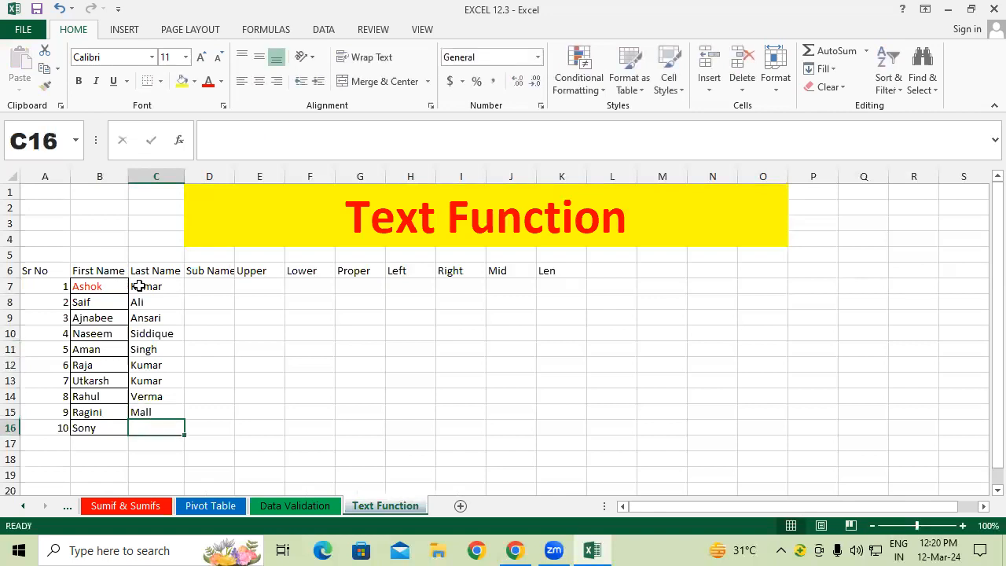
{"action": "type", "text": "Dubey"}
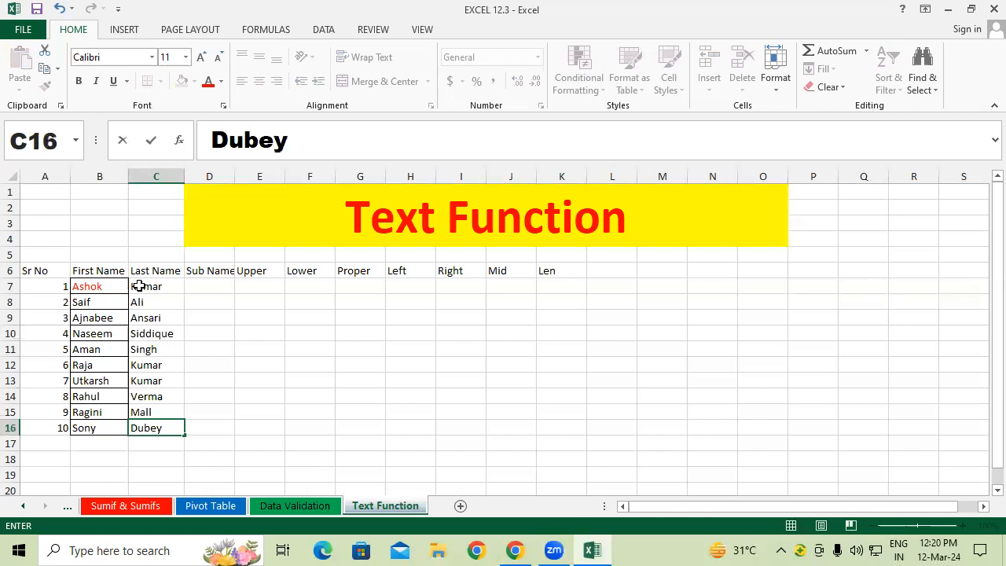
{"action": "key", "text": "Return"}
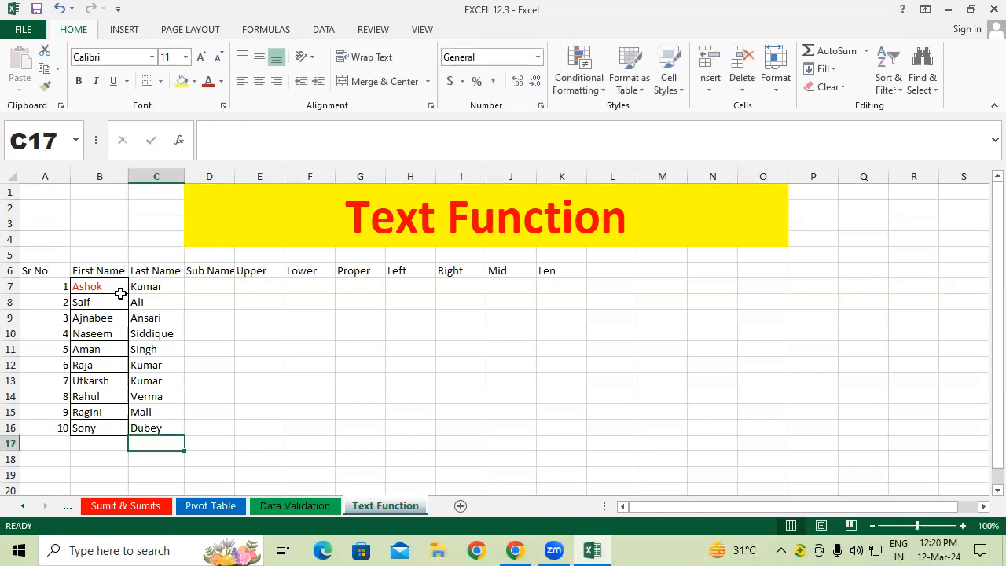
Step: Apply All Borders to the table A6:K16
{"action": "left_click_drag", "start_coordinate": [49, 272], "coordinate": [558, 431]}
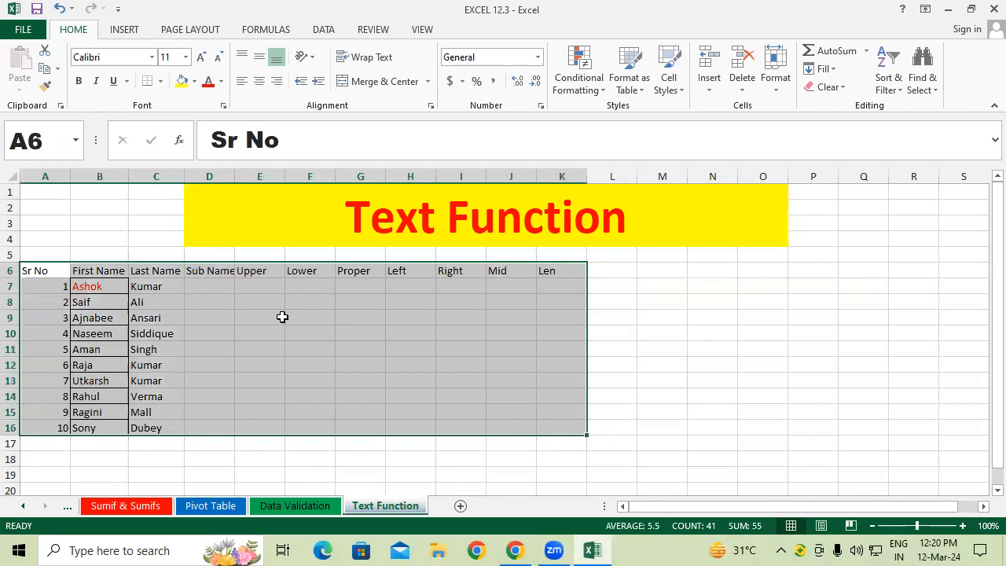
{"action": "left_click", "coordinate": [160, 81]}
{"action": "left_click", "coordinate": [172, 218]}
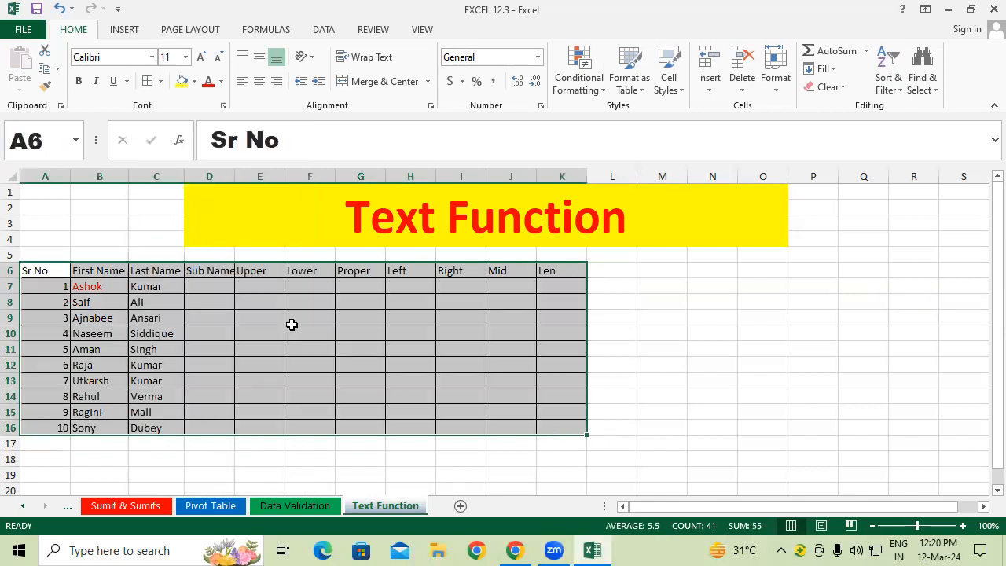
{"action": "left_click", "coordinate": [378, 377]}
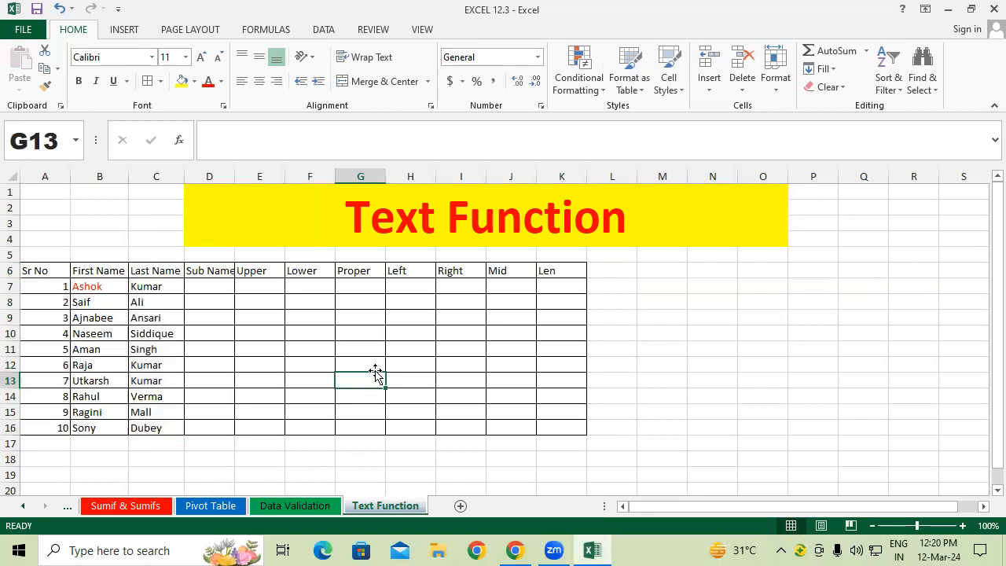
Step: Widen column D slightly and make the A6:K6 headers bold
{"action": "left_click_drag", "start_coordinate": [235, 176], "coordinate": [239, 176]}
{"action": "left_click", "coordinate": [293, 359]}
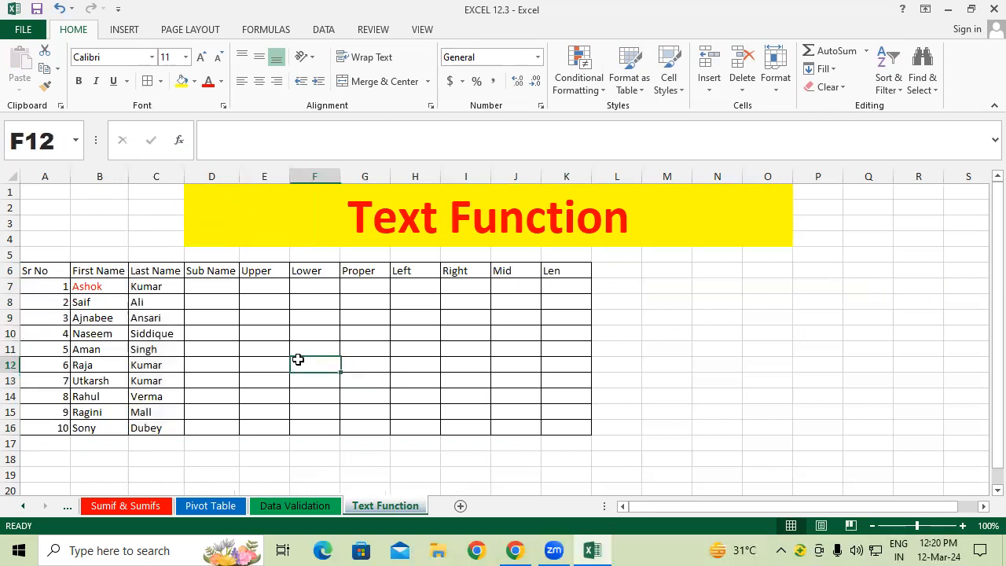
{"action": "left_click_drag", "start_coordinate": [27, 264], "coordinate": [552, 272]}
{"action": "left_click", "coordinate": [79, 81]}
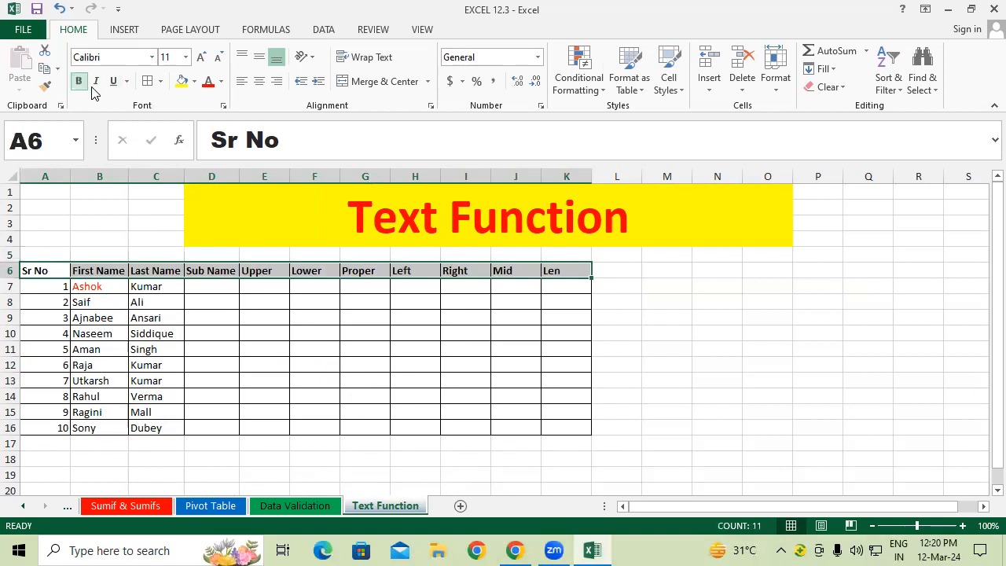
Step: Give the A6:K6 headers white text, a blue fill and a larger 14-point font
{"action": "left_click", "coordinate": [221, 81]}
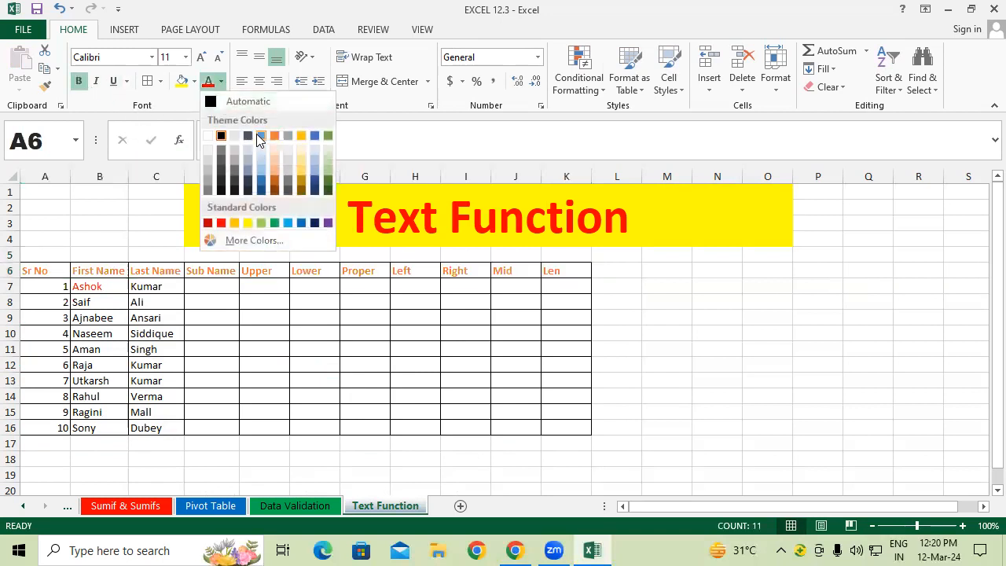
{"action": "left_click", "coordinate": [209, 135]}
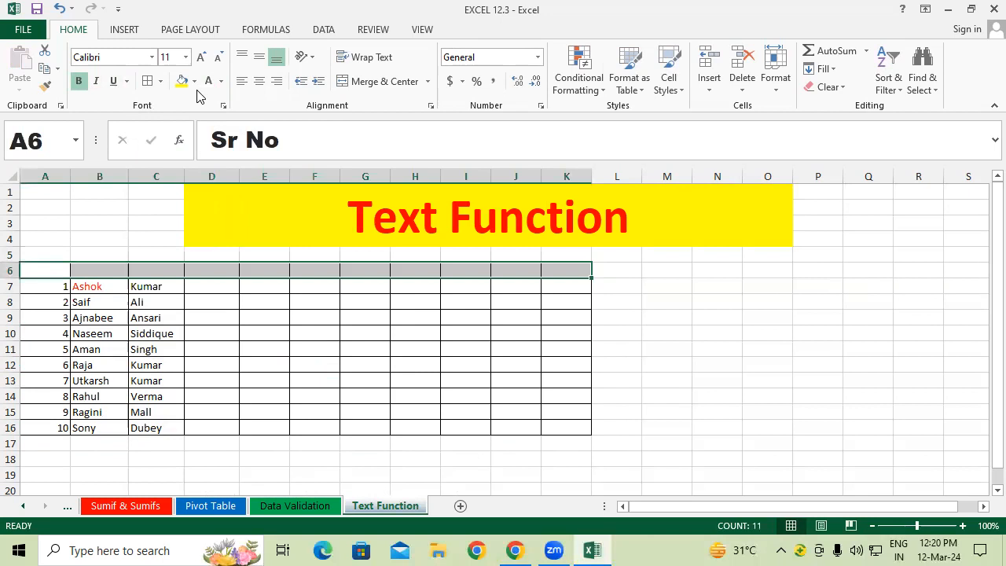
{"action": "left_click", "coordinate": [194, 81]}
{"action": "left_click", "coordinate": [232, 117]}
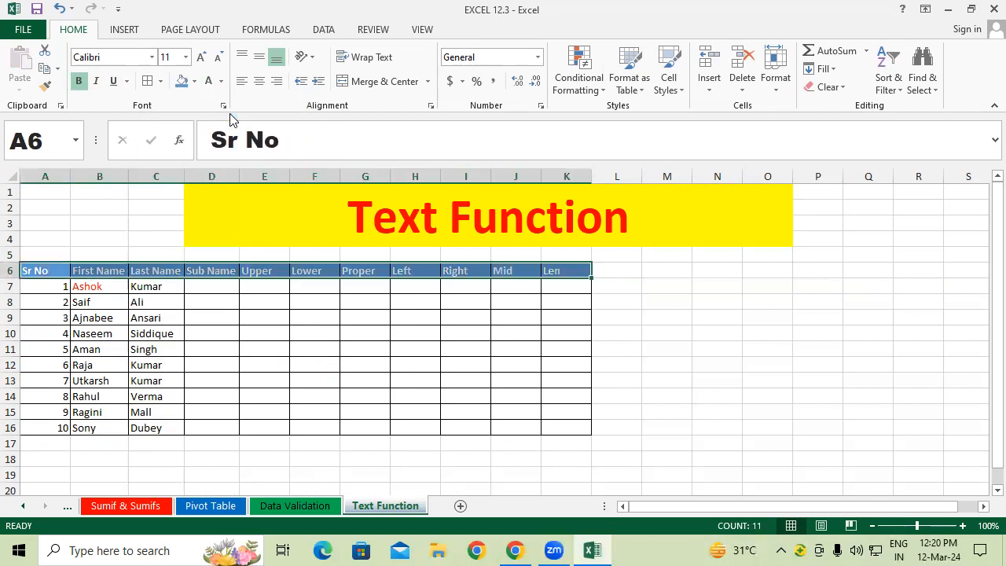
{"action": "left_click", "coordinate": [201, 59]}
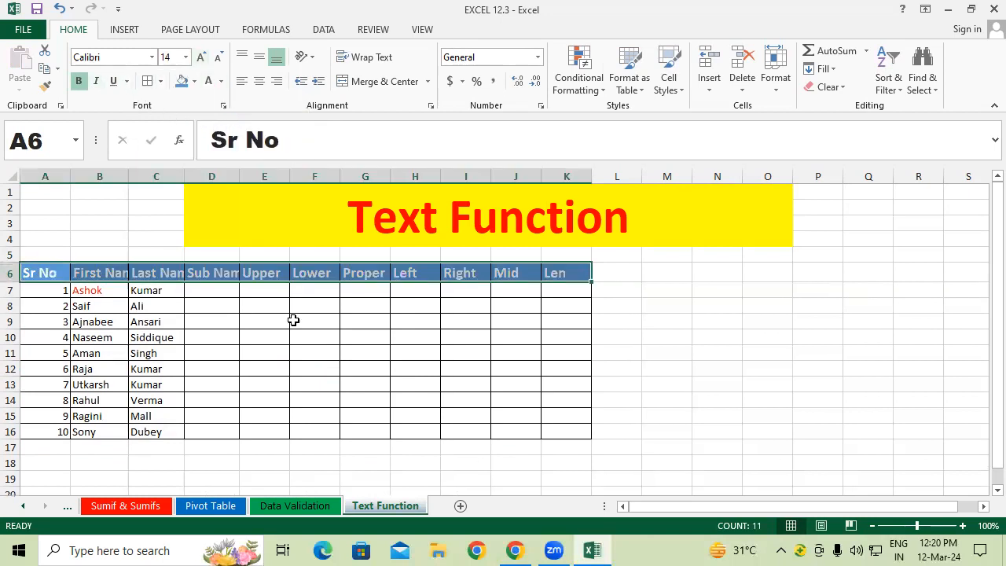
{"action": "left_click", "coordinate": [304, 358]}
{"action": "left_click_drag", "start_coordinate": [47, 176], "coordinate": [592, 168]}
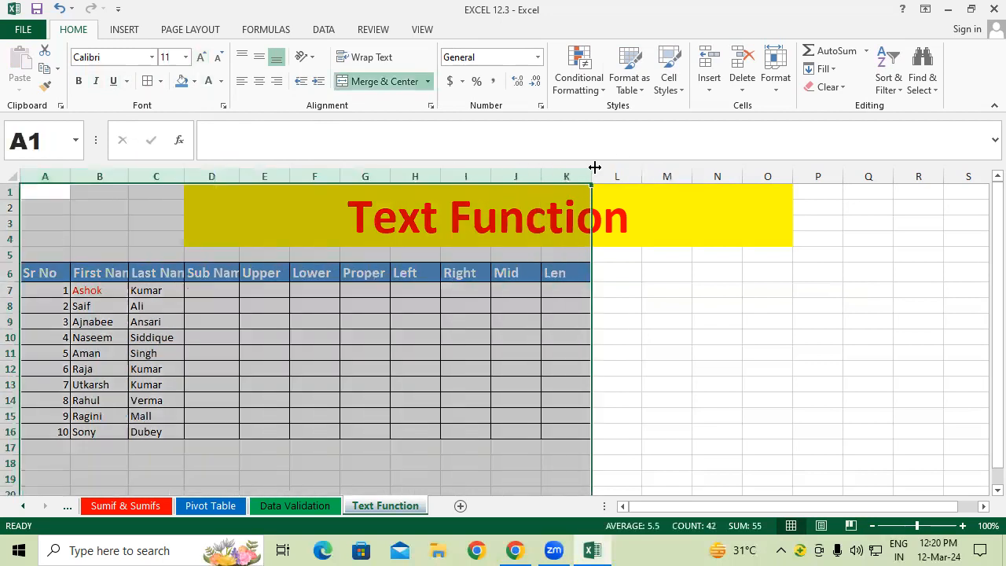
{"action": "double_click", "coordinate": [592, 168]}
{"action": "left_click", "coordinate": [629, 307]}
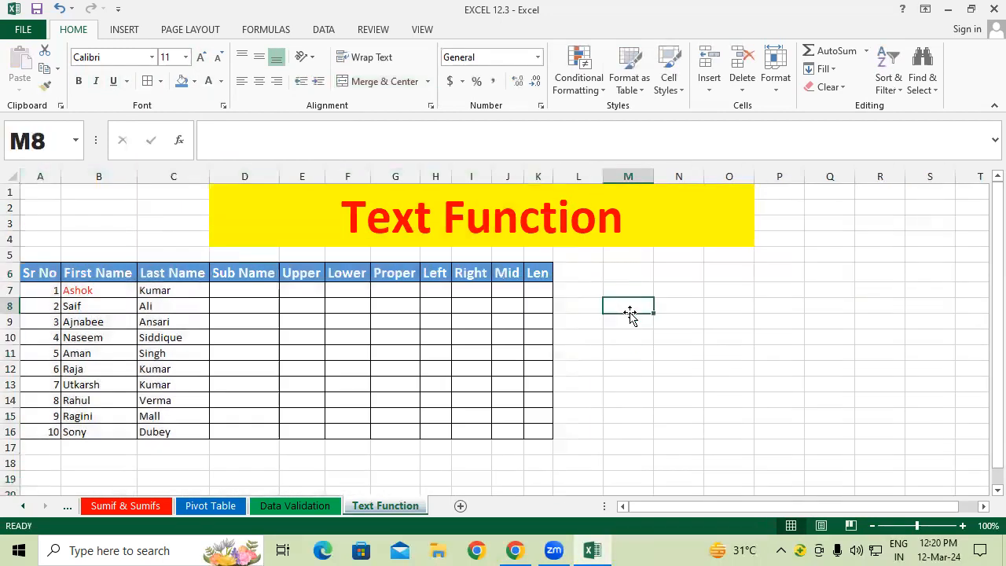
{"action": "left_click", "coordinate": [246, 289]}
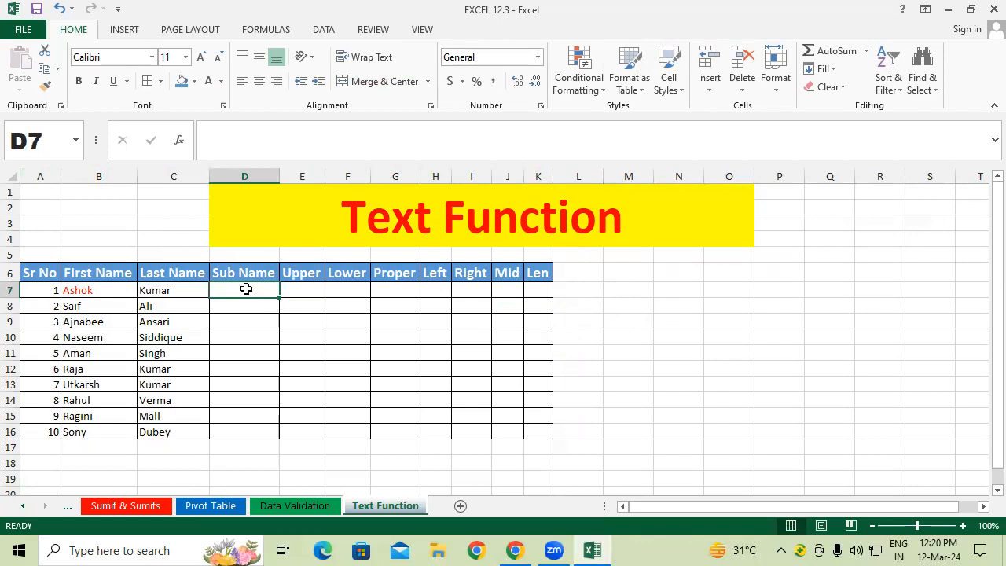
{"action": "left_click", "coordinate": [94, 287]}
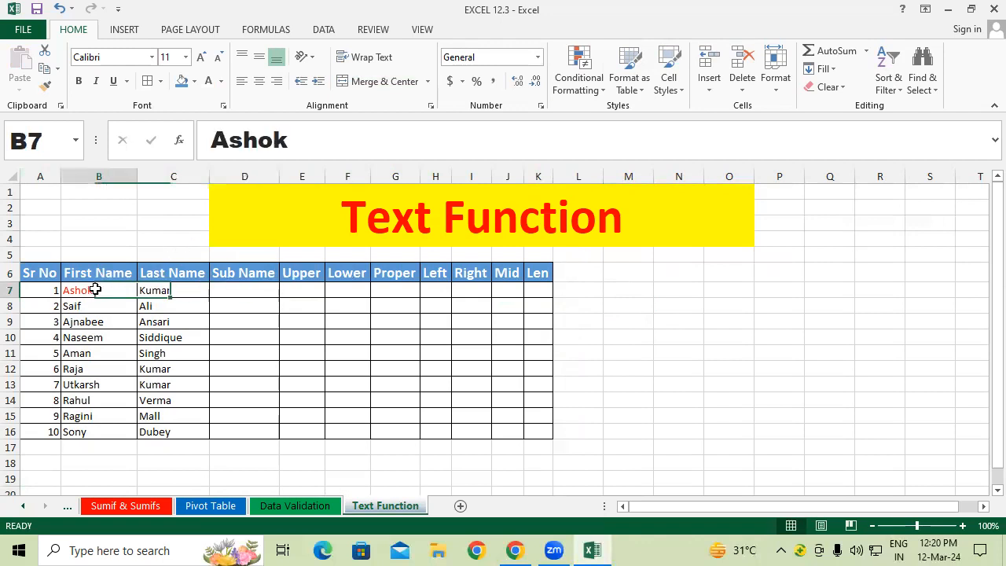
{"action": "left_click", "coordinate": [147, 286]}
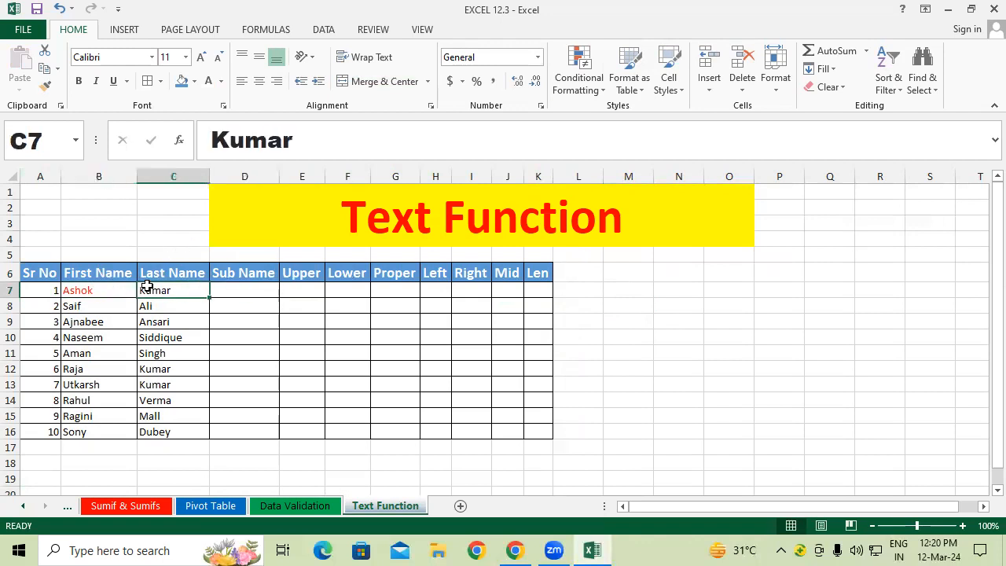
{"action": "left_click", "coordinate": [93, 286]}
{"action": "left_click", "coordinate": [159, 285]}
{"action": "left_click", "coordinate": [261, 289]}
Step: Widen column D to 15.29 and start a CONCATENATE formula in D7
{"action": "left_click_drag", "start_coordinate": [280, 175], "coordinate": [300, 174]}
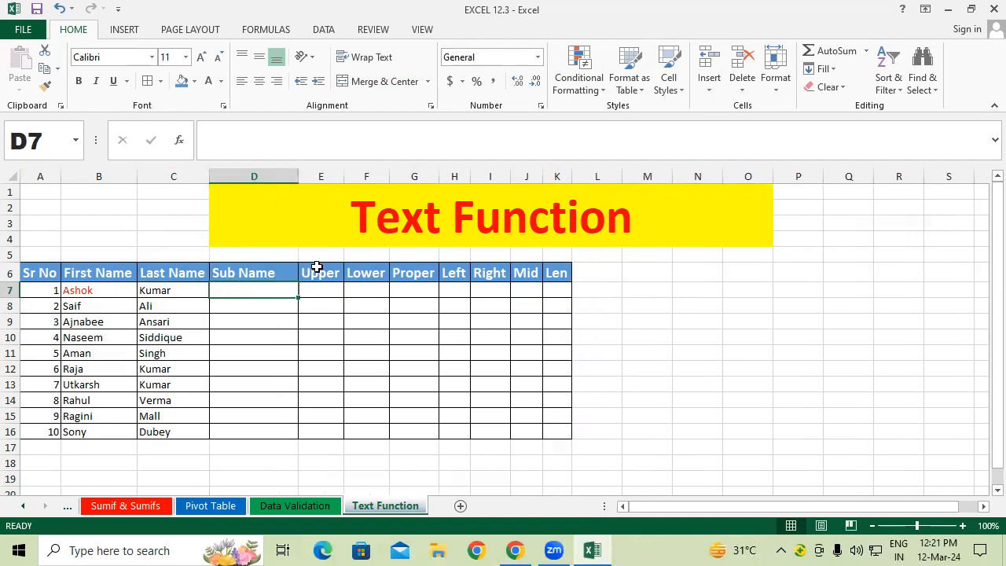
{"action": "type", "text": "="}
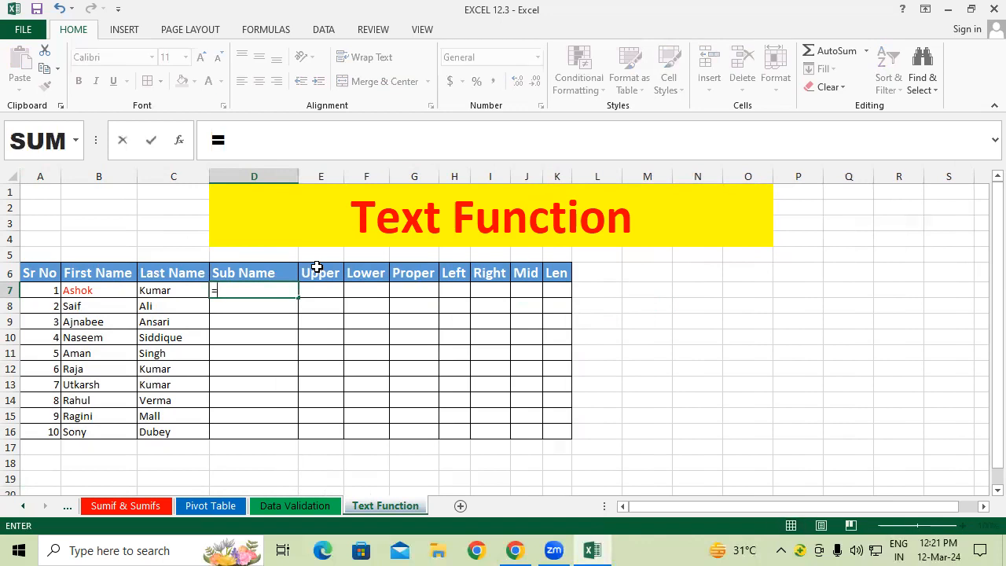
{"action": "type", "text": "con"}
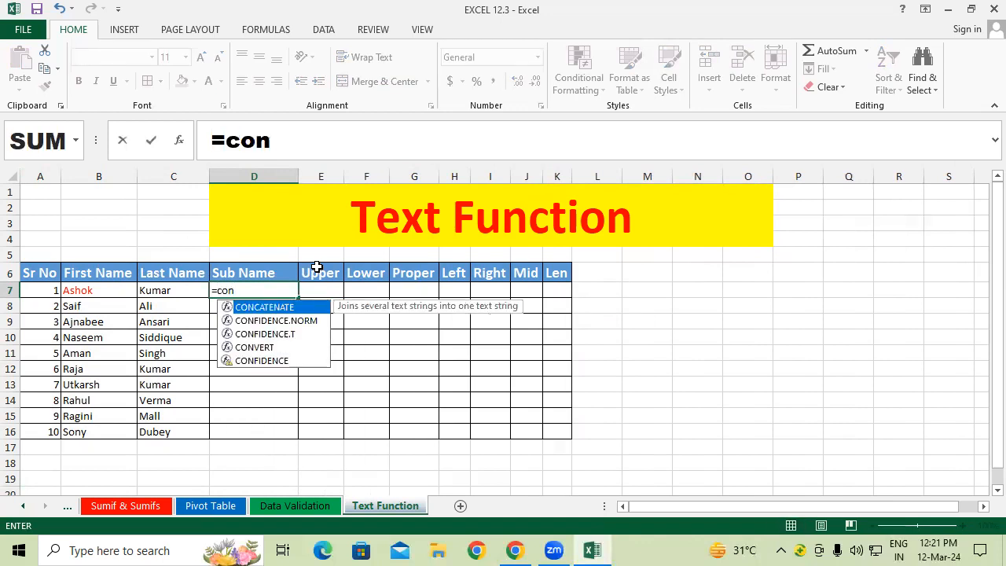
{"action": "key", "text": "Tab"}
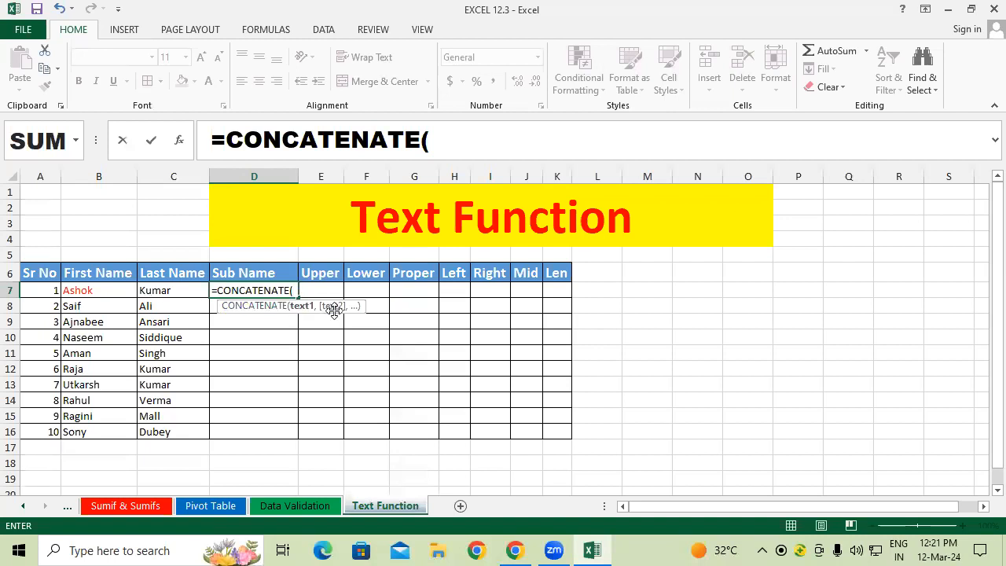
{"action": "left_click", "coordinate": [109, 289]}
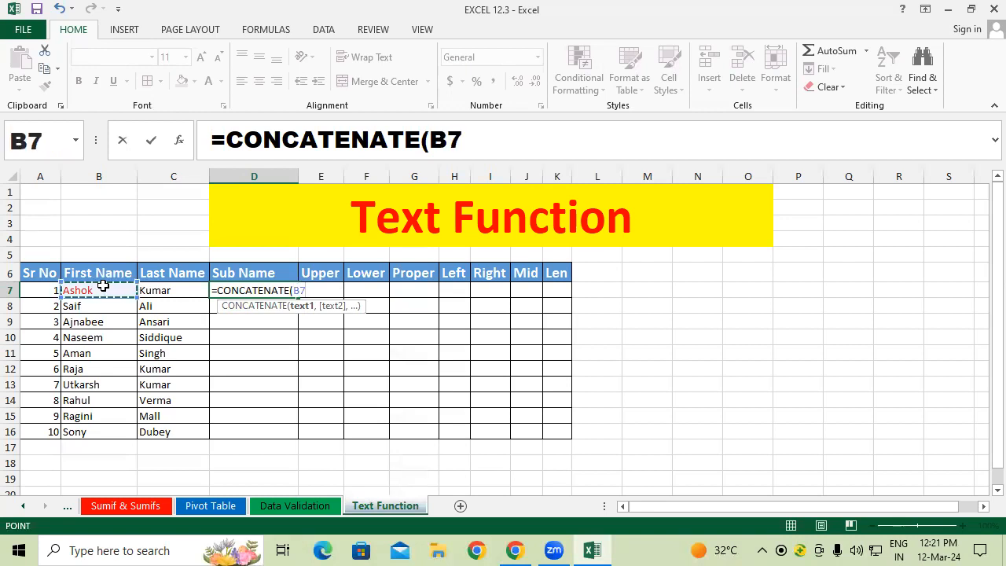
{"action": "type", "text": ","}
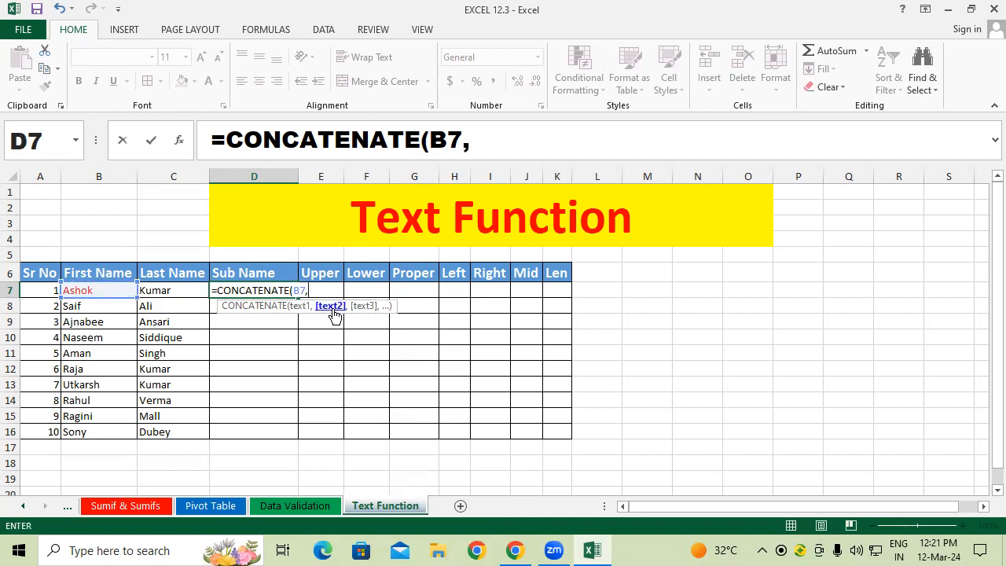
{"action": "left_click", "coordinate": [188, 286]}
{"action": "type", "text": ","}
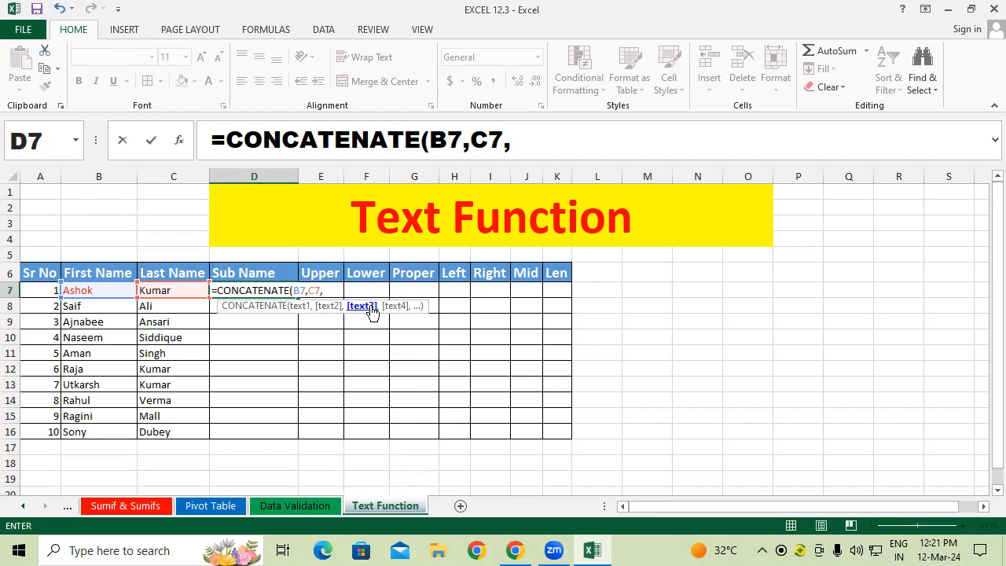
{"action": "key", "text": "BackSpace"}
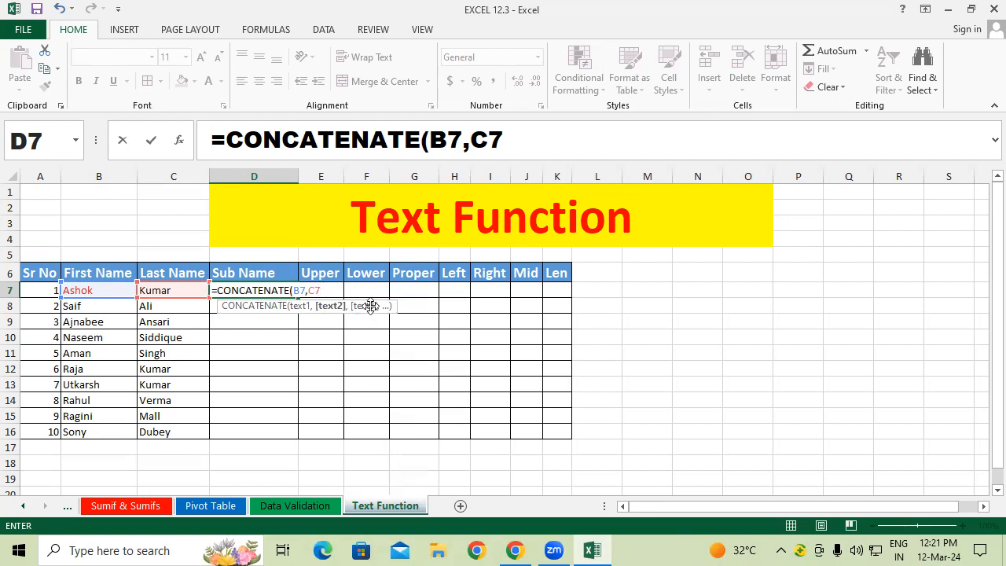
{"action": "type", "text": ")"}
{"action": "key", "text": "Return"}
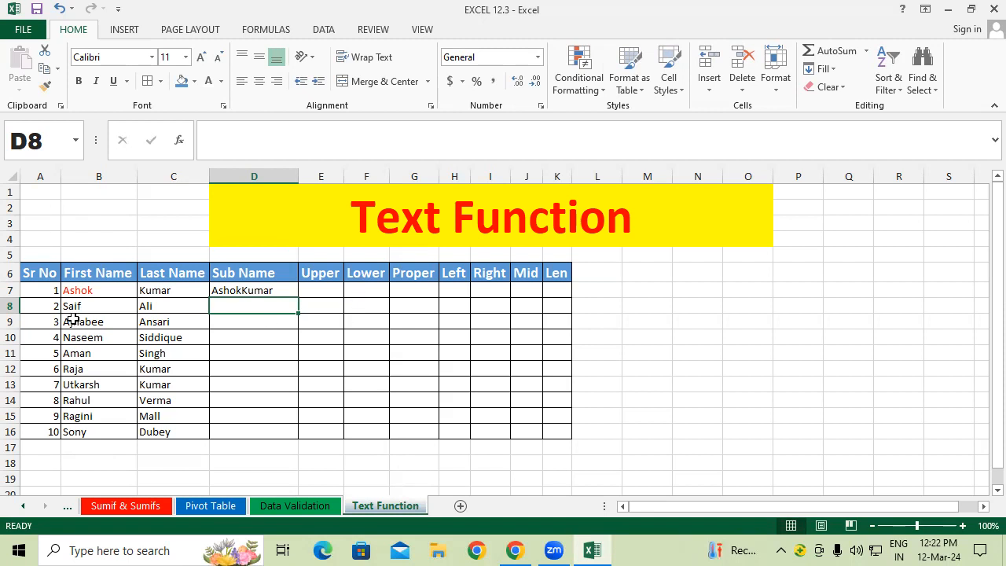
Step: Add a trailing space to the first names Ashok and Saif
{"action": "left_click", "coordinate": [102, 289]}
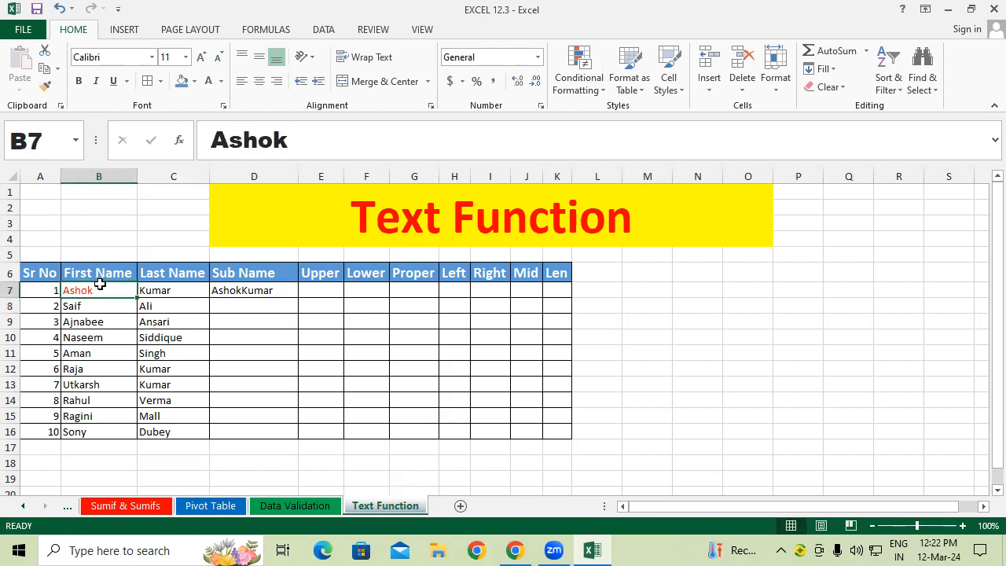
{"action": "double_click", "coordinate": [105, 288]}
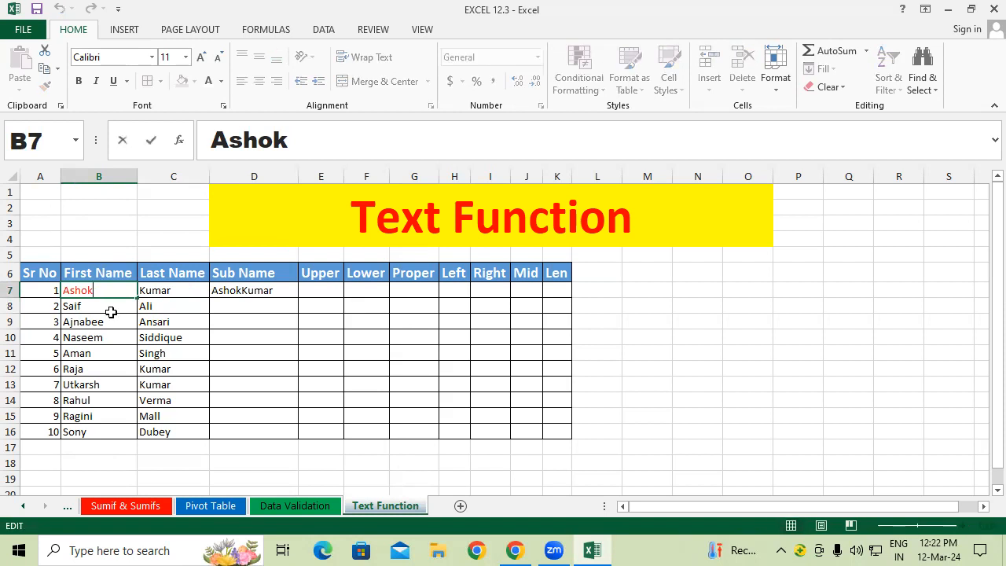
{"action": "key", "text": "Return"}
{"action": "double_click", "coordinate": [110, 307]}
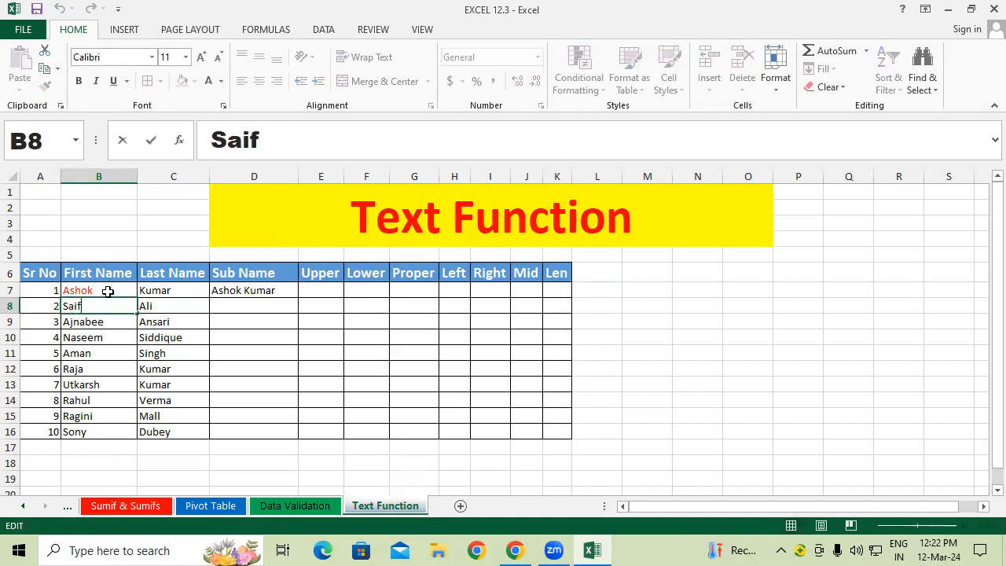
Step: Fill D7's CONCATENATE formula down to D16 and select the joined names
{"action": "left_click", "coordinate": [262, 289]}
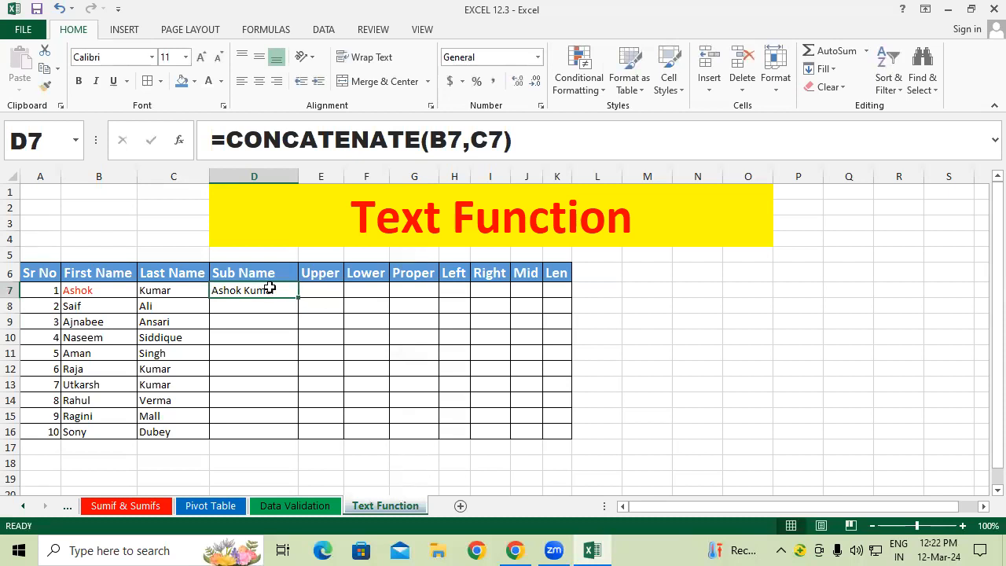
{"action": "left_click_drag", "start_coordinate": [300, 298], "coordinate": [298, 439]}
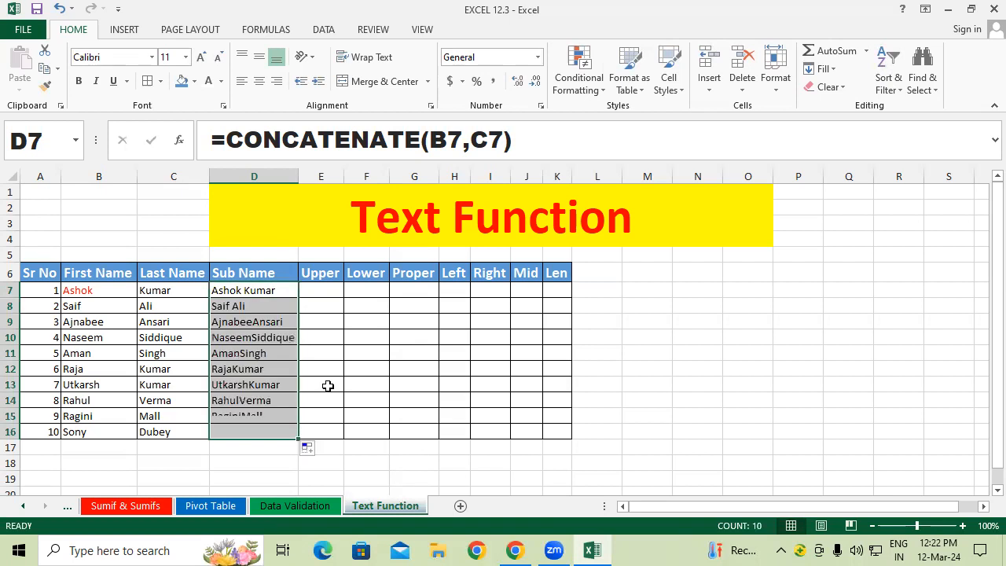
{"action": "left_click", "coordinate": [329, 364]}
{"action": "left_click_drag", "start_coordinate": [233, 290], "coordinate": [263, 418]}
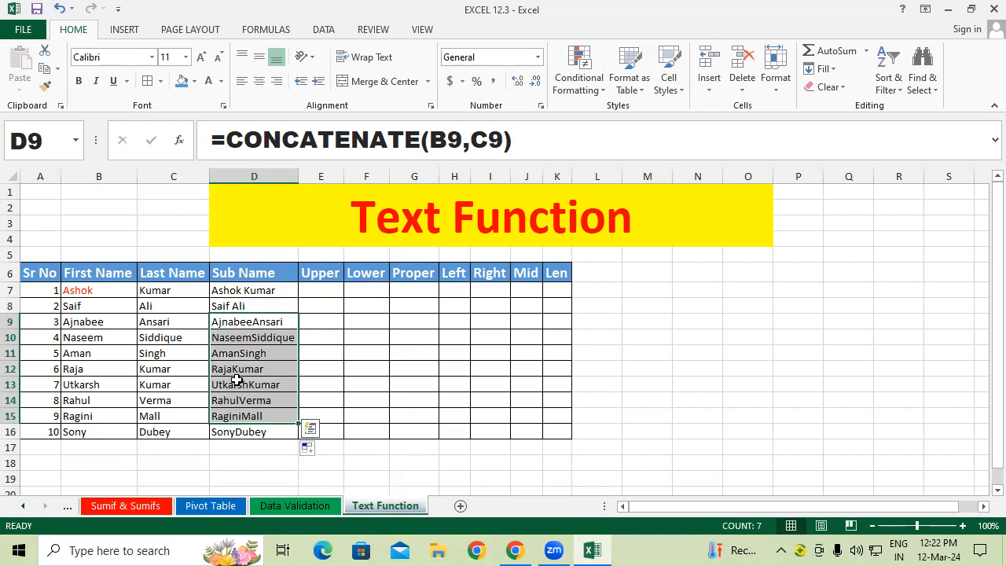
Step: Add trailing spaces to the first names Ajnabee through Sony, then select D7:D17
{"action": "double_click", "coordinate": [126, 322]}
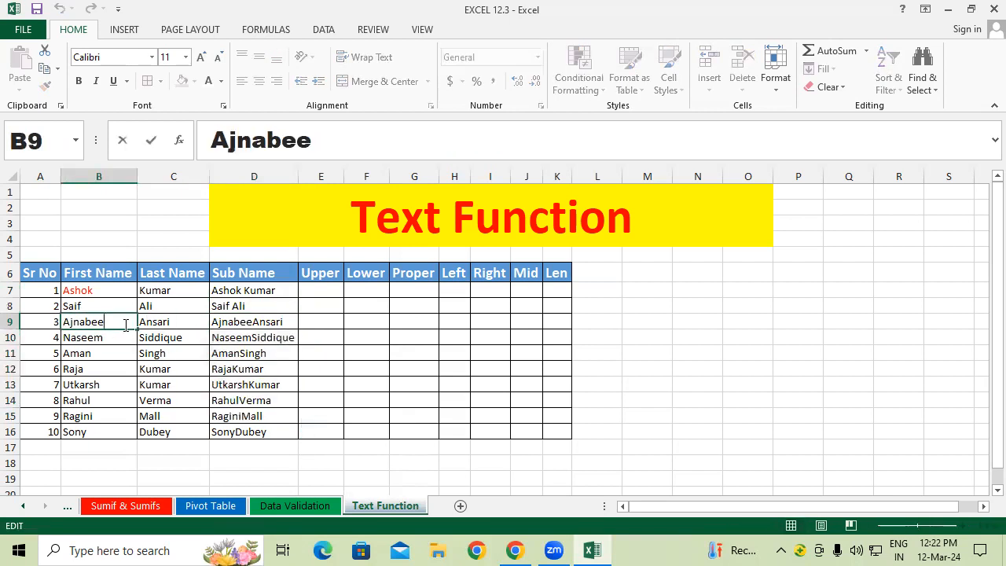
{"action": "double_click", "coordinate": [120, 337]}
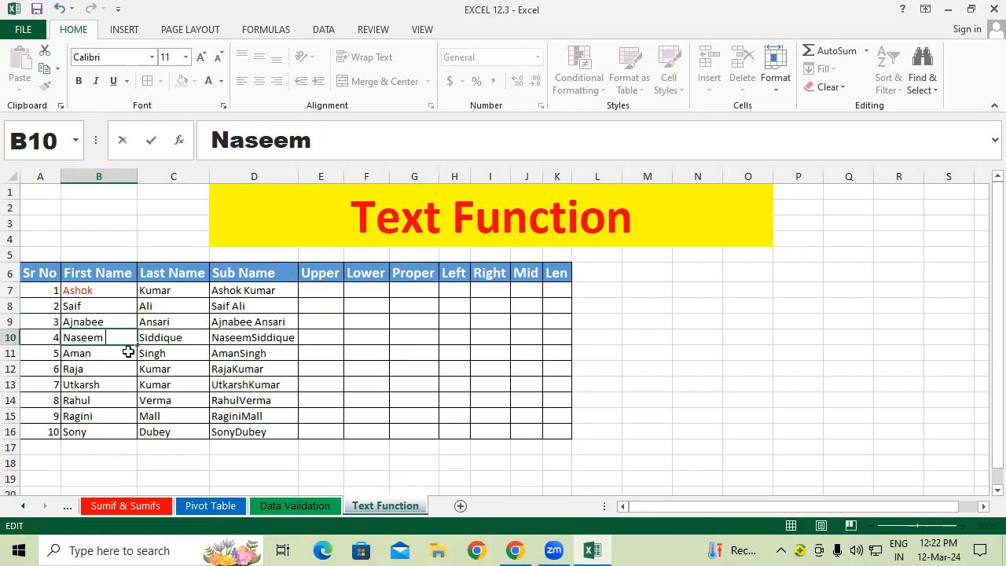
{"action": "double_click", "coordinate": [128, 353]}
{"action": "double_click", "coordinate": [110, 368]}
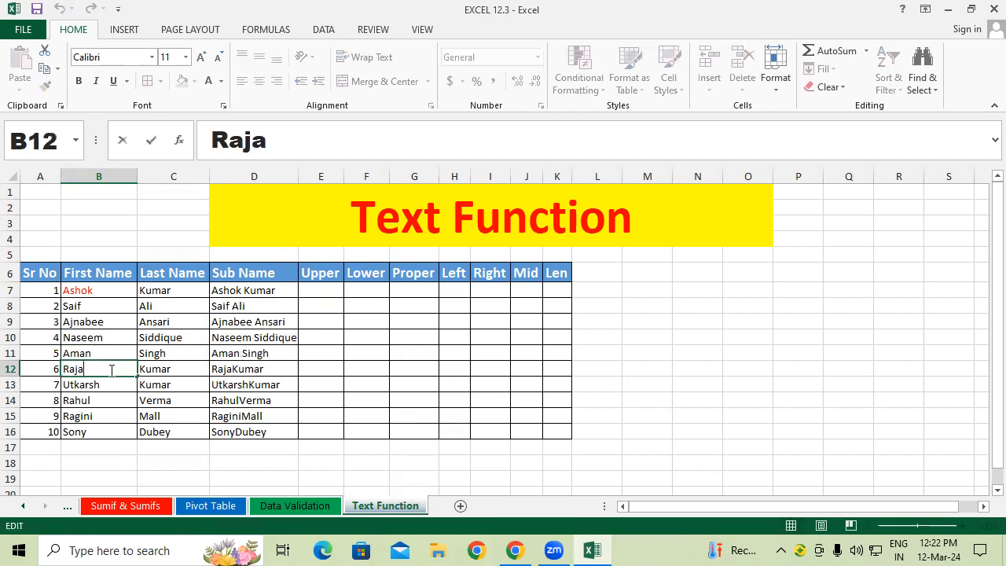
{"action": "double_click", "coordinate": [115, 384]}
{"action": "double_click", "coordinate": [116, 405]}
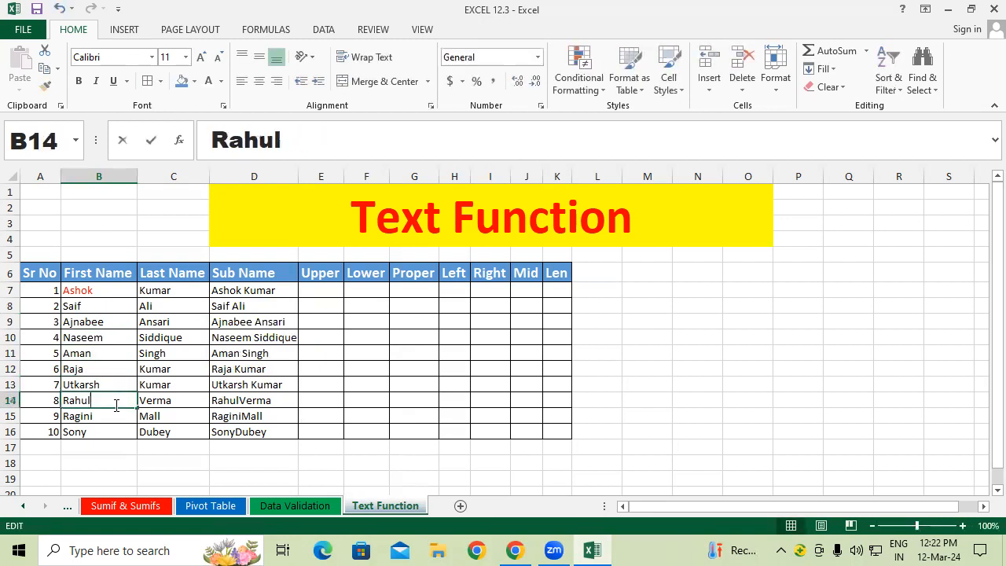
{"action": "double_click", "coordinate": [111, 415]}
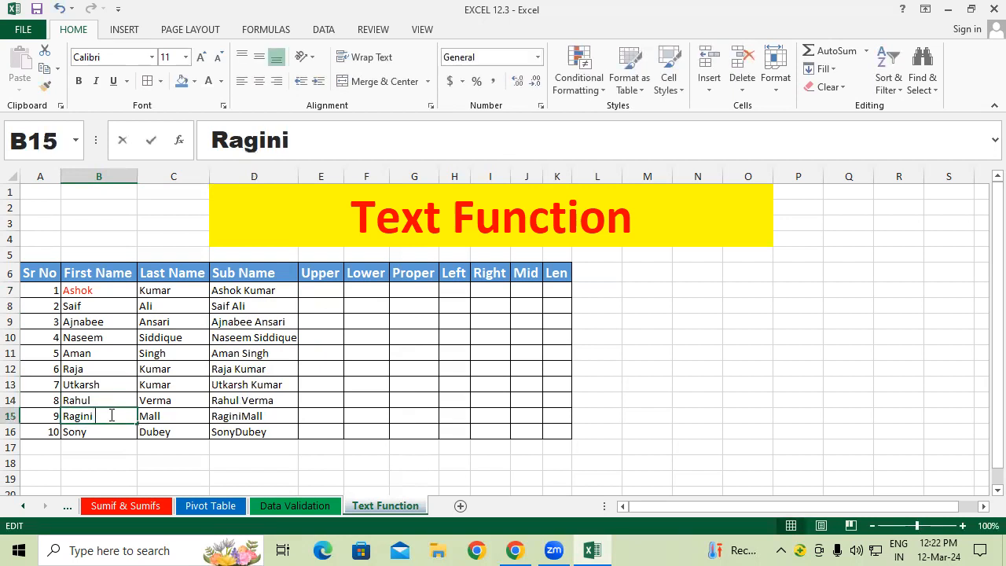
{"action": "double_click", "coordinate": [110, 432]}
{"action": "left_click", "coordinate": [358, 455]}
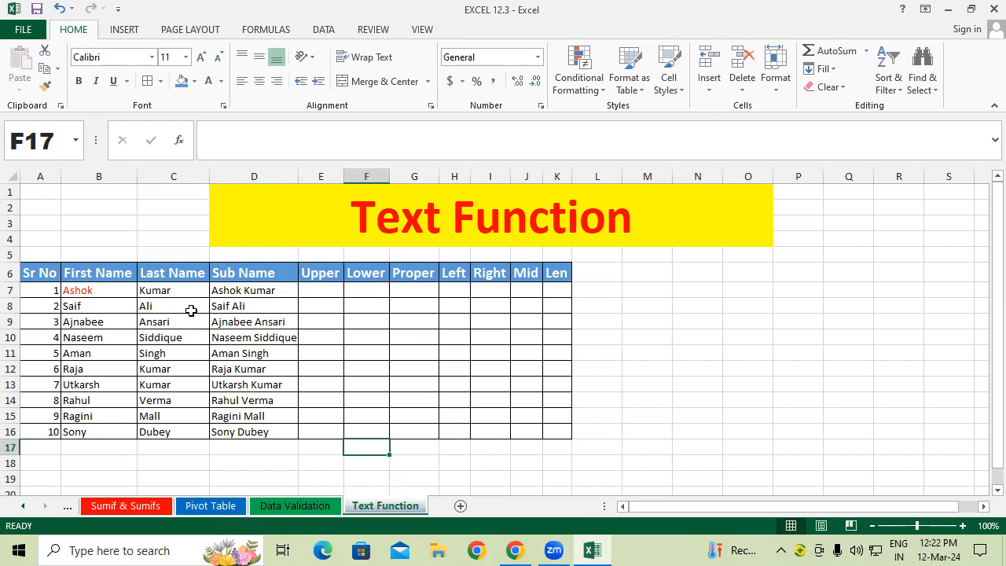
{"action": "left_click_drag", "start_coordinate": [248, 291], "coordinate": [246, 447]}
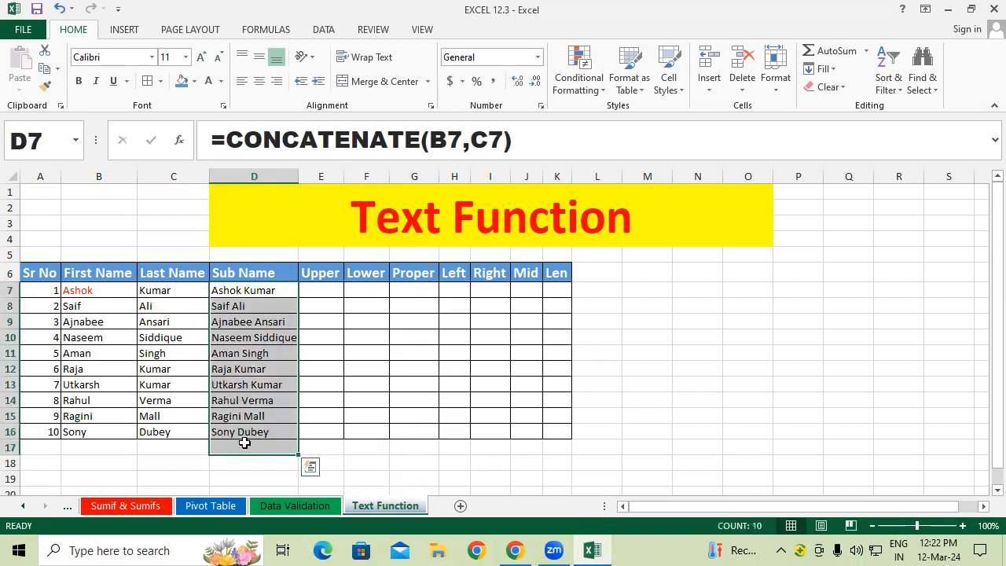
Step: Clear D7:D17 and re-enter =CONCATENATE(B7,C7) in D7
{"action": "key", "text": "Delete"}
{"action": "left_click", "coordinate": [279, 294]}
{"action": "type", "text": "=c"}
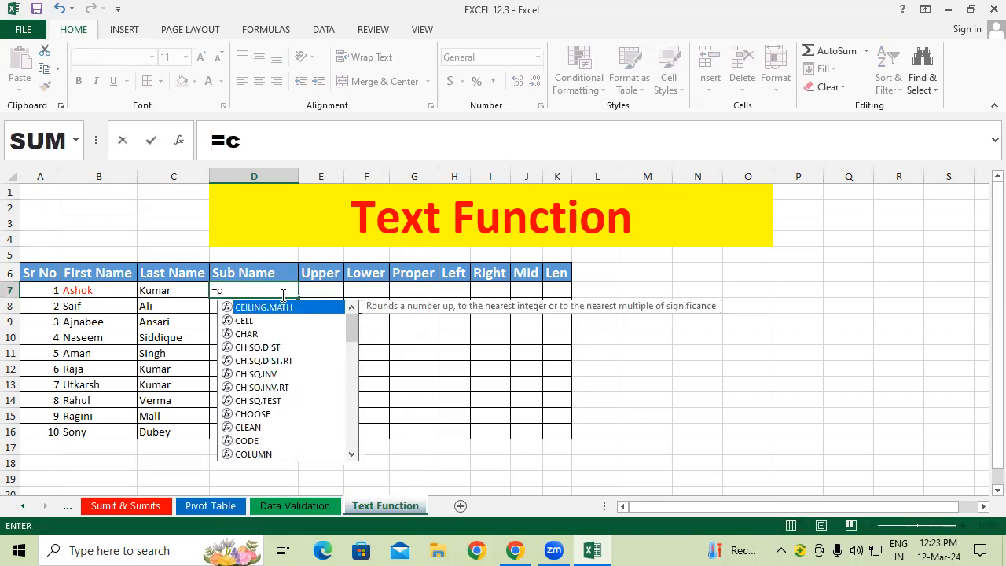
{"action": "type", "text": "on"}
{"action": "key", "text": "Tab"}
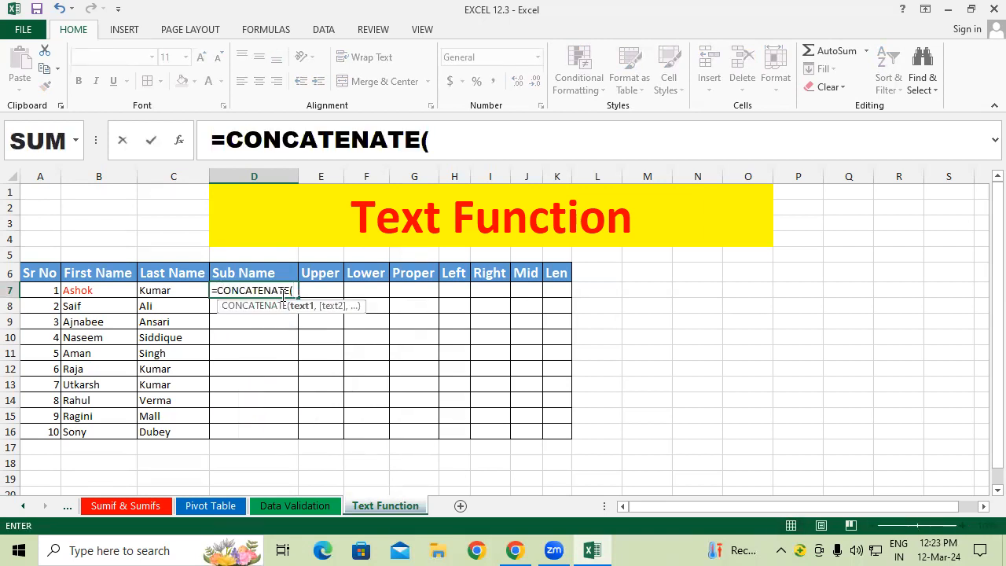
{"action": "left_click", "coordinate": [103, 292]}
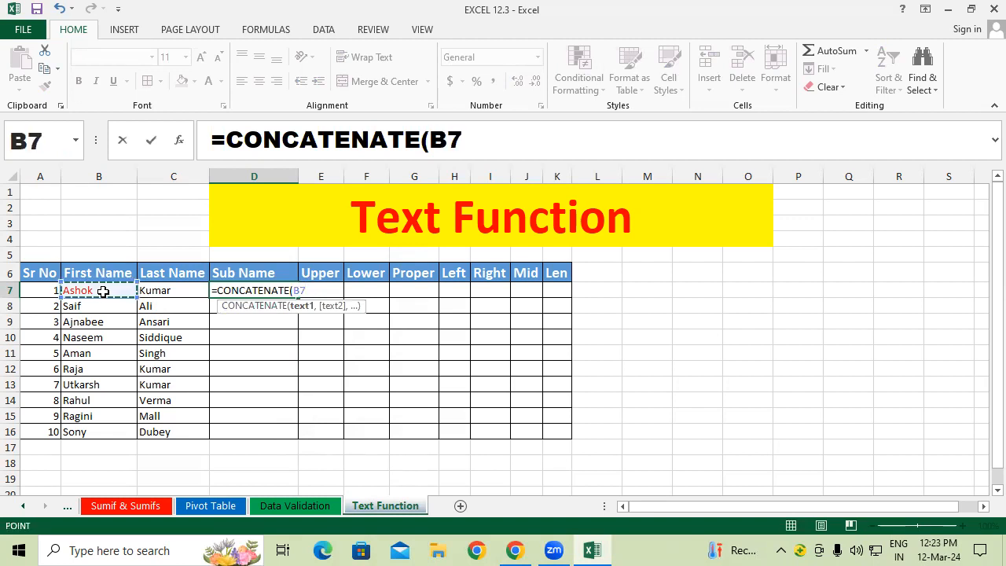
{"action": "type", "text": ","}
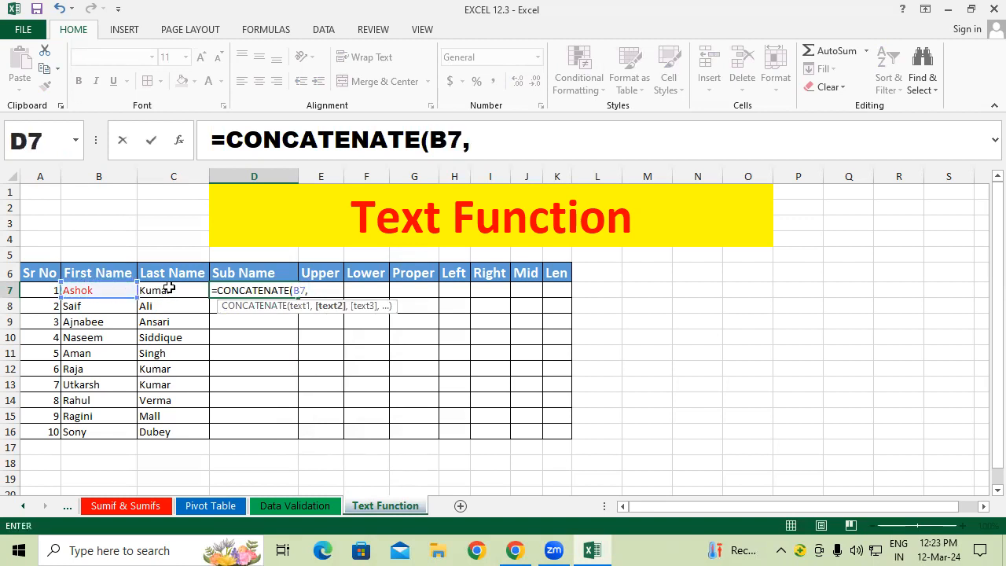
{"action": "left_click", "coordinate": [169, 291]}
{"action": "type", "text": ")"}
{"action": "key", "text": "Return"}
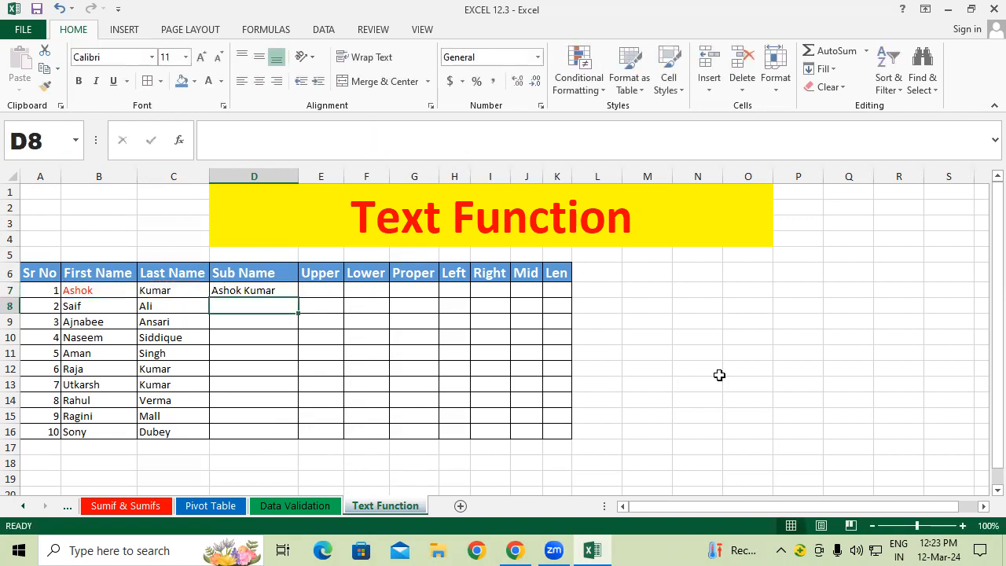
Step: Fill the CONCATENATE formula down to D16
{"action": "left_click", "coordinate": [265, 287]}
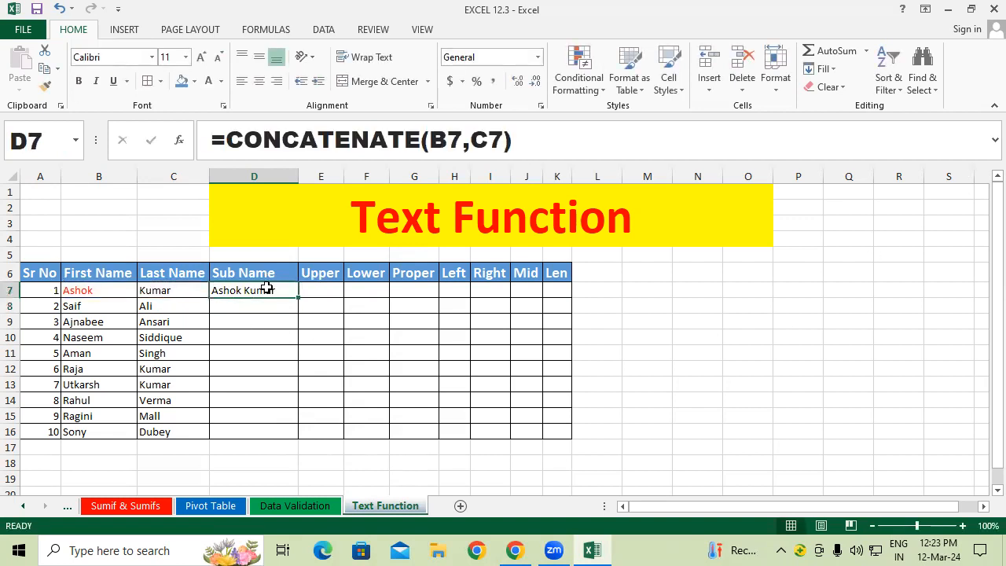
{"action": "left_click_drag", "start_coordinate": [299, 298], "coordinate": [300, 433]}
{"action": "left_click", "coordinate": [342, 371]}
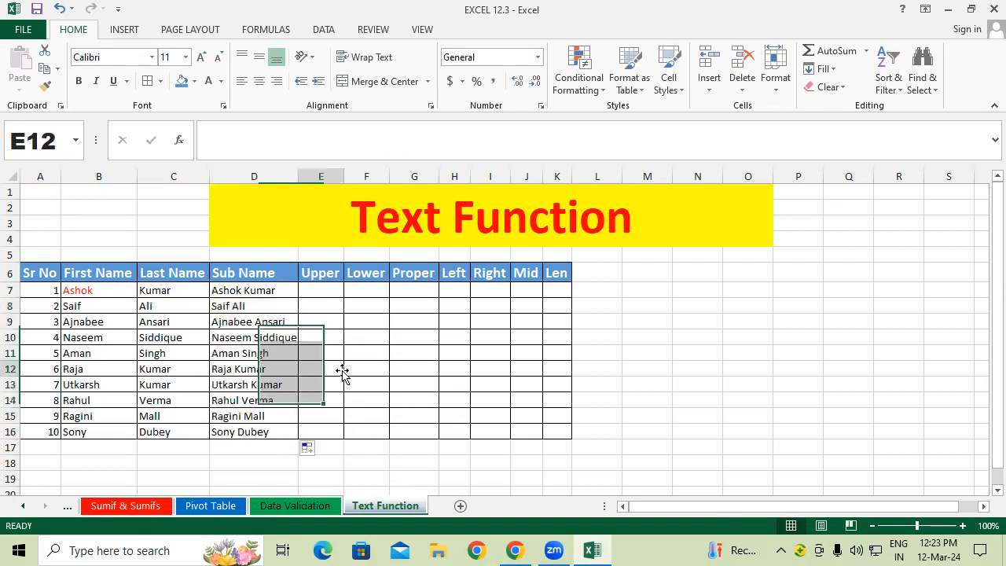
{"action": "double_click", "coordinate": [298, 176]}
{"action": "left_click", "coordinate": [401, 409]}
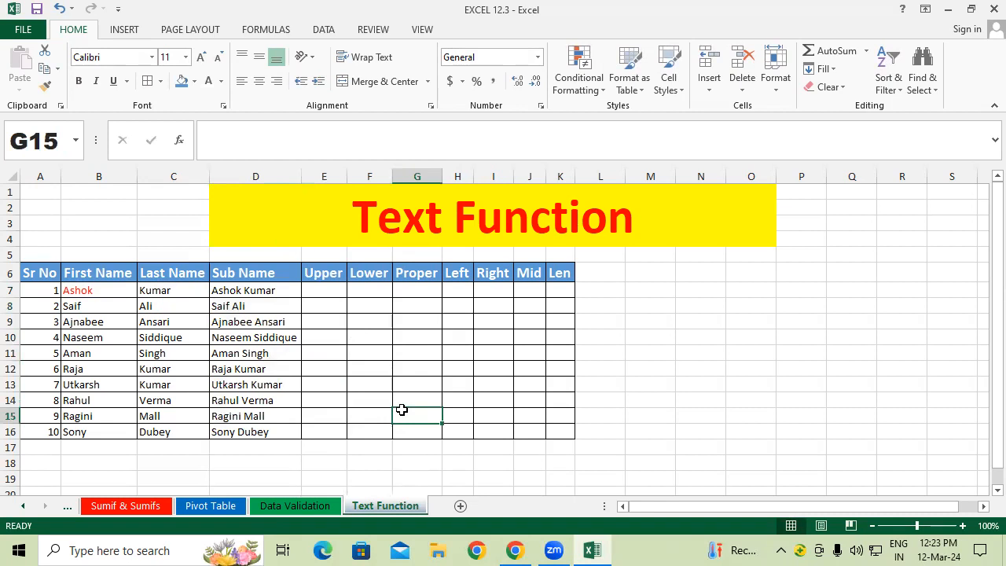
{"action": "left_click", "coordinate": [334, 292]}
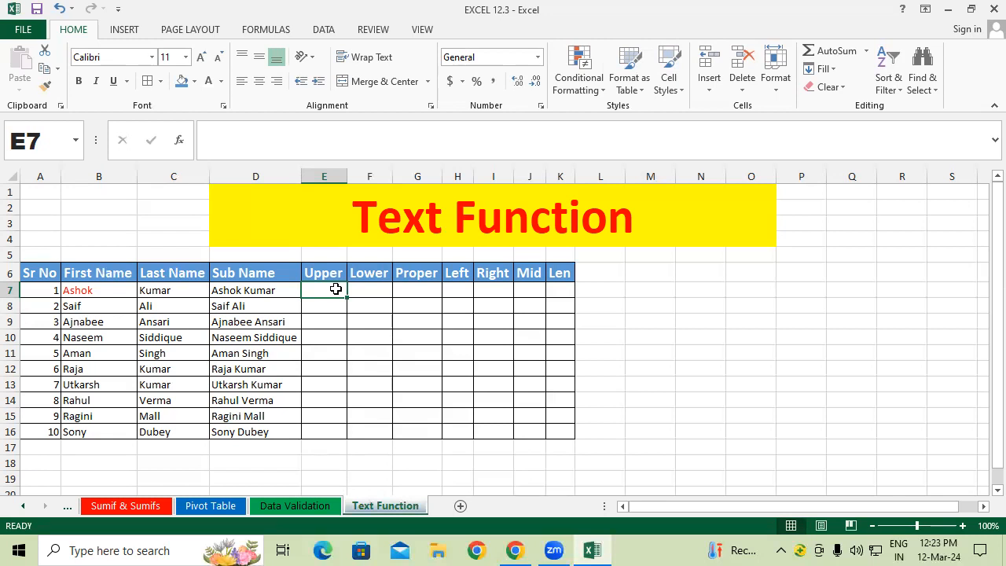
Step: Launch Word via the Run prompt (winword) and create a blank document
{"action": "key", "text": "super+r"}
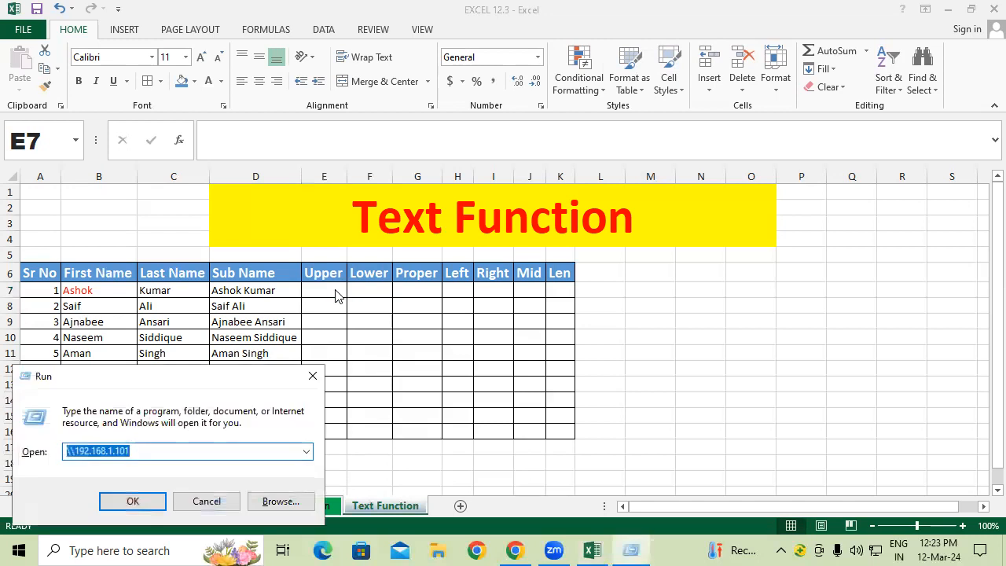
{"action": "type", "text": "wi"}
{"action": "key", "text": "Down"}
{"action": "key", "text": "Return"}
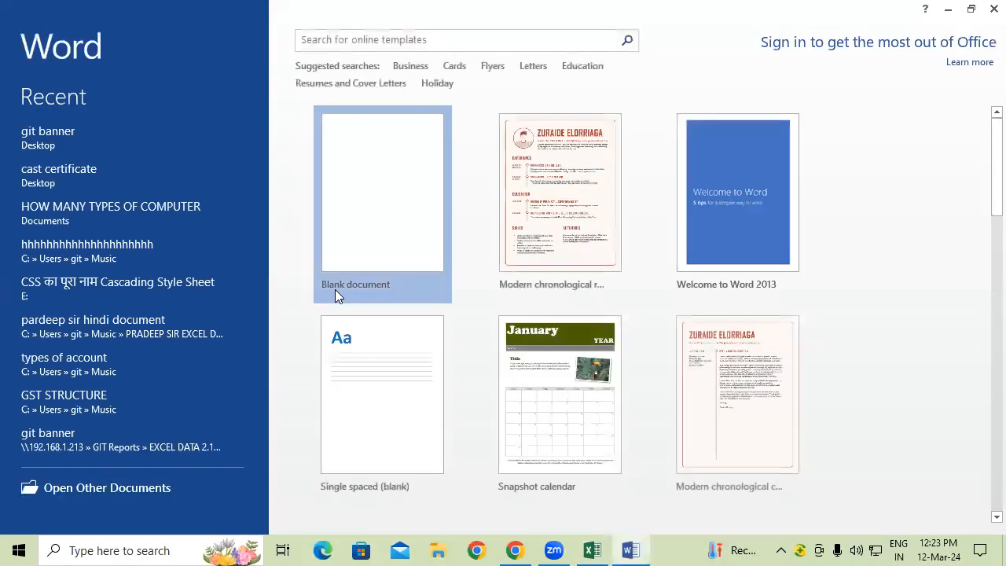
{"action": "left_click", "coordinate": [334, 289]}
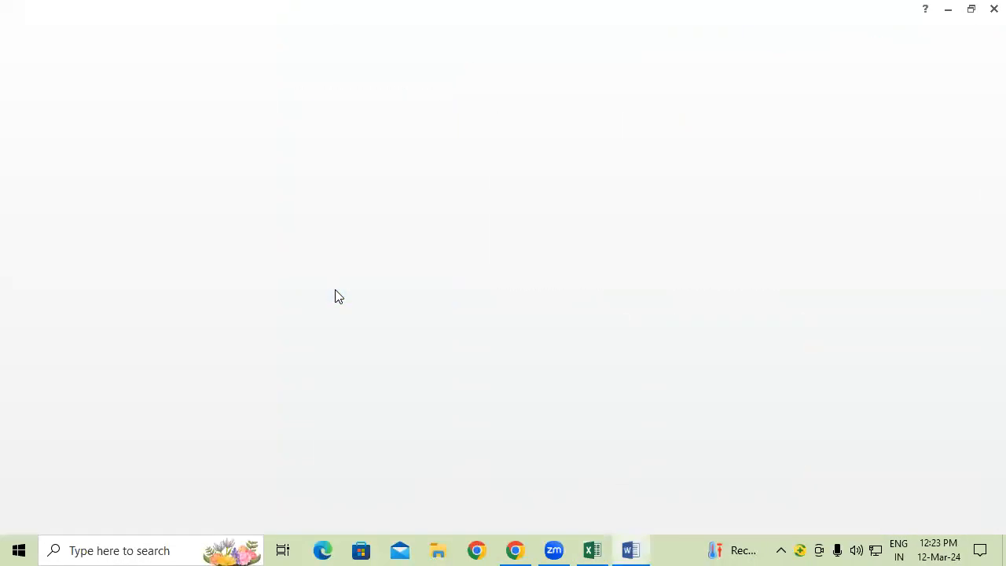
Step: Generate sample text with =rand(), cycle it to sentence case with Shift+F3, then minimize Word
{"action": "type", "text": "=r"}
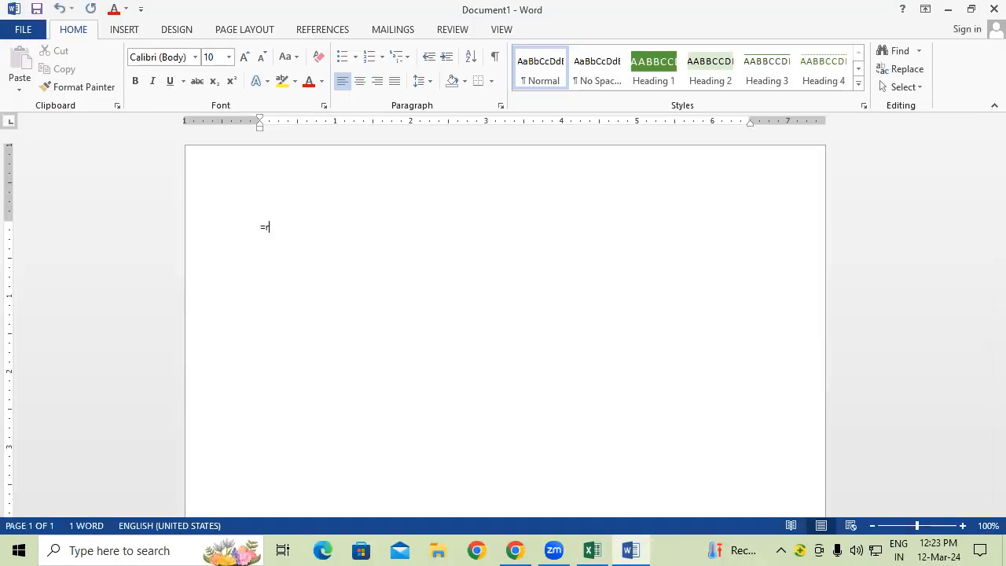
{"action": "type", "text": "and()"}
{"action": "key", "text": "Return"}
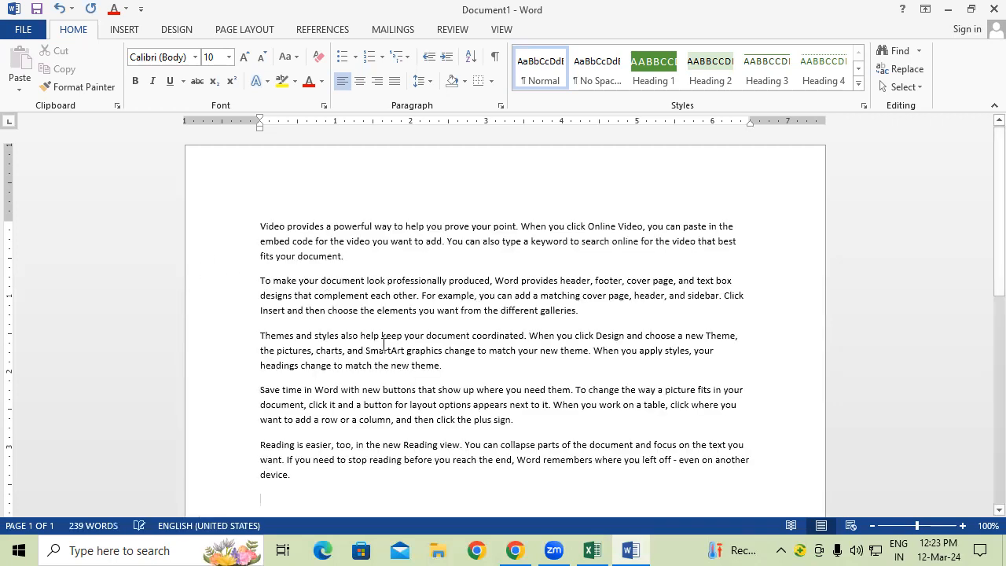
{"action": "scroll", "coordinate": [439, 360], "scroll_direction": "up", "scroll_amount": 4, "text": "ctrl"}
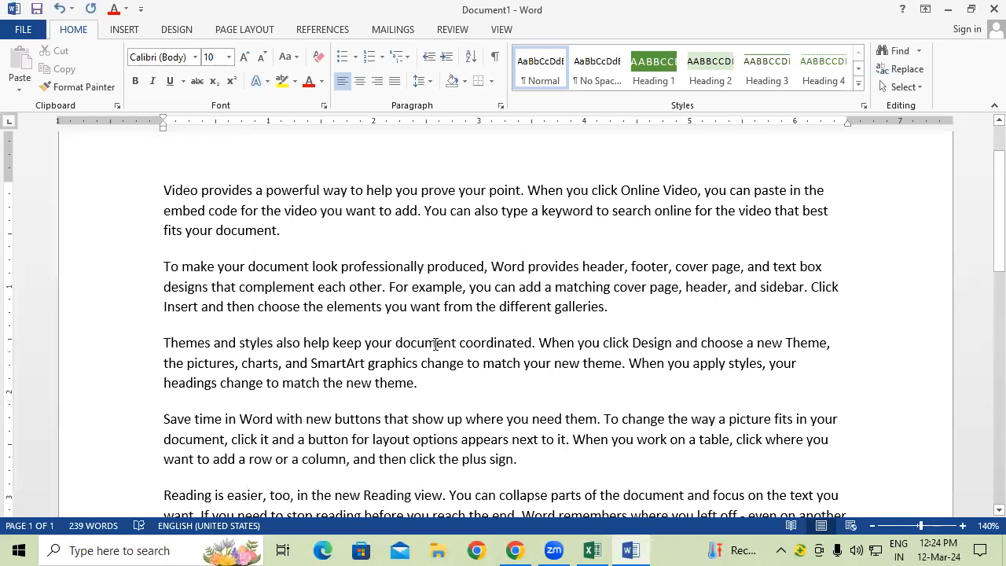
{"action": "key", "text": "ctrl+a"}
{"action": "key", "text": "shift+F3"}
{"action": "key", "text": "shift+F3"}
{"action": "key", "text": "shift+F3"}
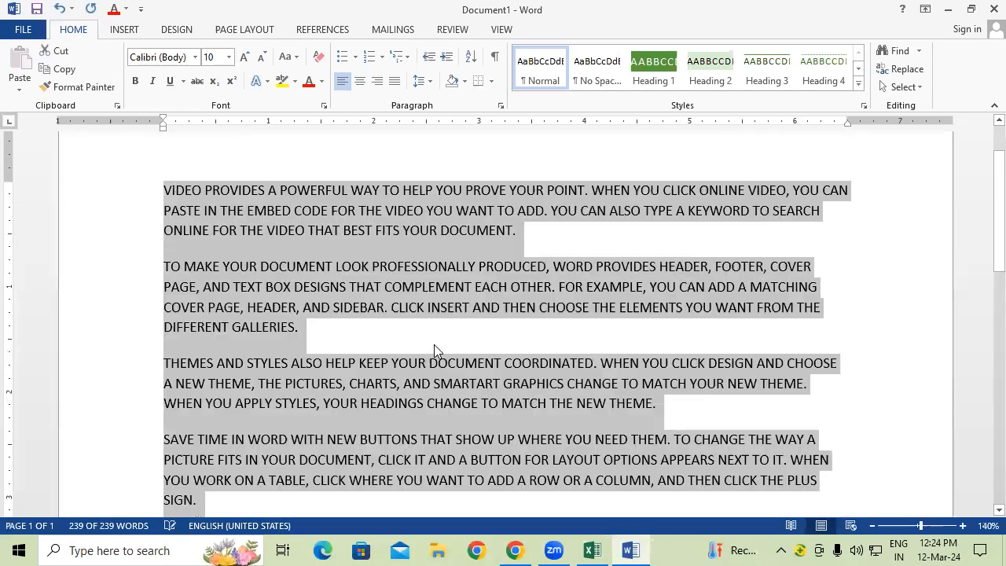
{"action": "key", "text": "shift+F3"}
{"action": "key", "text": "shift+F3"}
{"action": "key", "text": "shift+F3"}
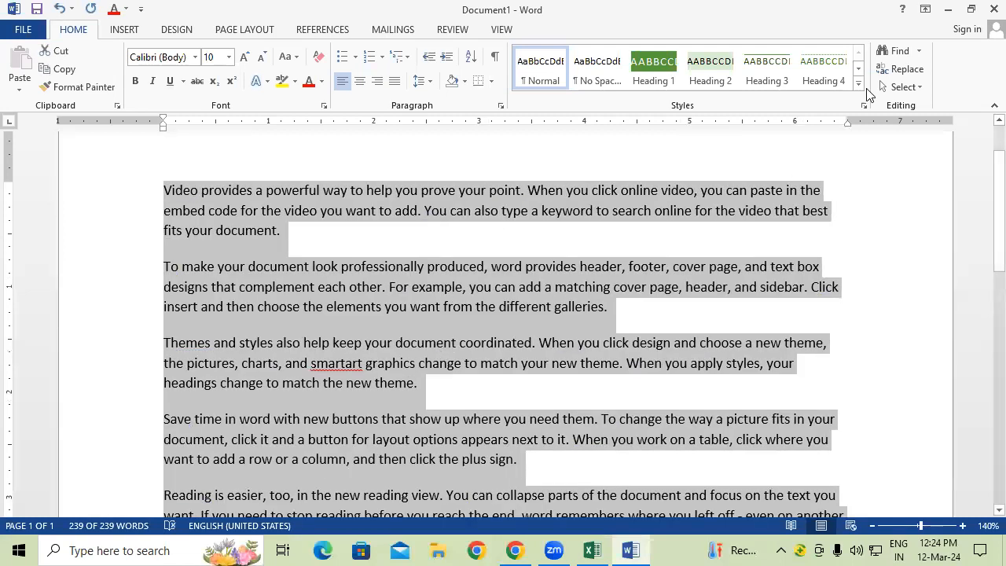
{"action": "left_click", "coordinate": [947, 10]}
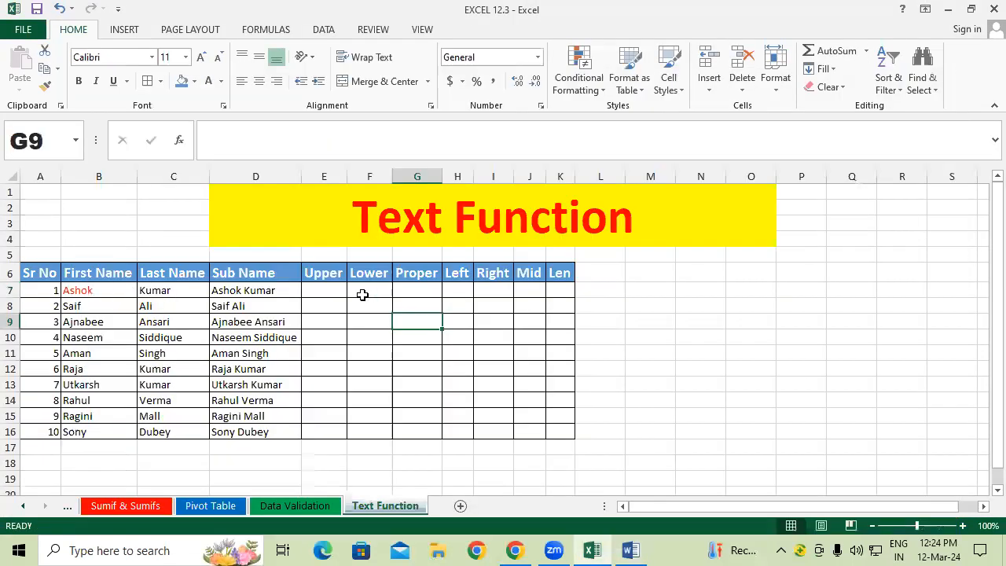
{"action": "left_click_drag", "start_coordinate": [219, 290], "coordinate": [227, 420]}
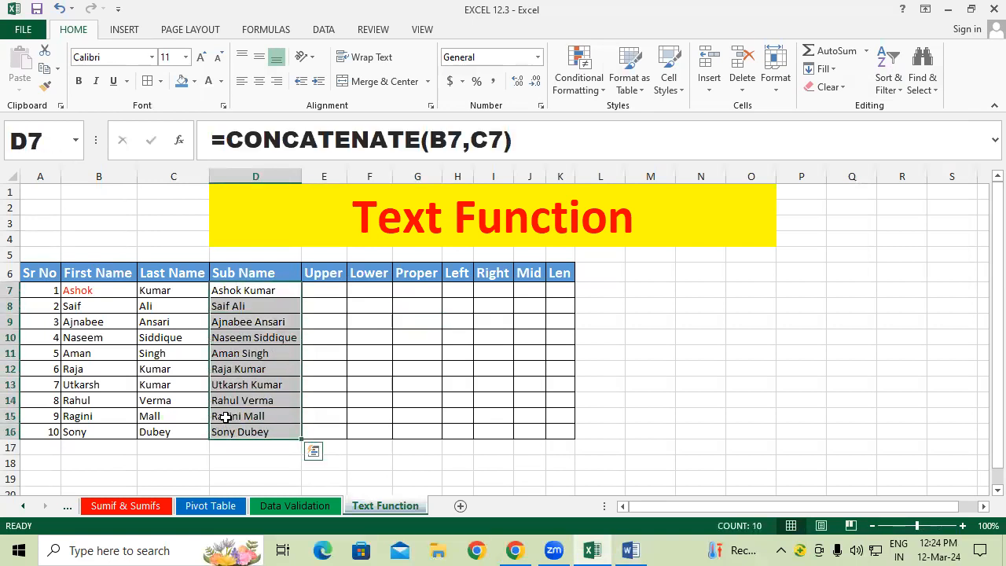
{"action": "key", "text": "shift+F3"}
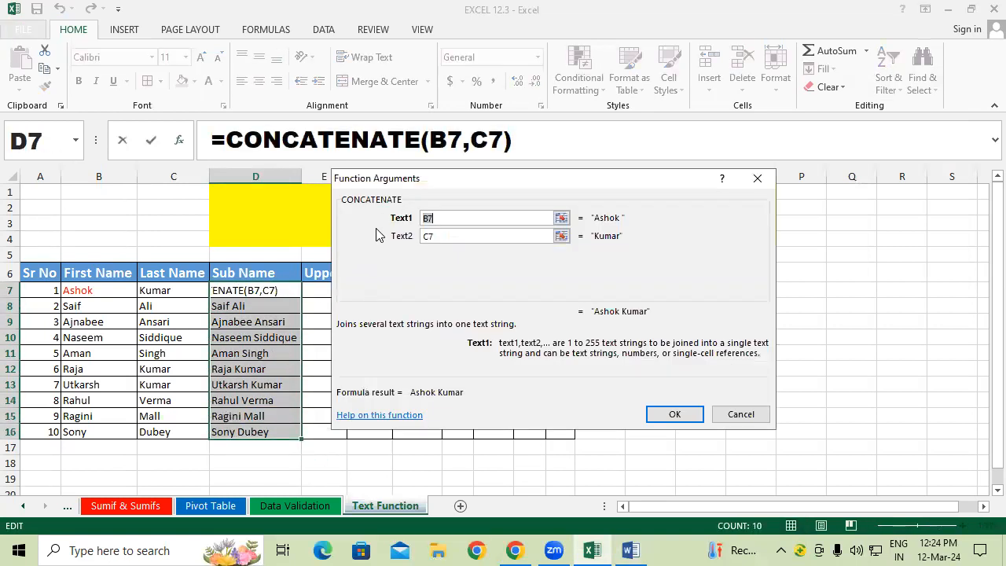
{"action": "left_click", "coordinate": [460, 238]}
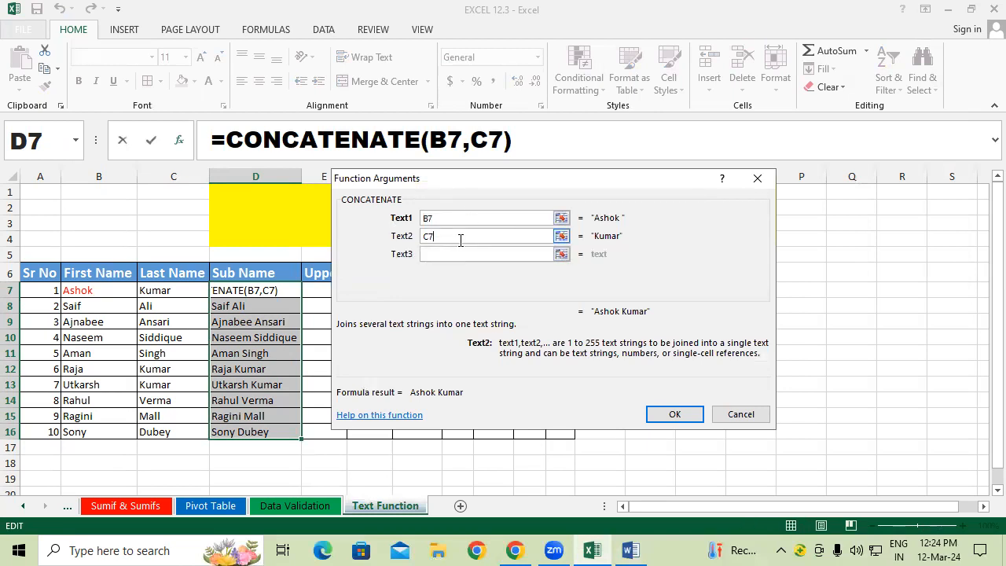
{"action": "key", "text": "Return"}
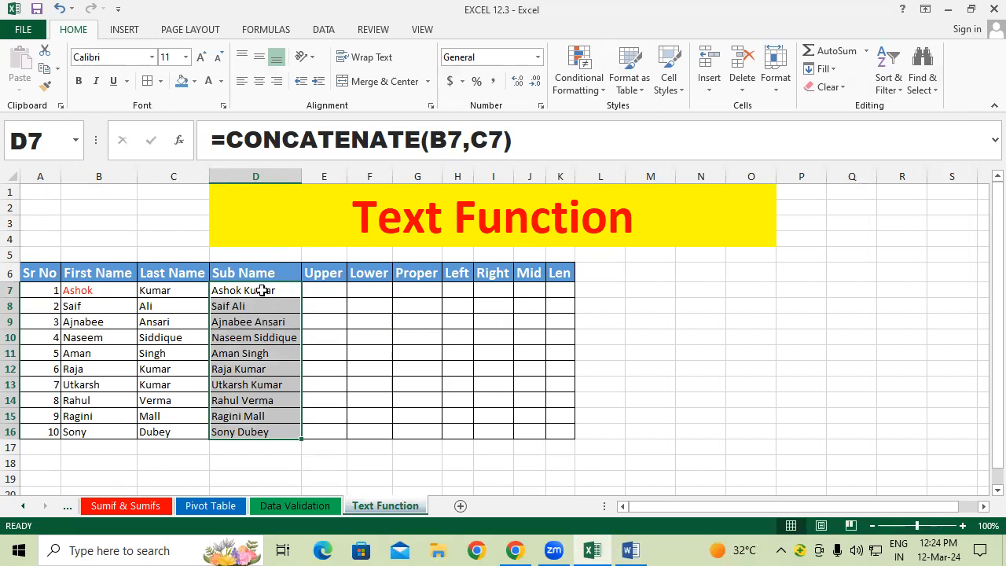
{"action": "left_click", "coordinate": [326, 292]}
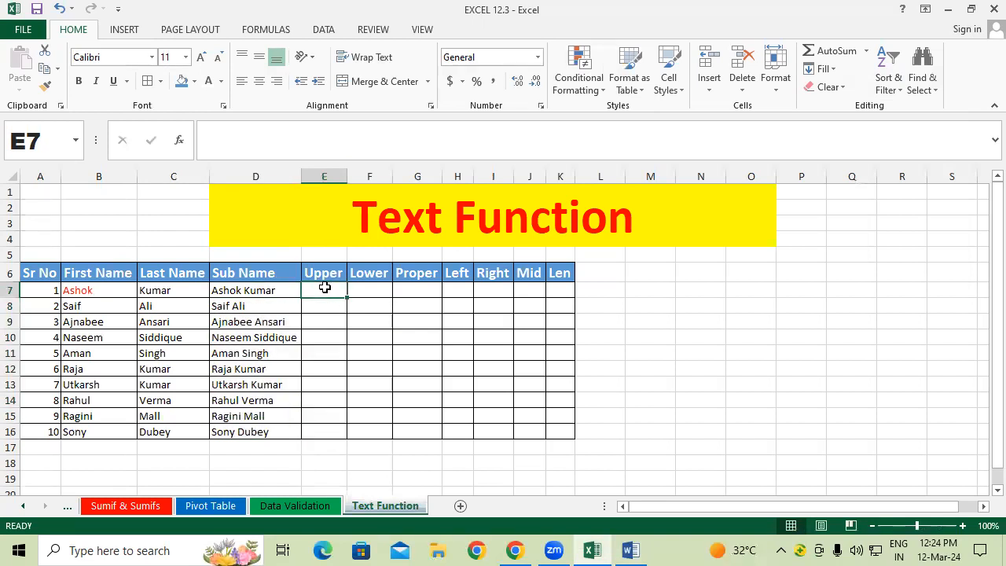
{"action": "type", "text": "="}
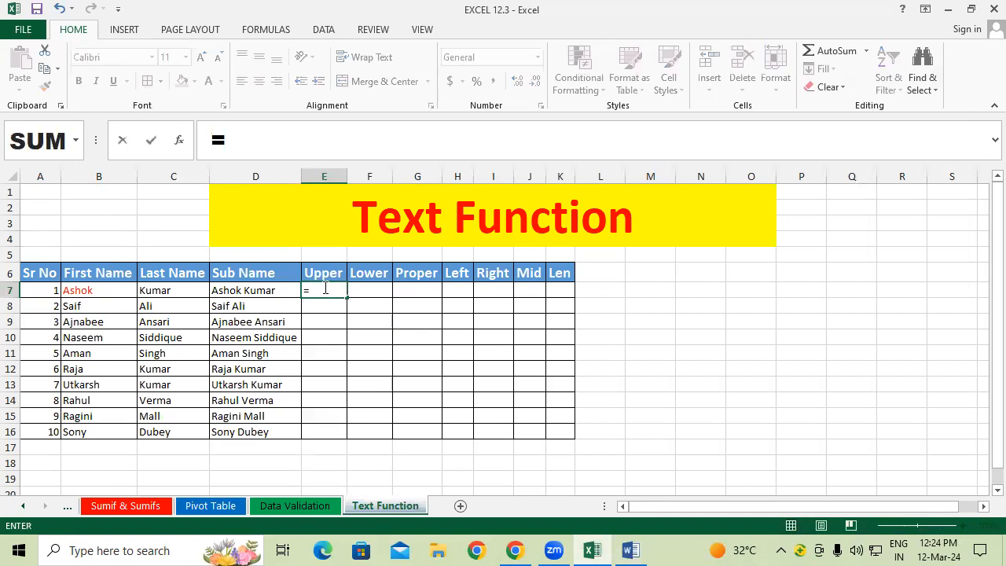
{"action": "type", "text": "upp"}
{"action": "key", "text": "Tab"}
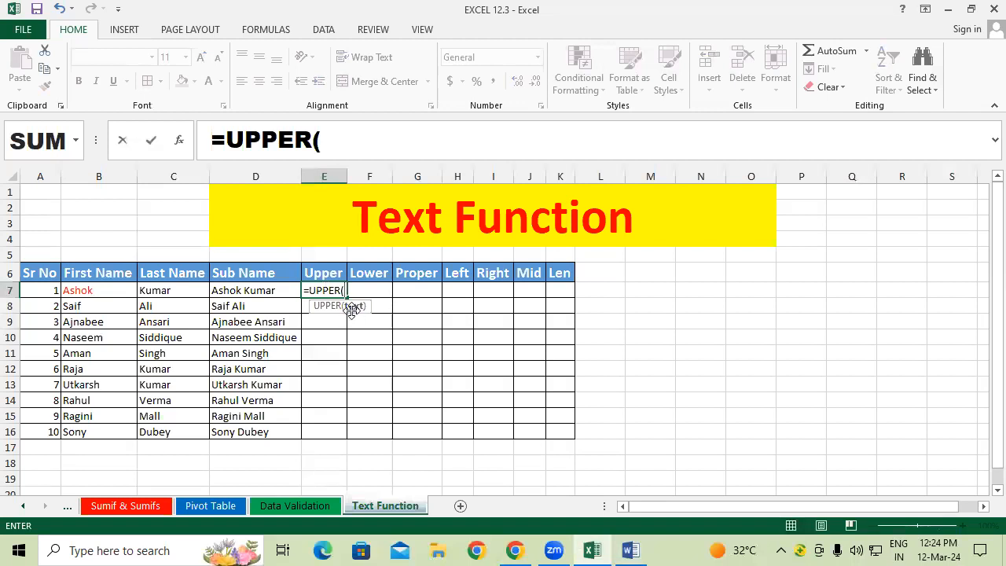
{"action": "left_click", "coordinate": [254, 290]}
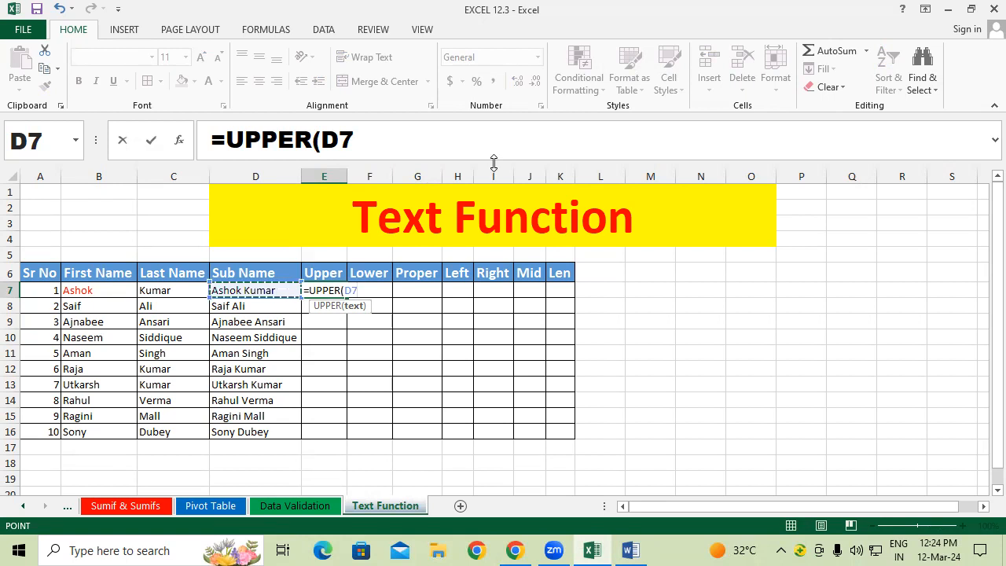
{"action": "type", "text": ")"}
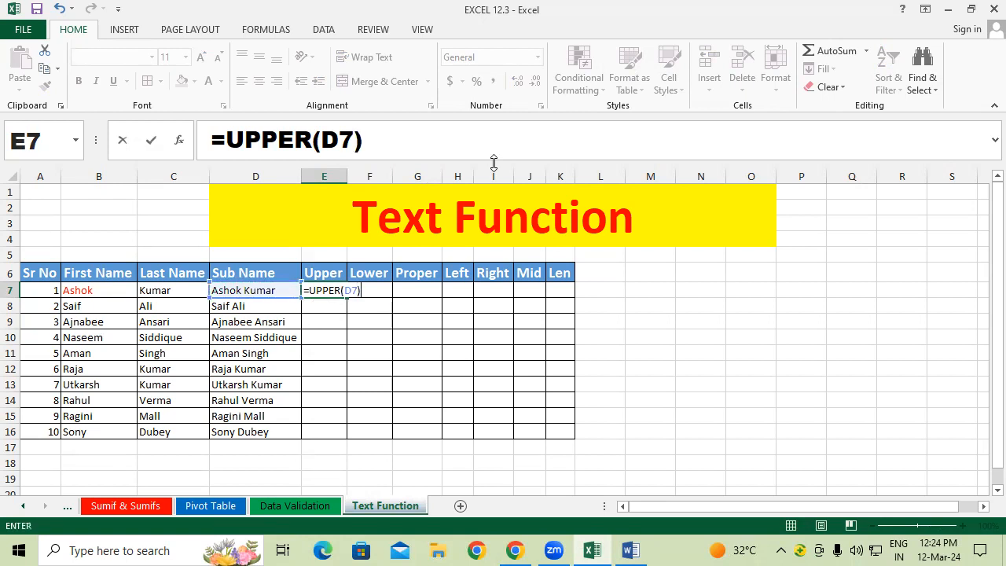
{"action": "key", "text": "Return"}
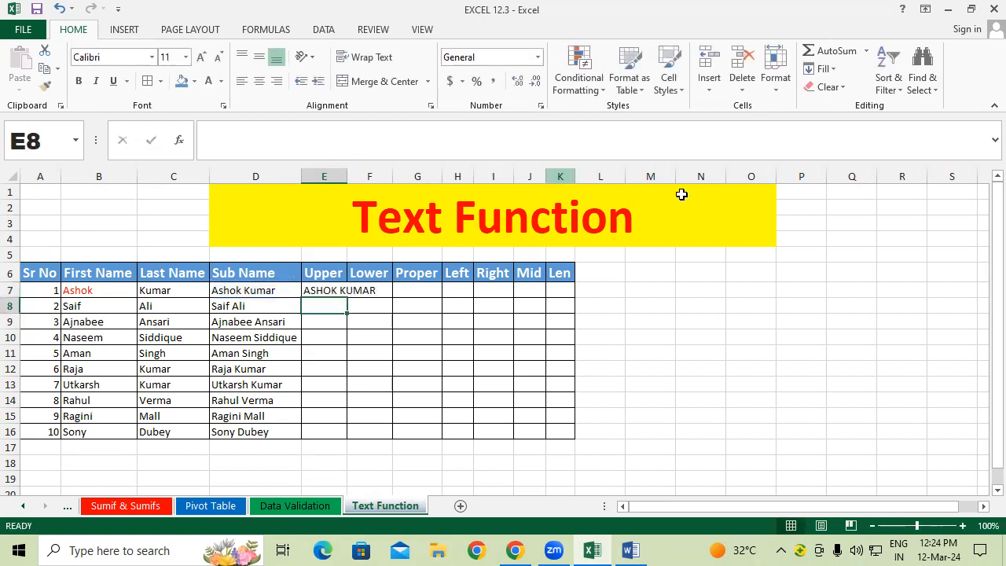
{"action": "double_click", "coordinate": [347, 176]}
{"action": "left_click", "coordinate": [588, 351]}
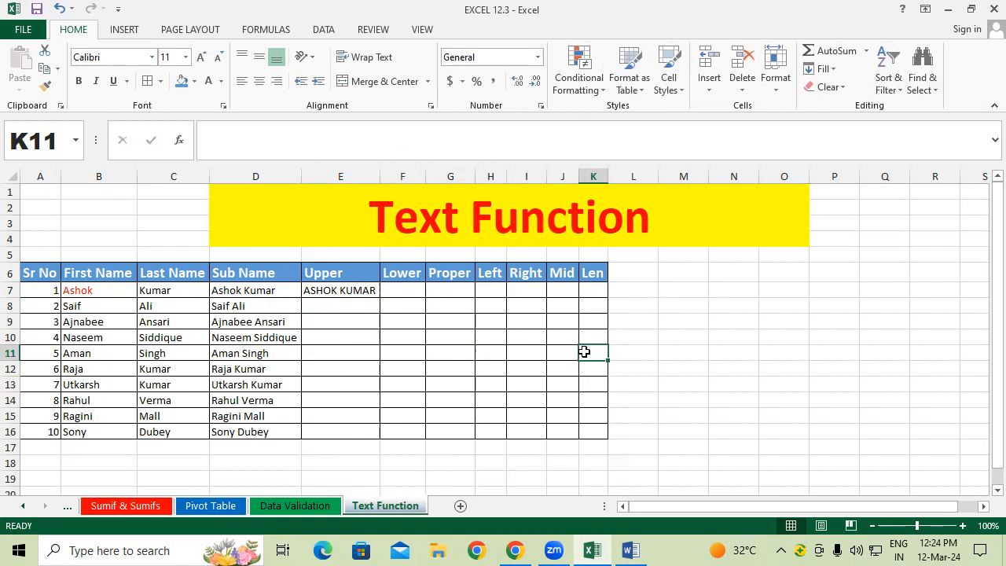
Step: Fill the UPPER formula down to E16
{"action": "left_click", "coordinate": [334, 291]}
{"action": "left_click_drag", "start_coordinate": [379, 298], "coordinate": [370, 436]}
{"action": "left_click", "coordinate": [498, 319]}
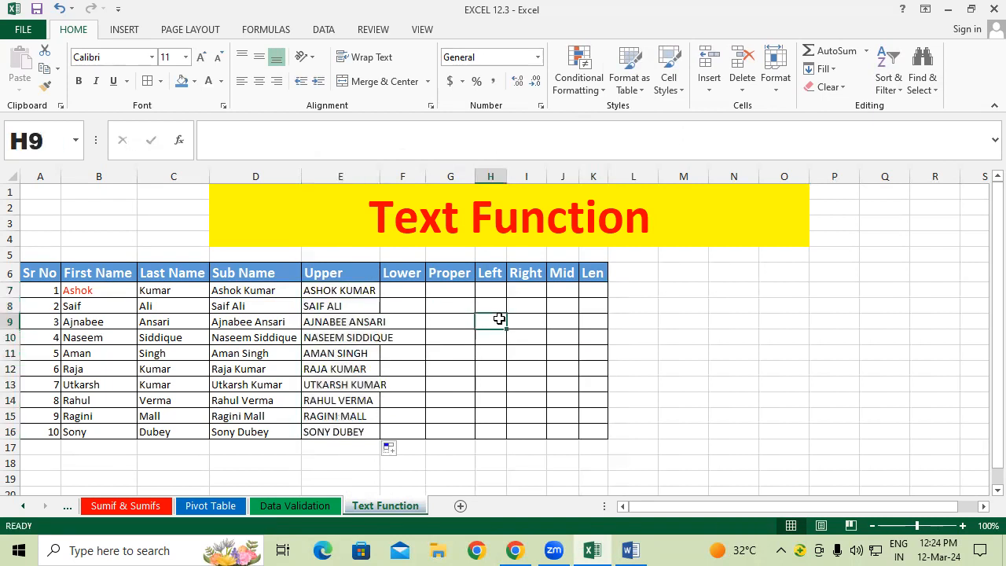
Step: Autofit column E, then enter =LOWER(D7) in F7
{"action": "double_click", "coordinate": [379, 176]}
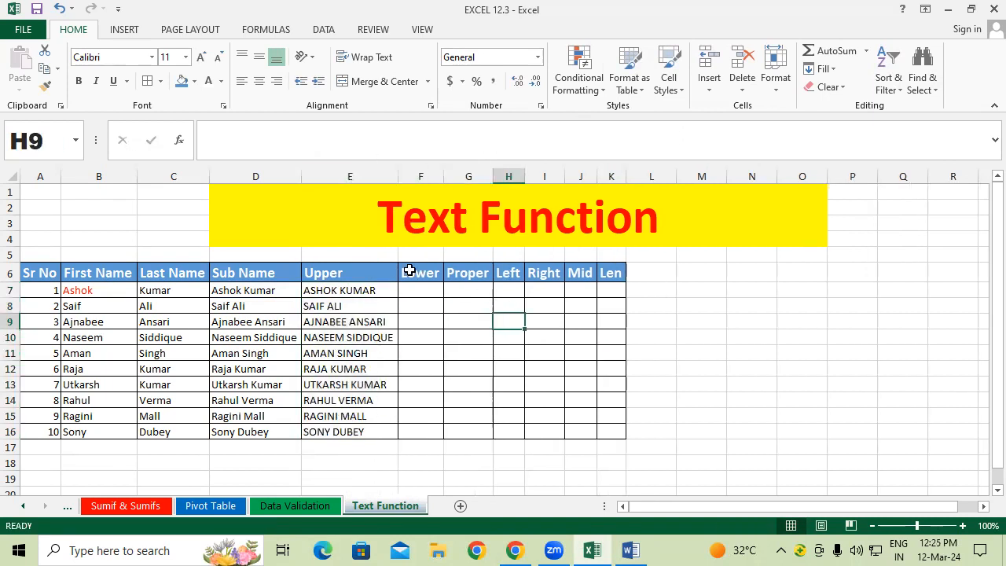
{"action": "left_click", "coordinate": [417, 303]}
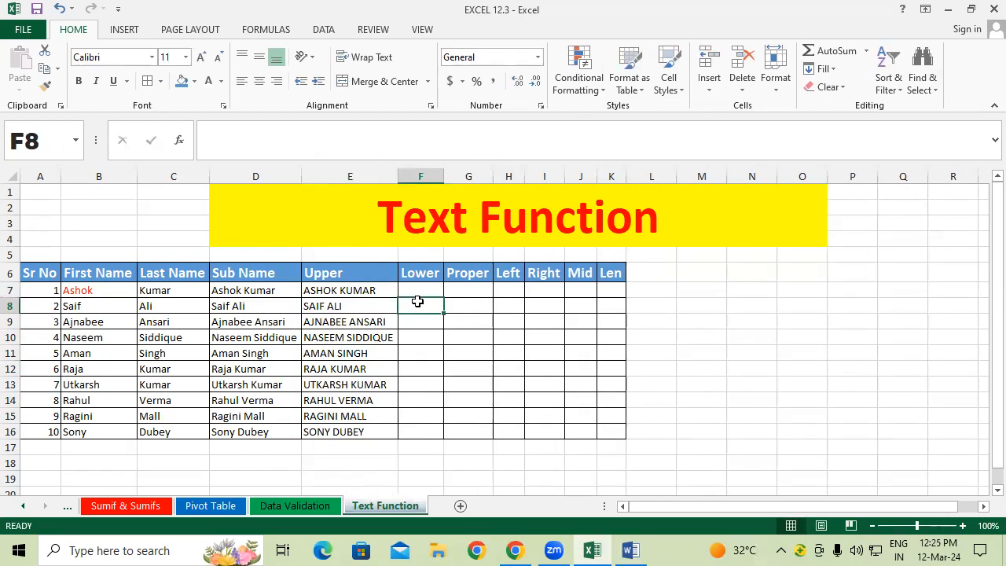
{"action": "left_click", "coordinate": [417, 289]}
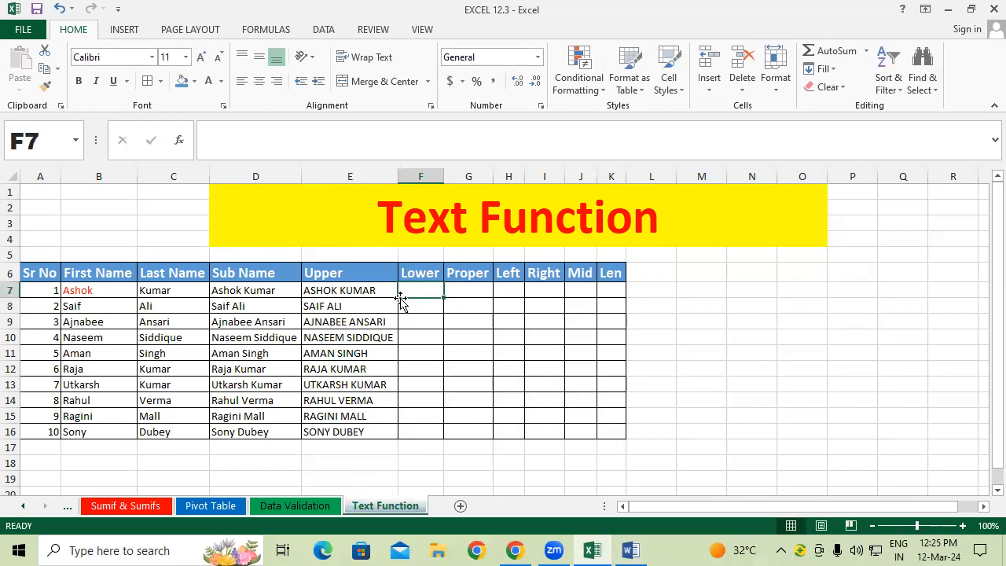
{"action": "type", "text": "=lowe"}
{"action": "key", "text": "Tab"}
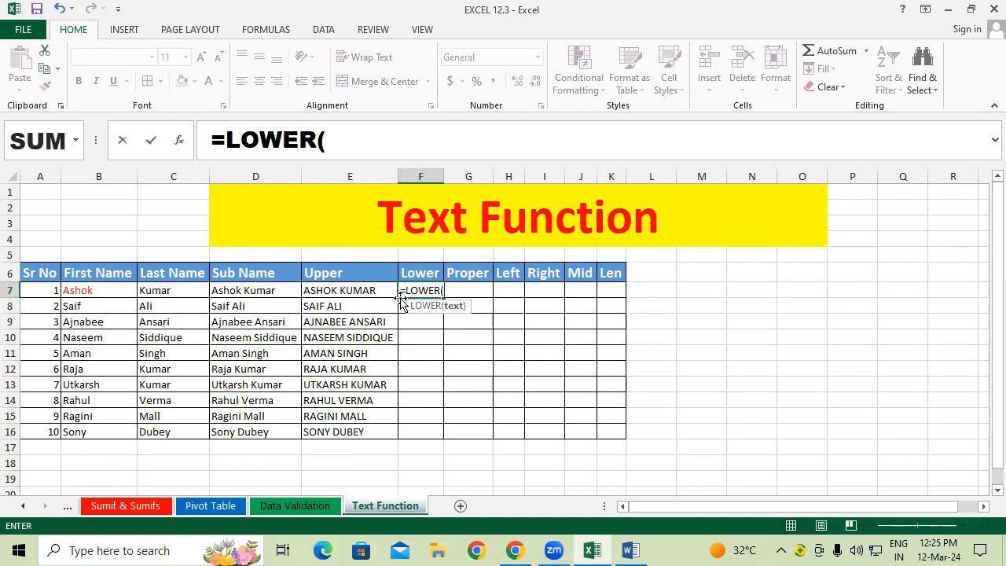
{"action": "left_click", "coordinate": [235, 290]}
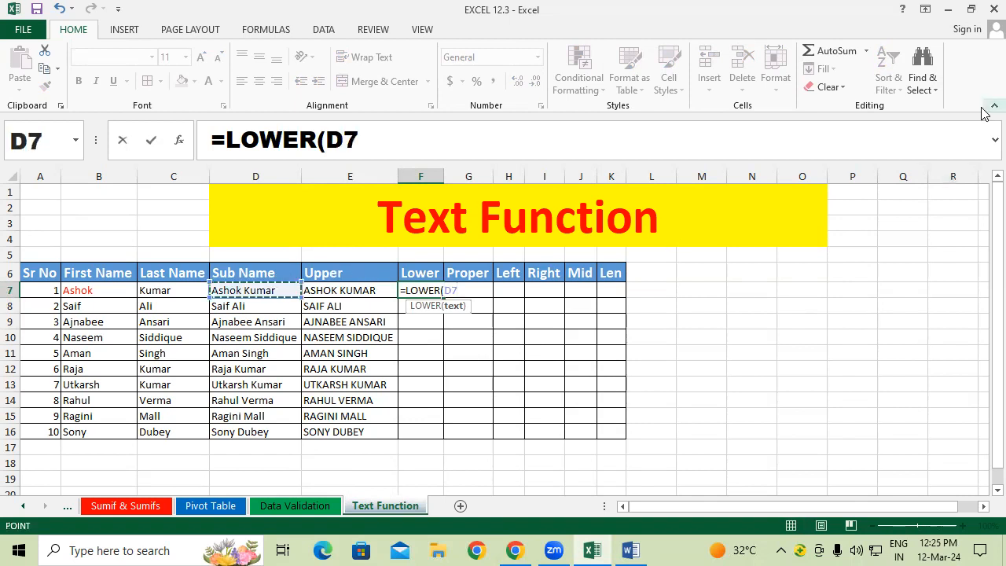
{"action": "type", "text": ")"}
{"action": "key", "text": "Return"}
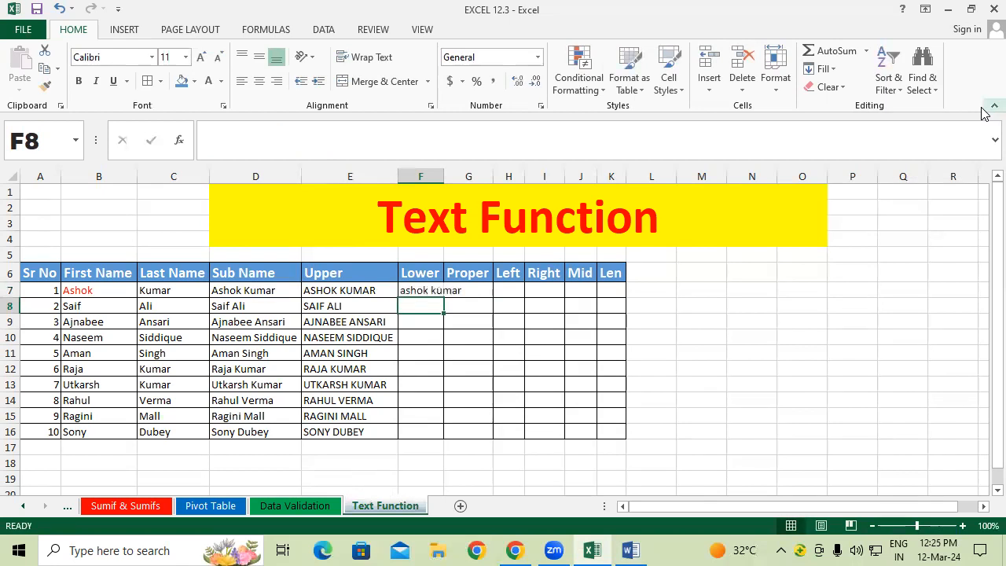
Step: Fill the LOWER formula down to F16 and widen column F to fit
{"action": "left_click_drag", "start_coordinate": [440, 180], "coordinate": [462, 180]}
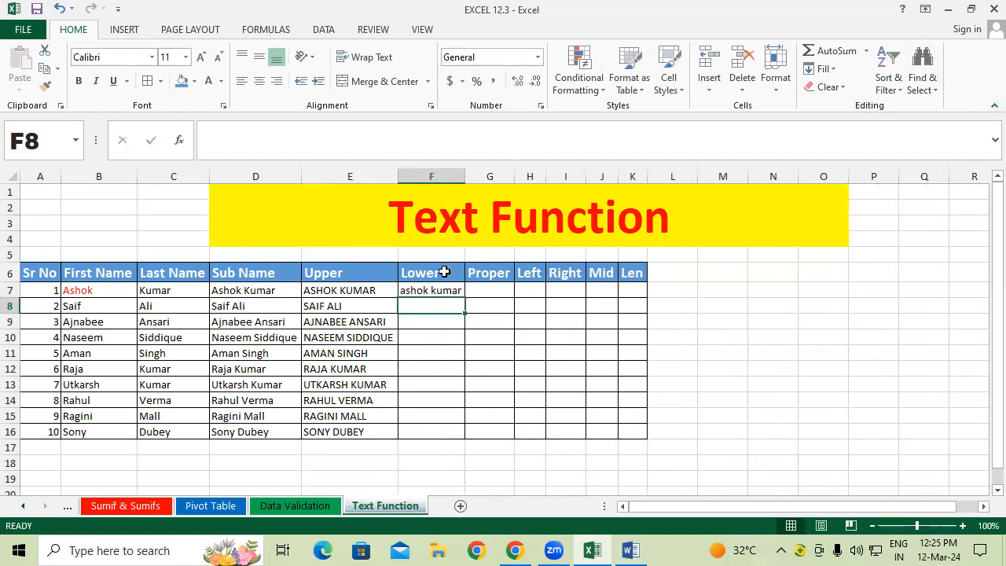
{"action": "left_click", "coordinate": [453, 288]}
{"action": "double_click", "coordinate": [465, 296]}
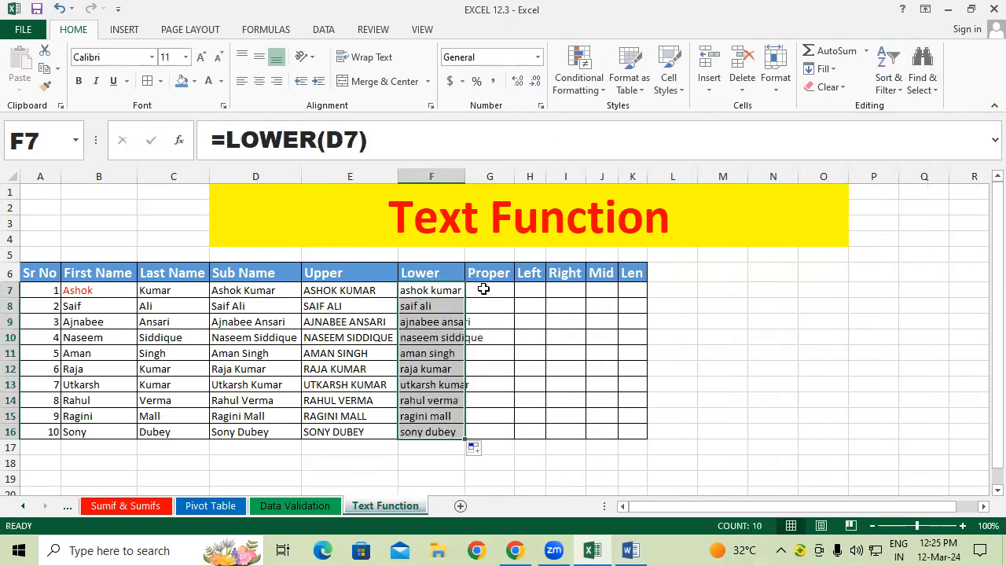
{"action": "double_click", "coordinate": [466, 175]}
{"action": "left_click", "coordinate": [506, 348]}
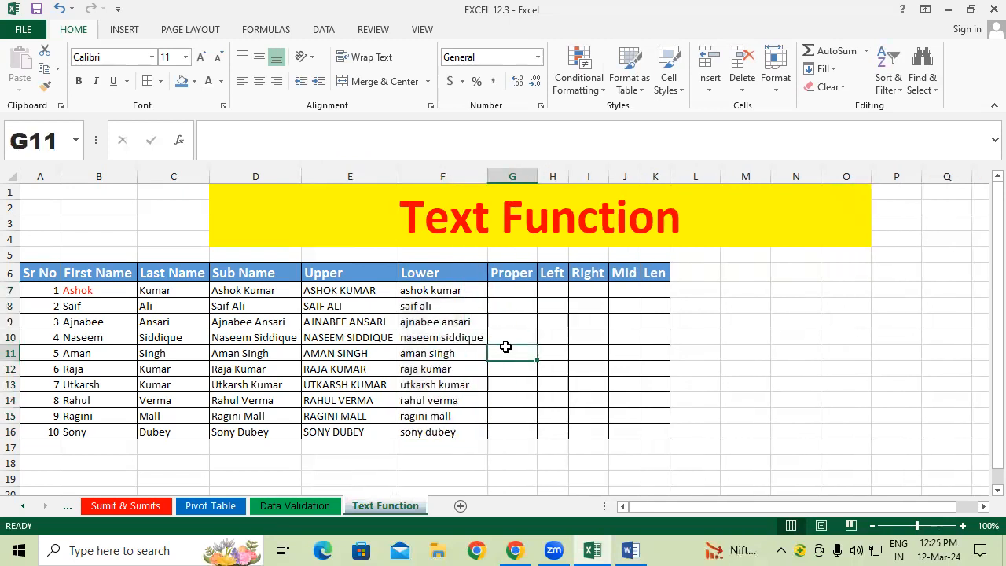
Step: Enter =PROPER(D7) in G7
{"action": "left_click", "coordinate": [517, 289]}
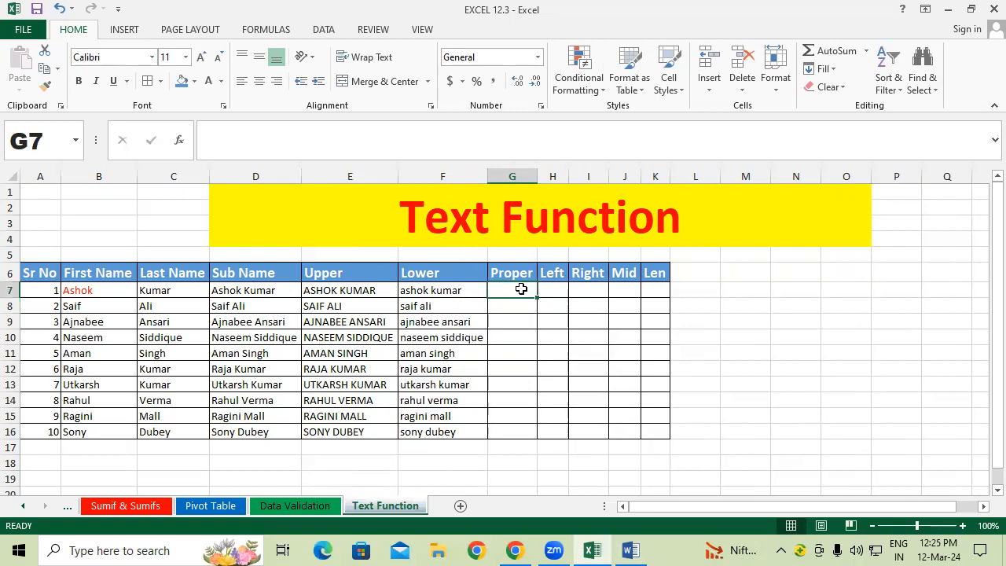
{"action": "type", "text": "="}
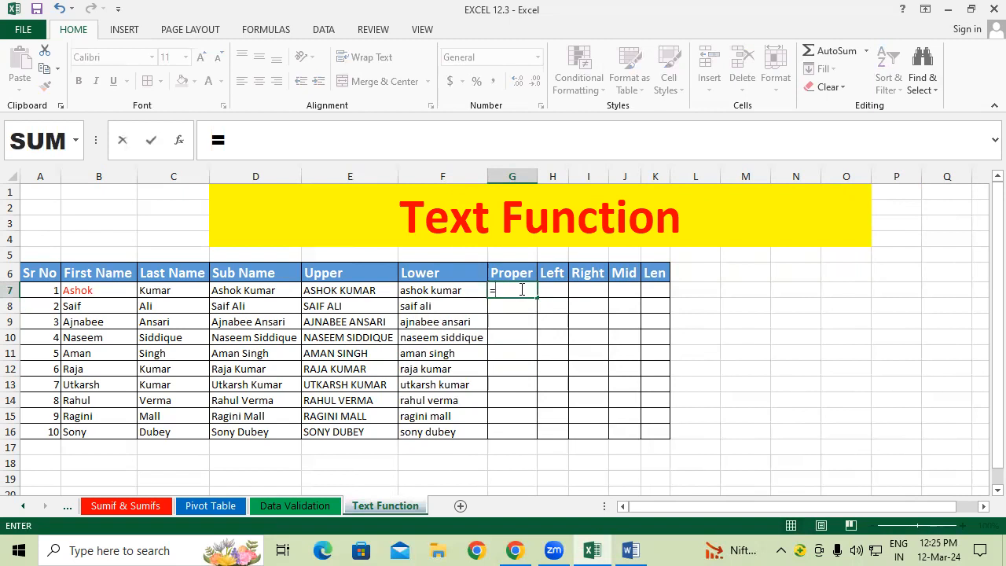
{"action": "type", "text": "pro"}
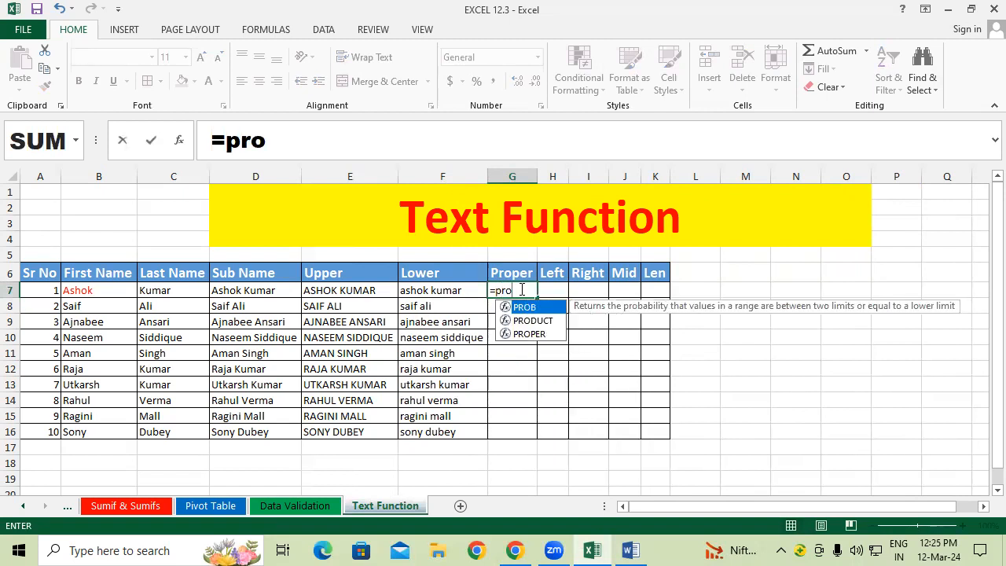
{"action": "key", "text": "Down"}
{"action": "key", "text": "Down"}
{"action": "key", "text": "Tab"}
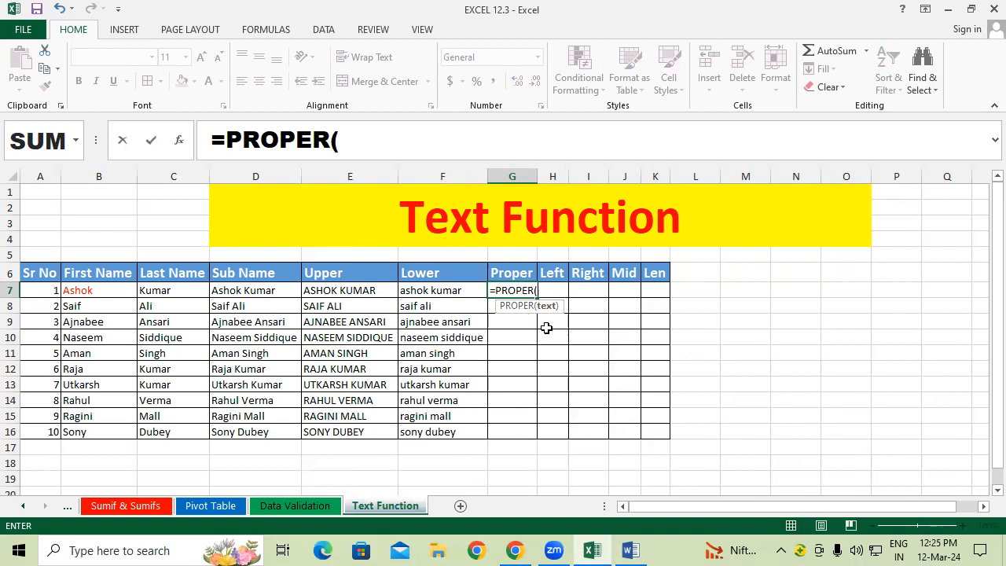
{"action": "left_click", "coordinate": [281, 290]}
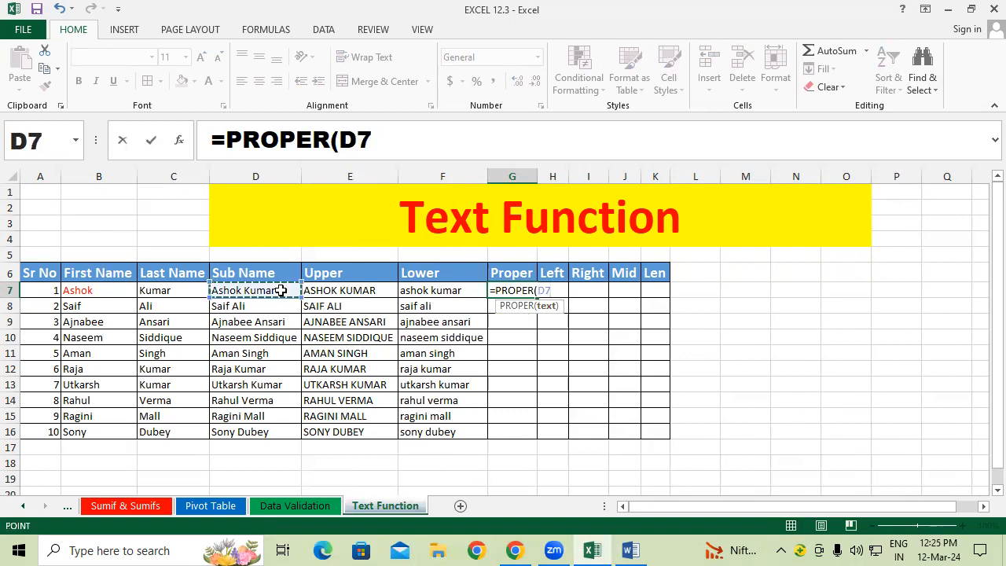
{"action": "type", "text": ")"}
{"action": "key", "text": "Return"}
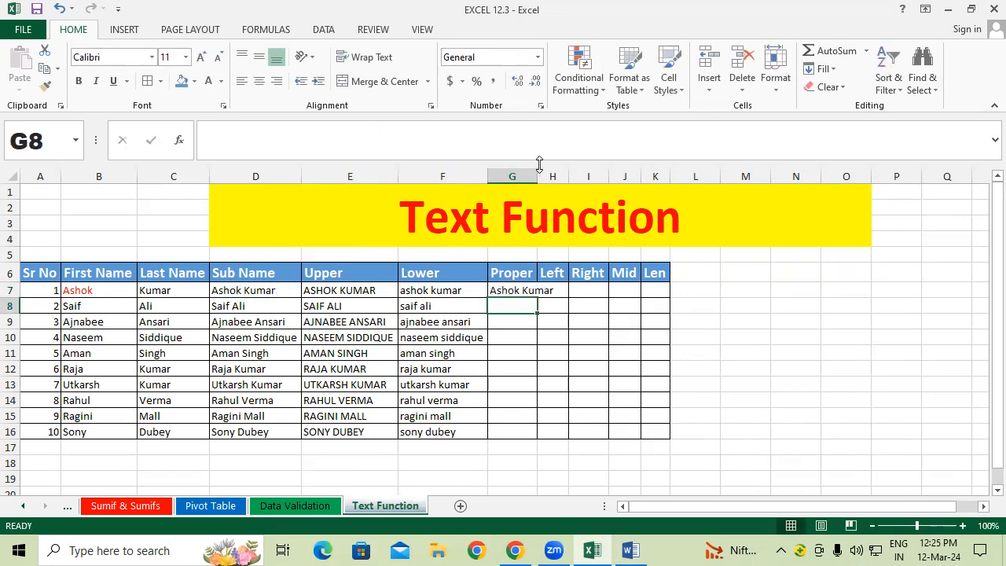
Step: Fill the PROPER formula down to G16 and autofit column G
{"action": "left_click", "coordinate": [530, 287]}
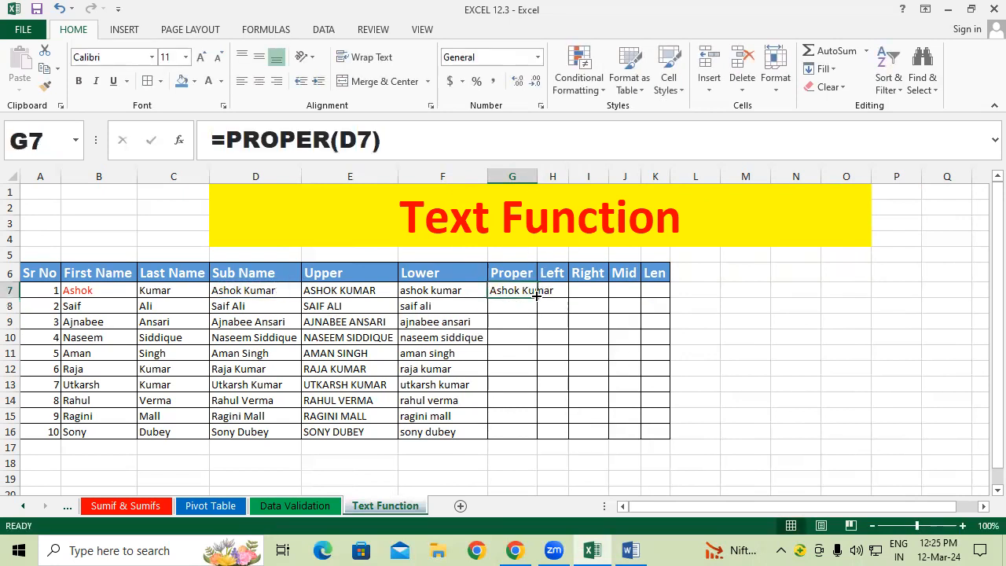
{"action": "double_click", "coordinate": [537, 295]}
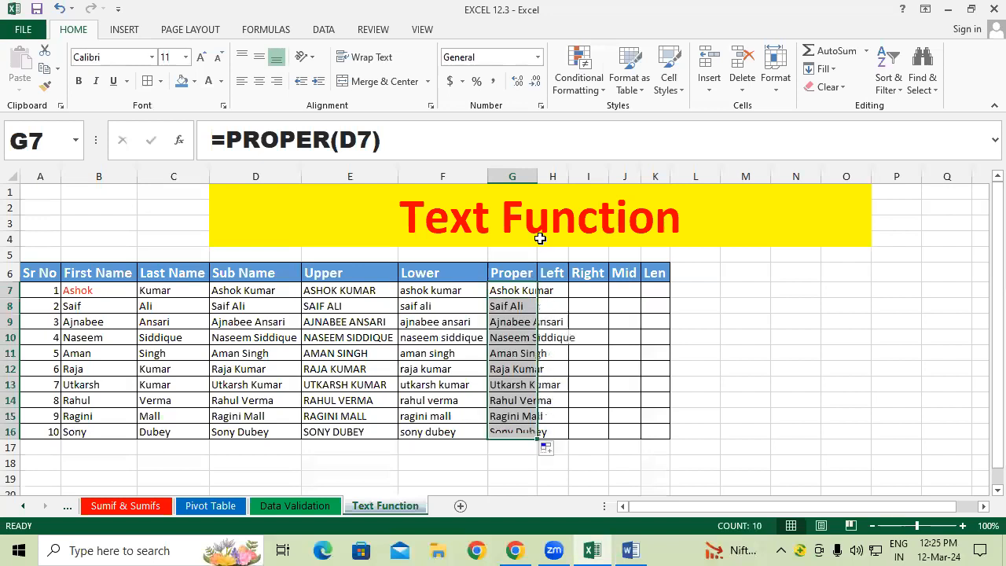
{"action": "double_click", "coordinate": [538, 176]}
{"action": "left_click", "coordinate": [619, 385]}
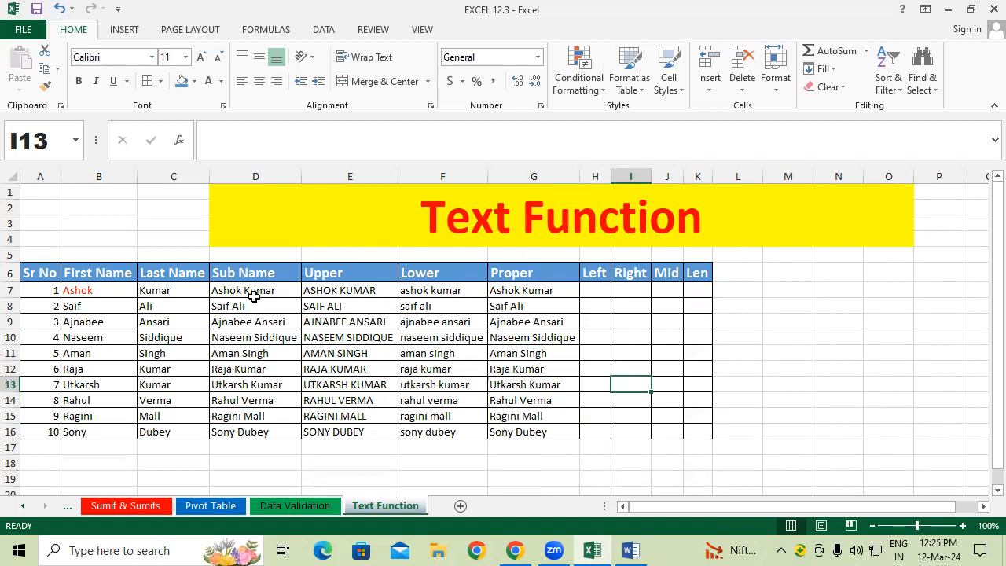
{"action": "left_click_drag", "start_coordinate": [257, 290], "coordinate": [245, 401]}
{"action": "left_click_drag", "start_coordinate": [348, 288], "coordinate": [349, 402]}
{"action": "left_click_drag", "start_coordinate": [456, 292], "coordinate": [449, 433]}
{"action": "left_click_drag", "start_coordinate": [514, 306], "coordinate": [515, 402]}
{"action": "left_click_drag", "start_coordinate": [595, 289], "coordinate": [598, 438]}
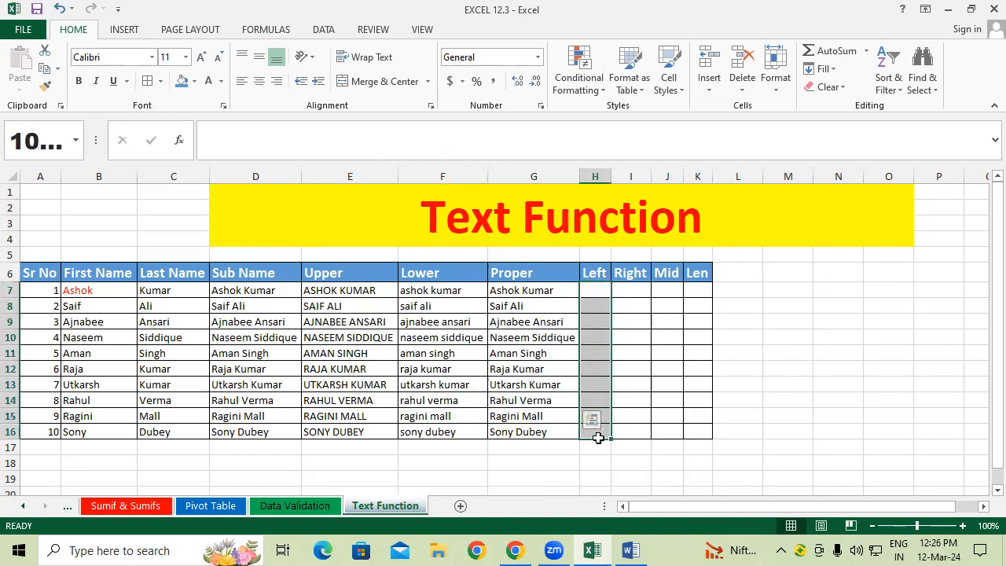
{"action": "left_click_drag", "start_coordinate": [627, 290], "coordinate": [637, 434]}
{"action": "left_click_drag", "start_coordinate": [660, 285], "coordinate": [665, 432]}
{"action": "left_click_drag", "start_coordinate": [696, 274], "coordinate": [696, 464]}
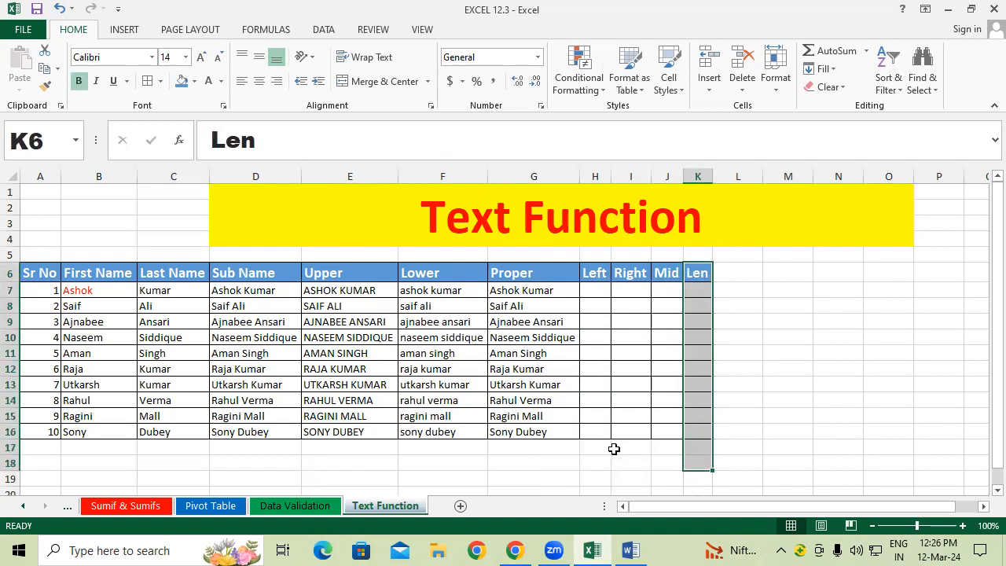
{"action": "left_click_drag", "start_coordinate": [325, 271], "coordinate": [350, 353]}
{"action": "left_click_drag", "start_coordinate": [440, 272], "coordinate": [442, 337]}
{"action": "left_click_drag", "start_coordinate": [521, 271], "coordinate": [516, 400]}
{"action": "left_click", "coordinate": [458, 403]}
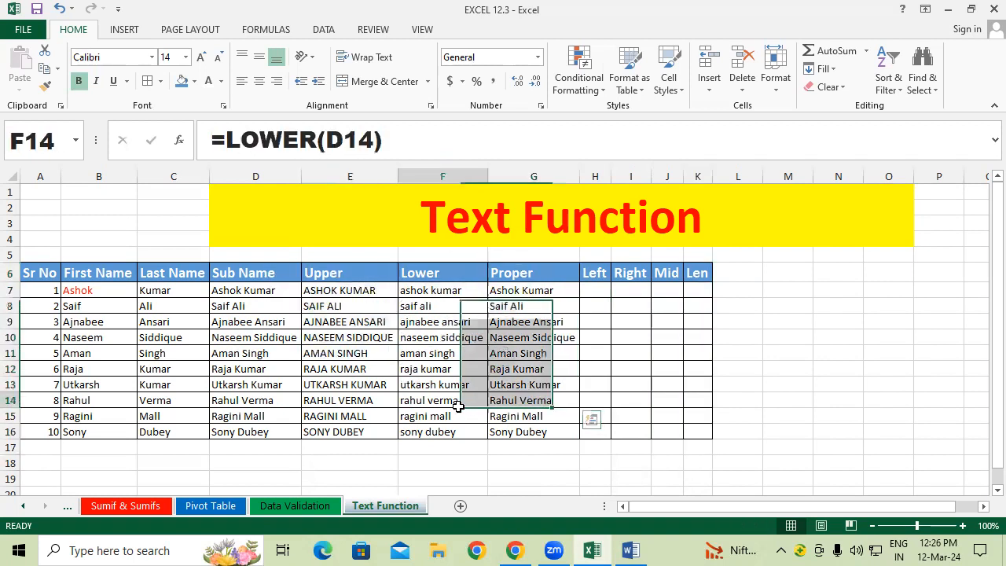
{"action": "left_click", "coordinate": [613, 358]}
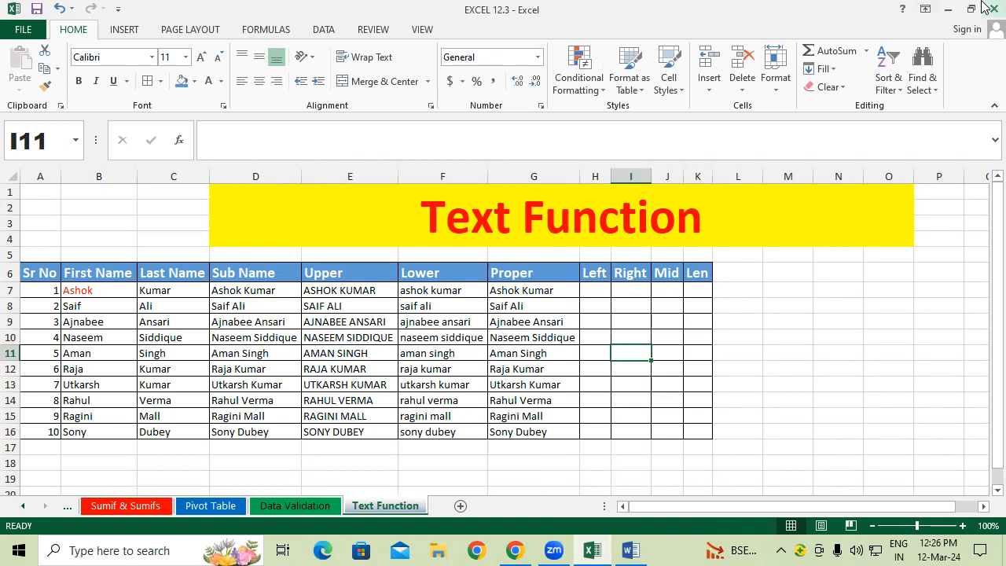
{"action": "left_click", "coordinate": [352, 292]}
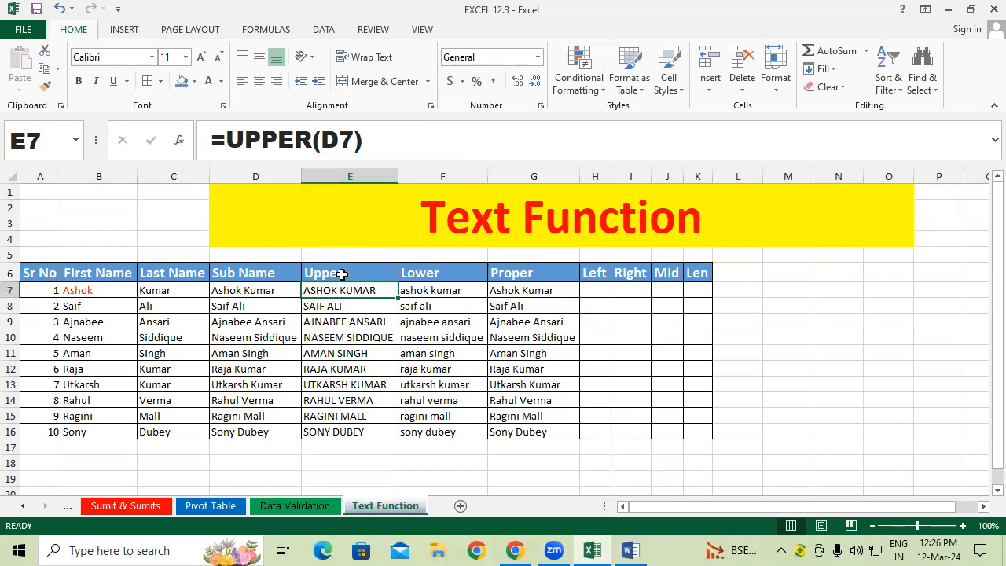
{"action": "left_click", "coordinate": [218, 289]}
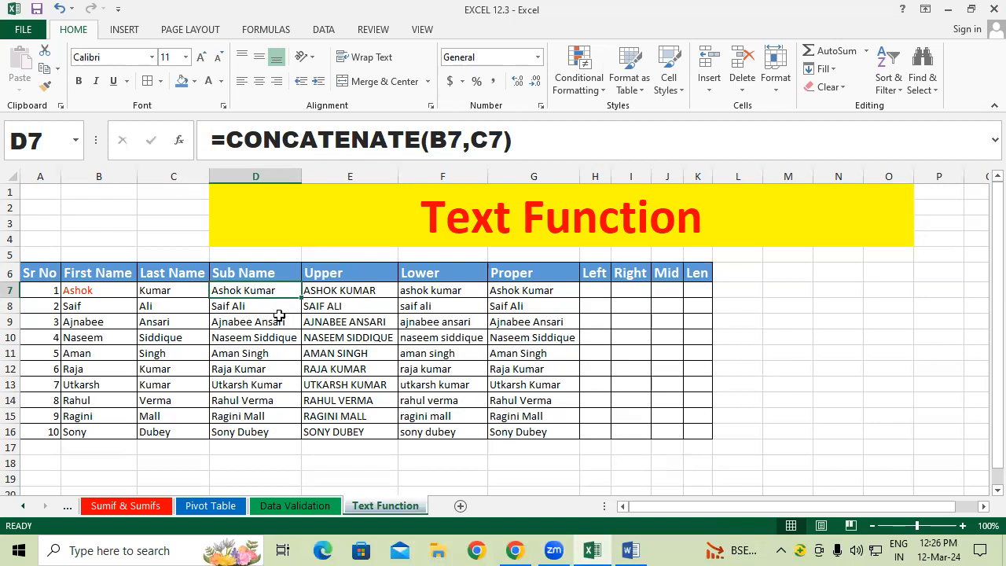
{"action": "left_click", "coordinate": [462, 122]}
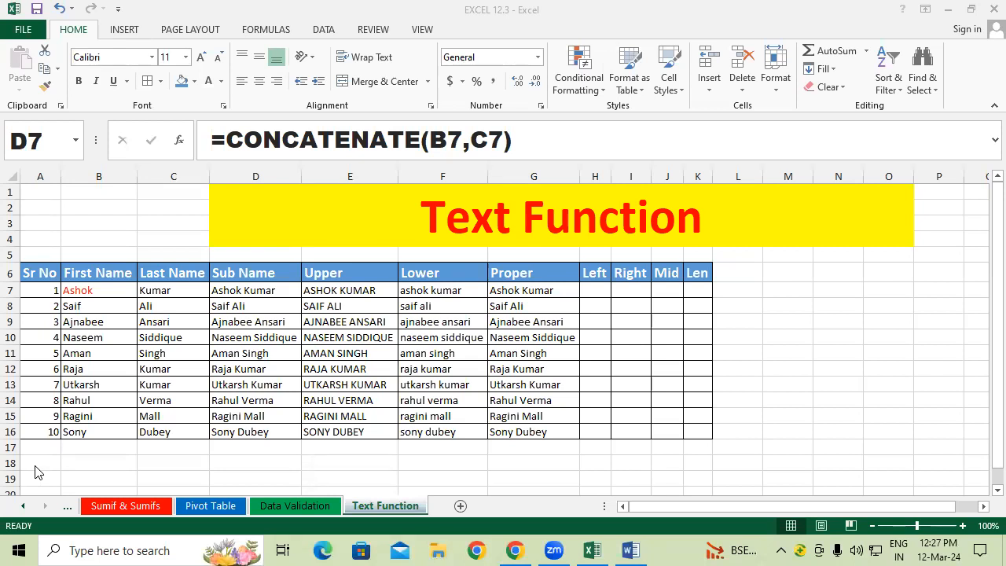
Step: Enter =LEFT(D7,4) in H7 to extract the first four characters
{"action": "left_click", "coordinate": [590, 287]}
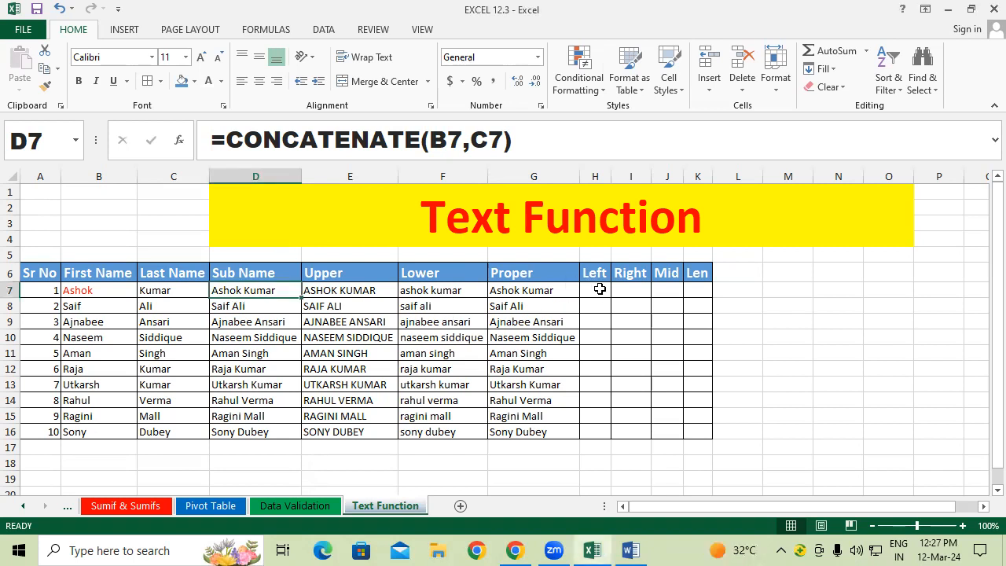
{"action": "left_click", "coordinate": [599, 289]}
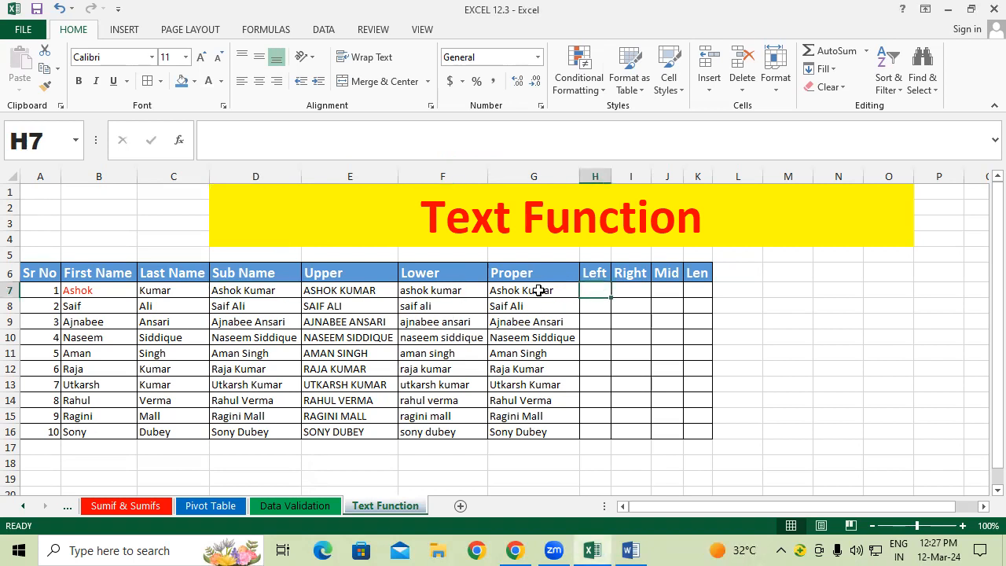
{"action": "type", "text": "=left"}
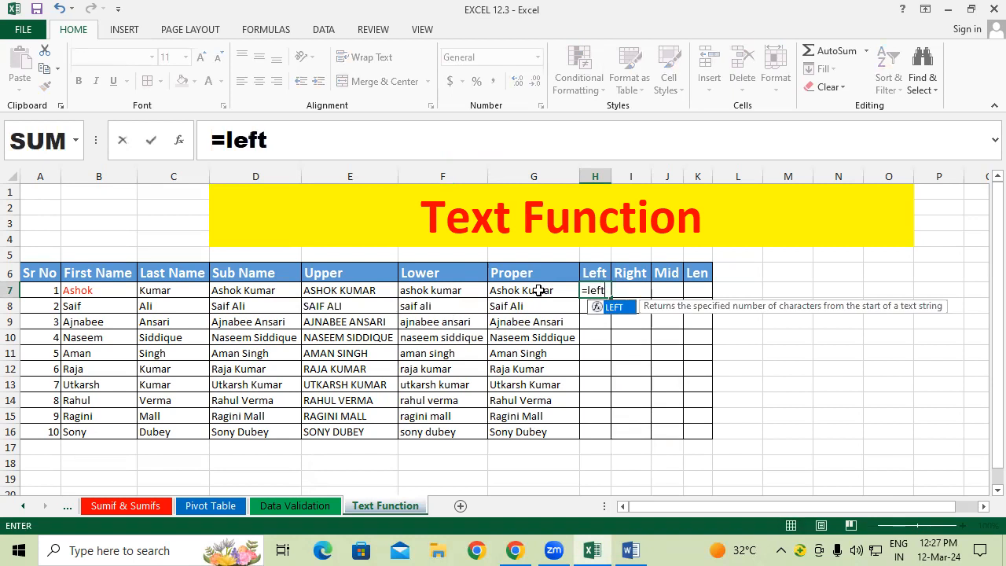
{"action": "key", "text": "Tab"}
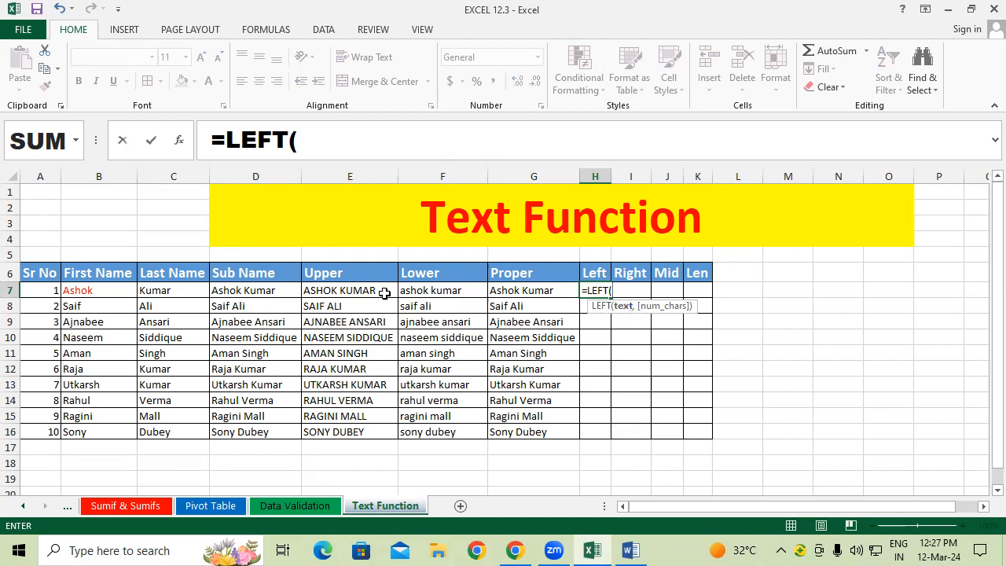
{"action": "left_click", "coordinate": [293, 288]}
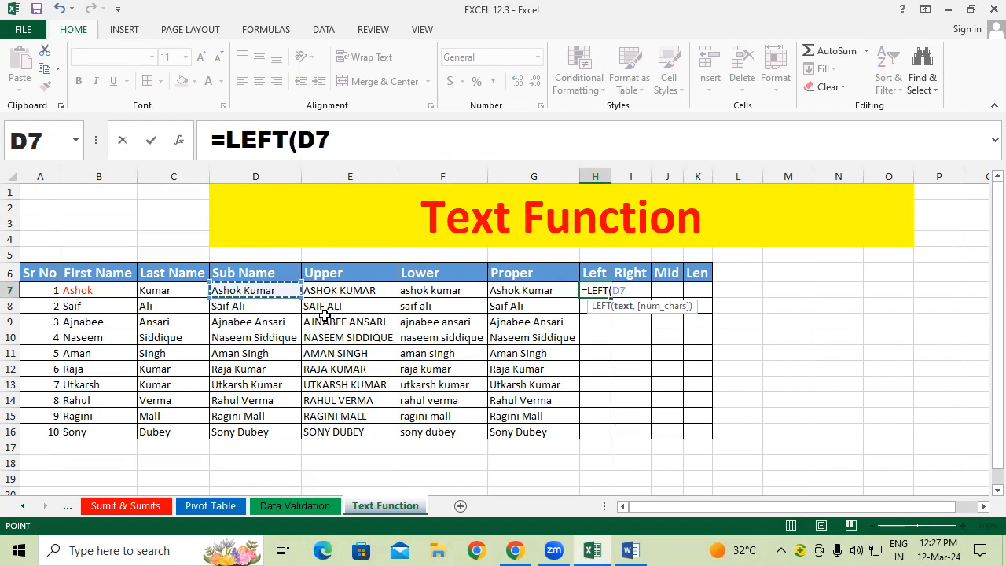
{"action": "type", "text": ","}
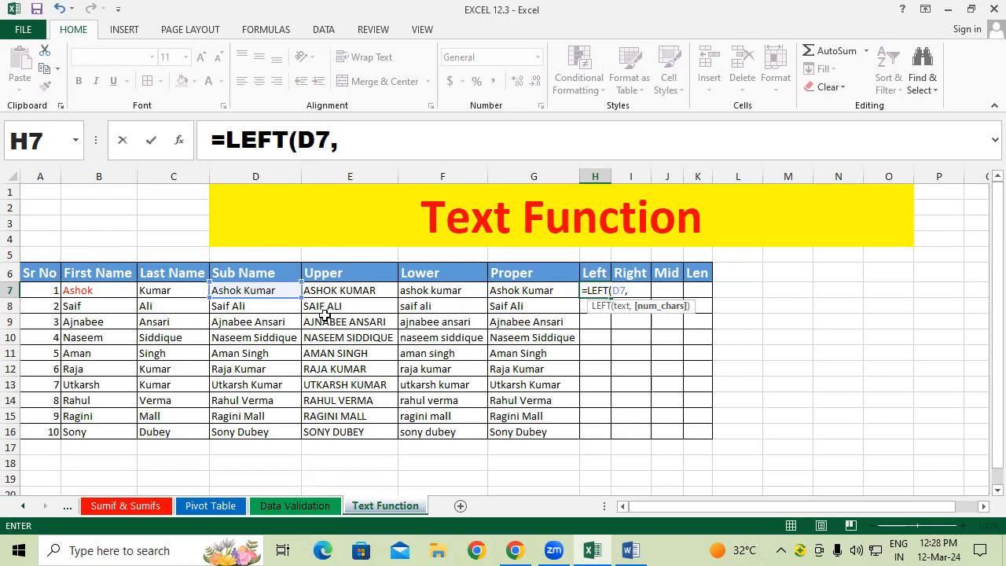
{"action": "type", "text": "4)"}
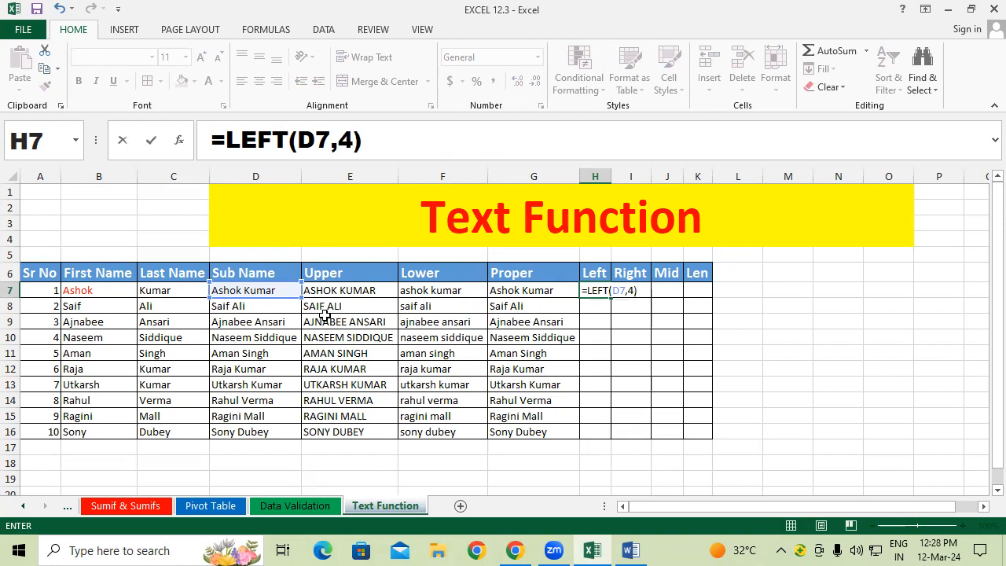
{"action": "key", "text": "Return"}
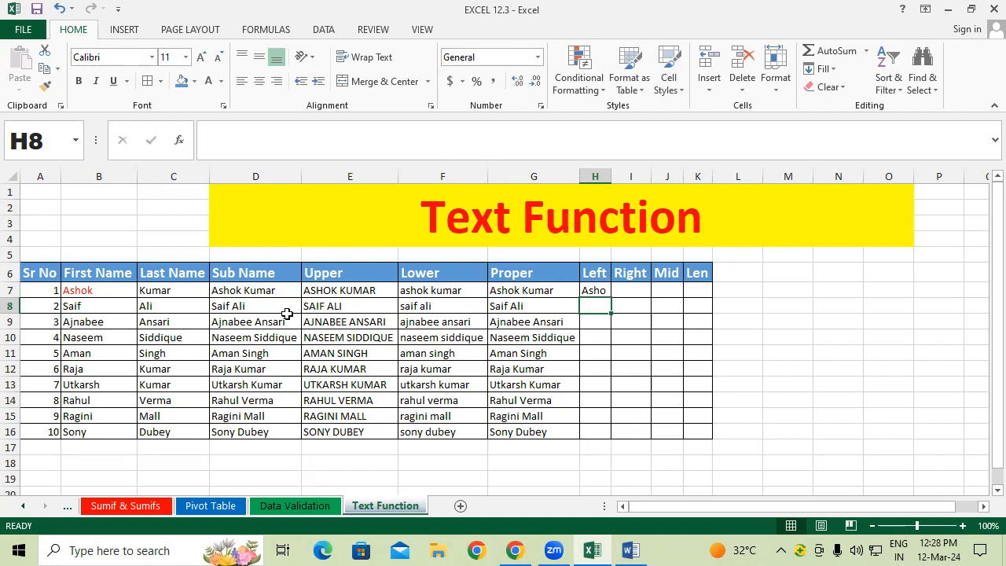
Step: Fill the LEFT formula down to H16 and widen column H slightly
{"action": "left_click", "coordinate": [597, 289]}
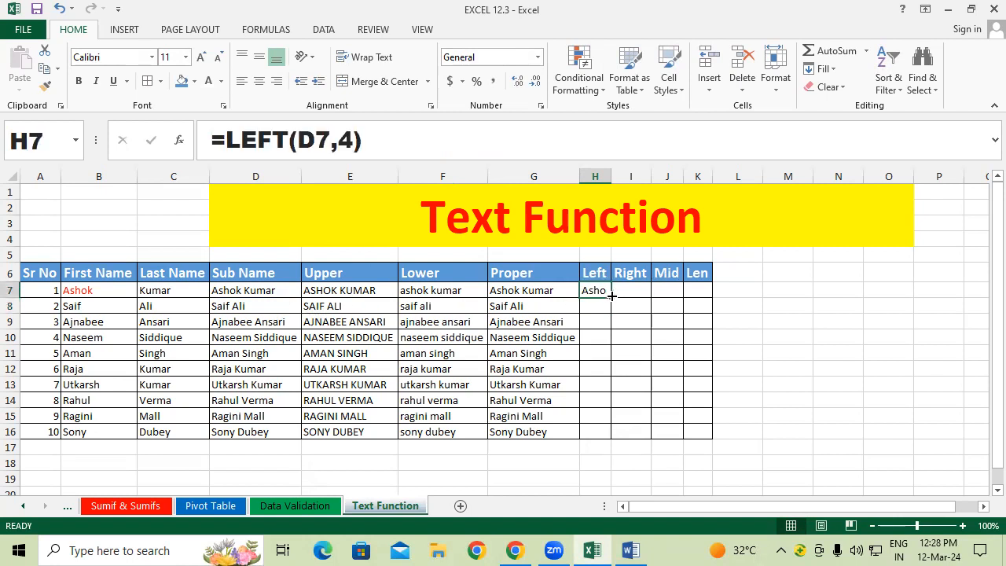
{"action": "double_click", "coordinate": [611, 298]}
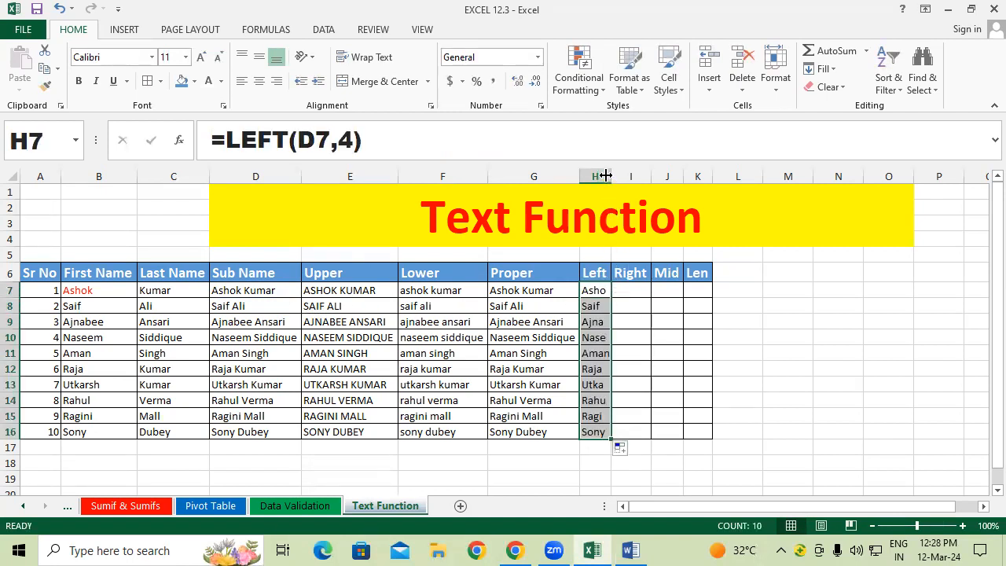
{"action": "left_click_drag", "start_coordinate": [611, 176], "coordinate": [614, 176]}
{"action": "left_click", "coordinate": [677, 333]}
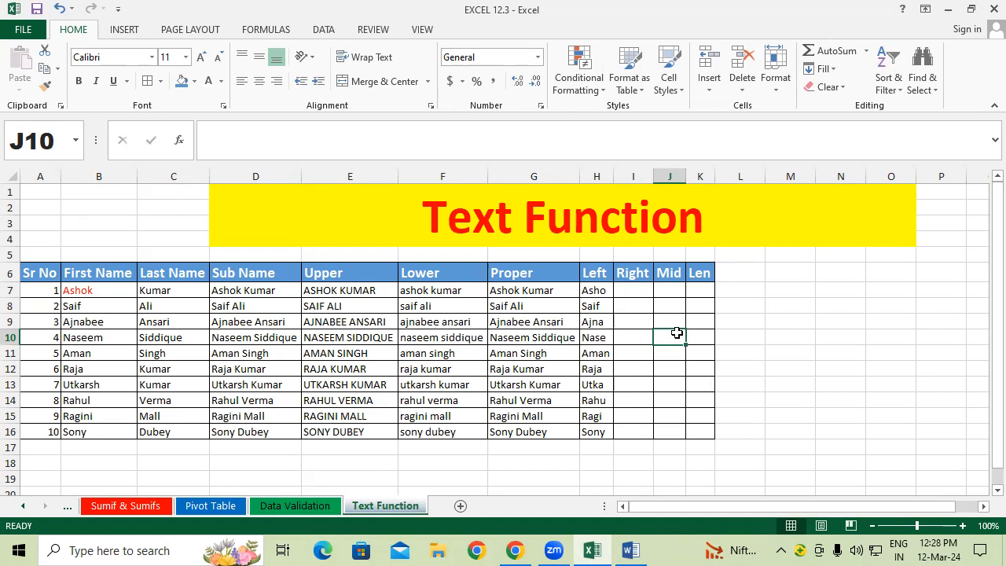
Step: Enter =RIGHT(D7,4) in I7 to extract the last four characters
{"action": "left_click", "coordinate": [629, 290]}
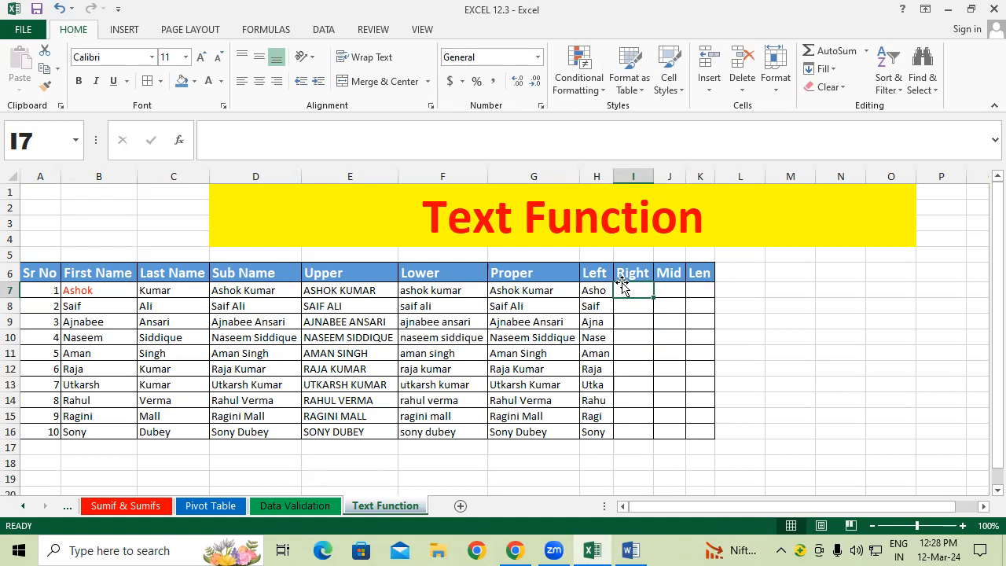
{"action": "type", "text": "=r"}
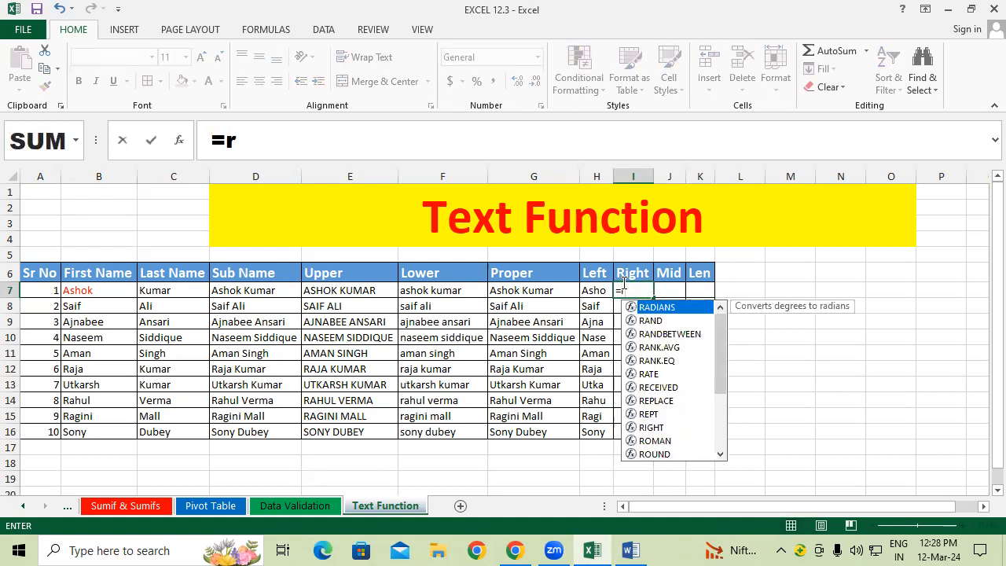
{"action": "type", "text": "ight"}
{"action": "key", "text": "Tab"}
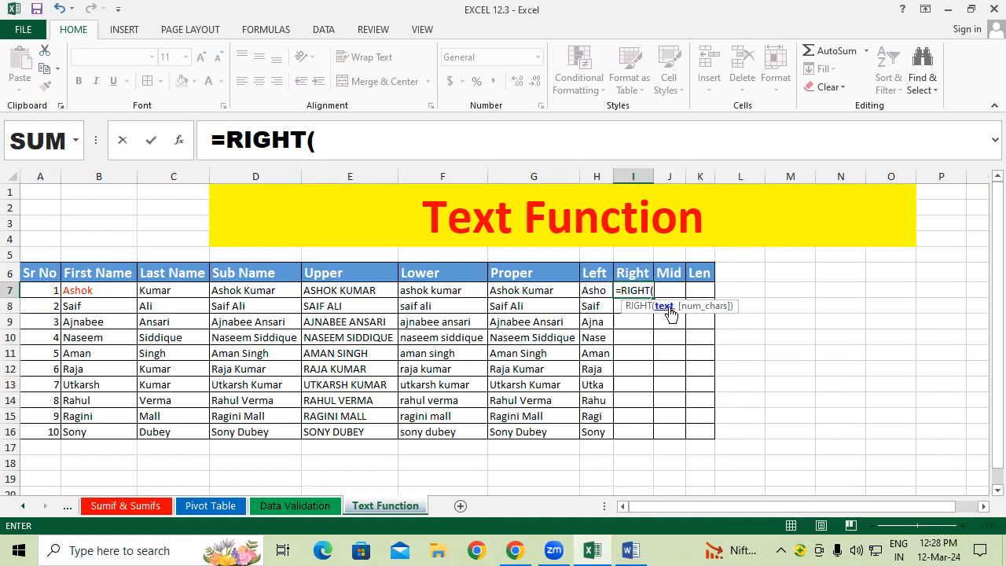
{"action": "left_click", "coordinate": [246, 290]}
{"action": "type", "text": ","}
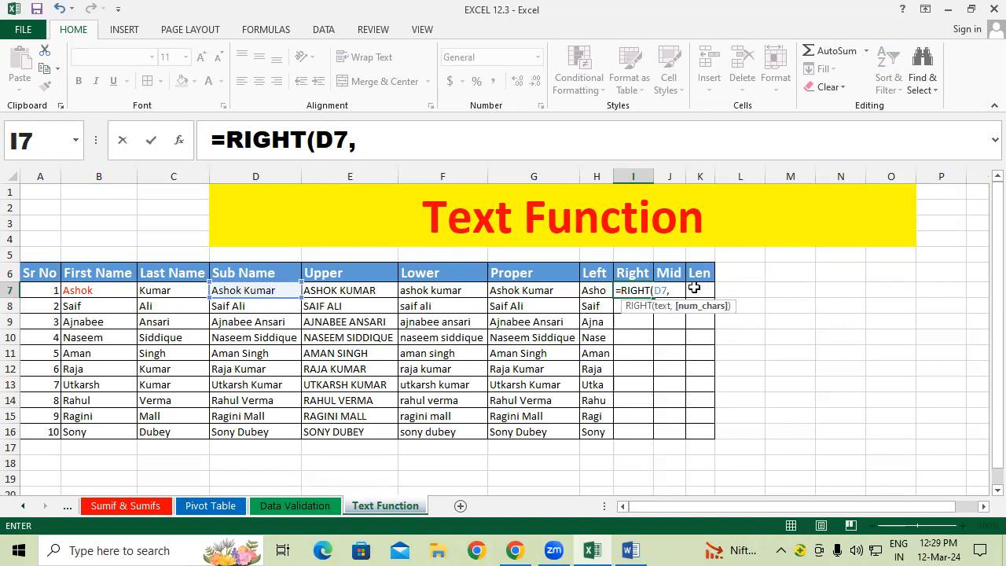
{"action": "type", "text": "4)"}
{"action": "key", "text": "Return"}
Step: Fill the RIGHT formula down to I16 and check the copy in I8
{"action": "left_click", "coordinate": [644, 287]}
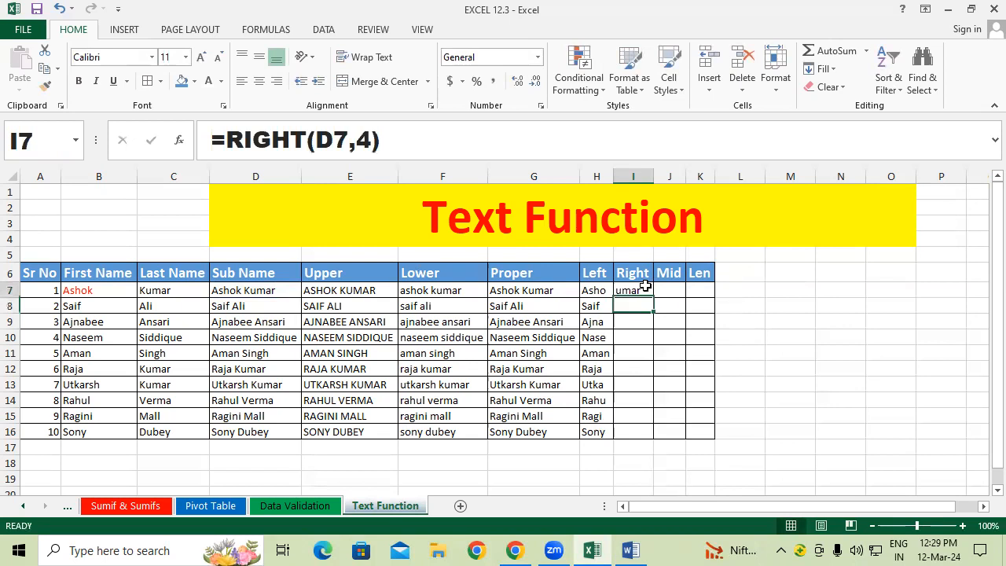
{"action": "double_click", "coordinate": [653, 295]}
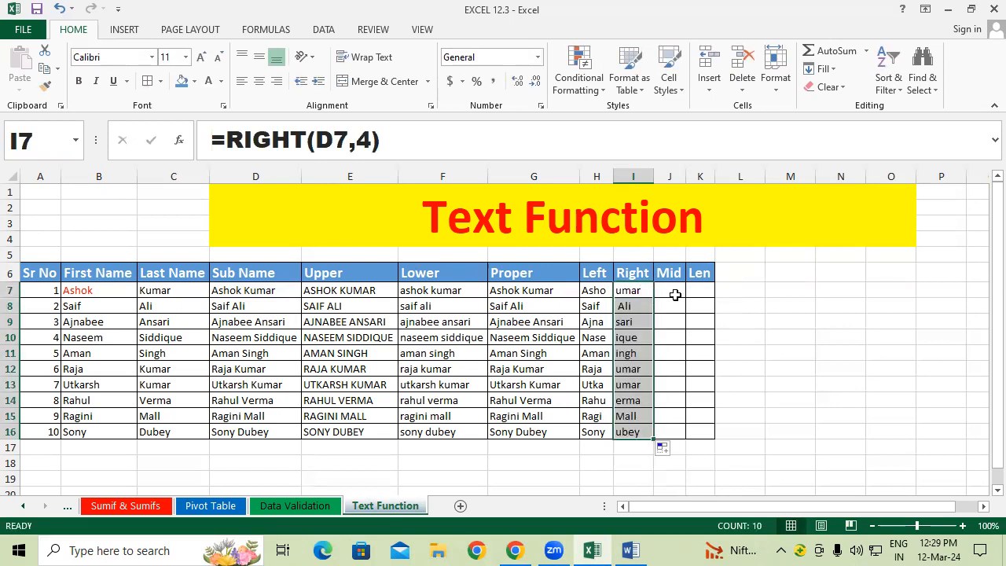
{"action": "left_click", "coordinate": [667, 292]}
{"action": "left_click", "coordinate": [642, 303]}
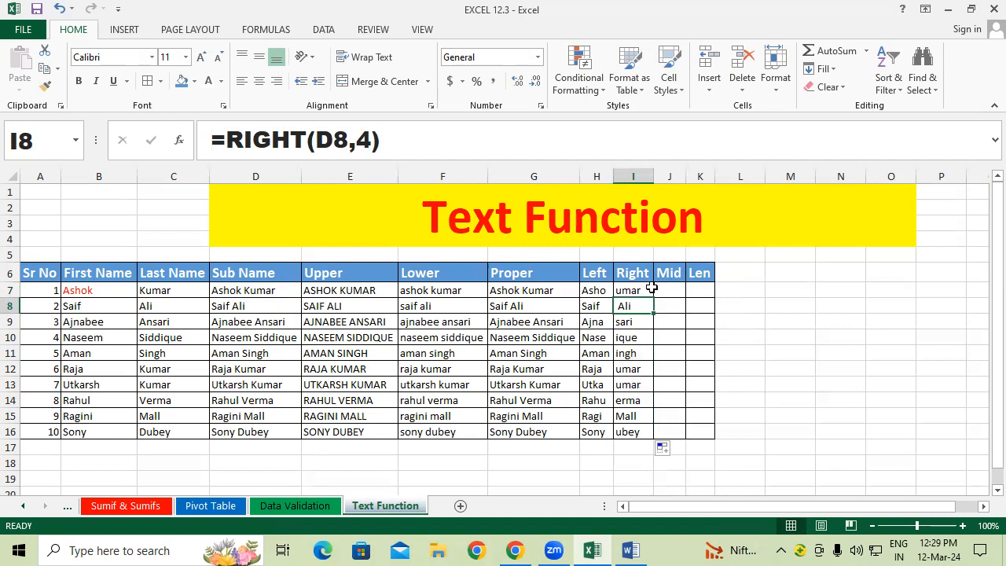
{"action": "left_click", "coordinate": [643, 317]}
{"action": "left_click", "coordinate": [642, 301]}
{"action": "double_click", "coordinate": [121, 304]}
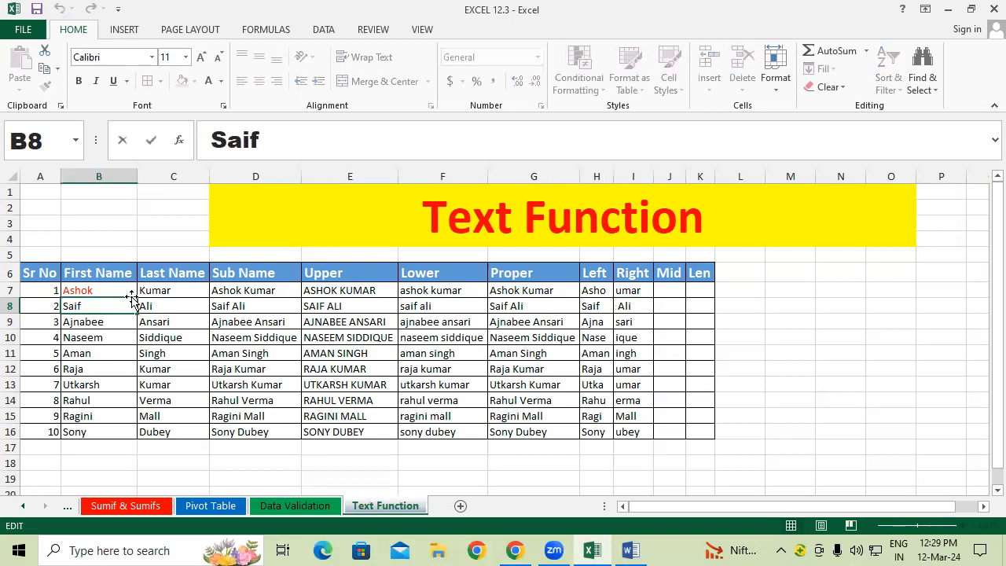
{"action": "key", "text": "BackSpace"}
{"action": "key", "text": "Return"}
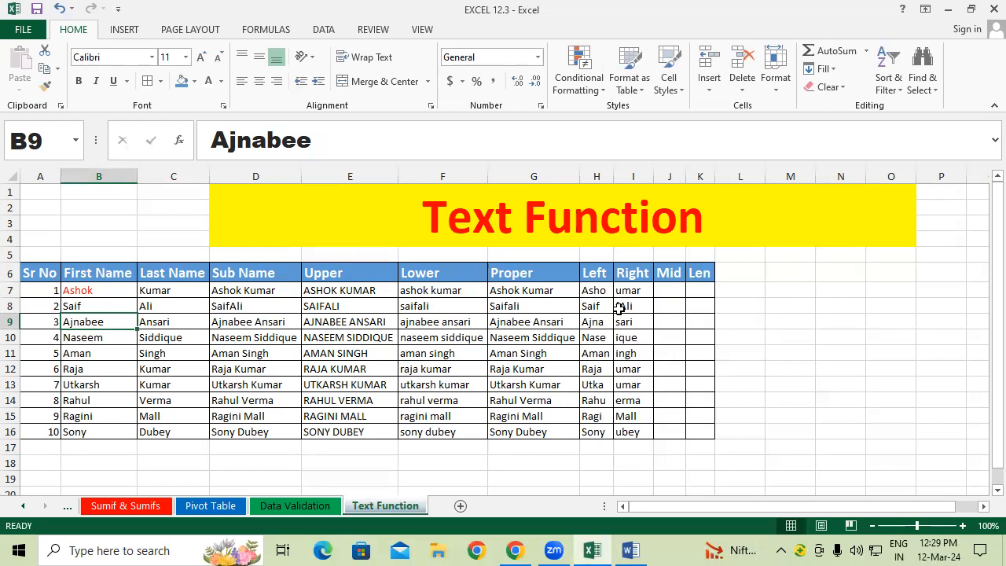
{"action": "double_click", "coordinate": [120, 304]}
{"action": "left_click", "coordinate": [168, 335]}
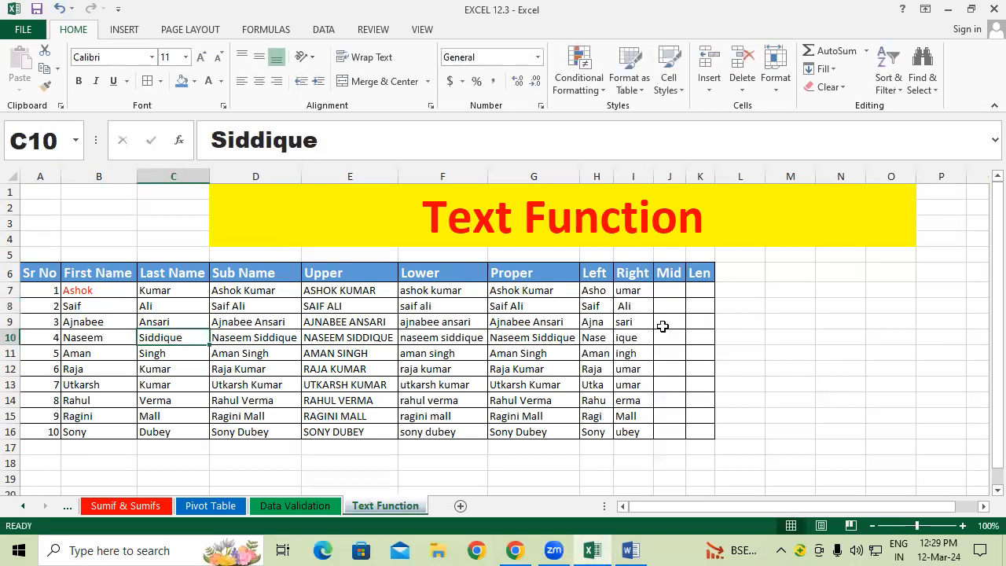
{"action": "left_click", "coordinate": [643, 295]}
{"action": "left_click_drag", "start_coordinate": [632, 322], "coordinate": [626, 444]}
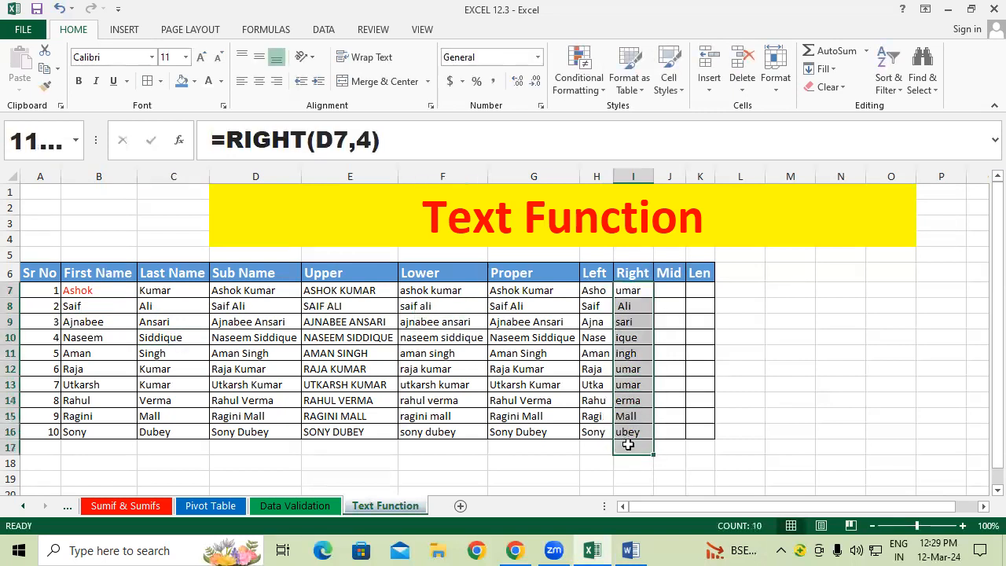
{"action": "left_click", "coordinate": [672, 373]}
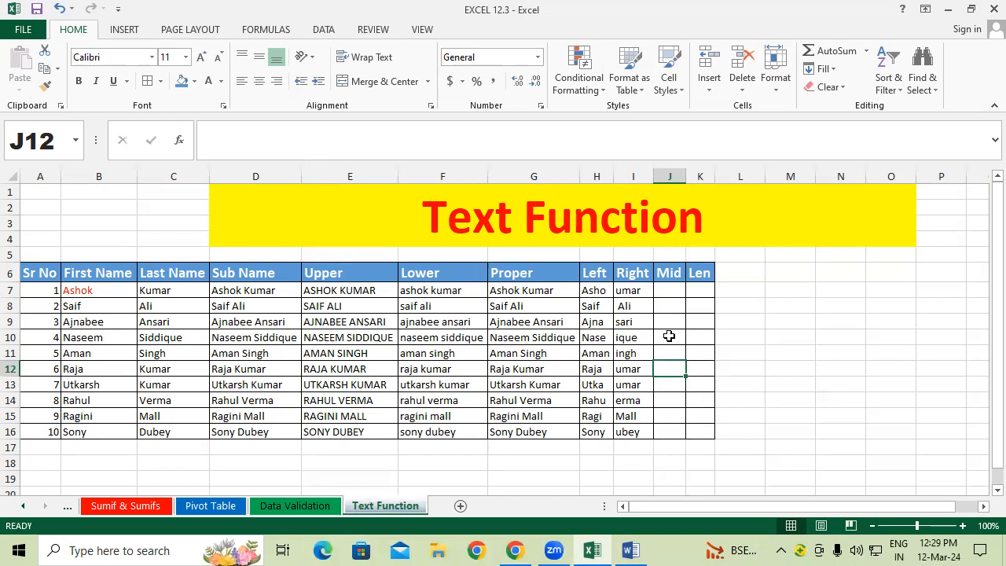
{"action": "left_click_drag", "start_coordinate": [594, 272], "coordinate": [631, 431]}
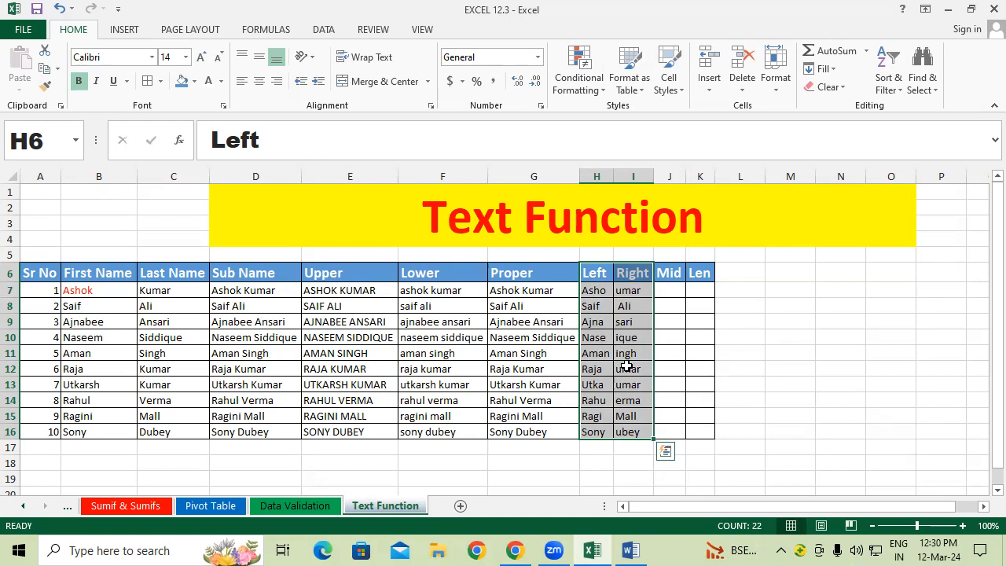
Step: Enter the sample ******1234 in M6 and autofit column M to fit it
{"action": "left_click", "coordinate": [791, 267]}
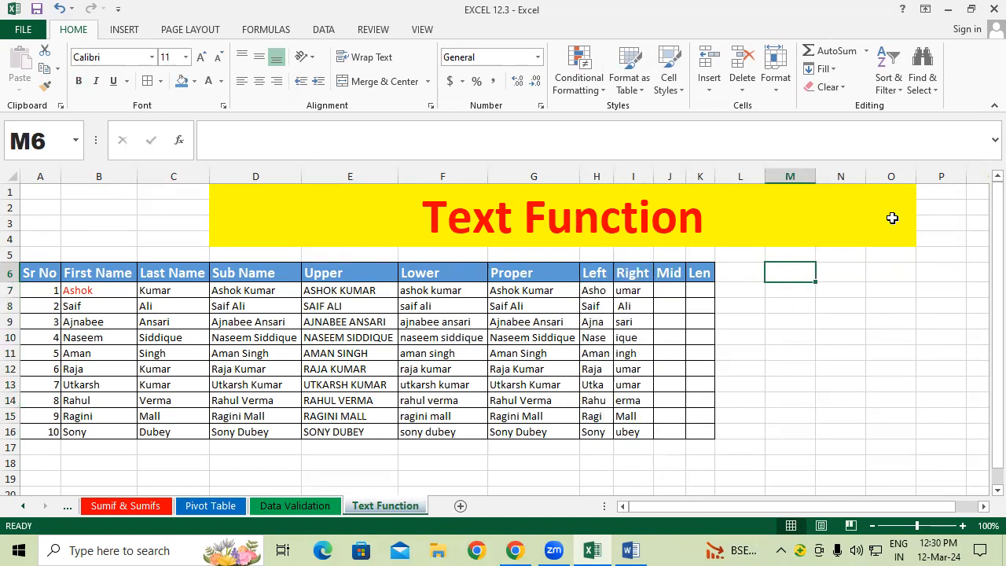
{"action": "type", "text": "******"}
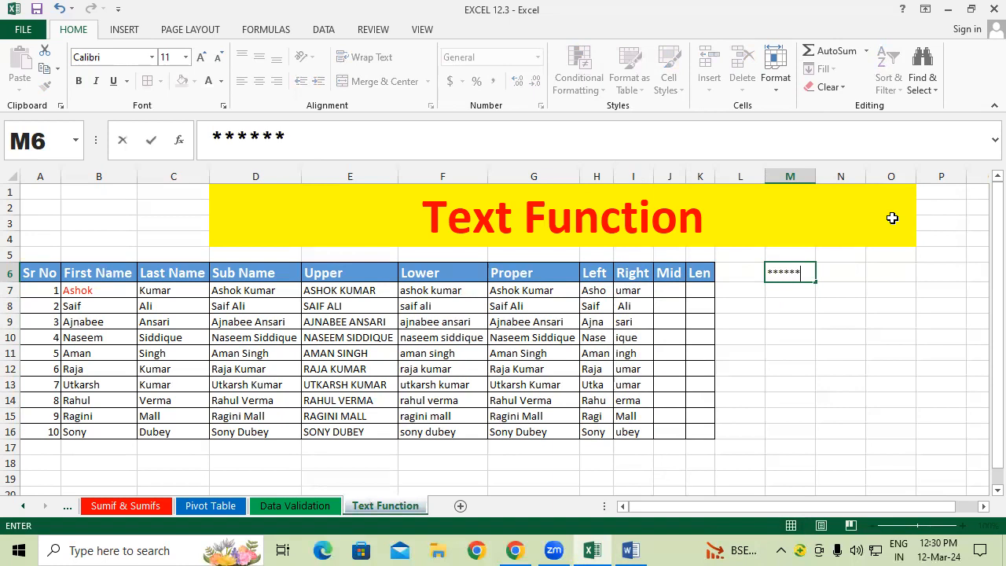
{"action": "type", "text": "1234"}
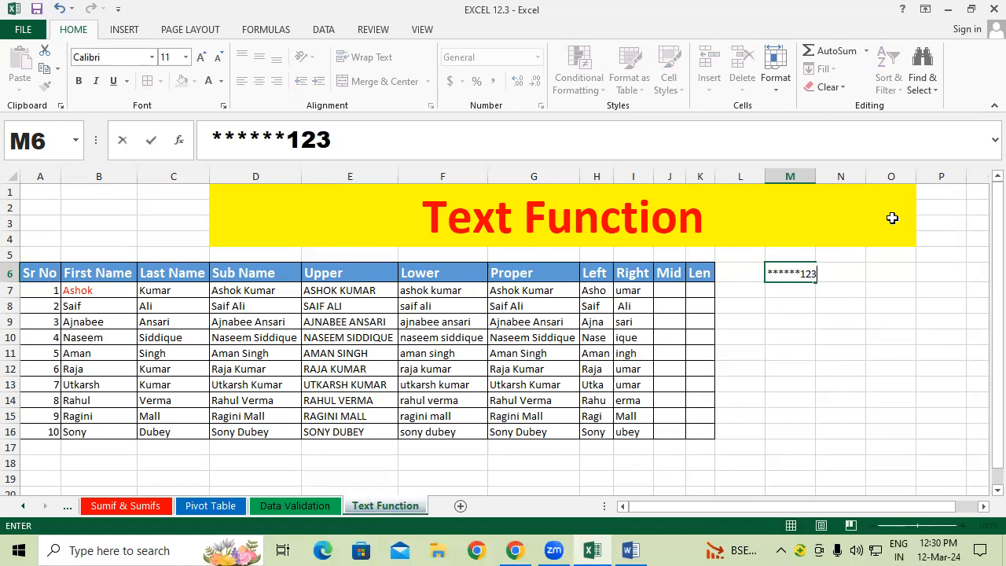
{"action": "key", "text": "Return"}
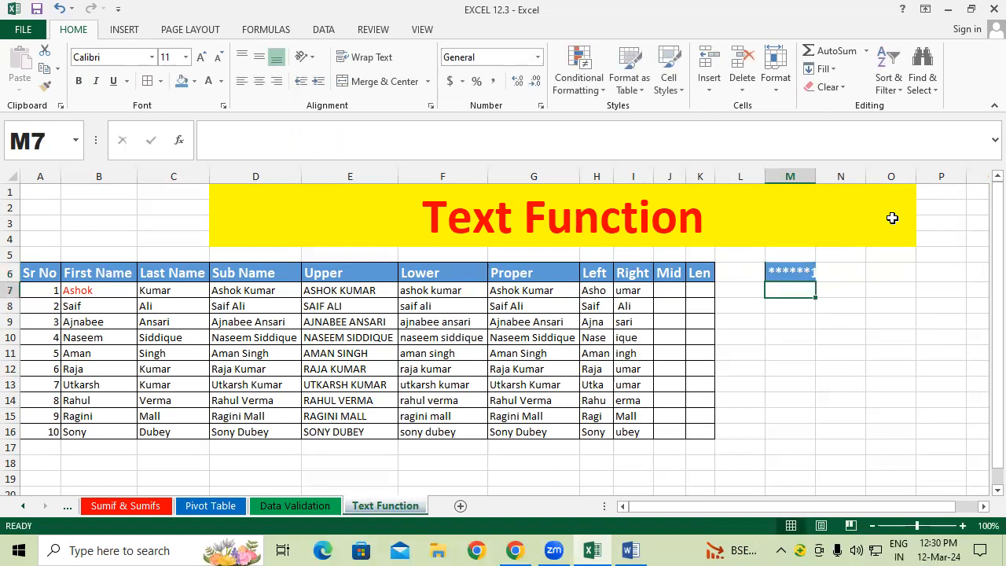
{"action": "double_click", "coordinate": [815, 174]}
{"action": "left_click", "coordinate": [820, 415]}
{"action": "left_click", "coordinate": [815, 277]}
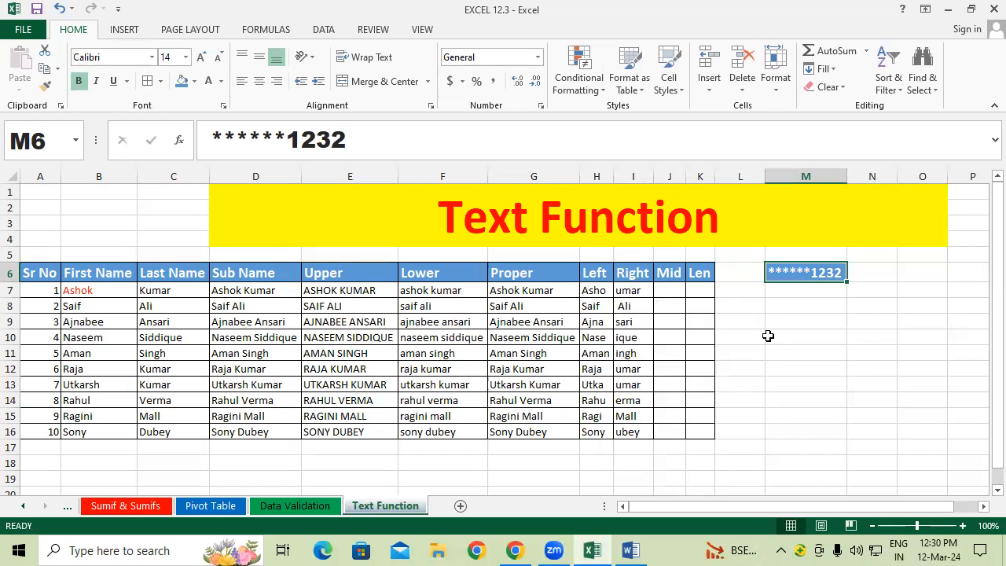
Step: Enter 9935****** in M9, then select the column M samples and clear them
{"action": "left_click", "coordinate": [795, 286]}
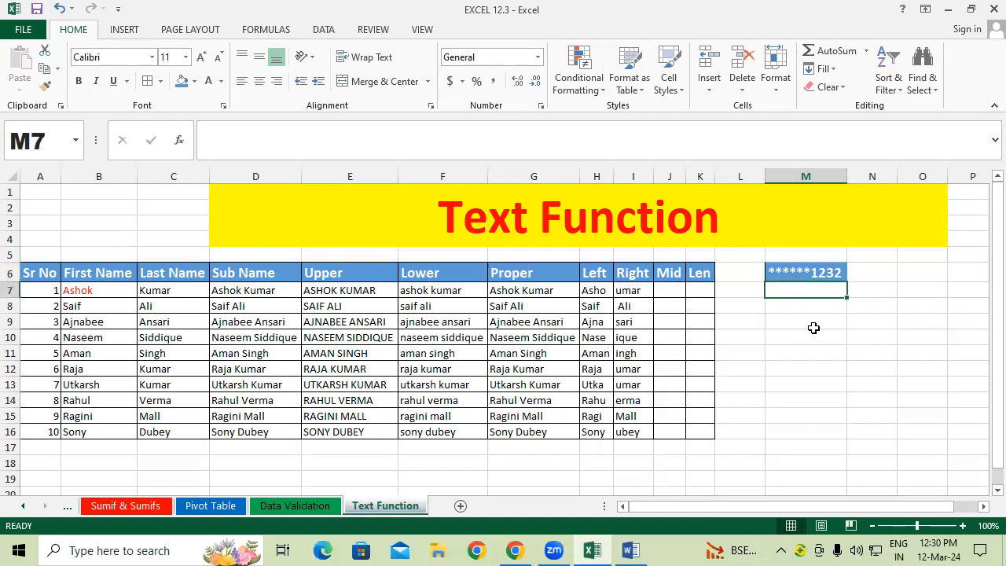
{"action": "left_click", "coordinate": [814, 327]}
{"action": "type", "text": "99"}
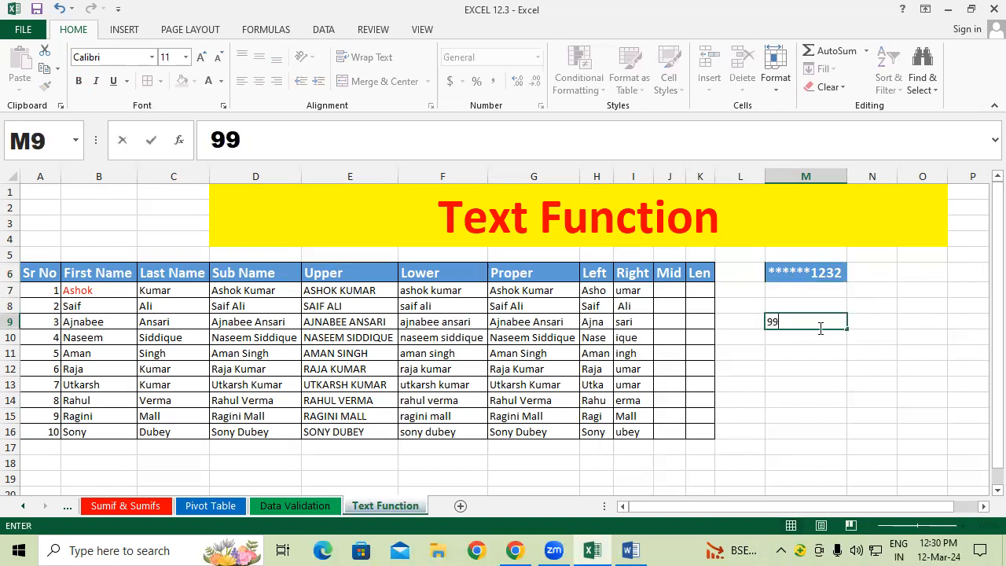
{"action": "type", "text": "35******"}
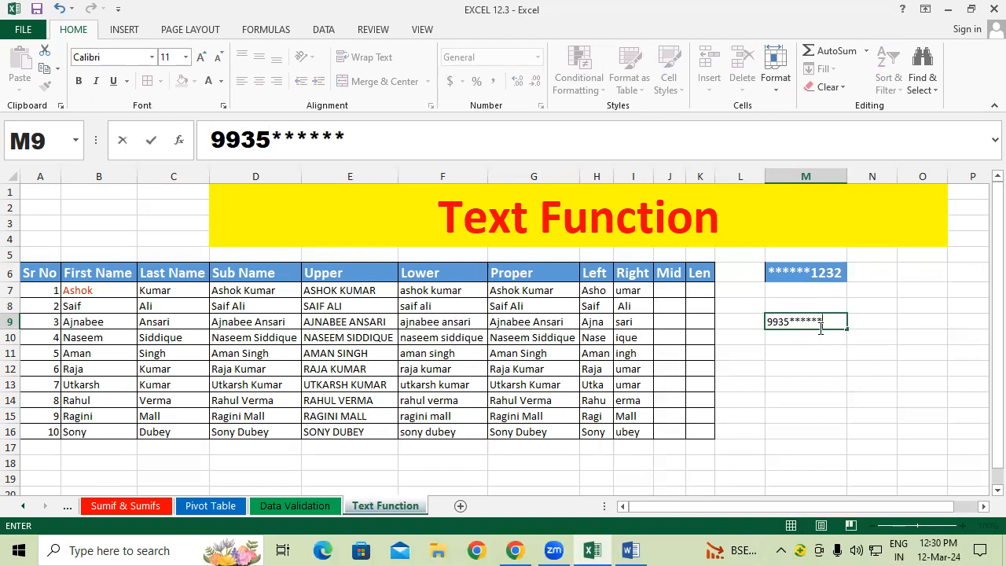
{"action": "key", "text": "Return"}
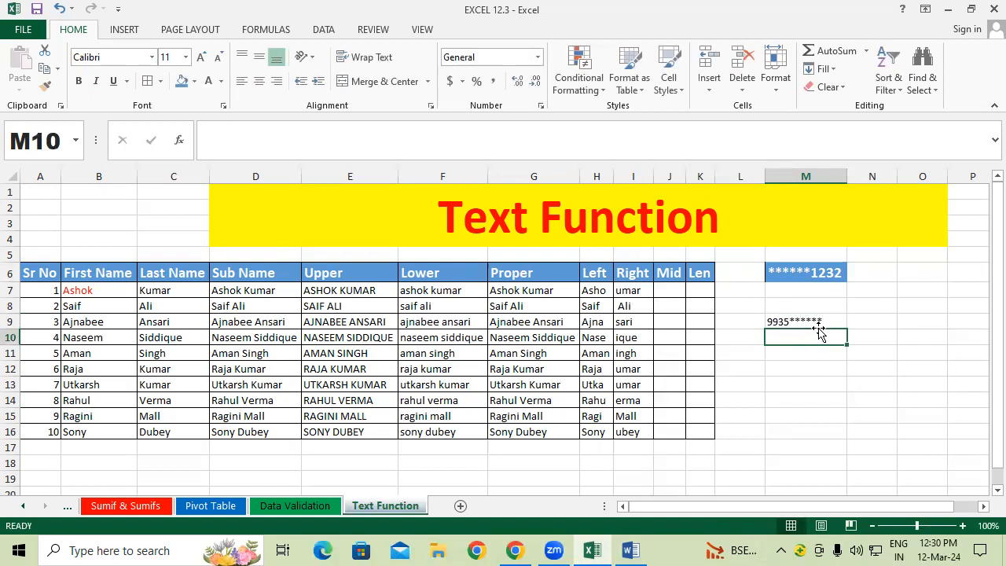
{"action": "left_click", "coordinate": [834, 368]}
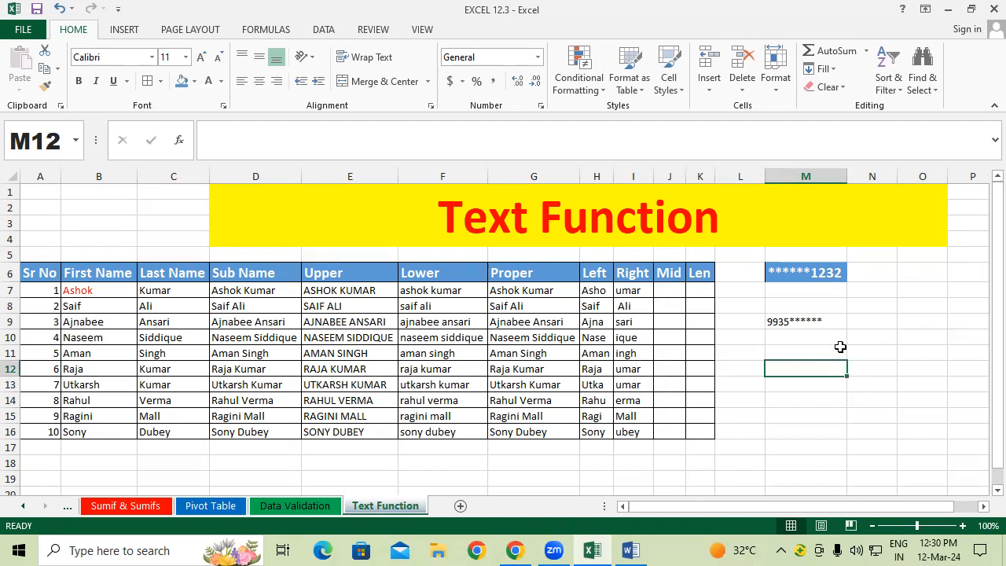
{"action": "left_click_drag", "start_coordinate": [826, 336], "coordinate": [810, 369]}
{"action": "left_click", "coordinate": [822, 416]}
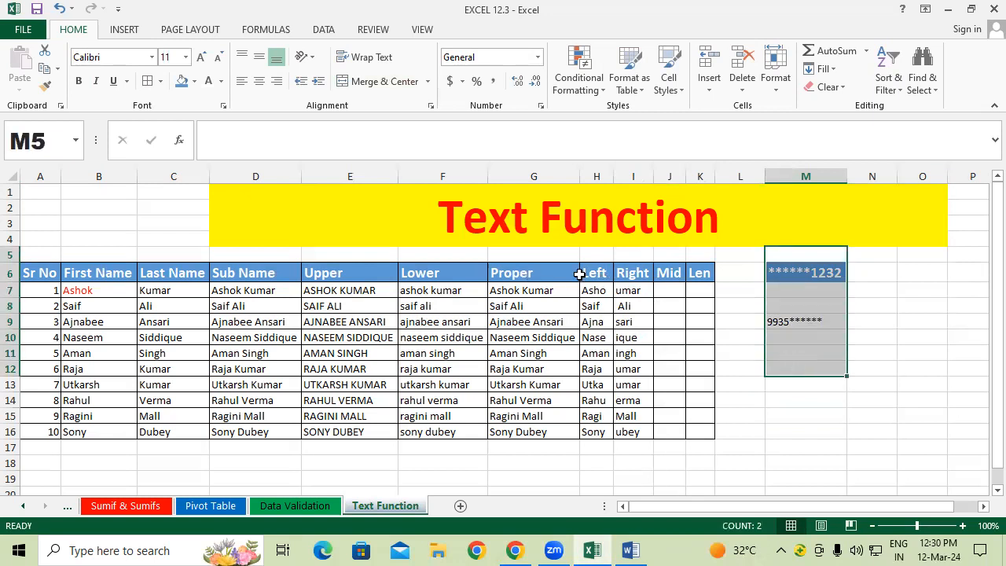
{"action": "left_click", "coordinate": [826, 87]}
{"action": "left_click", "coordinate": [832, 106]}
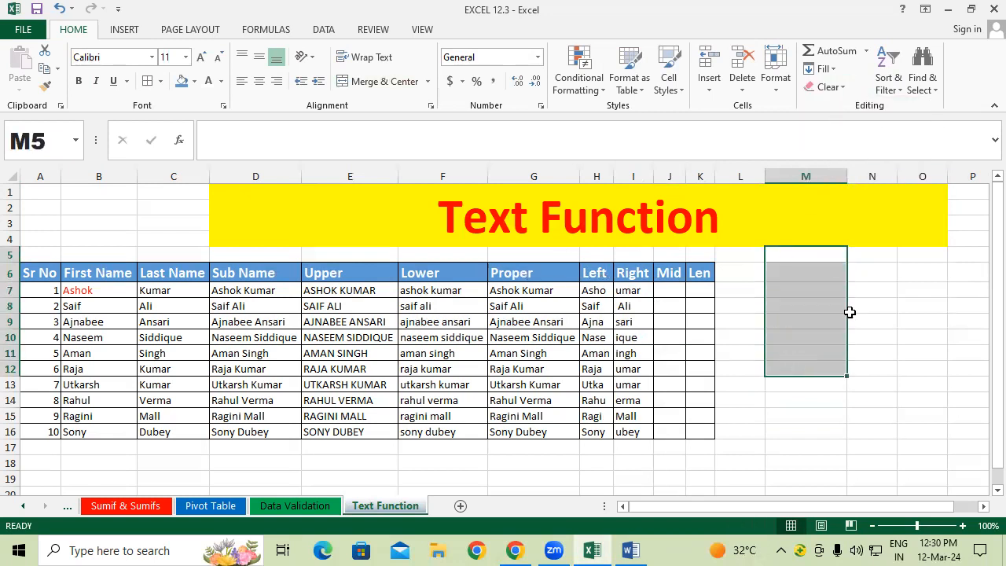
{"action": "left_click", "coordinate": [851, 312]}
{"action": "left_click", "coordinate": [811, 290]}
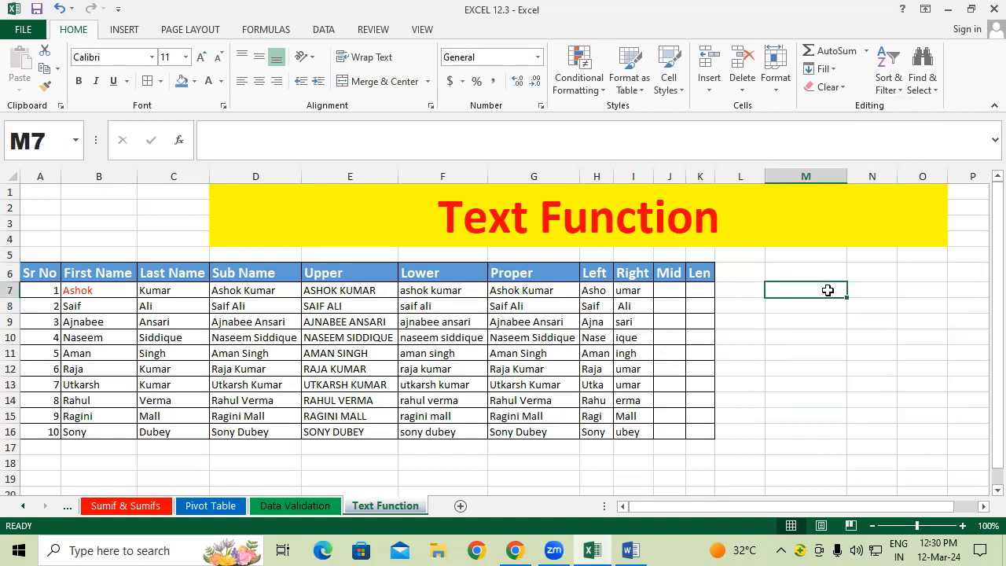
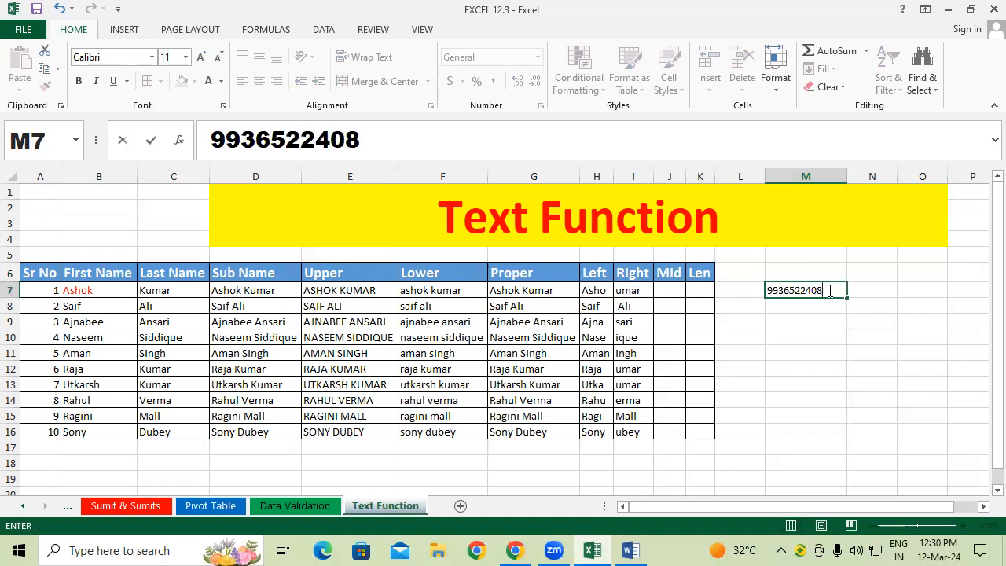
{"action": "key", "text": "Return"}
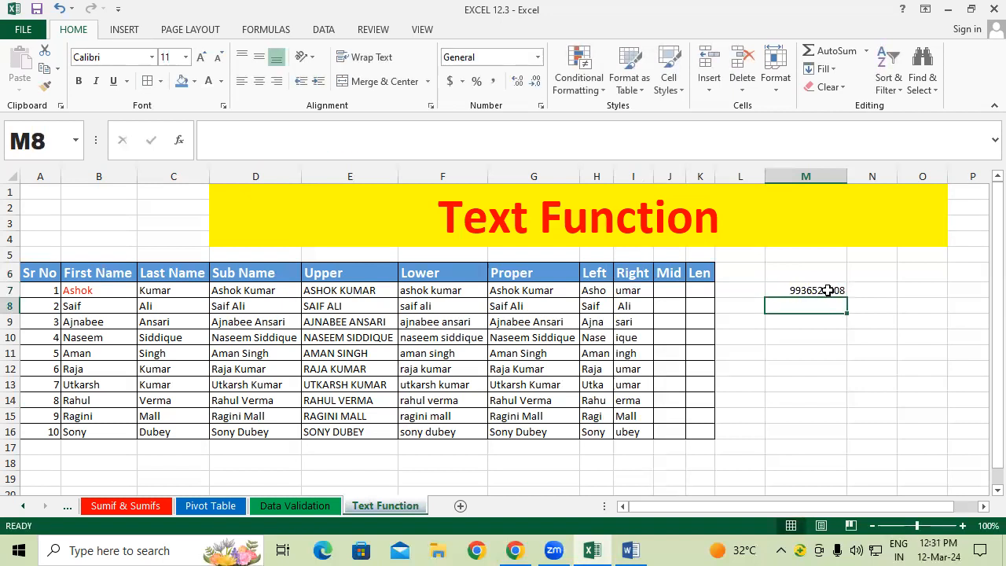
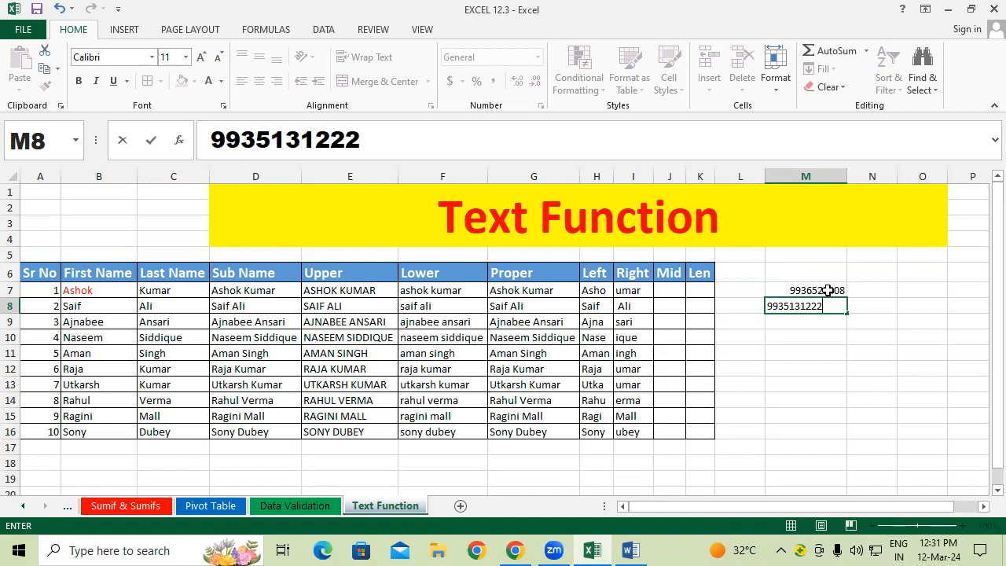
{"action": "key", "text": "Return"}
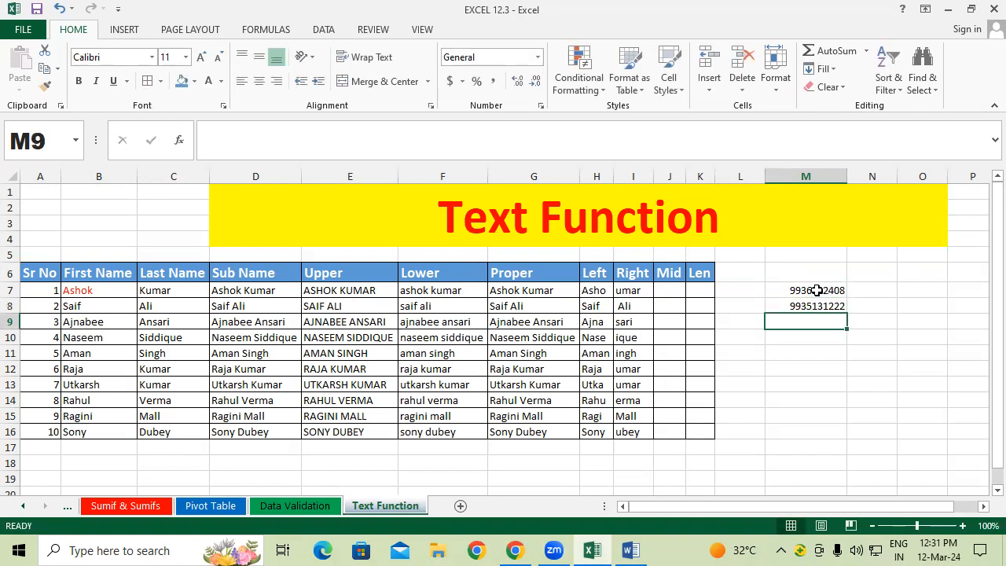
{"action": "left_click", "coordinate": [866, 288]}
{"action": "left_click", "coordinate": [829, 288]}
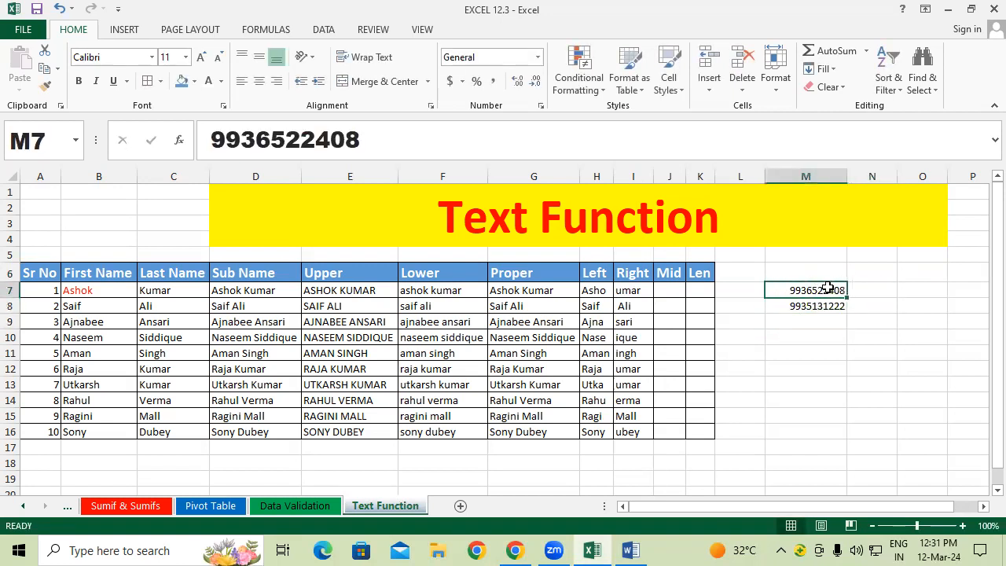
{"action": "left_click", "coordinate": [822, 303]}
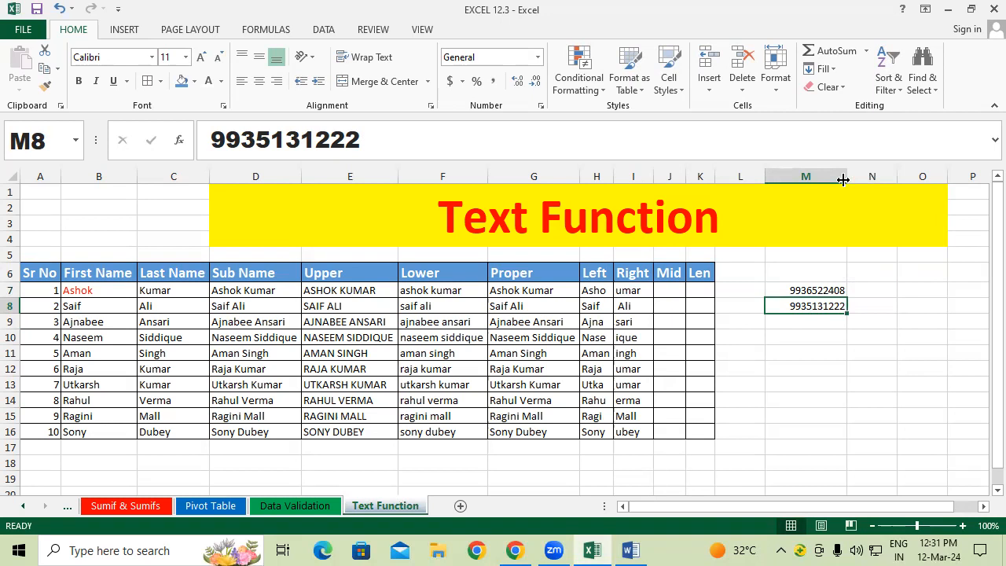
{"action": "left_click_drag", "start_coordinate": [845, 172], "coordinate": [770, 170]}
{"action": "left_click", "coordinate": [828, 347]}
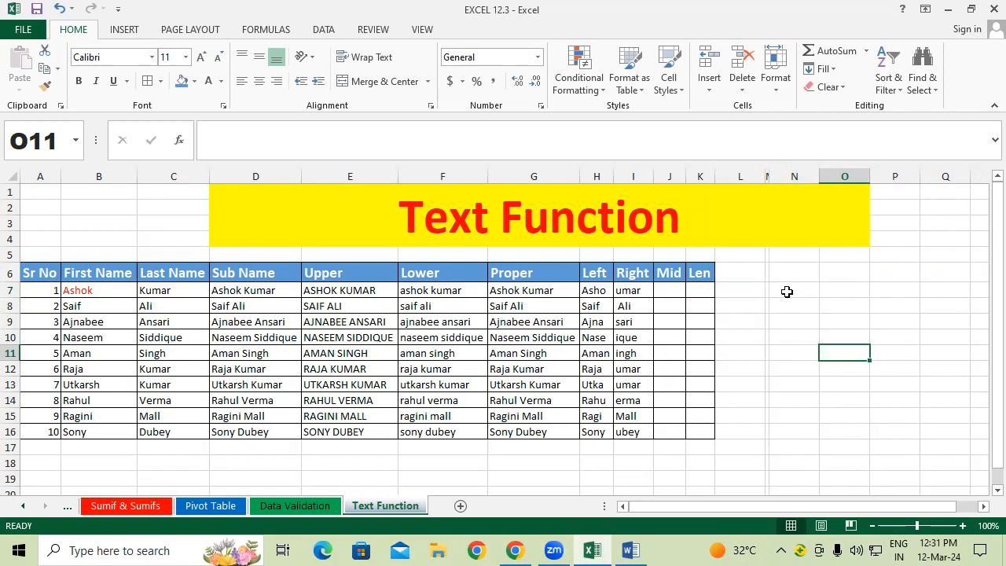
{"action": "left_click", "coordinate": [786, 292]}
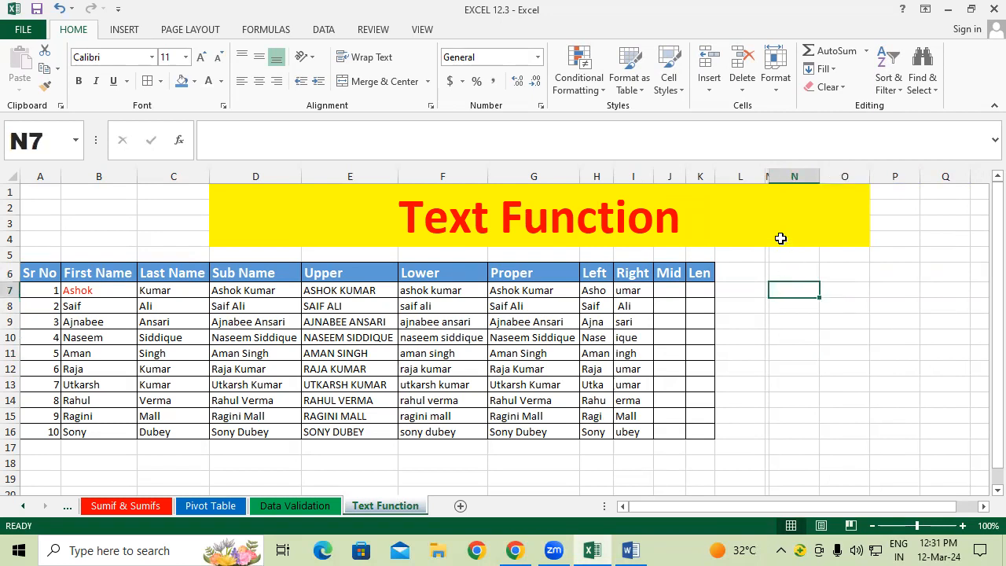
Step: Autofit column M, enter ="******"&RIGHT(M7,4) in N7 to show ******2408, and widen column N
{"action": "double_click", "coordinate": [767, 176]}
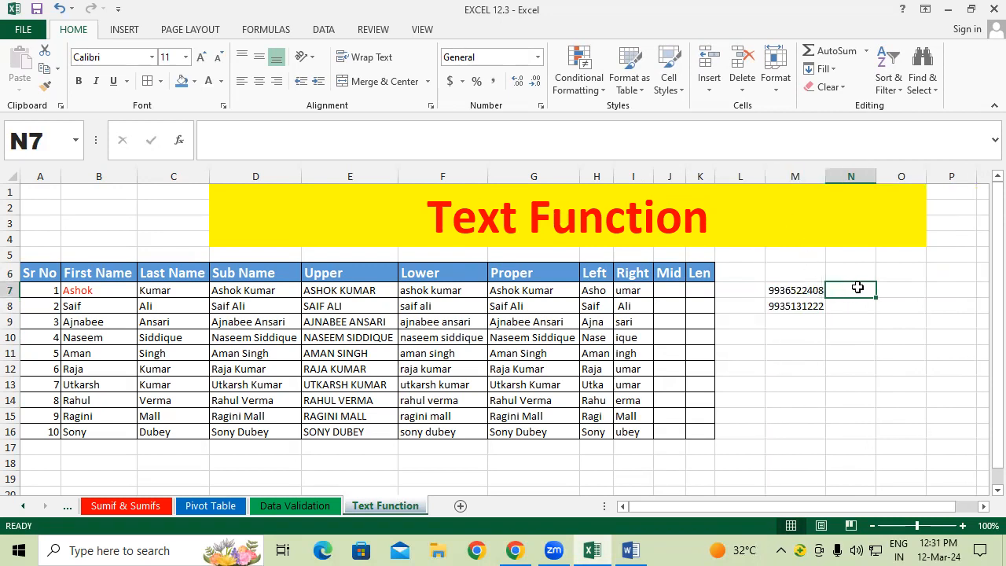
{"action": "type", "text": "="}
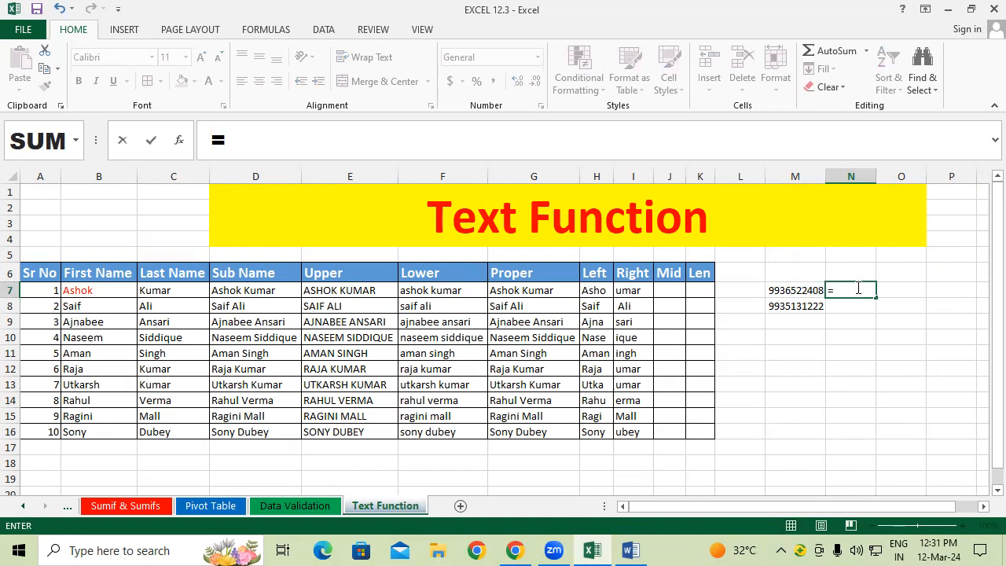
{"action": "type", "text": "\"******"}
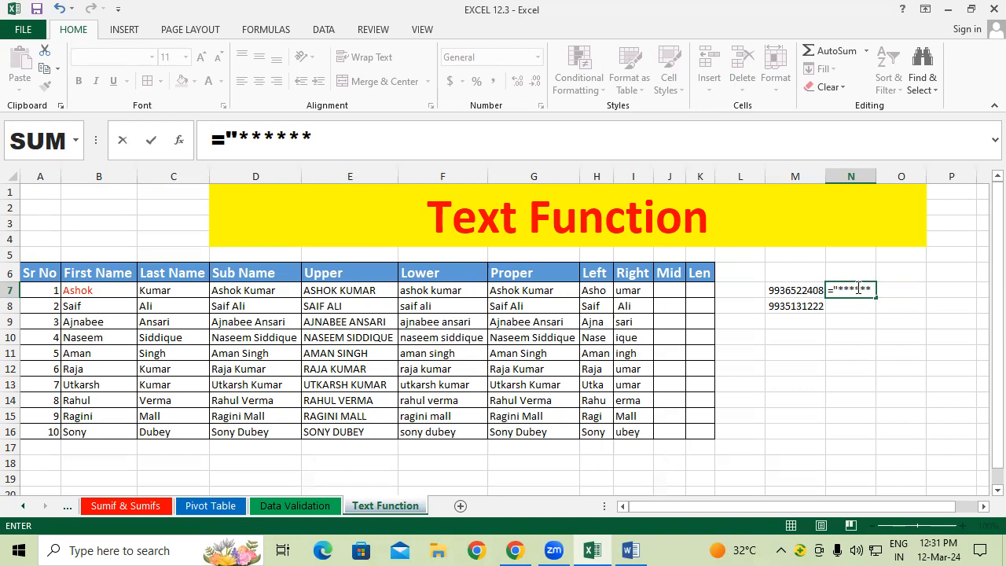
{"action": "type", "text": "\""}
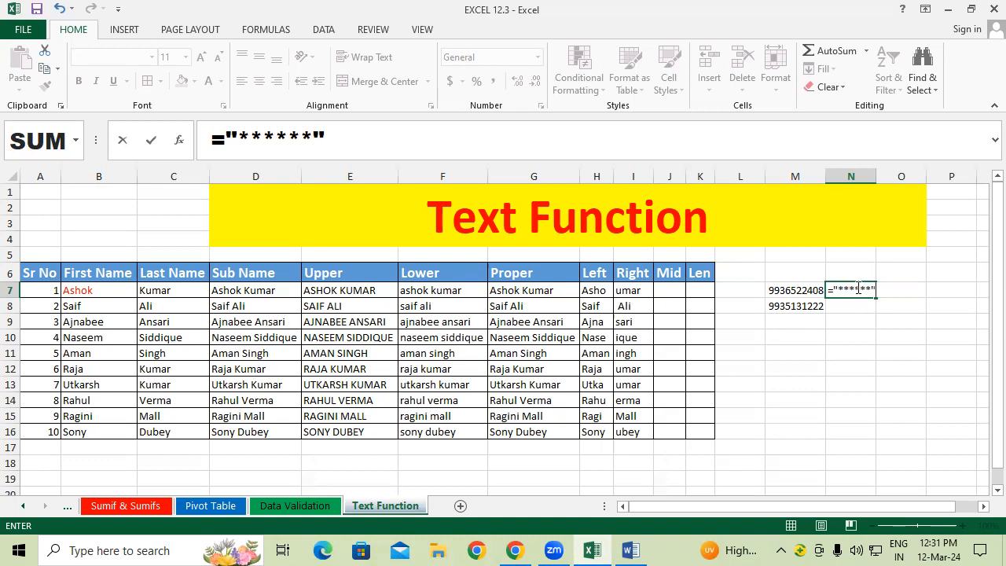
{"action": "type", "text": "&right"}
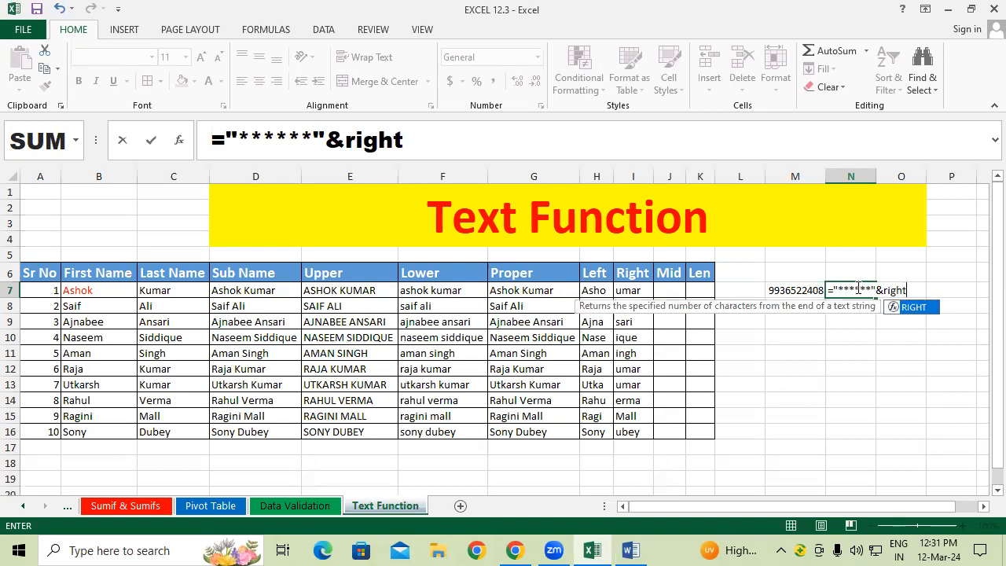
{"action": "key", "text": "Tab"}
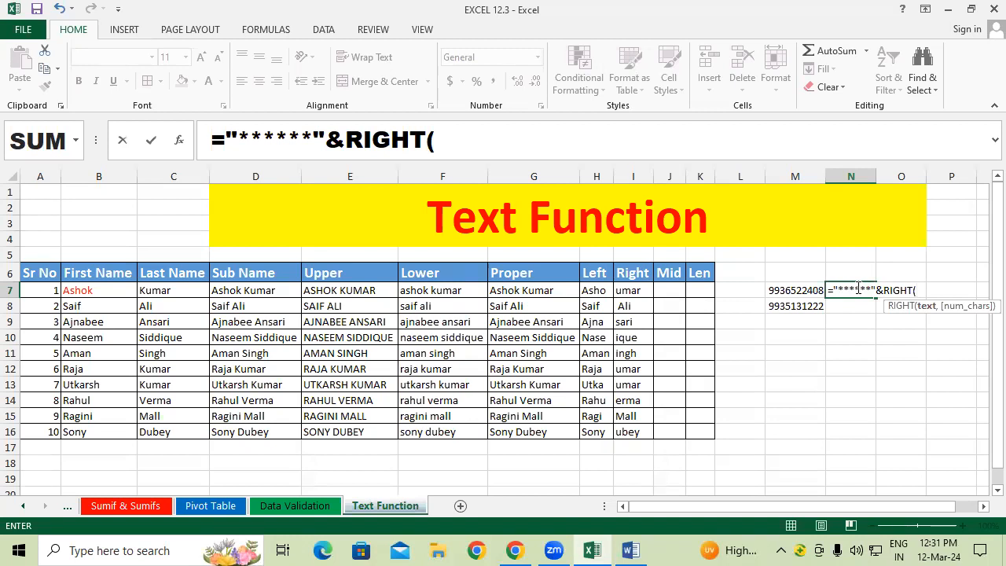
{"action": "left_click", "coordinate": [777, 290]}
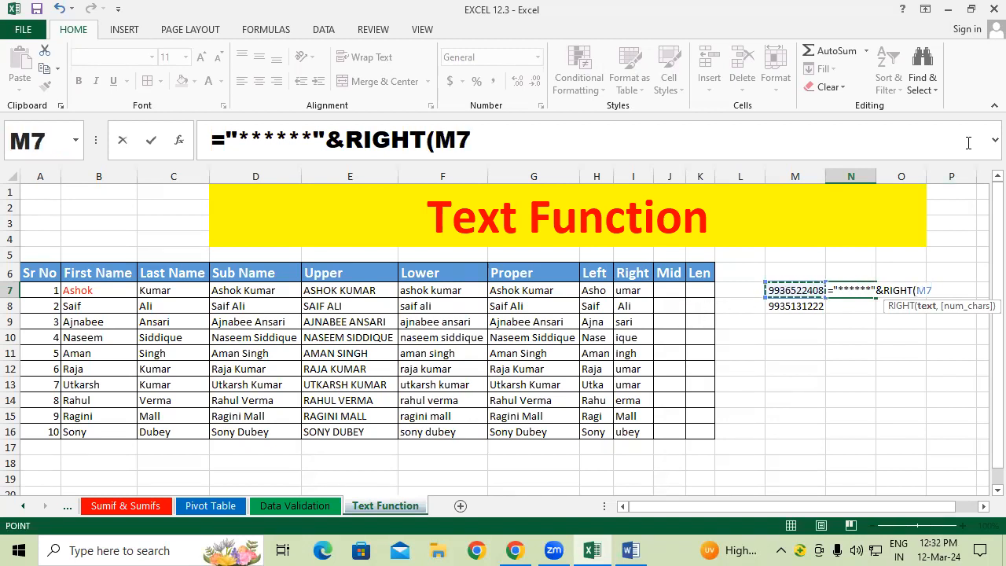
{"action": "type", "text": ",4"}
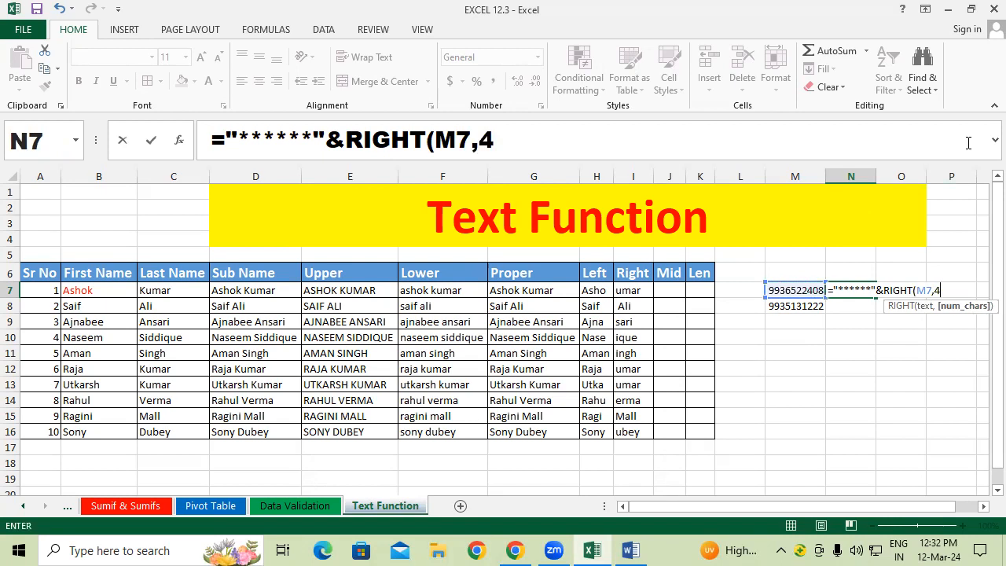
{"action": "type", "text": ")"}
{"action": "key", "text": "Return"}
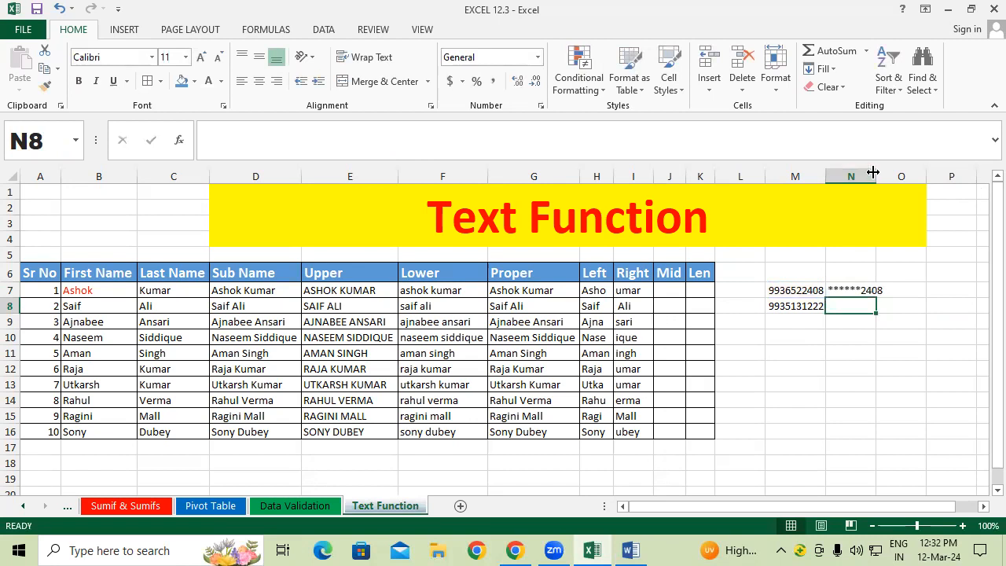
{"action": "left_click_drag", "start_coordinate": [872, 172], "coordinate": [882, 172]}
{"action": "left_click", "coordinate": [849, 429]}
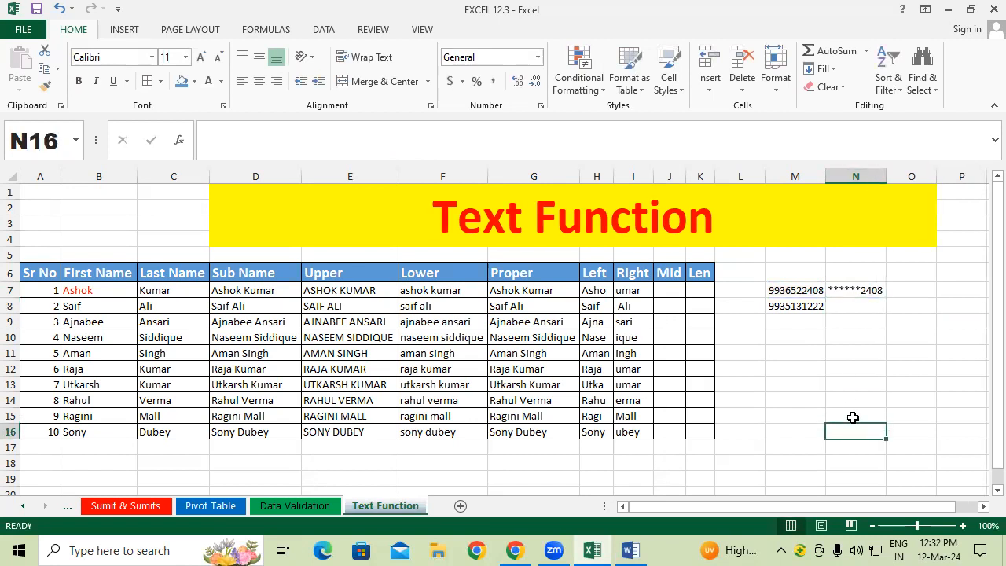
Step: Extend the M7:M8 phone numbers down to M19 and copy N7's masking formula to N19
{"action": "left_click_drag", "start_coordinate": [803, 291], "coordinate": [826, 480]}
{"action": "left_click", "coordinate": [871, 421]}
{"action": "scroll", "coordinate": [873, 420], "scroll_direction": "down", "scroll_amount": 1}
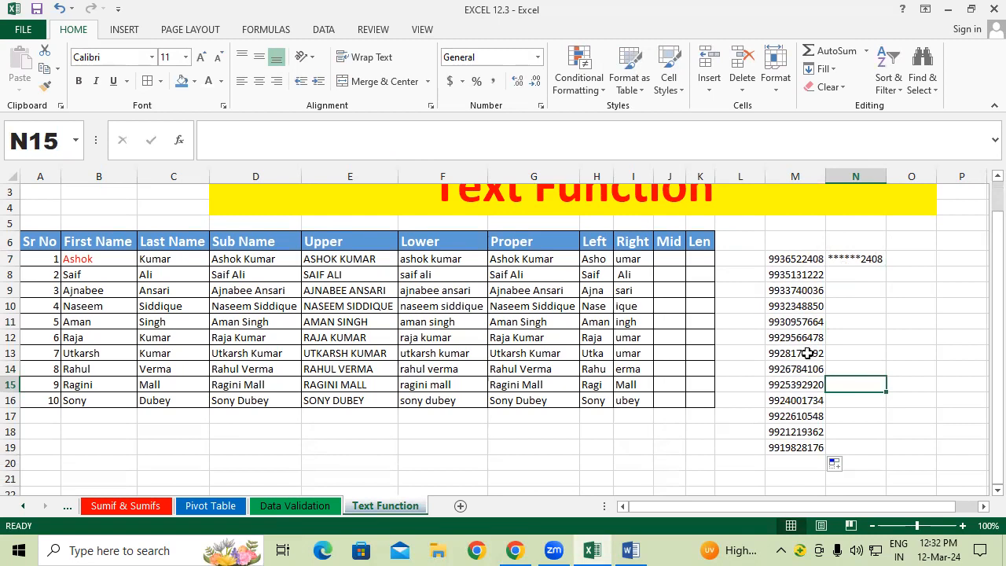
{"action": "left_click", "coordinate": [845, 262]}
{"action": "left_click_drag", "start_coordinate": [886, 268], "coordinate": [873, 452]}
{"action": "left_click", "coordinate": [902, 363]}
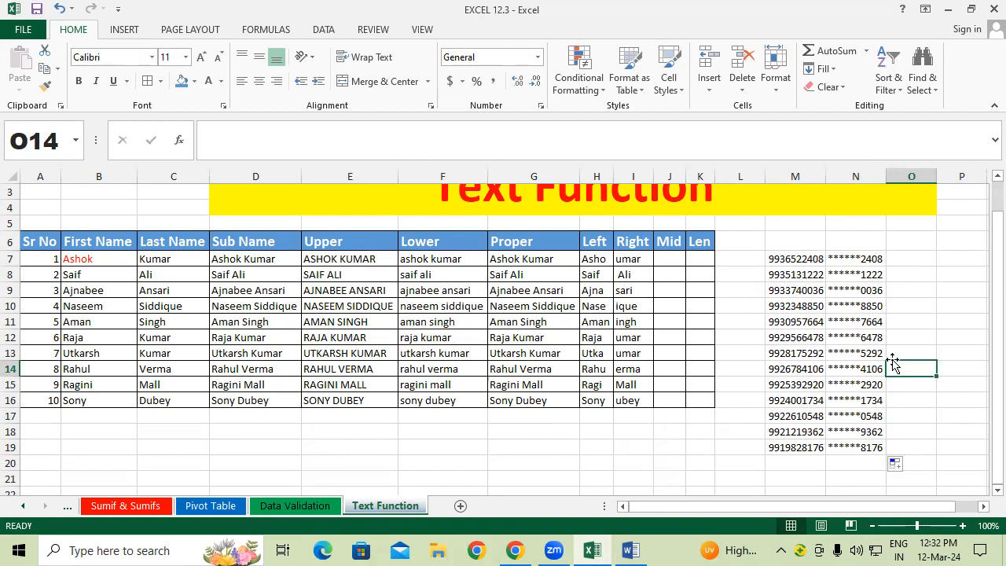
Step: Narrow column M to hide the originals, compare N7 with M7, then autofit column M again
{"action": "left_click_drag", "start_coordinate": [825, 176], "coordinate": [773, 182]}
{"action": "left_click", "coordinate": [907, 370]}
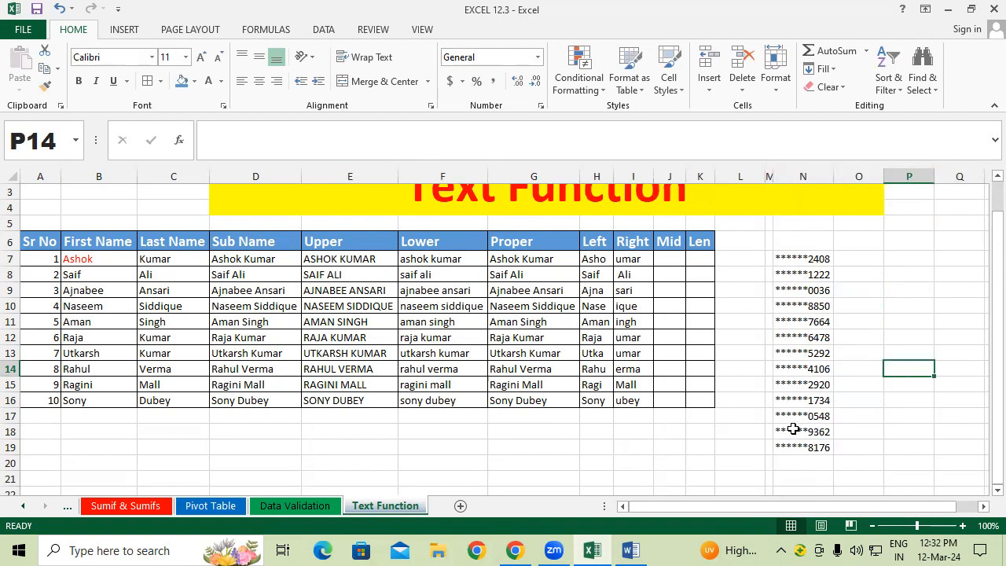
{"action": "left_click", "coordinate": [812, 259]}
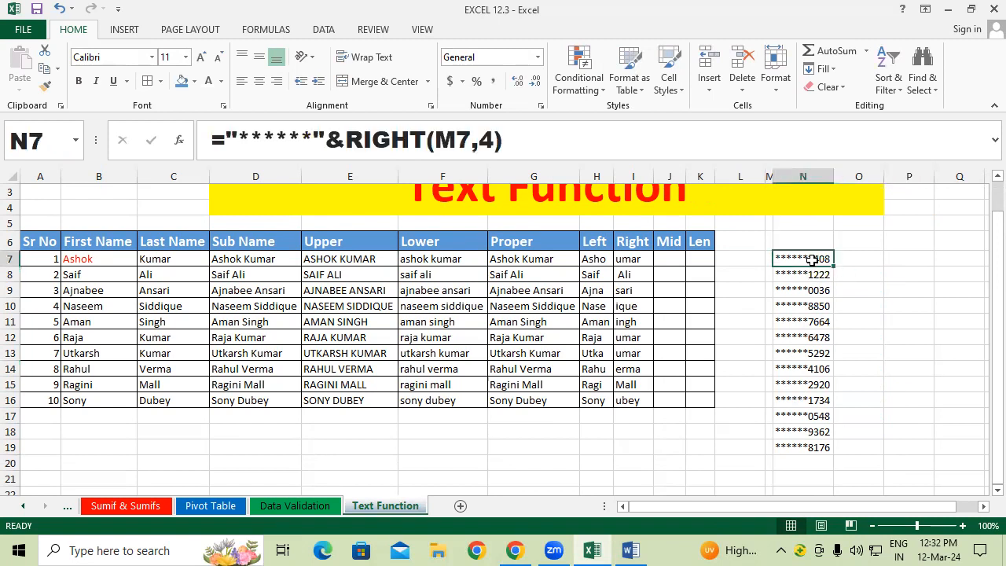
{"action": "left_click", "coordinate": [770, 259]}
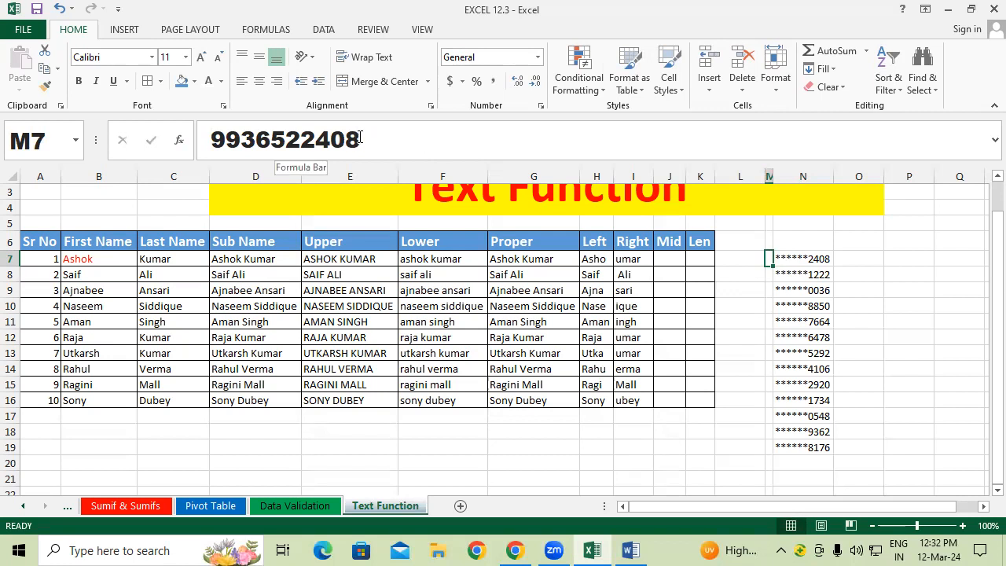
{"action": "left_click", "coordinate": [817, 252]}
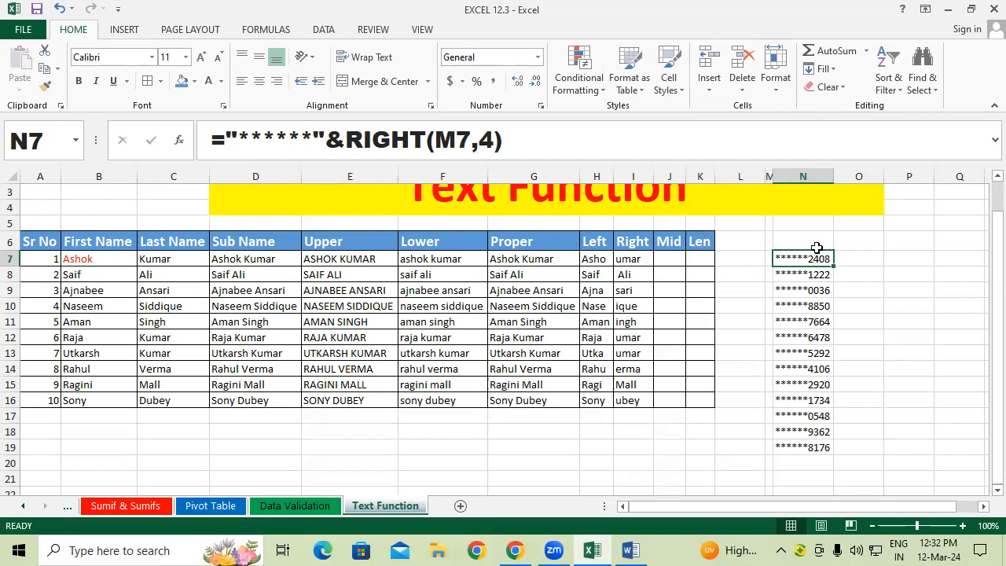
{"action": "left_click", "coordinate": [843, 301]}
{"action": "left_click_drag", "start_coordinate": [815, 256], "coordinate": [825, 474]}
{"action": "left_click_drag", "start_coordinate": [809, 399], "coordinate": [805, 349]}
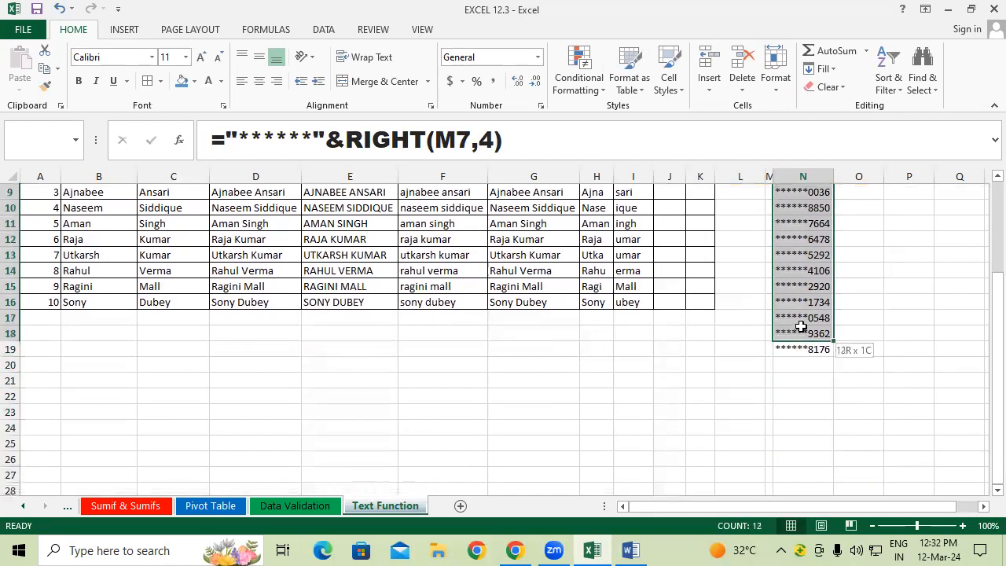
{"action": "scroll", "coordinate": [825, 338], "scroll_direction": "up", "scroll_amount": 3}
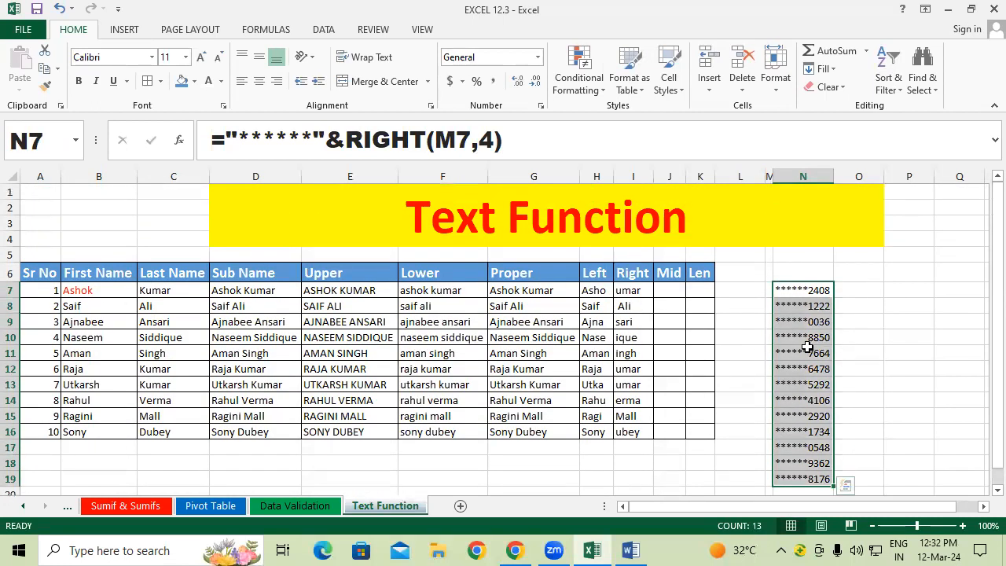
{"action": "double_click", "coordinate": [772, 176]}
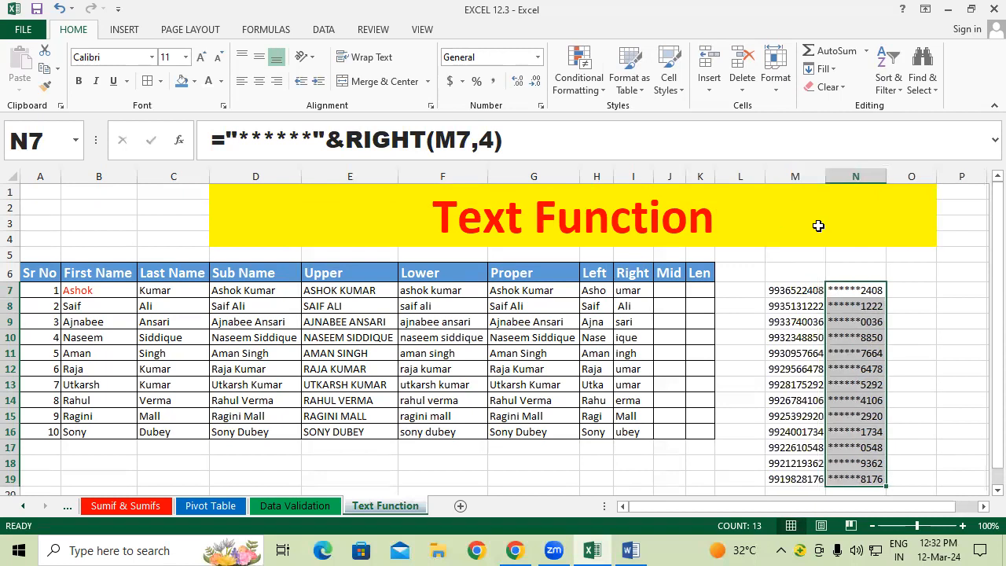
{"action": "left_click", "coordinate": [901, 293]}
{"action": "scroll", "coordinate": [944, 489], "scroll_direction": "right", "scroll_amount": 1}
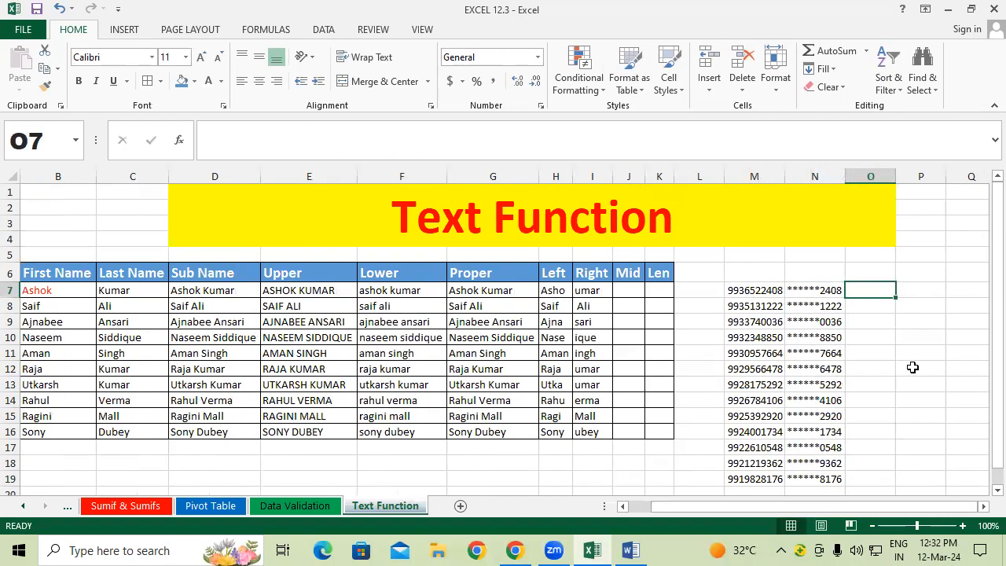
Step: Type a LEFT masking formula on M7 with "******" appended into O7 and dismiss the formula error
{"action": "type", "text": "="}
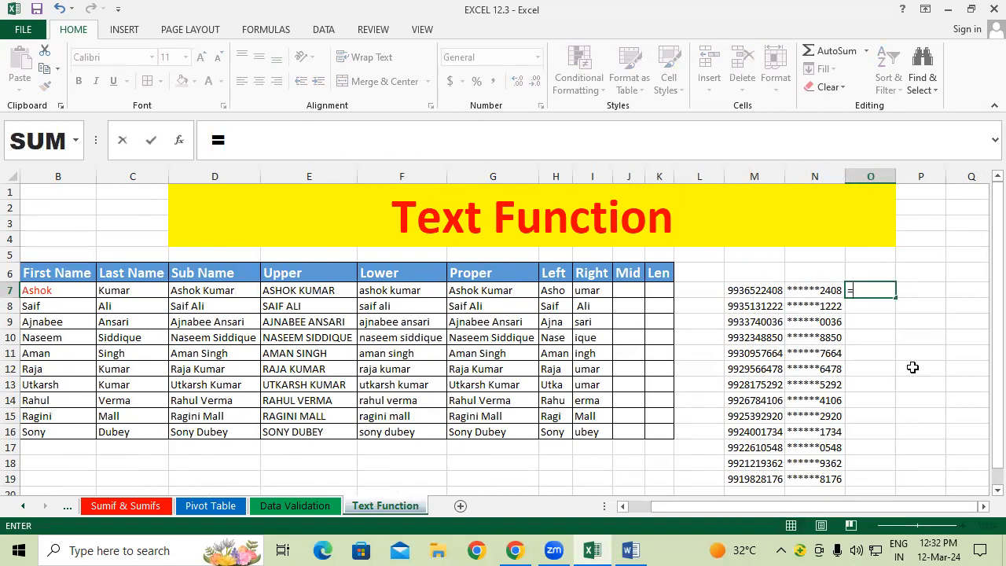
{"action": "type", "text": "l"}
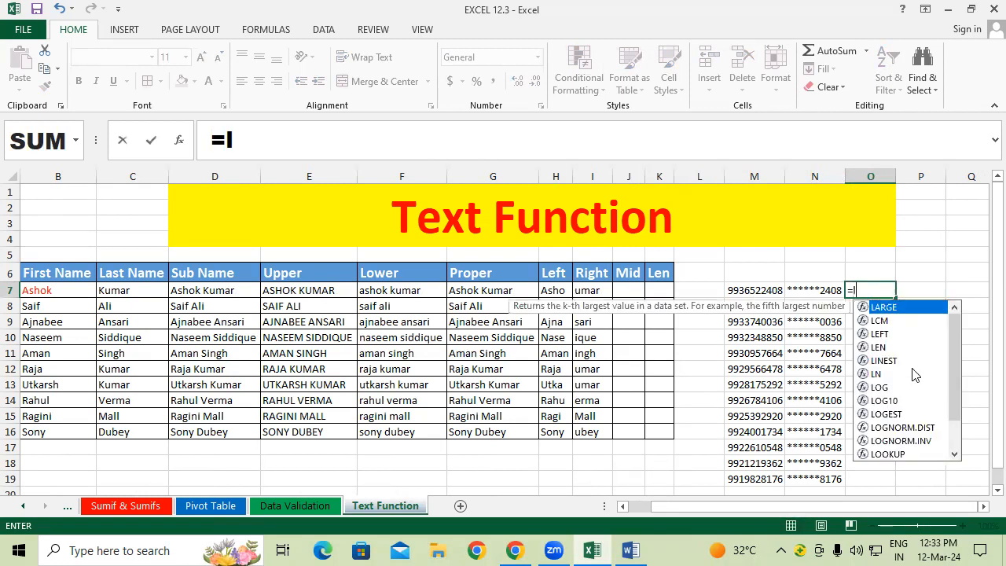
{"action": "type", "text": "ef"}
{"action": "key", "text": "Tab"}
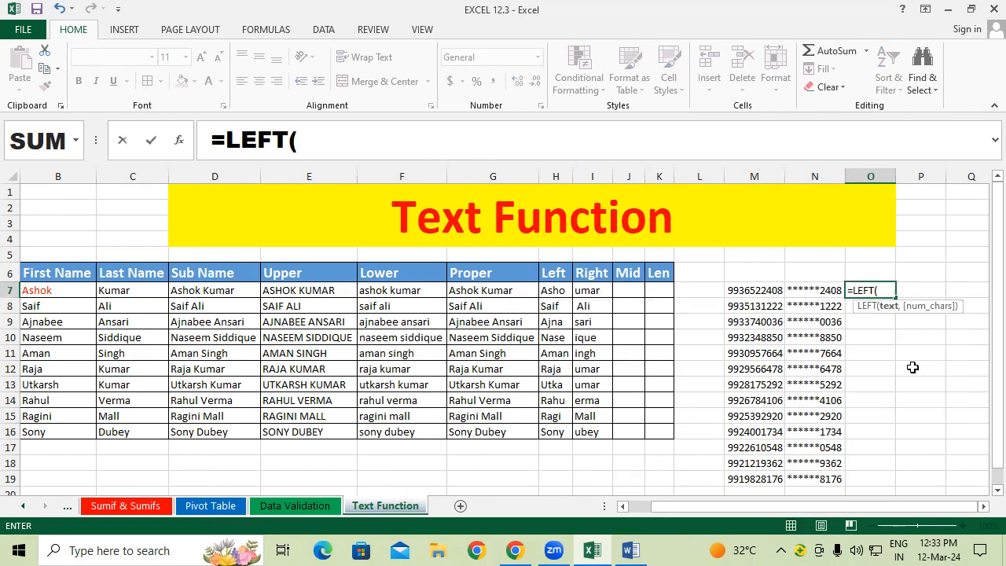
{"action": "left_click", "coordinate": [763, 290]}
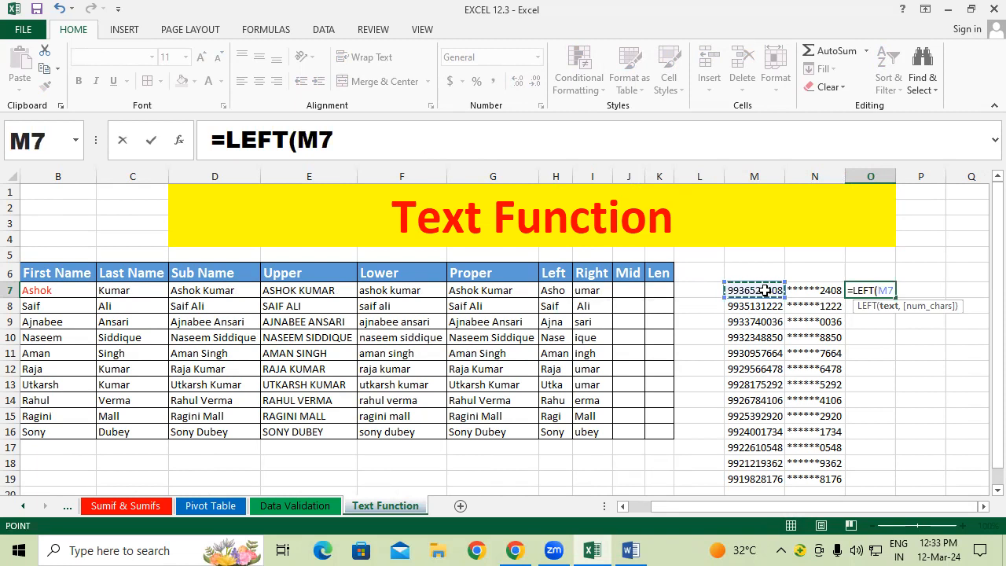
{"action": "type", "text": ",4"}
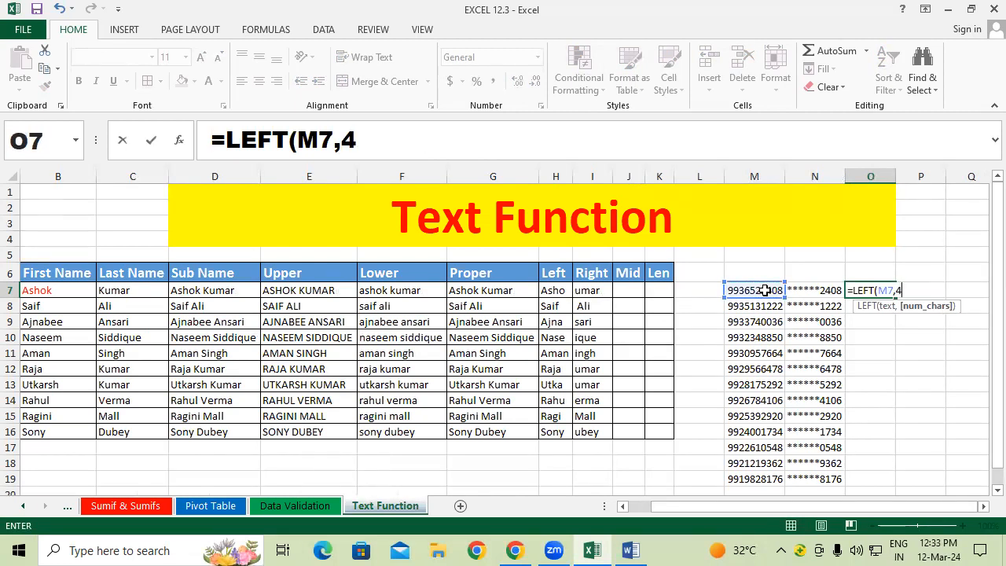
{"action": "type", "text": ")"}
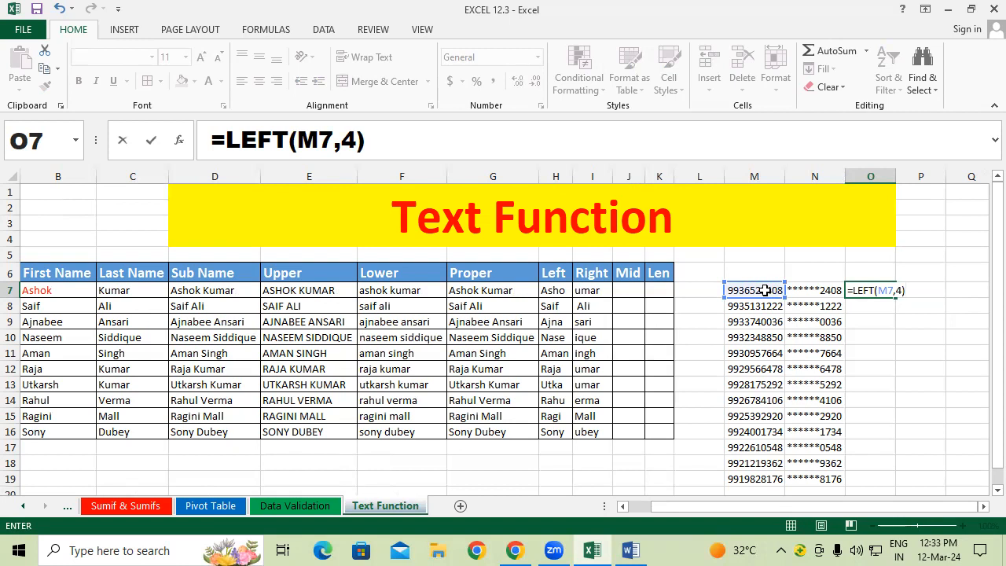
{"action": "type", "text": "&\"*****"}
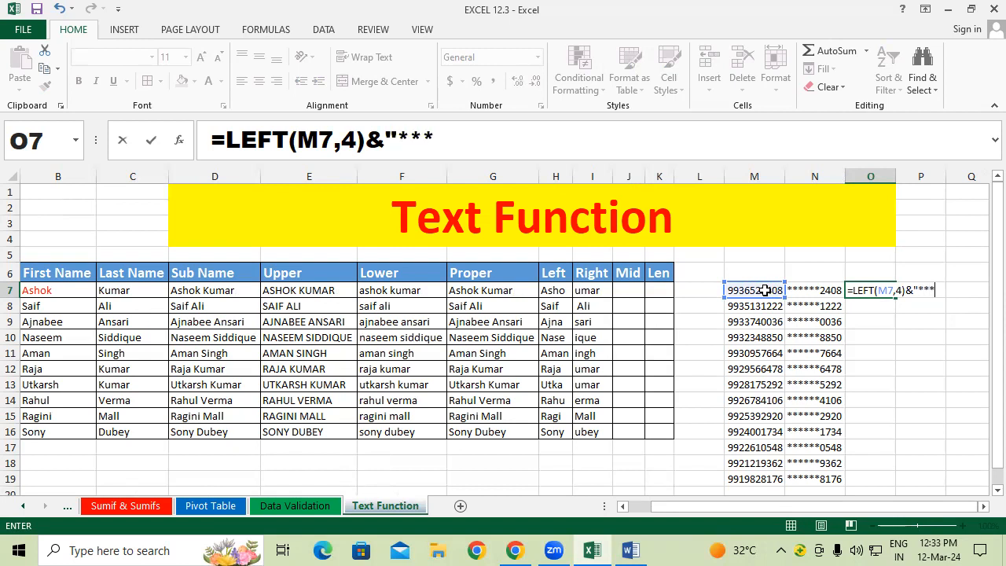
{"action": "type", "text": "*)"}
{"action": "key", "text": "Return"}
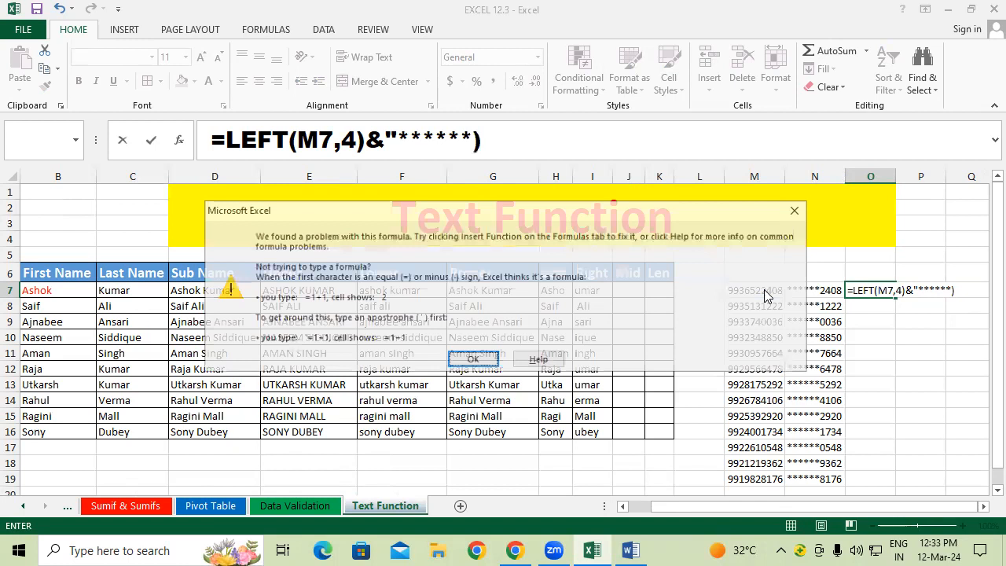
{"action": "key", "text": "Return"}
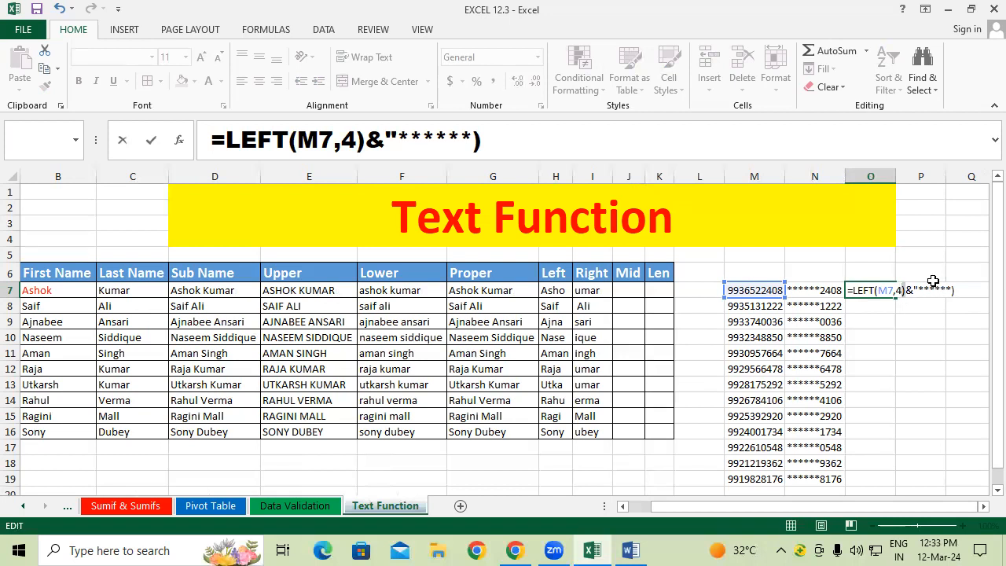
Step: Rework the formula's closing quote and parentheses until O7 commits, showing #VALUE!
{"action": "key", "text": "BackSpace"}
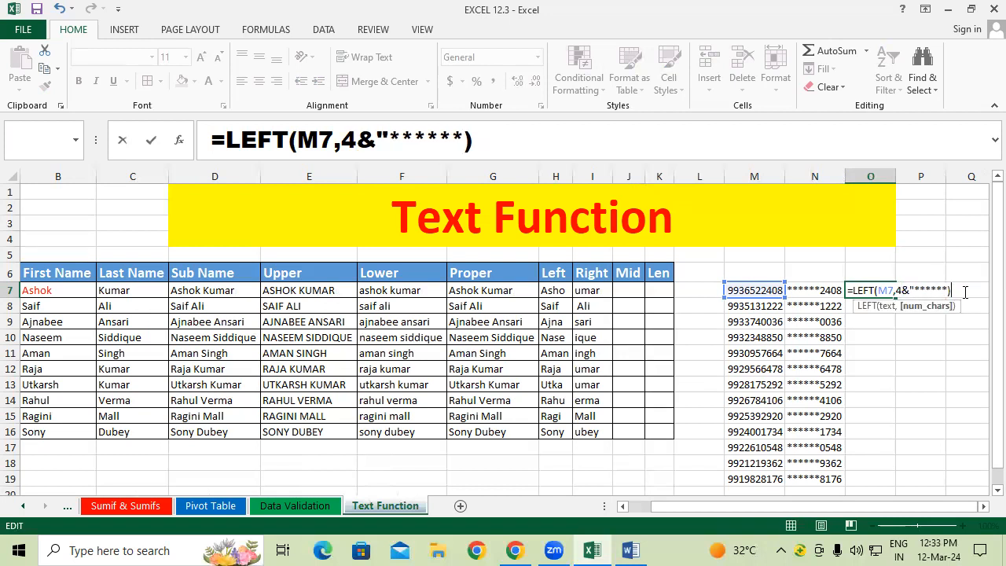
{"action": "key", "text": "Return"}
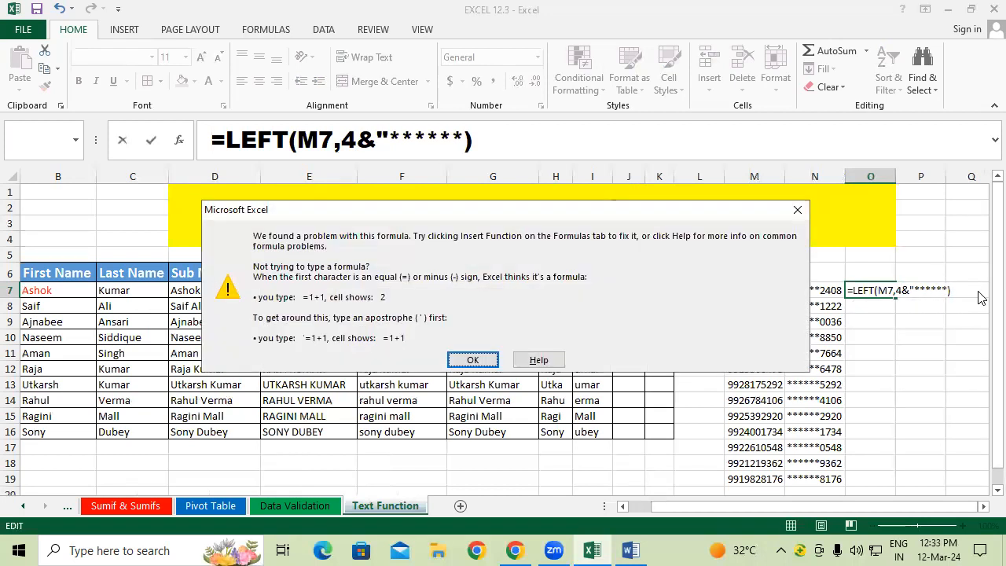
{"action": "key", "text": "Return"}
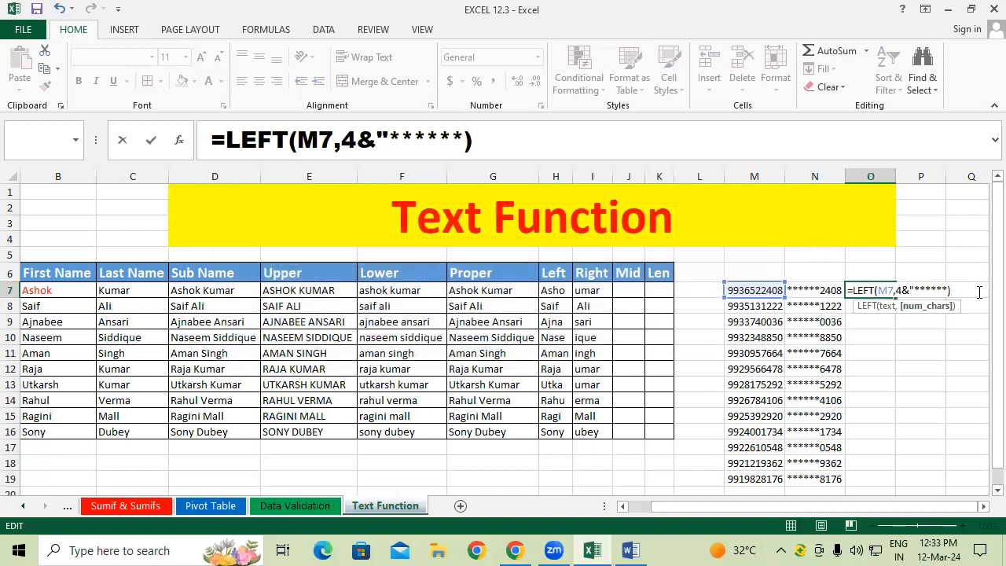
{"action": "key", "text": "BackSpace"}
{"action": "type", "text": "\")"}
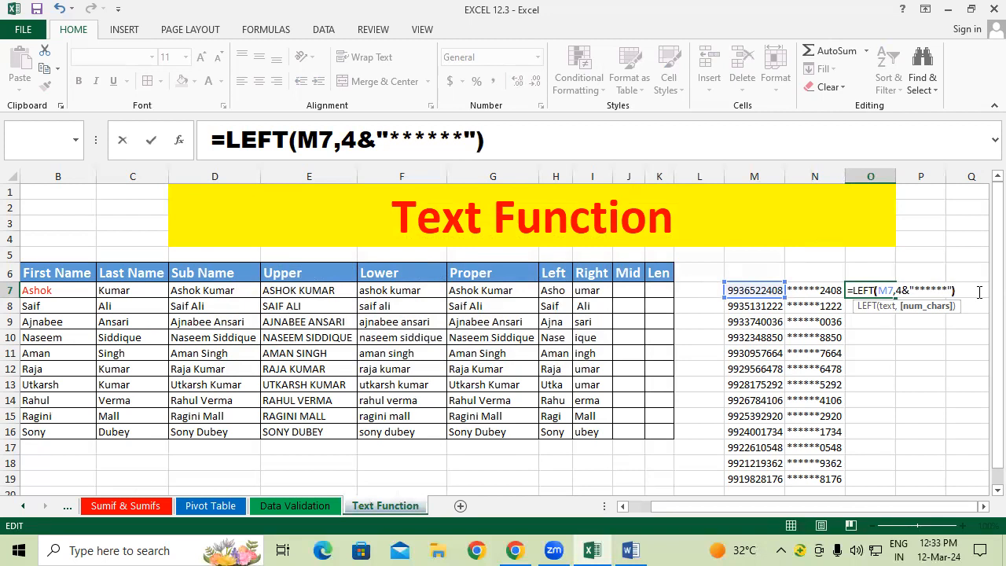
{"action": "key", "text": "Return"}
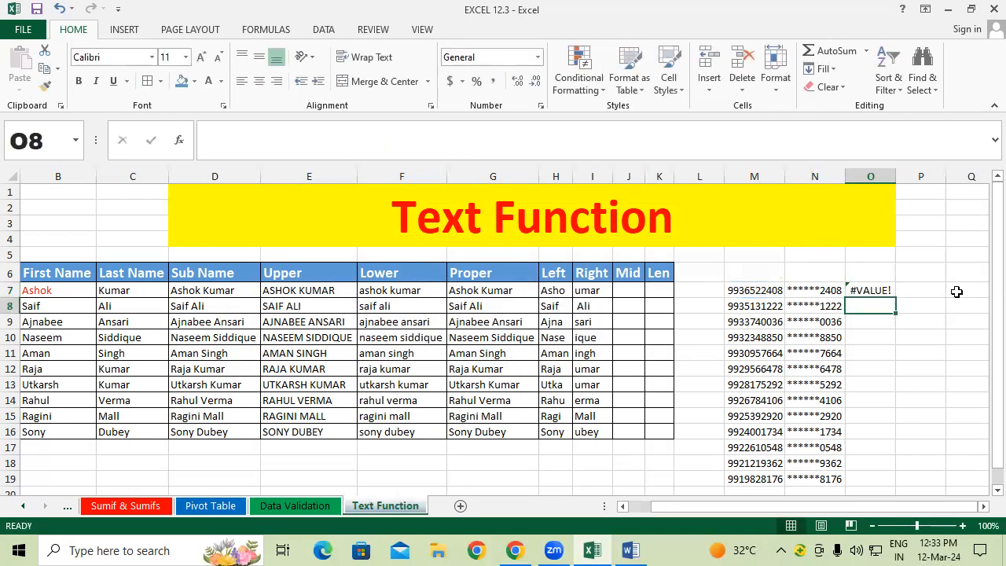
{"action": "left_click", "coordinate": [866, 291]}
Step: Correct O7 to =LEFT(M7,4)&"******" and autofit column O
{"action": "double_click", "coordinate": [865, 291]}
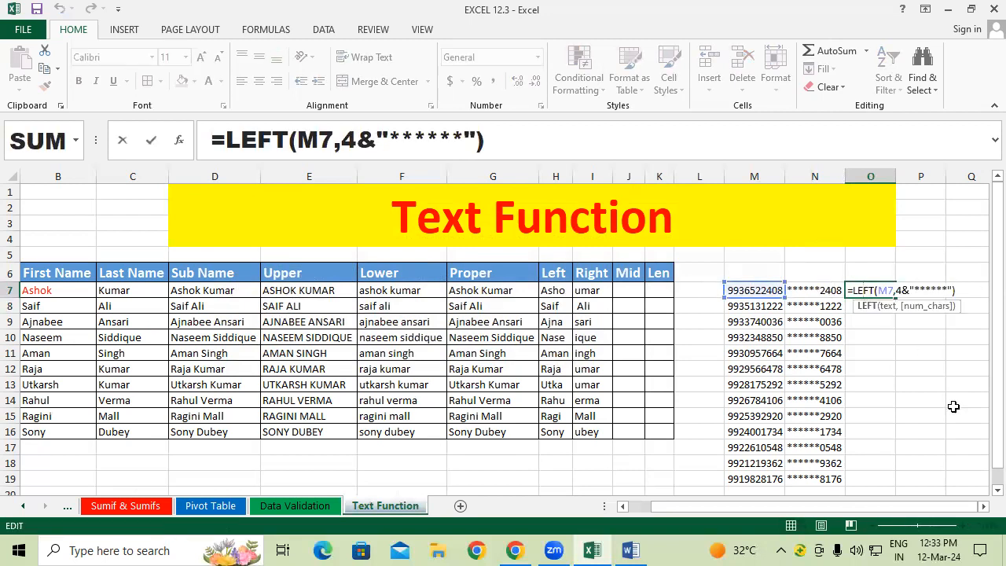
{"action": "left_click", "coordinate": [902, 290]}
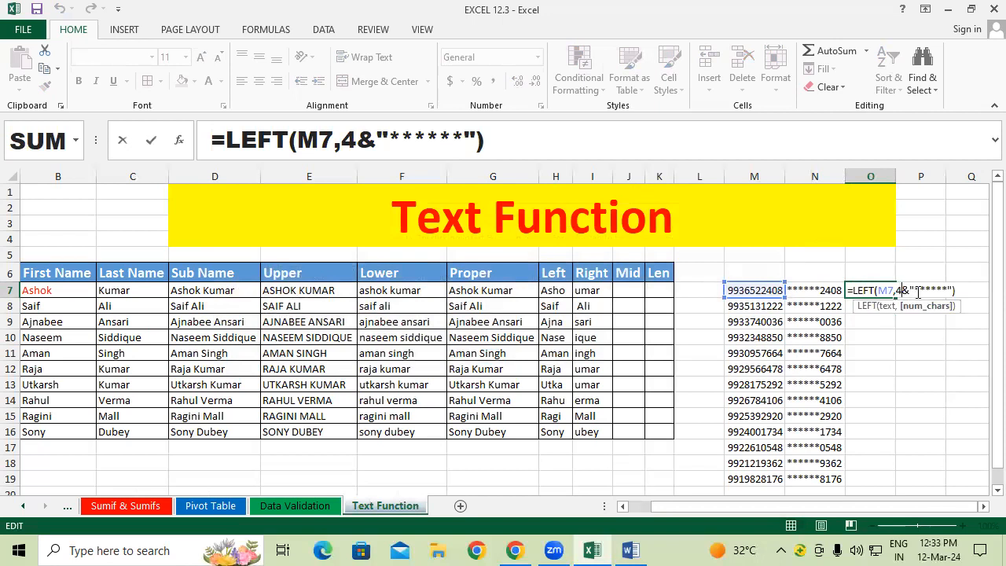
{"action": "type", "text": ")"}
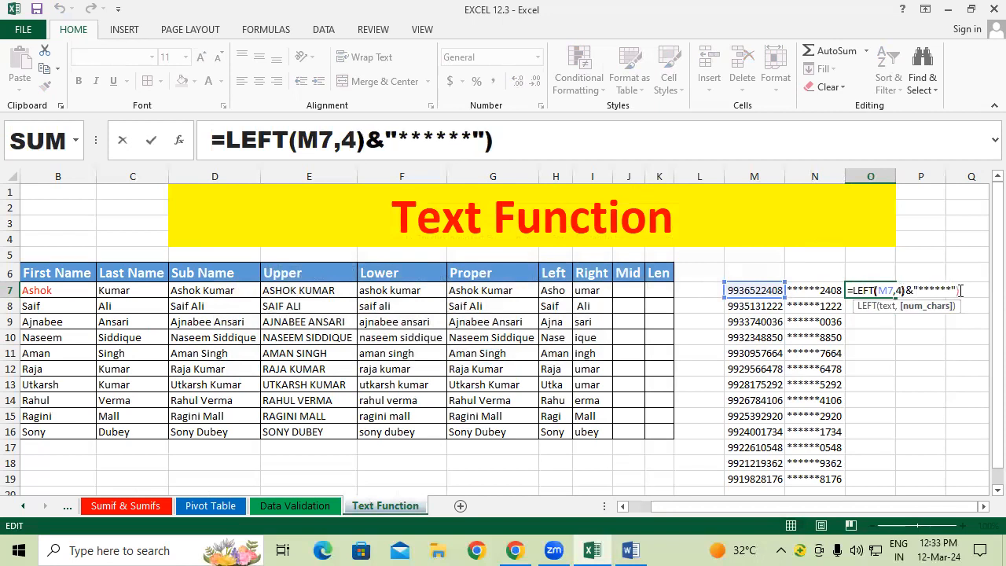
{"action": "left_click", "coordinate": [956, 290]}
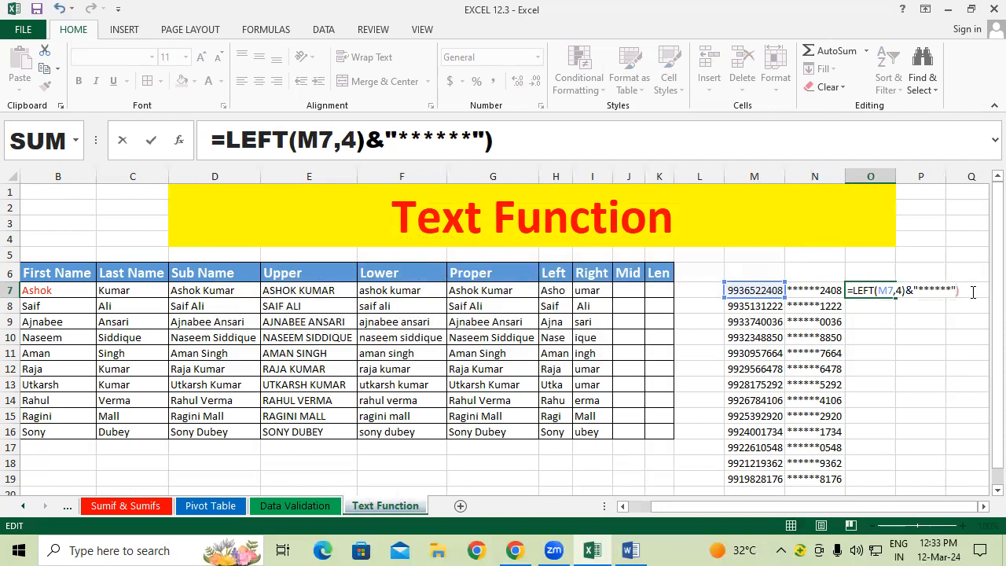
{"action": "key", "text": "Return"}
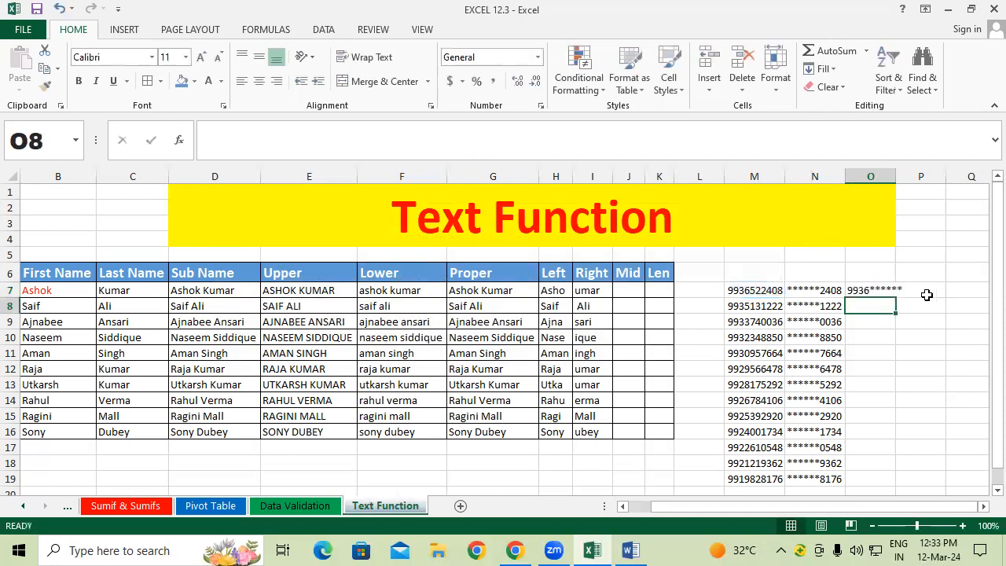
{"action": "left_click", "coordinate": [870, 290]}
{"action": "double_click", "coordinate": [894, 176]}
{"action": "left_click", "coordinate": [880, 351]}
{"action": "left_click", "coordinate": [872, 291]}
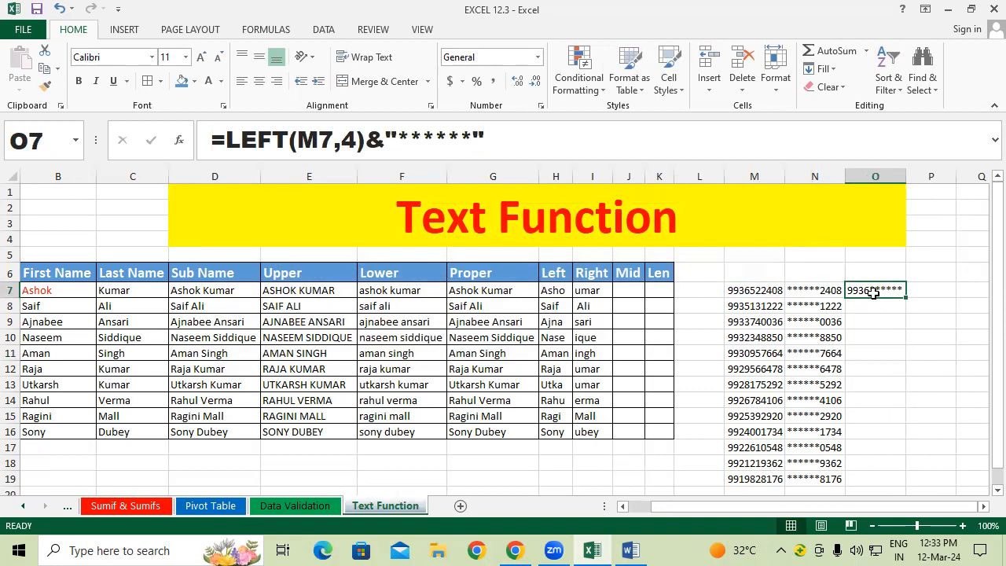
Step: Change O7 to keep 5 digits with one fewer asterisk and fill it down to row 19
{"action": "double_click", "coordinate": [874, 290]}
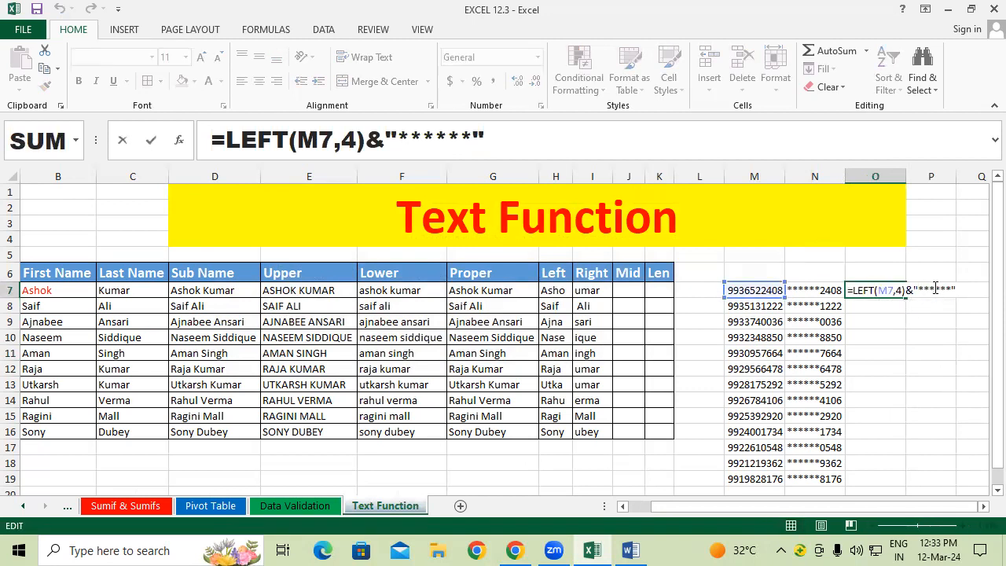
{"action": "key", "text": "BackSpace"}
{"action": "left_click", "coordinate": [900, 291]}
{"action": "type", "text": "5"}
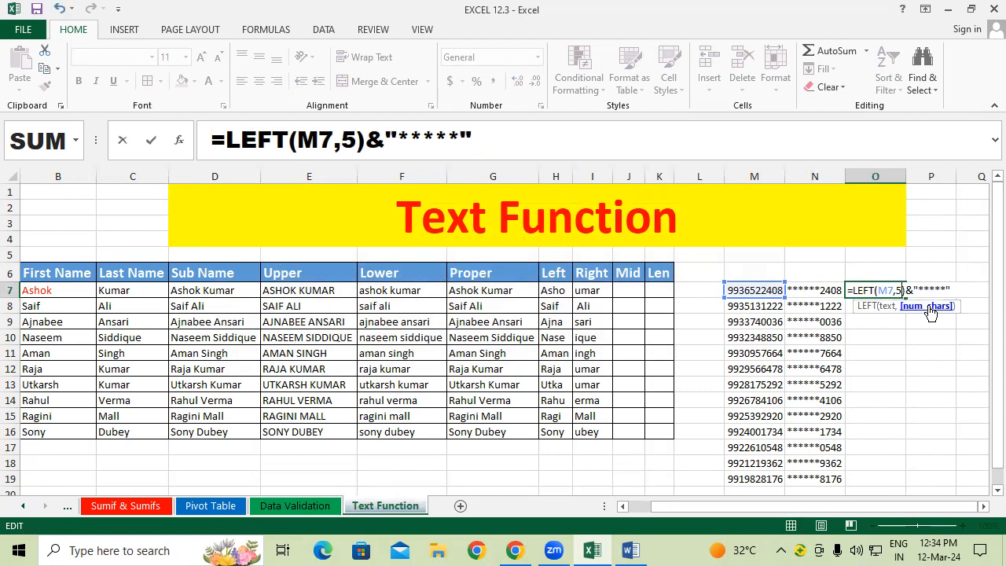
{"action": "key", "text": "Return"}
{"action": "left_click", "coordinate": [890, 289]}
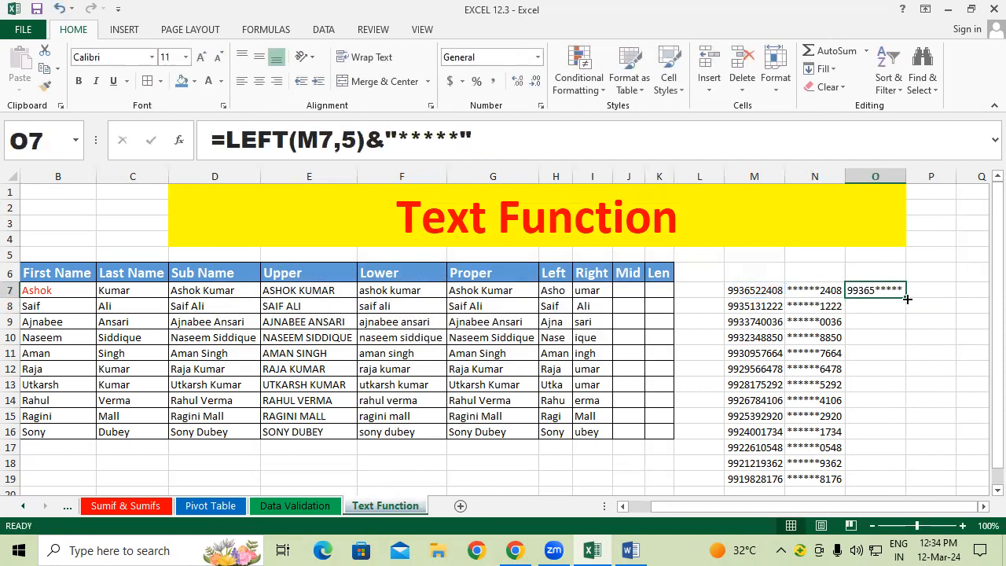
{"action": "double_click", "coordinate": [910, 295]}
{"action": "left_click", "coordinate": [934, 328]}
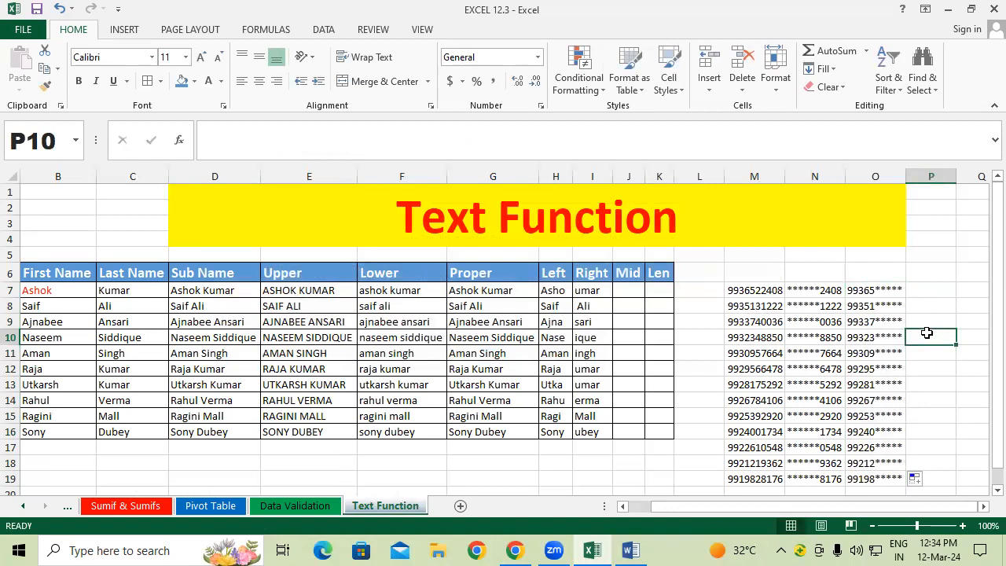
Step: Delete the trial LEFT results from O7:O19
{"action": "left_click_drag", "start_coordinate": [799, 290], "coordinate": [886, 474]}
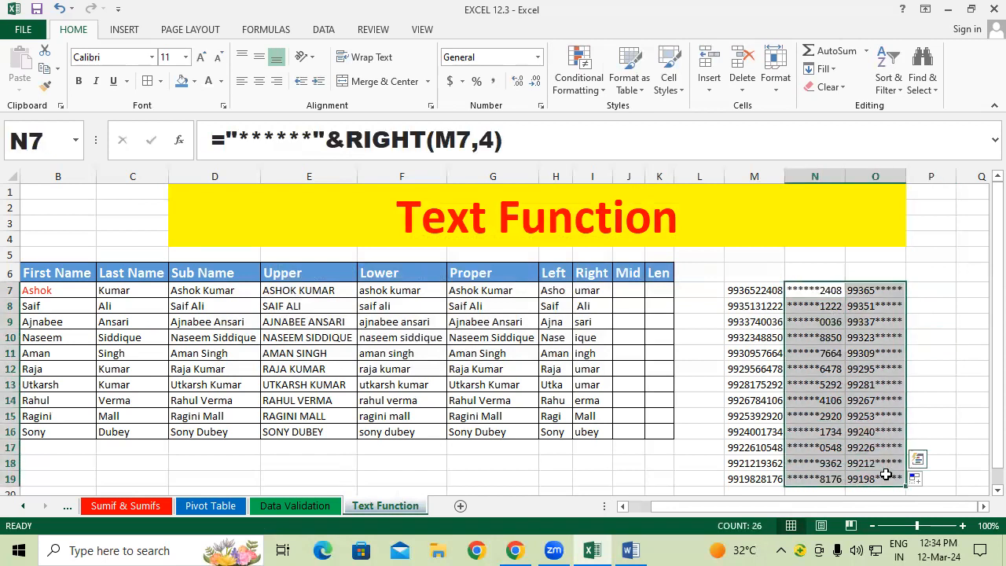
{"action": "left_click", "coordinate": [876, 305]}
{"action": "left_click_drag", "start_coordinate": [882, 289], "coordinate": [887, 465]}
{"action": "key", "text": "Delete"}
Step: Enter =LEFT(M7,4)&"******" in O7 and fill it down to O19, showing values like 9936******
{"action": "left_click", "coordinate": [870, 290]}
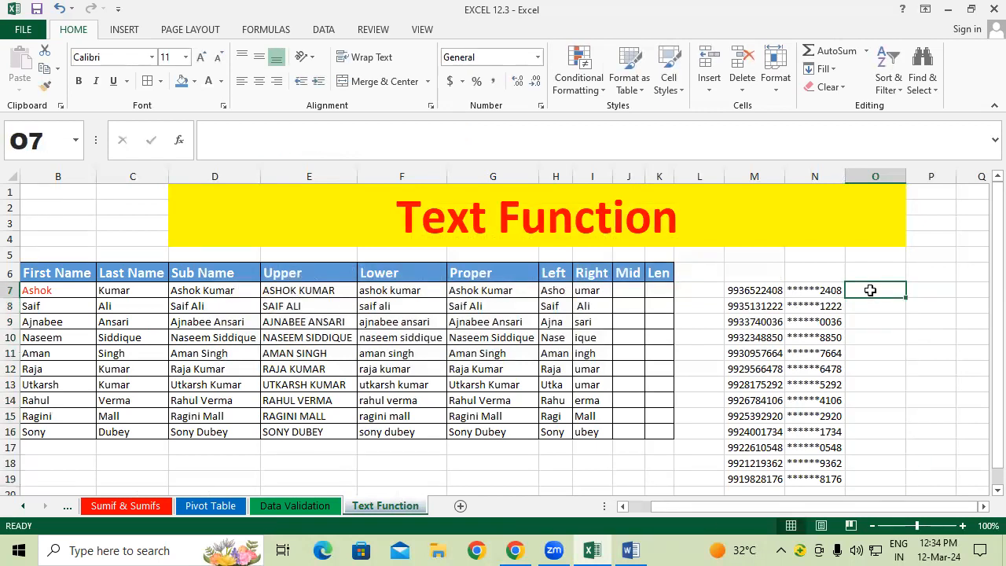
{"action": "type", "text": "=lef"}
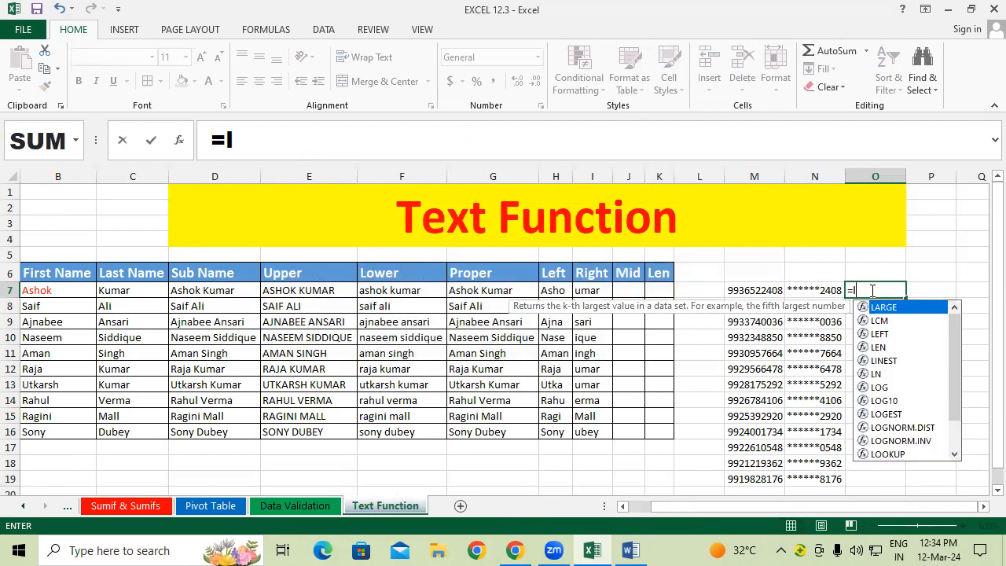
{"action": "key", "text": "Tab"}
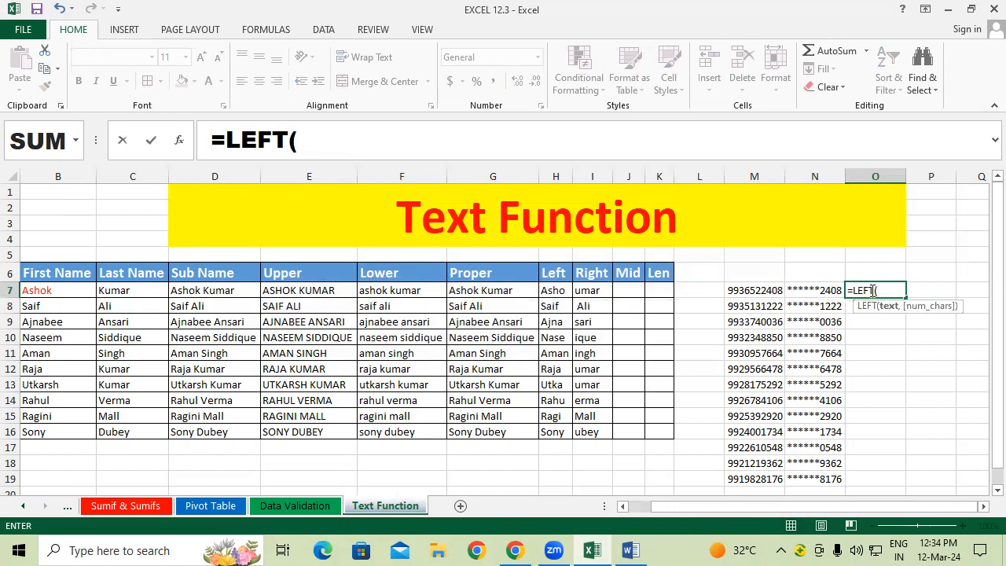
{"action": "left_click", "coordinate": [745, 288]}
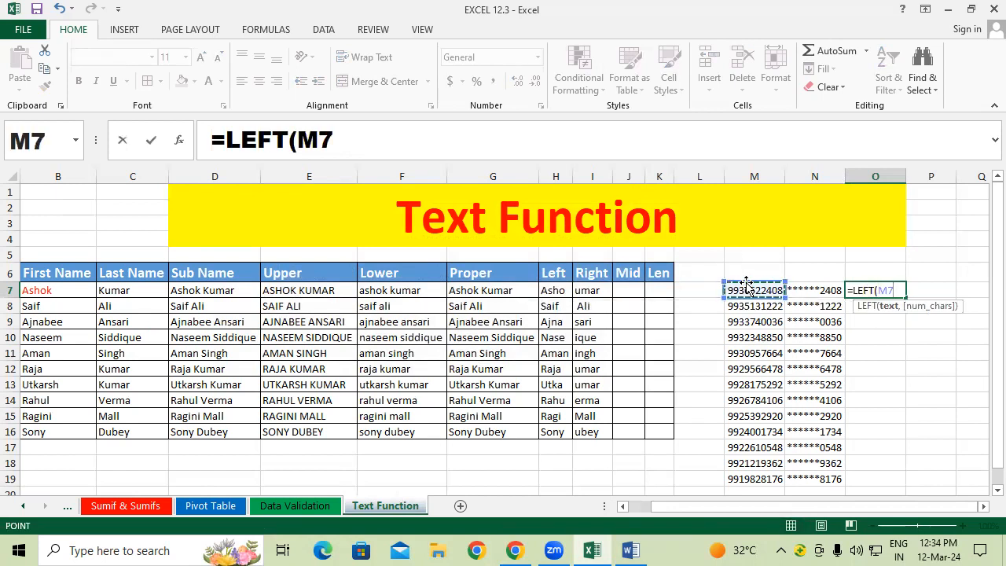
{"action": "type", "text": ",4"}
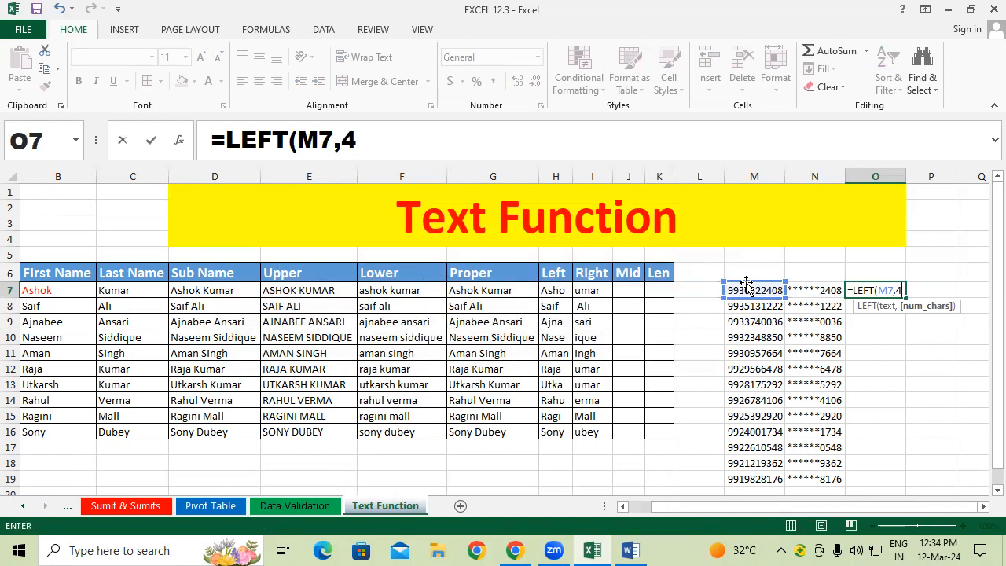
{"action": "type", "text": ")"}
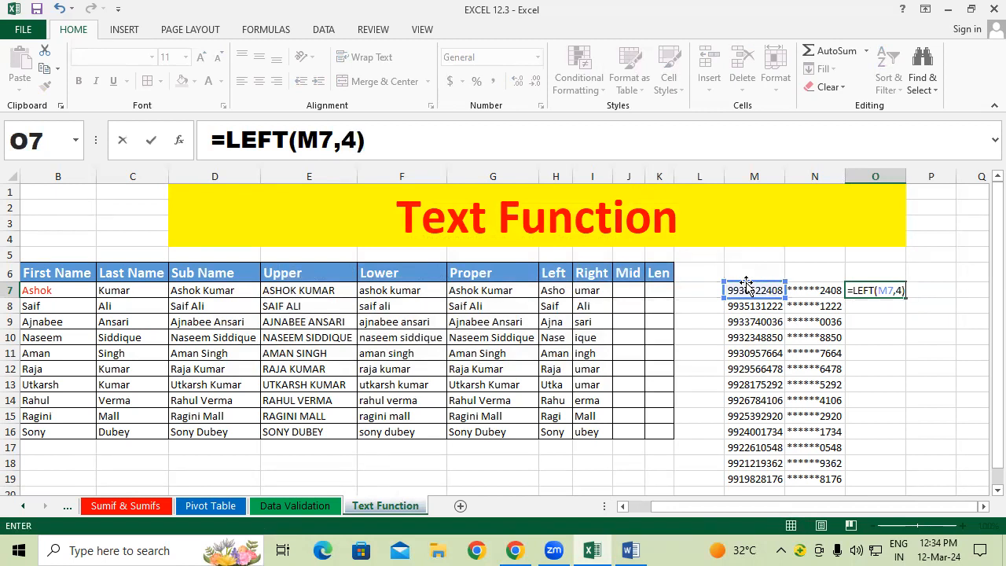
{"action": "type", "text": "&\"******\""}
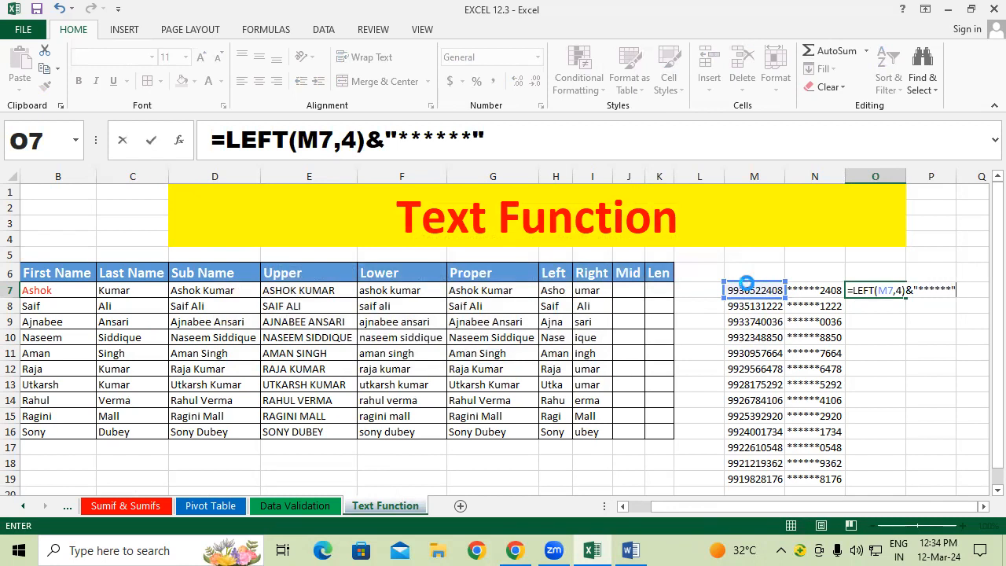
{"action": "key", "text": "Return"}
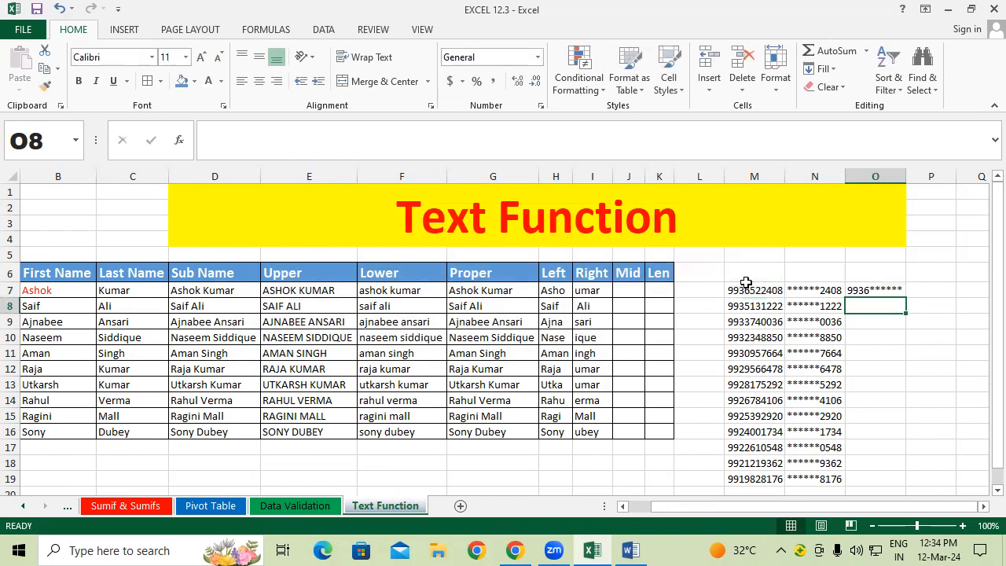
{"action": "left_click", "coordinate": [886, 290]}
{"action": "double_click", "coordinate": [906, 298]}
{"action": "left_click", "coordinate": [920, 276]}
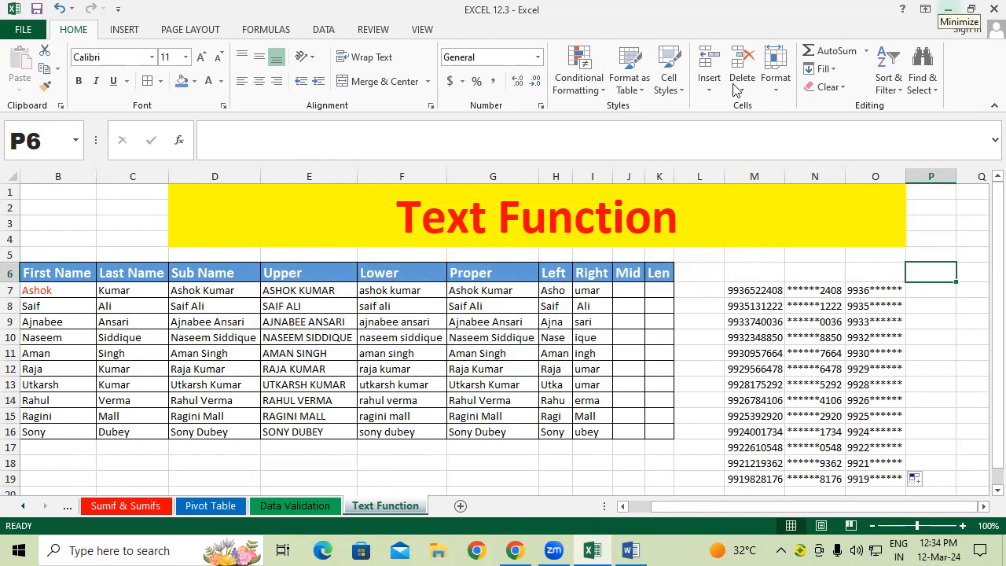
{"action": "left_click", "coordinate": [624, 292]}
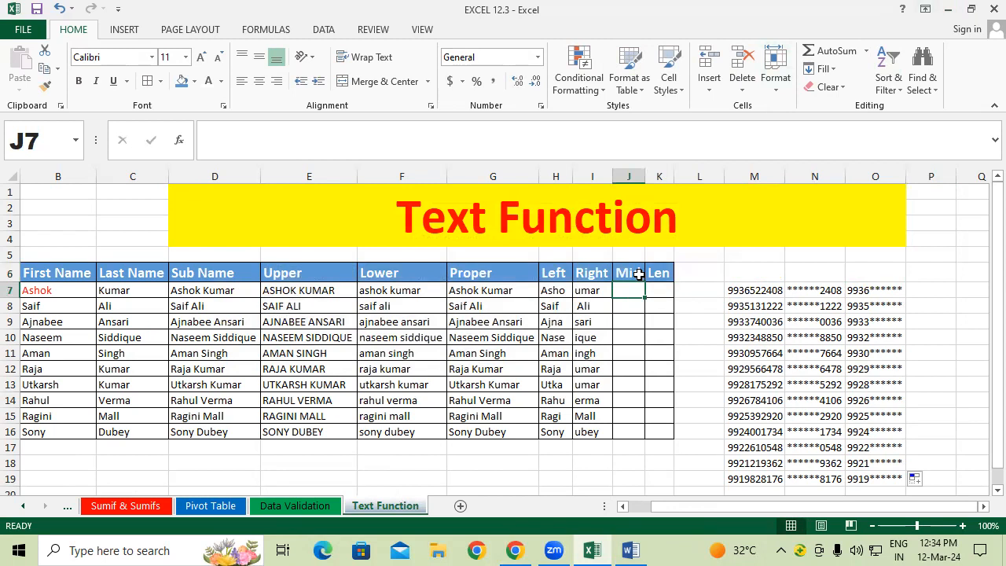
Step: Begin =MID(D7, in J7, using the Sub Name in D7 as the text argument
{"action": "type", "text": "=mi"}
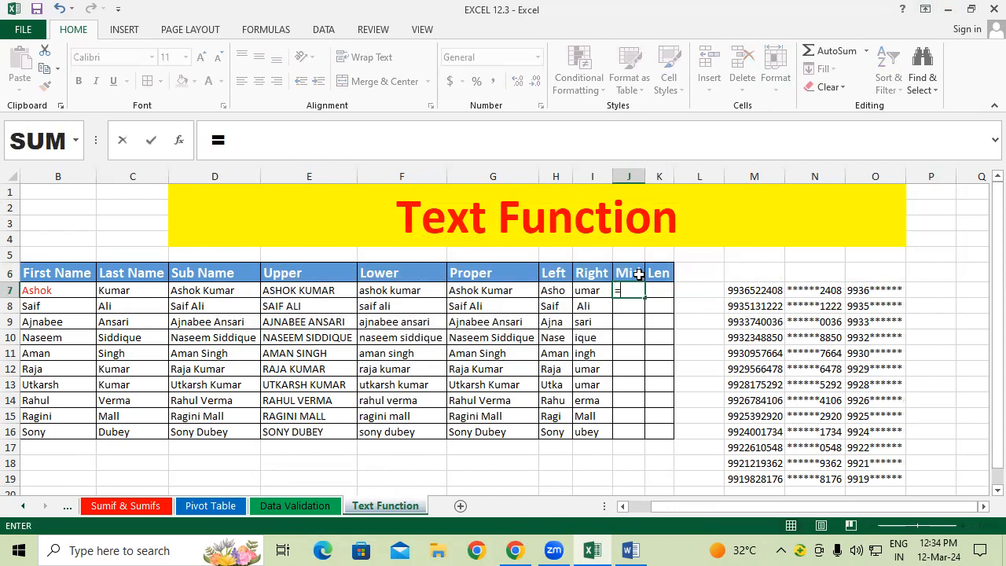
{"action": "key", "text": "Tab"}
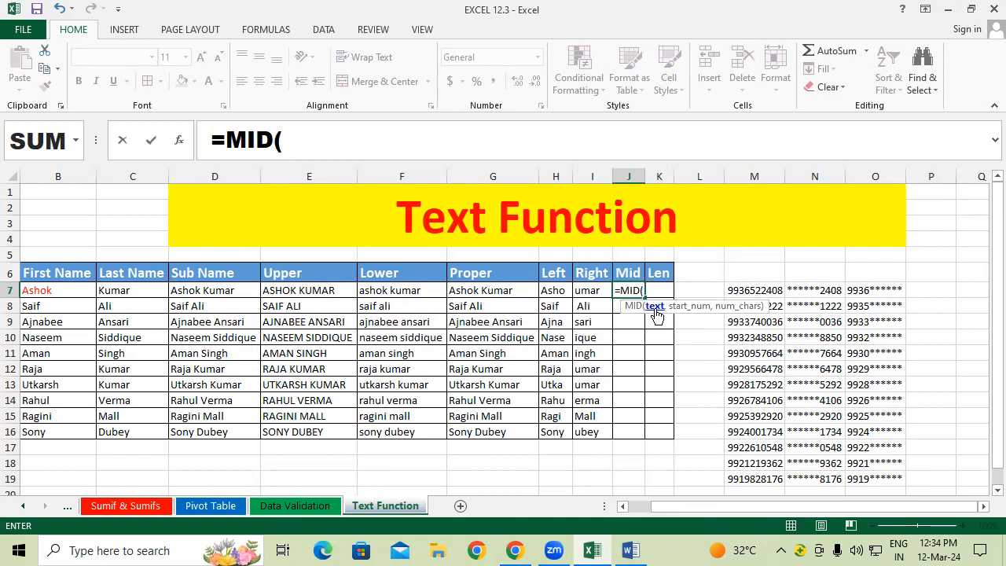
{"action": "left_click", "coordinate": [211, 290]}
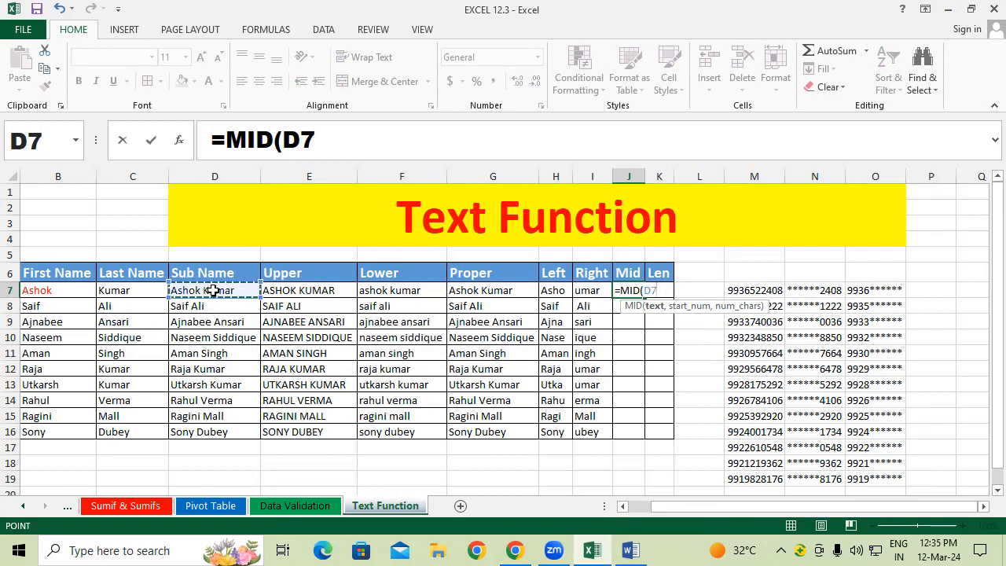
{"action": "type", "text": ","}
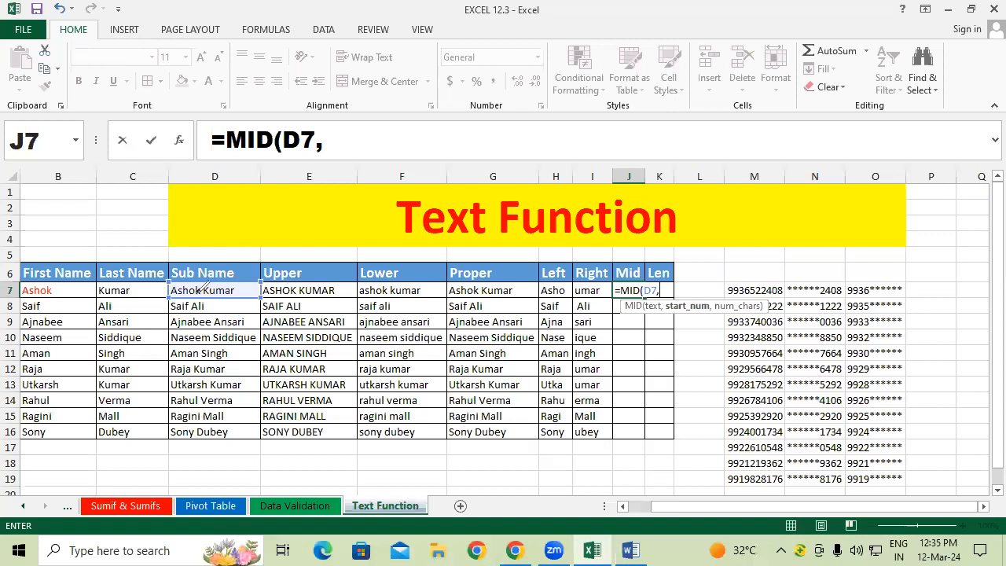
Step: Annotate the start position 3 and length 4 on screen with the pen, then clear the annotations
{"action": "left_click", "coordinate": [199, 292]}
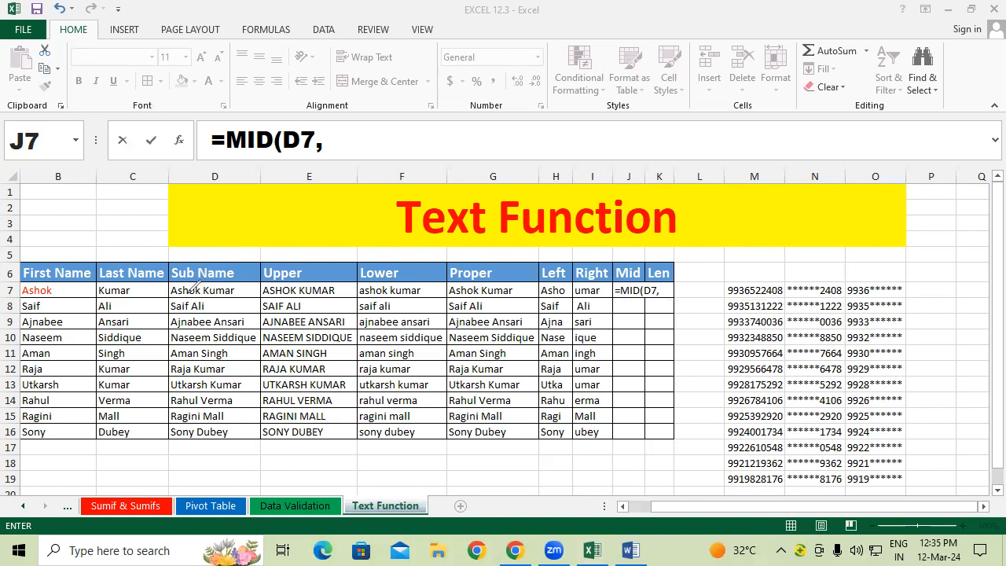
{"action": "left_click_drag", "start_coordinate": [220, 251], "coordinate": [233, 274]}
{"action": "mouse_move", "coordinate": [298, 237]}
{"action": "left_mouse_down"}
{"action": "mouse_move", "coordinate": [308, 254]}
{"action": "mouse_move", "coordinate": [323, 242]}
{"action": "left_mouse_up"}
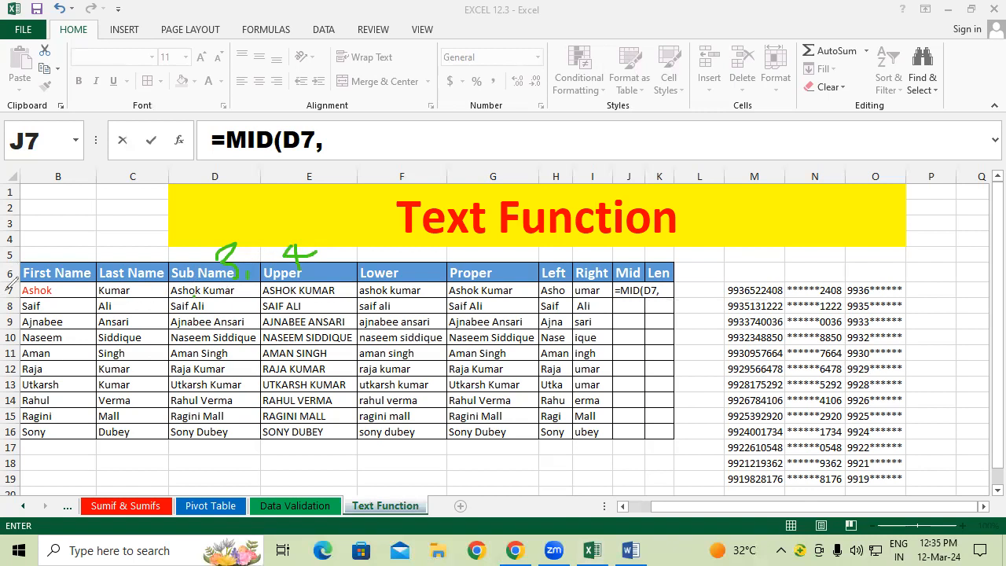
{"action": "left_click", "coordinate": [67, 367]}
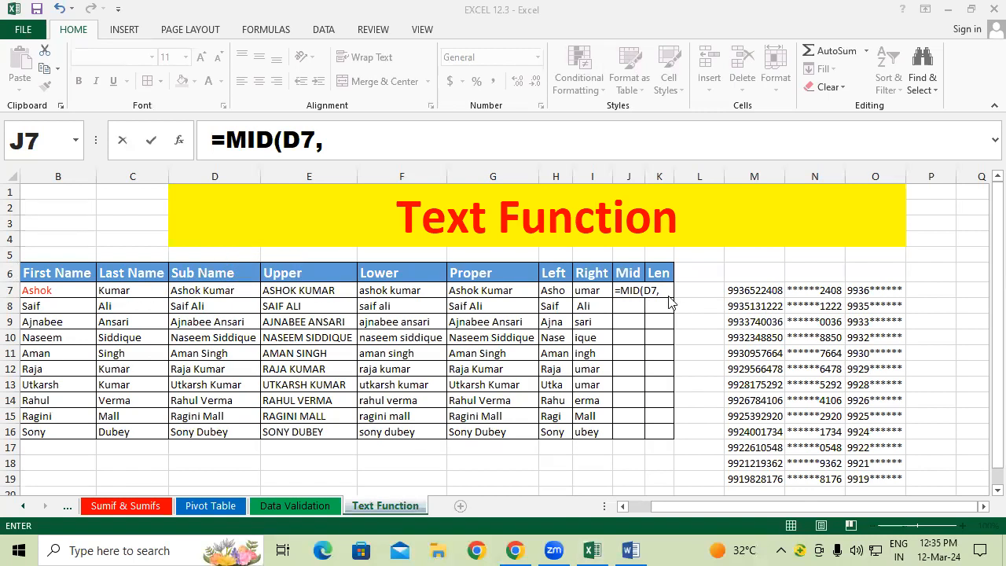
{"action": "left_click", "coordinate": [671, 288]}
{"action": "type", "text": "3,"}
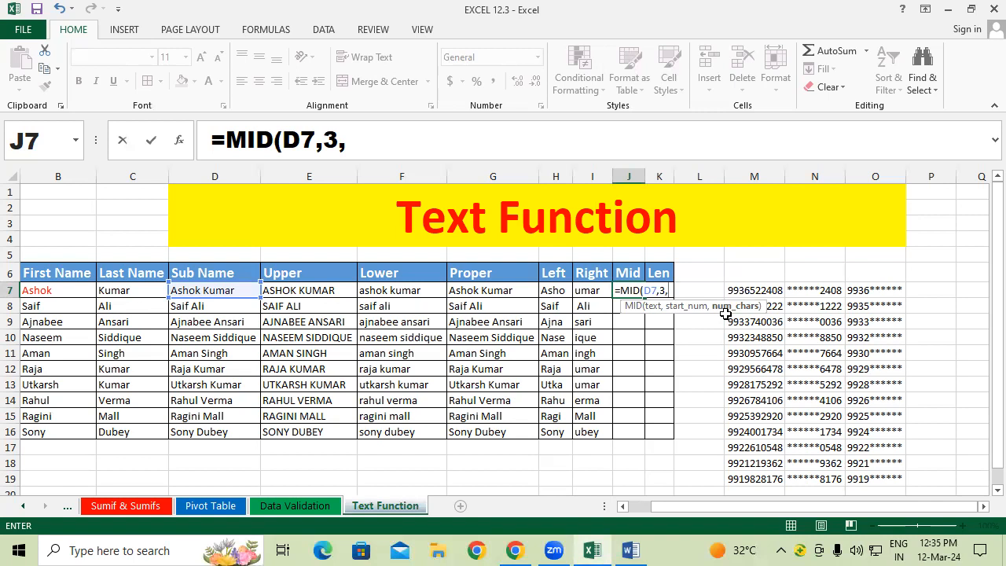
{"action": "type", "text": "4)"}
{"action": "key", "text": "Return"}
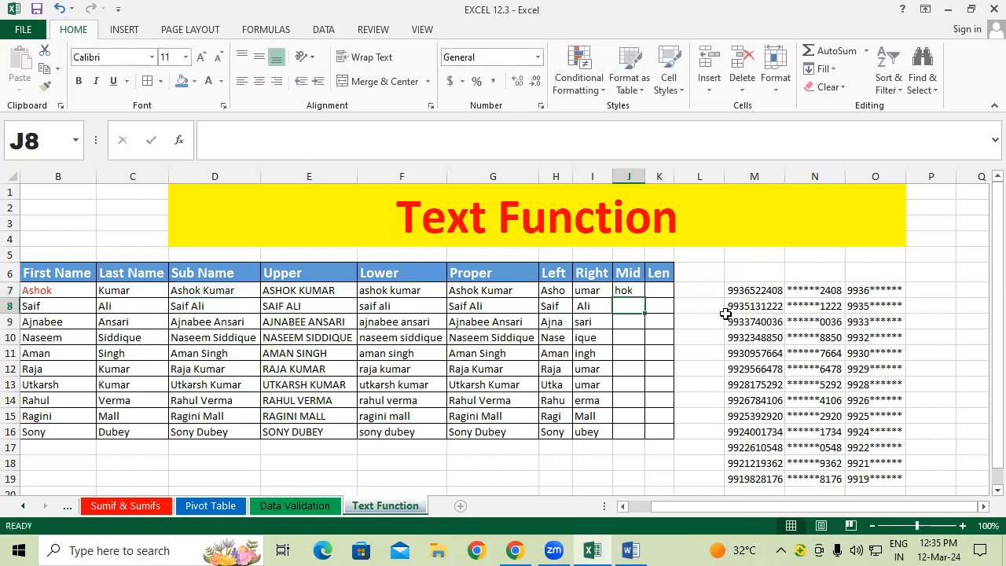
{"action": "left_click", "coordinate": [638, 291]}
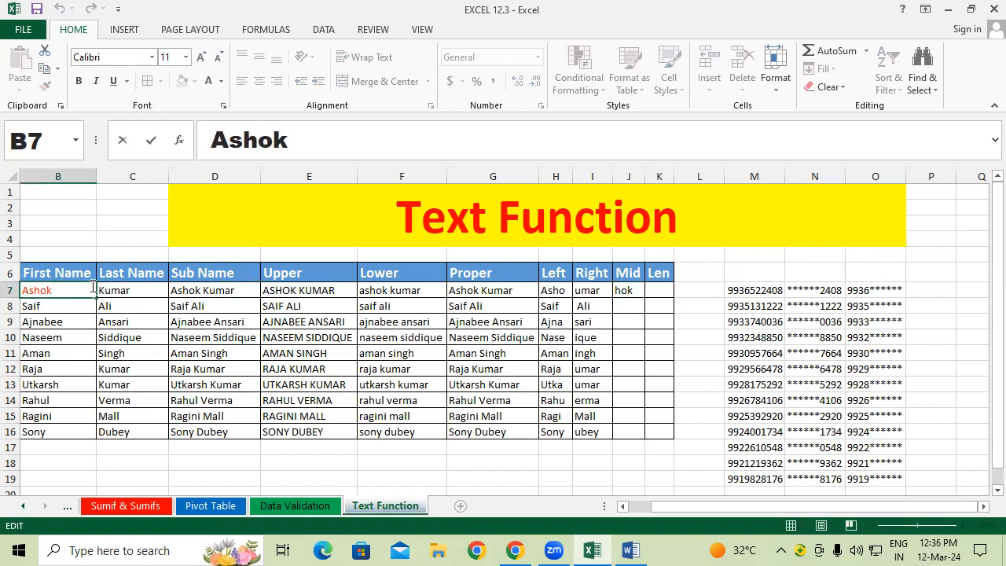
Step: Fill J7's MID formula down to J16 and widen column J slightly
{"action": "left_click", "coordinate": [623, 290]}
{"action": "left_click_drag", "start_coordinate": [646, 297], "coordinate": [647, 440]}
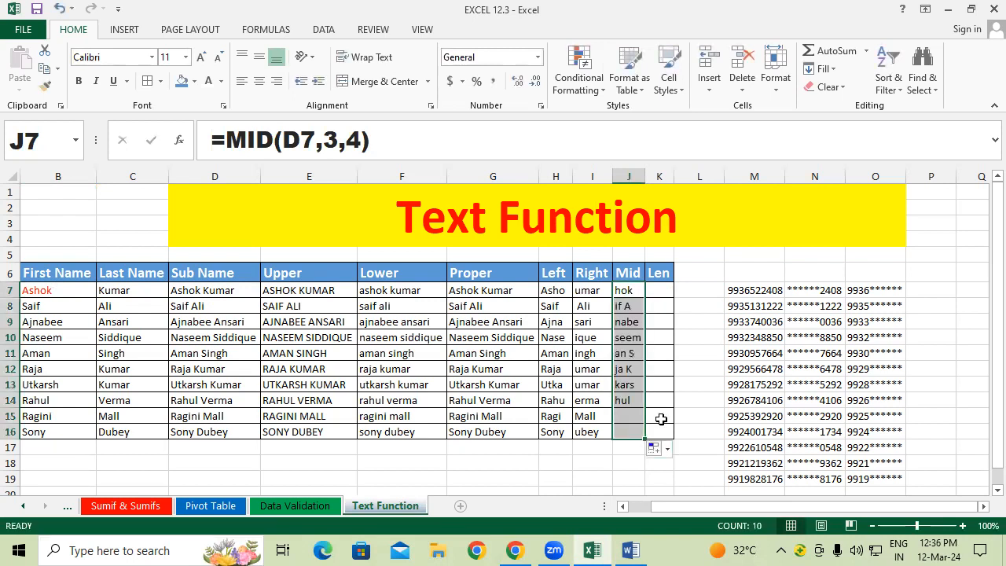
{"action": "left_click", "coordinate": [659, 384]}
{"action": "left_click_drag", "start_coordinate": [649, 174], "coordinate": [653, 177]}
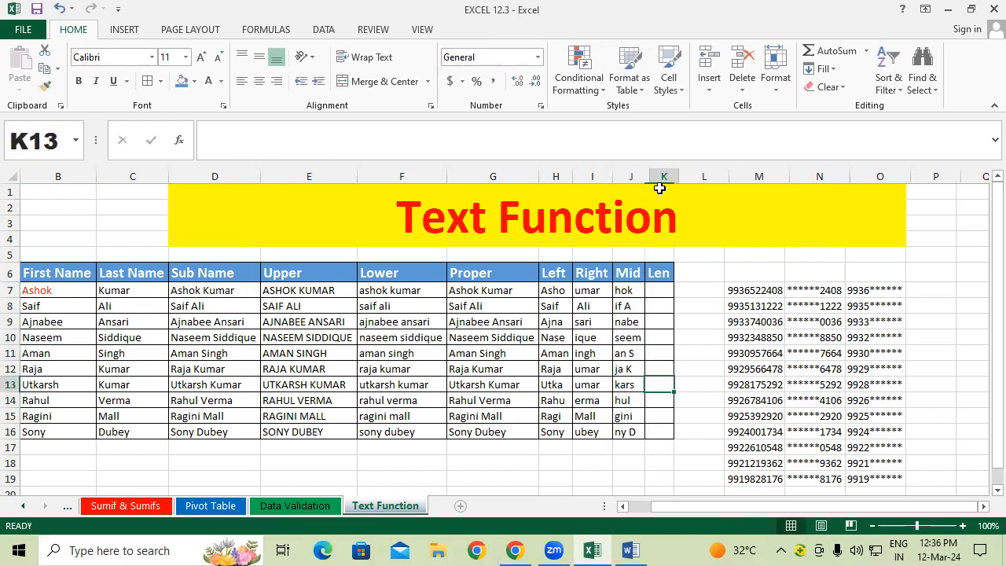
{"action": "left_click", "coordinate": [662, 325]}
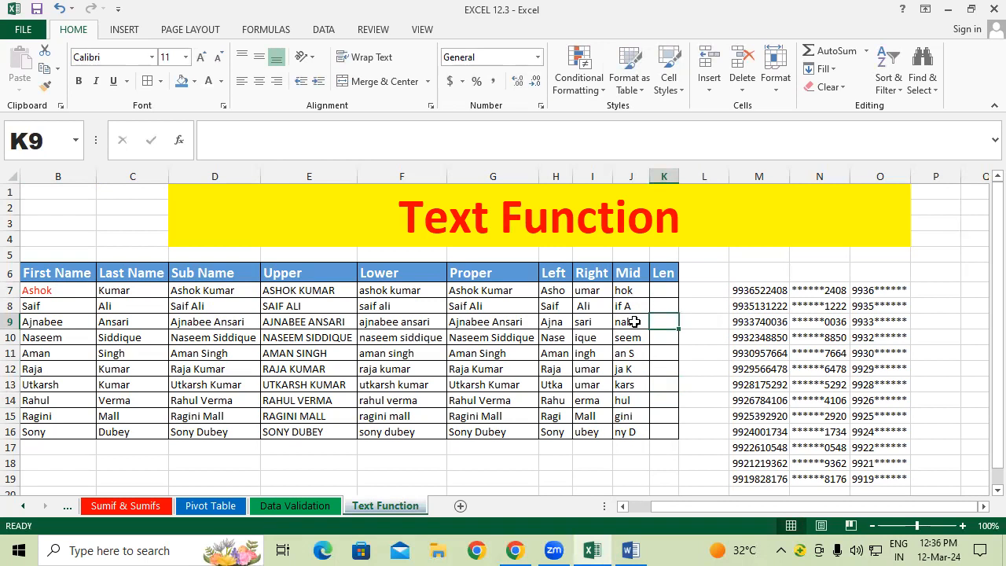
Step: Compare the MID results for Naseem, row 12 and Rahul against their first names
{"action": "left_click_drag", "start_coordinate": [631, 337], "coordinate": [59, 336]}
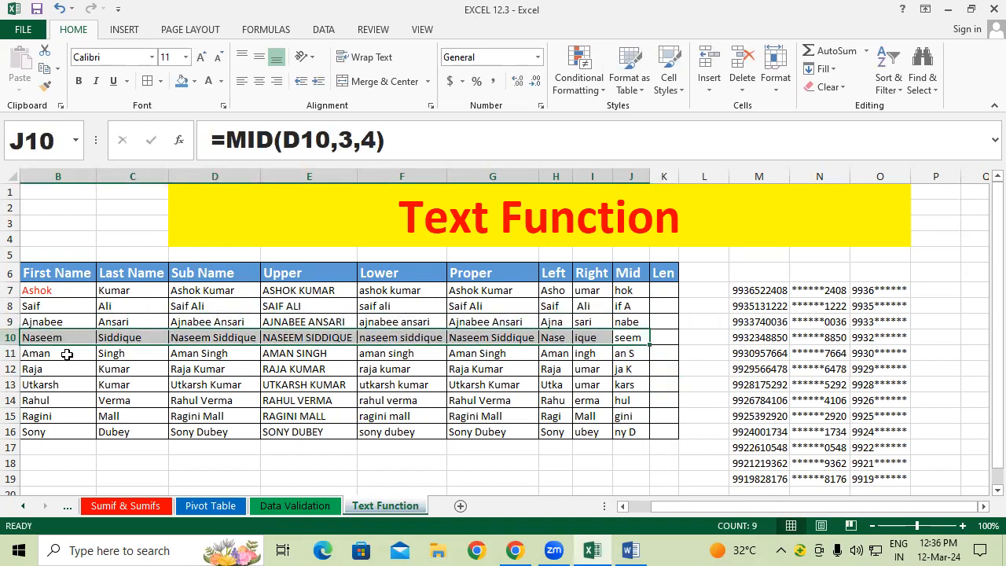
{"action": "left_click", "coordinate": [40, 335]}
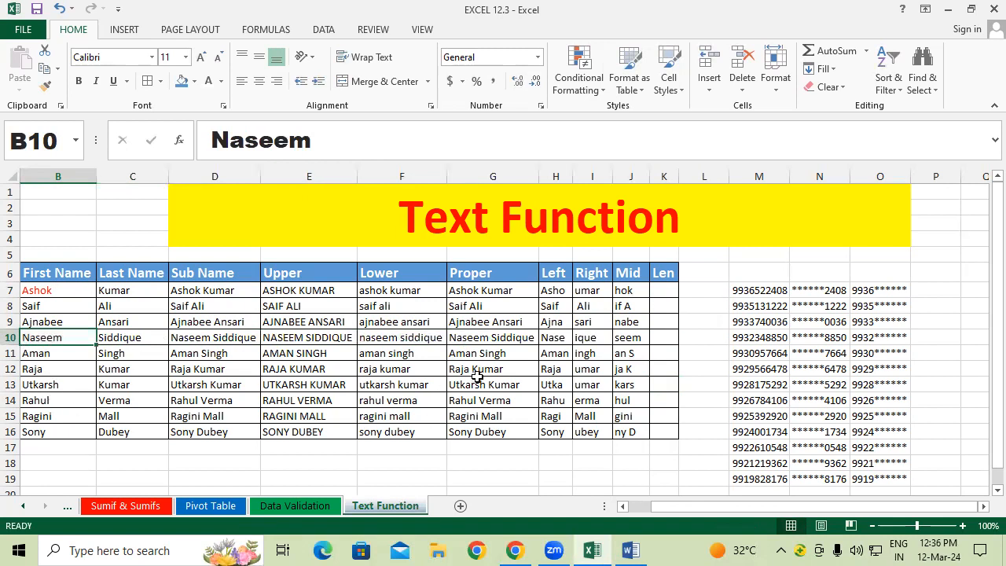
{"action": "left_click", "coordinate": [642, 338]}
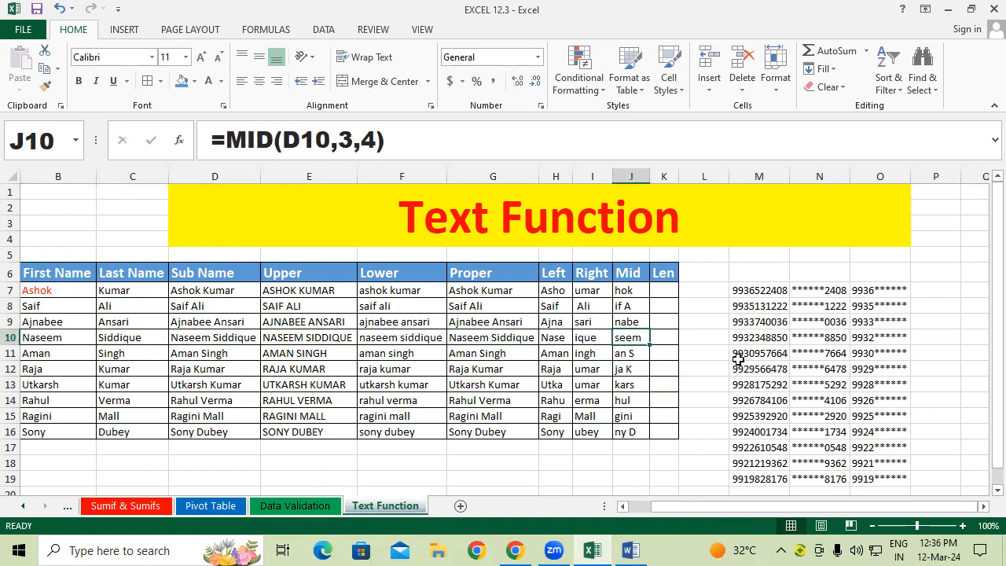
{"action": "left_click", "coordinate": [631, 366]}
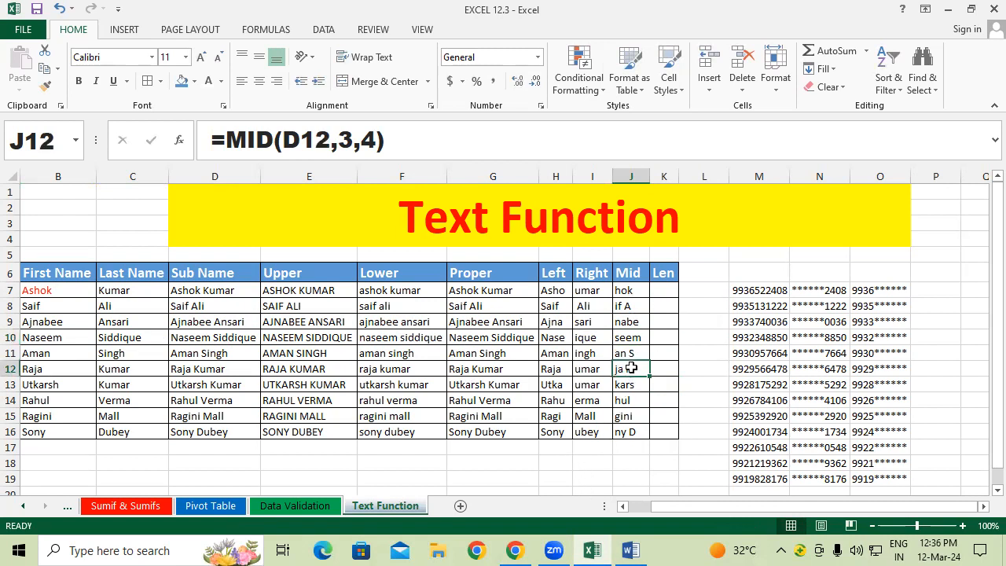
{"action": "left_click", "coordinate": [637, 396]}
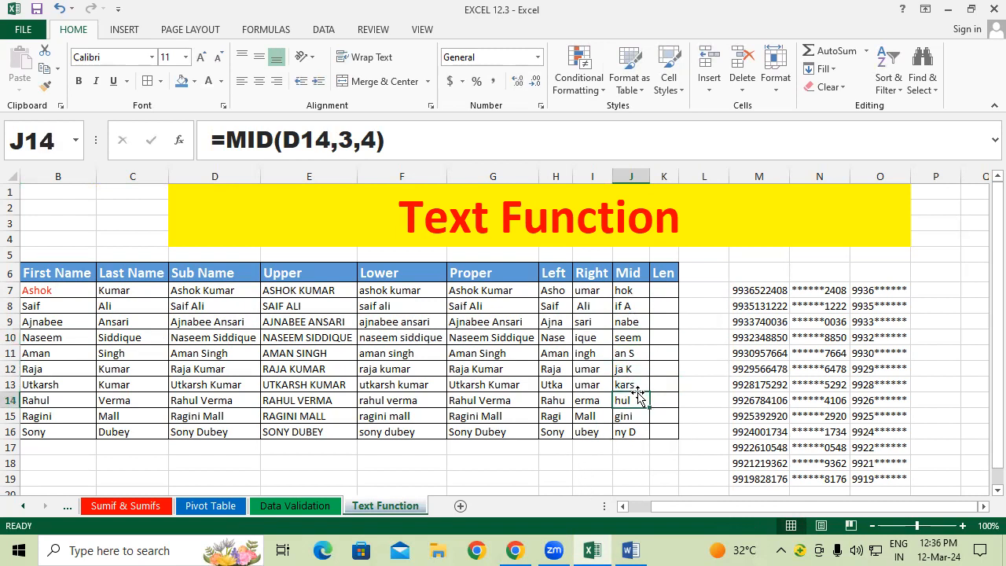
{"action": "left_click", "coordinate": [71, 400]}
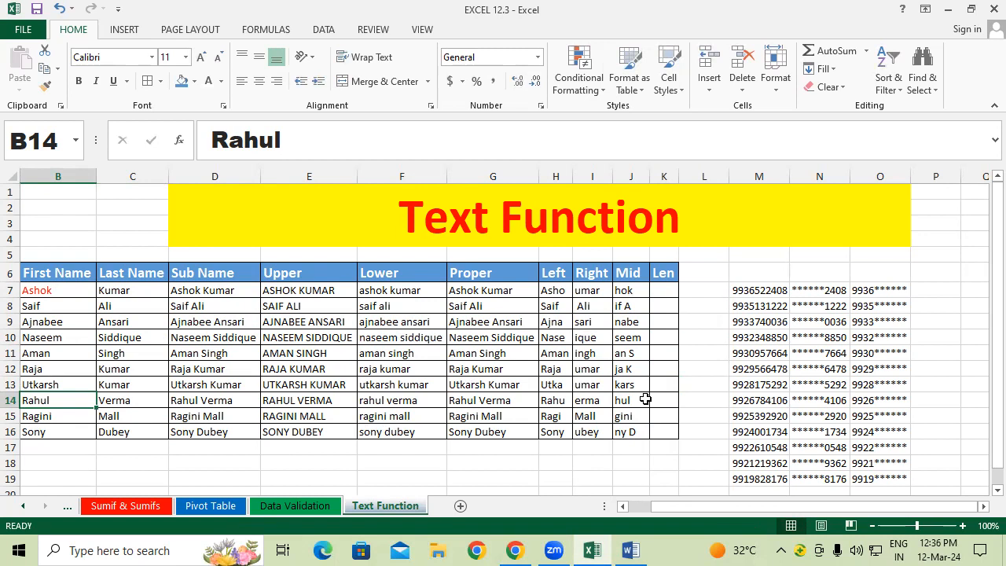
Step: Test B14 by deleting Rahul's trailing space, checking J14, then restoring the space
{"action": "double_click", "coordinate": [74, 398]}
{"action": "key", "text": "BackSpace"}
{"action": "key", "text": "Return"}
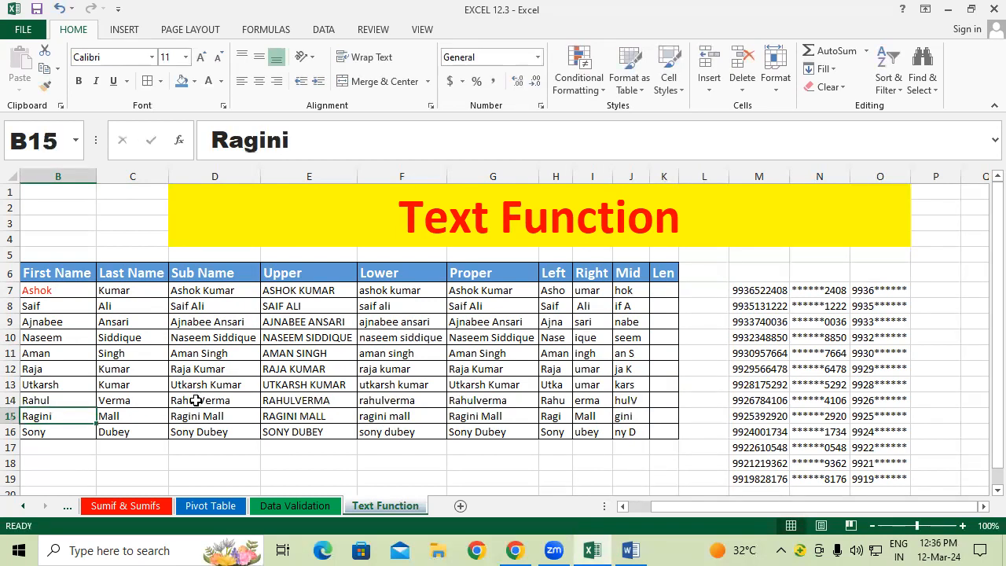
{"action": "left_click", "coordinate": [635, 399]}
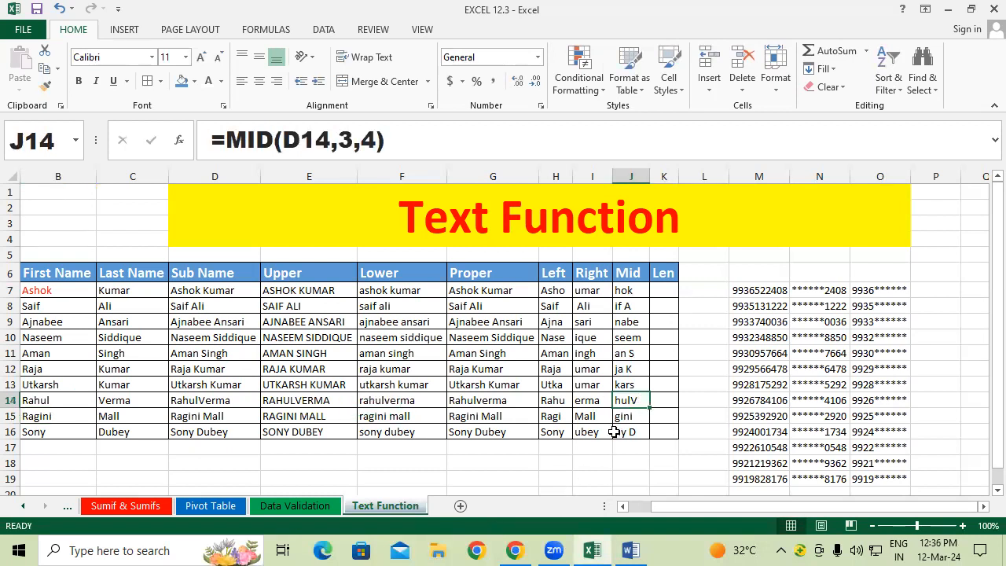
{"action": "left_click", "coordinate": [72, 399]}
{"action": "double_click", "coordinate": [71, 399]}
{"action": "left_click", "coordinate": [316, 414]}
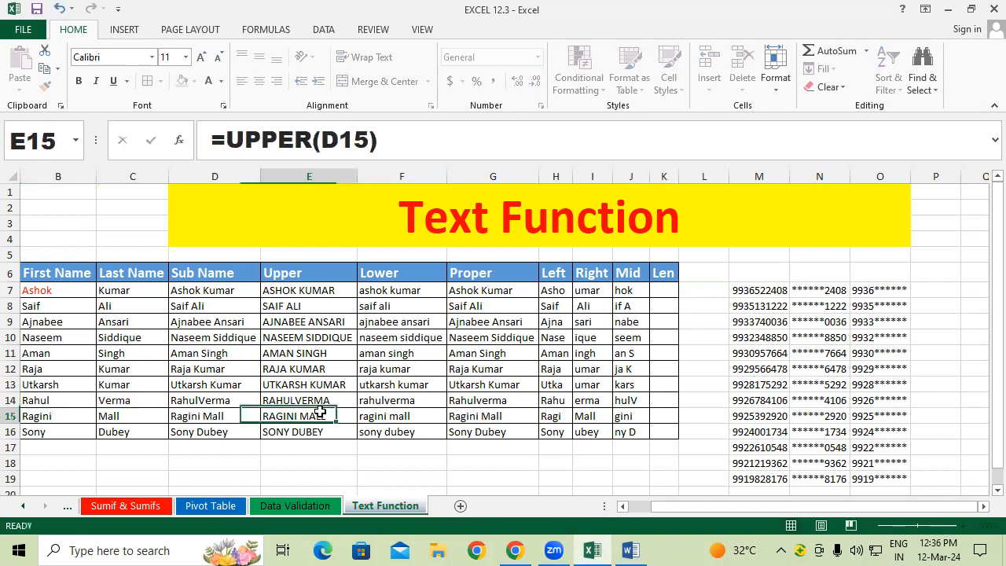
{"action": "left_click", "coordinate": [669, 291]}
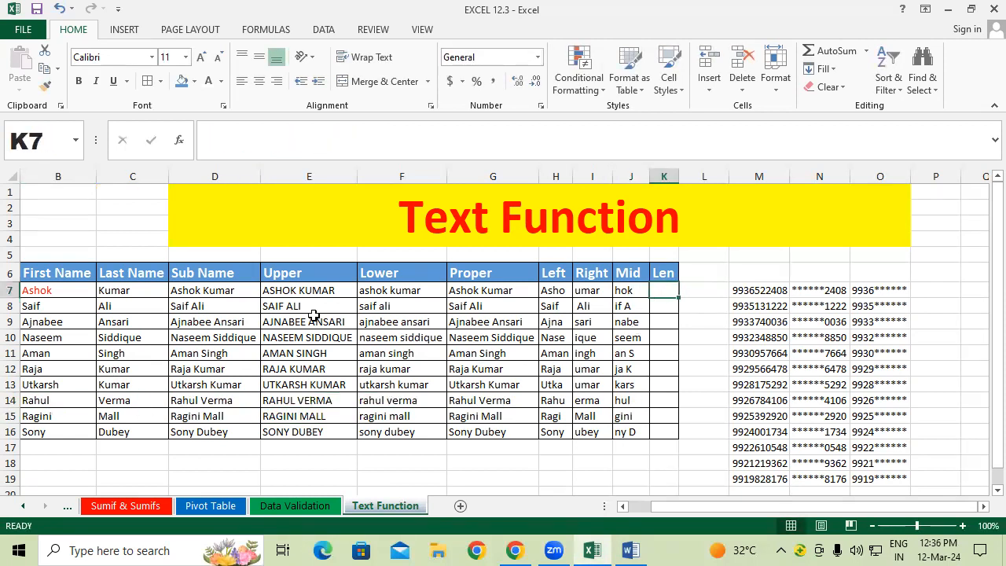
Step: Enter =LEN(D7) in K7, after cancelling an accidental entry in D7
{"action": "left_click", "coordinate": [186, 294]}
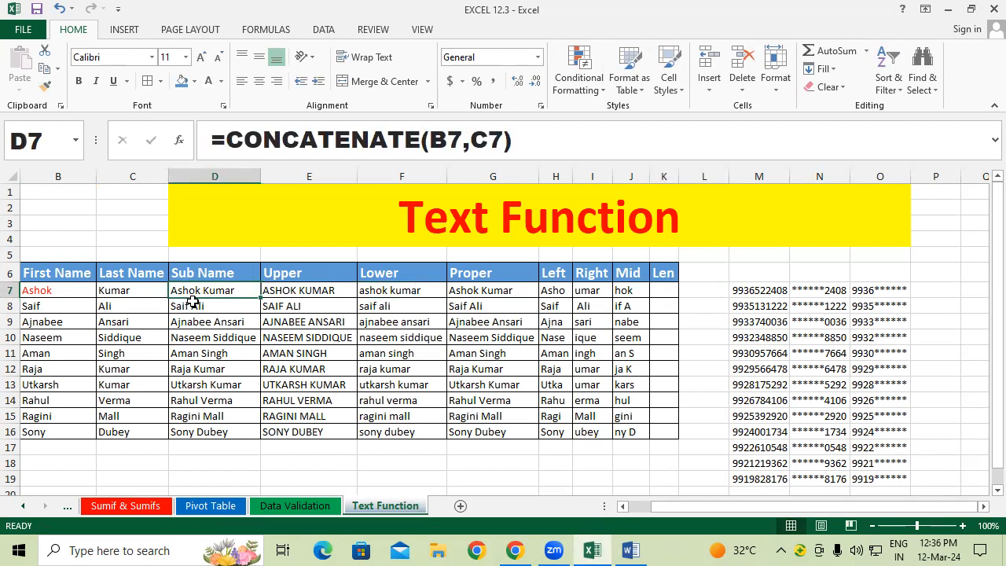
{"action": "type", "text": "=len"}
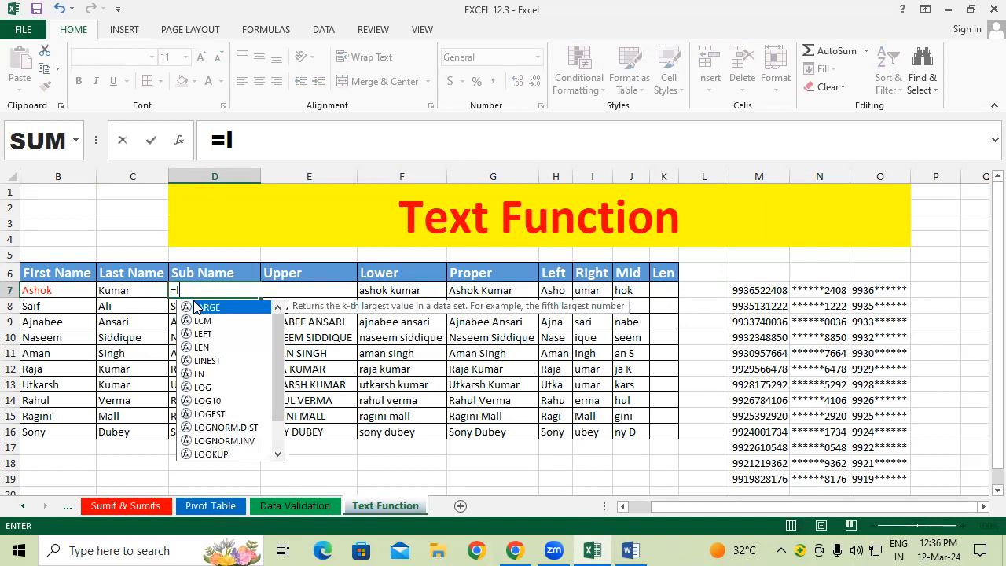
{"action": "key", "text": "Tab"}
{"action": "key", "text": "Escape"}
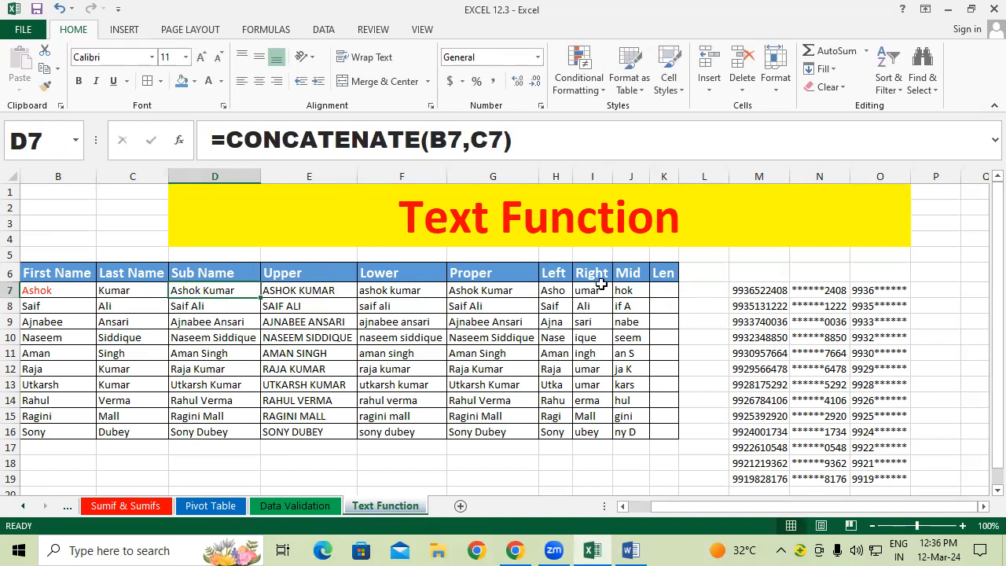
{"action": "left_click", "coordinate": [664, 291]}
{"action": "type", "text": "=len"}
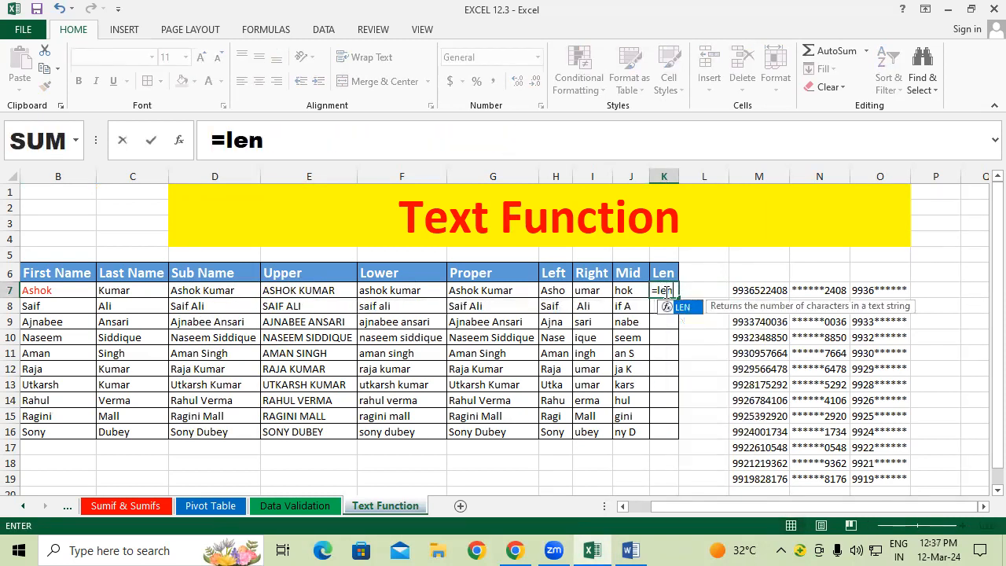
{"action": "key", "text": "Tab"}
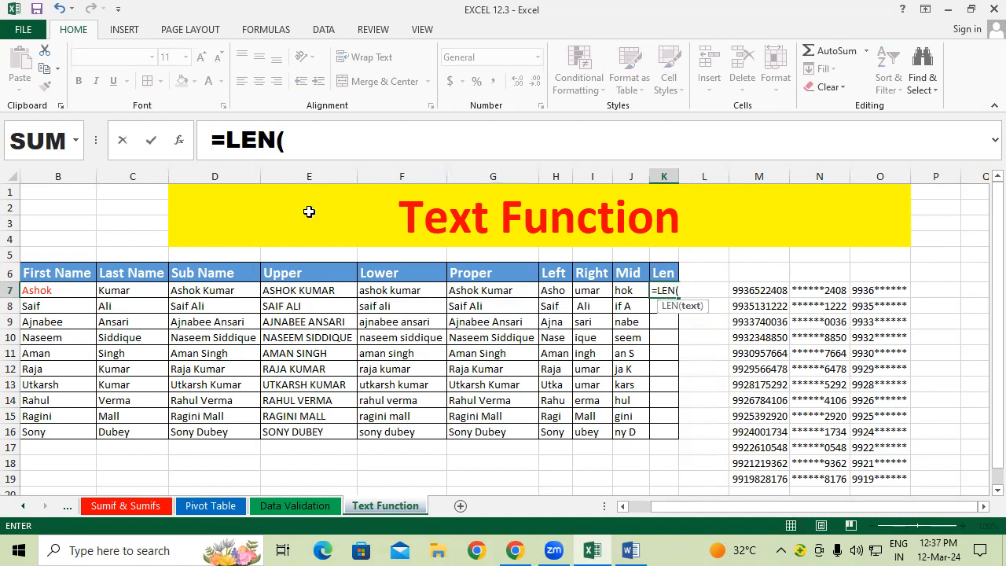
{"action": "left_click", "coordinate": [186, 290]}
{"action": "type", "text": ")"}
{"action": "key", "text": "Return"}
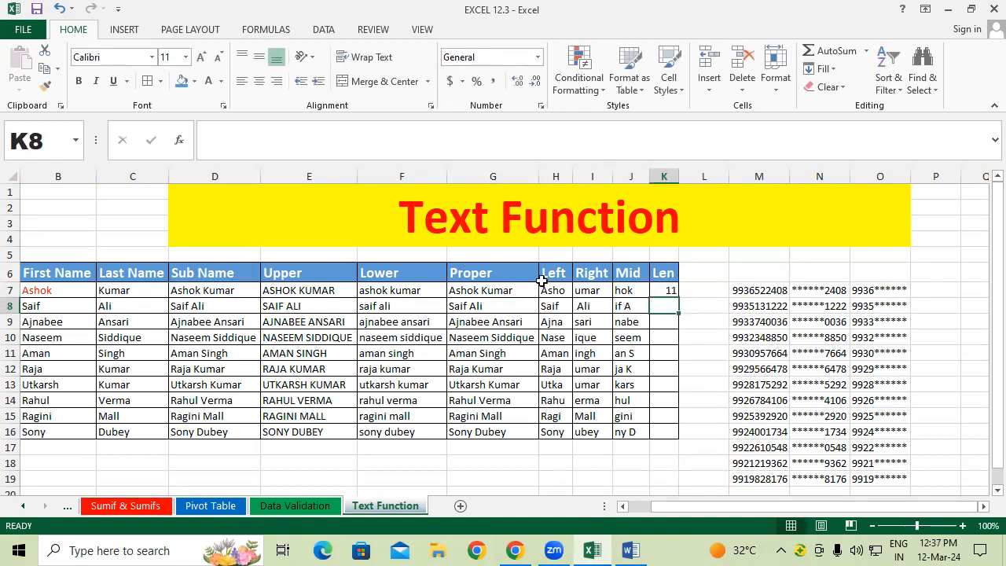
Step: Copy the LEN formula down to K16, giving counts like 11, 8, 14 and 15
{"action": "left_click", "coordinate": [667, 291]}
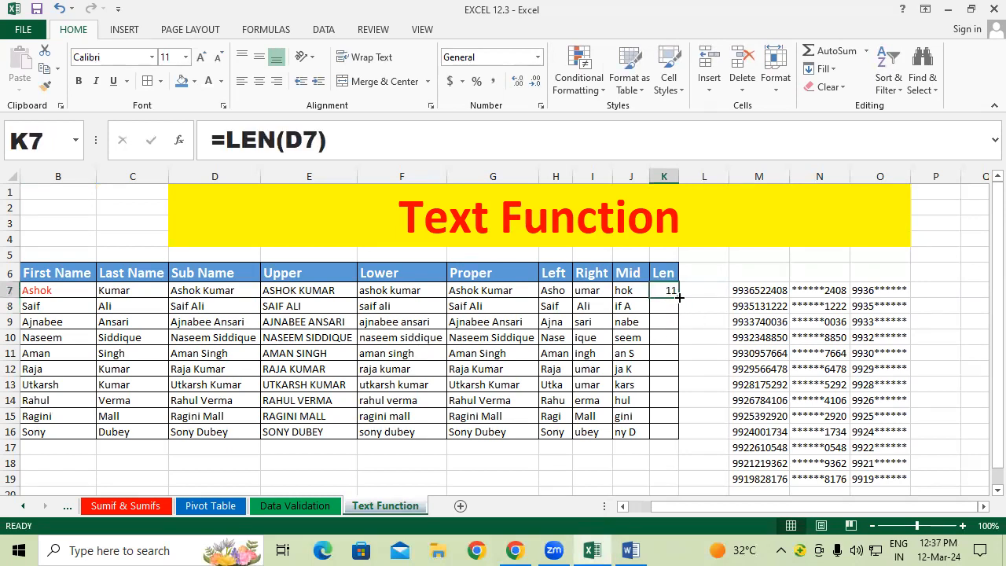
{"action": "double_click", "coordinate": [678, 298]}
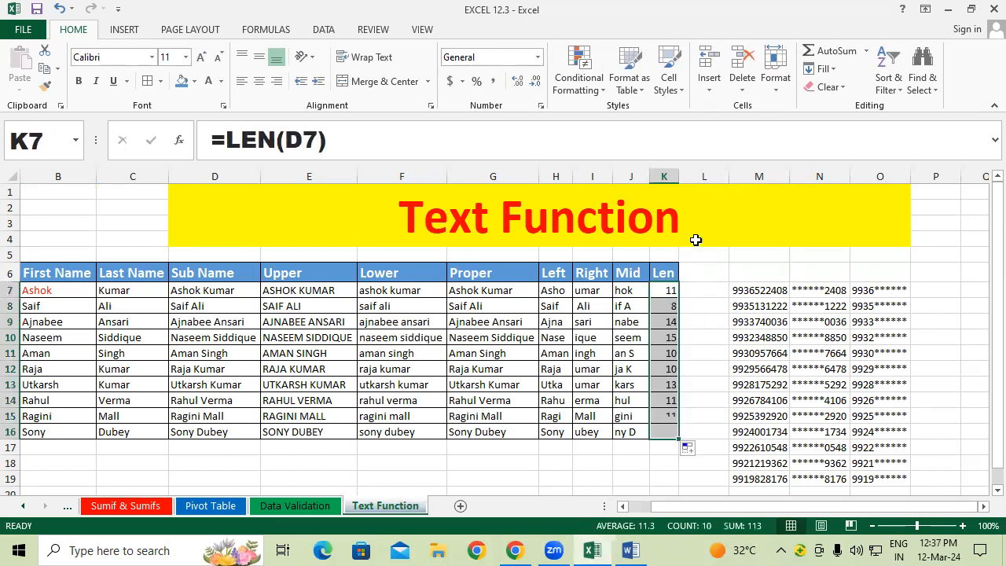
{"action": "left_click", "coordinate": [703, 339]}
{"action": "left_click_drag", "start_coordinate": [656, 339], "coordinate": [55, 334]}
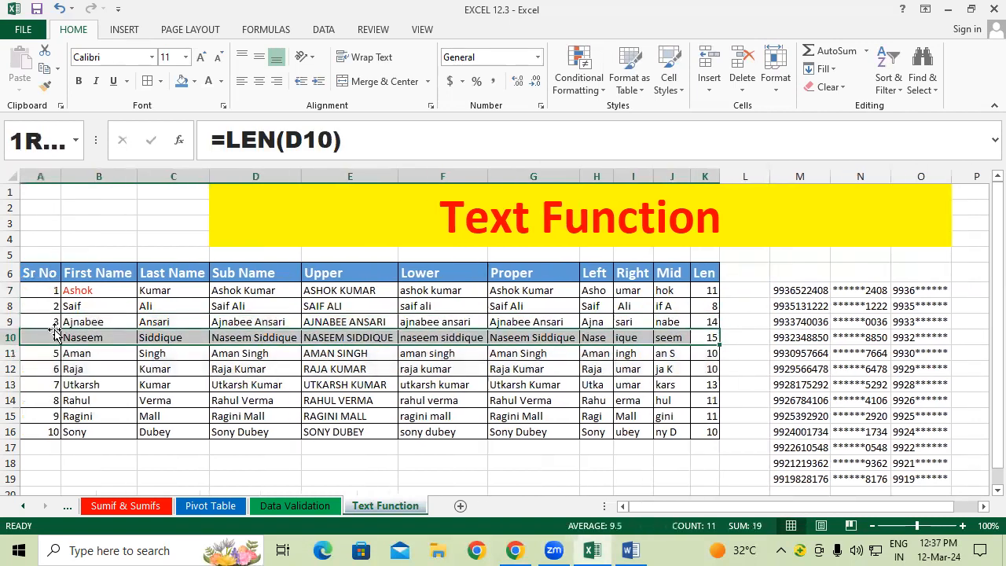
{"action": "left_click", "coordinate": [751, 333]}
{"action": "left_click_drag", "start_coordinate": [697, 324], "coordinate": [112, 321]}
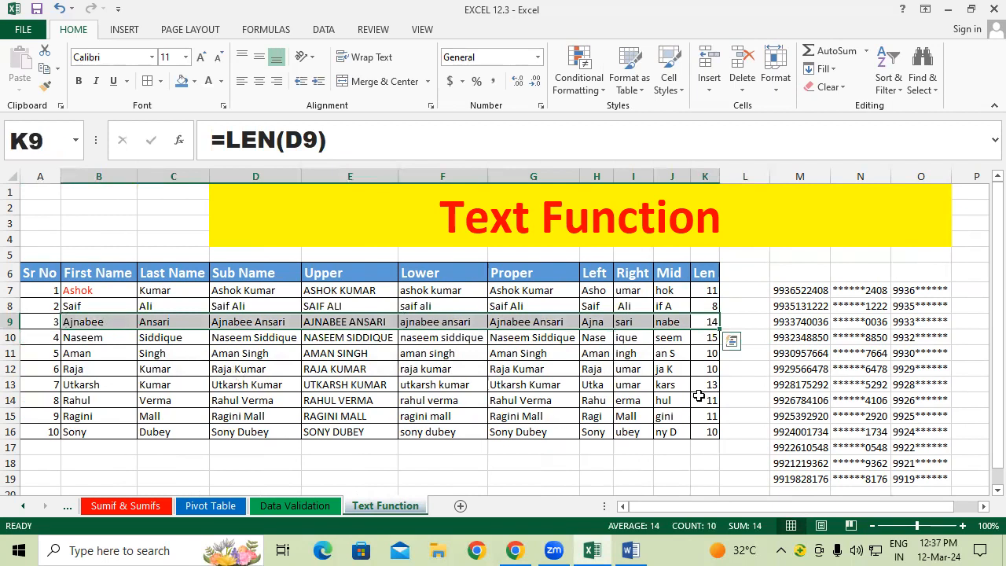
{"action": "left_click_drag", "start_coordinate": [703, 385], "coordinate": [95, 383]}
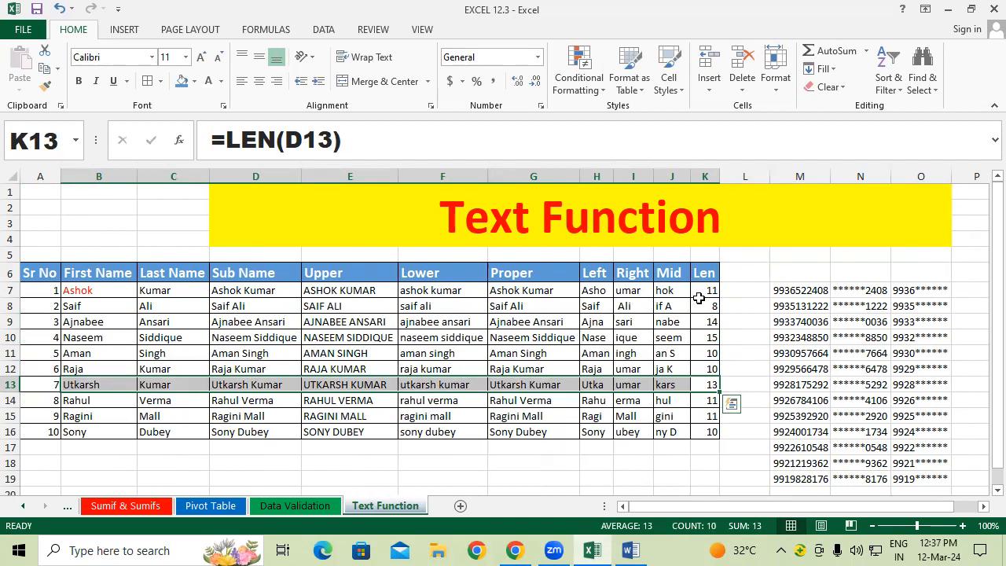
{"action": "left_click_drag", "start_coordinate": [701, 402], "coordinate": [73, 415]}
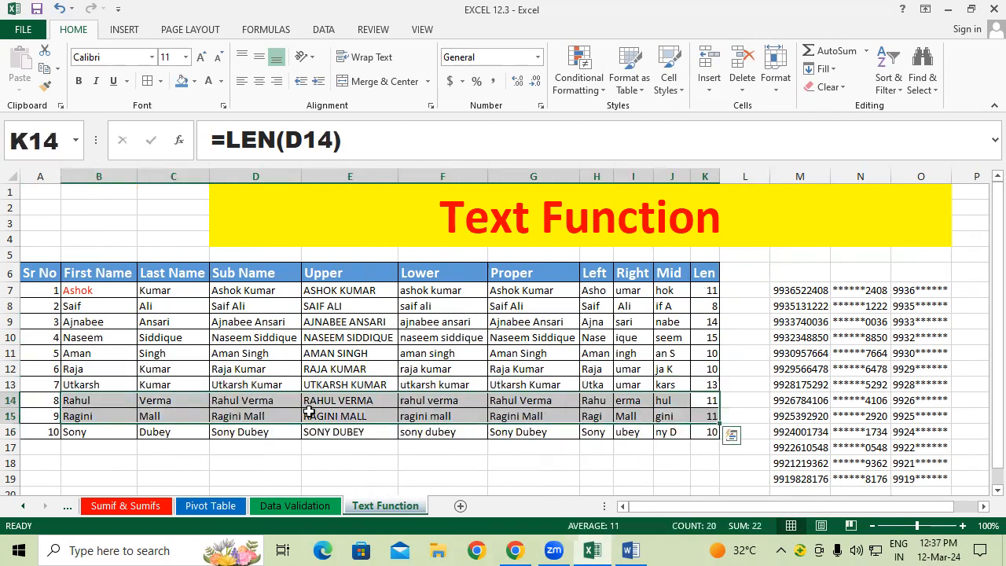
{"action": "left_click", "coordinate": [135, 292]}
{"action": "left_click", "coordinate": [533, 305]}
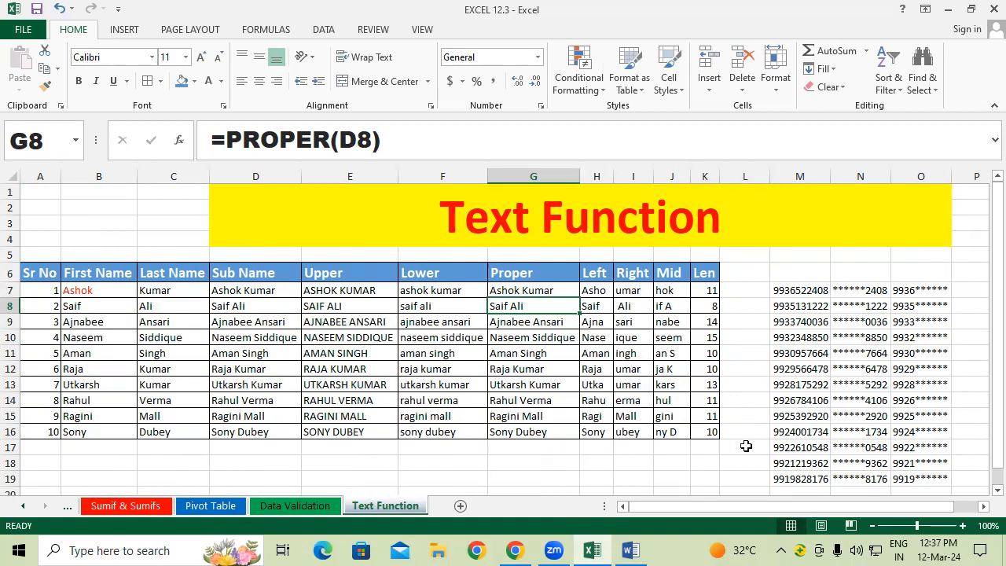
{"action": "left_click", "coordinate": [245, 385]}
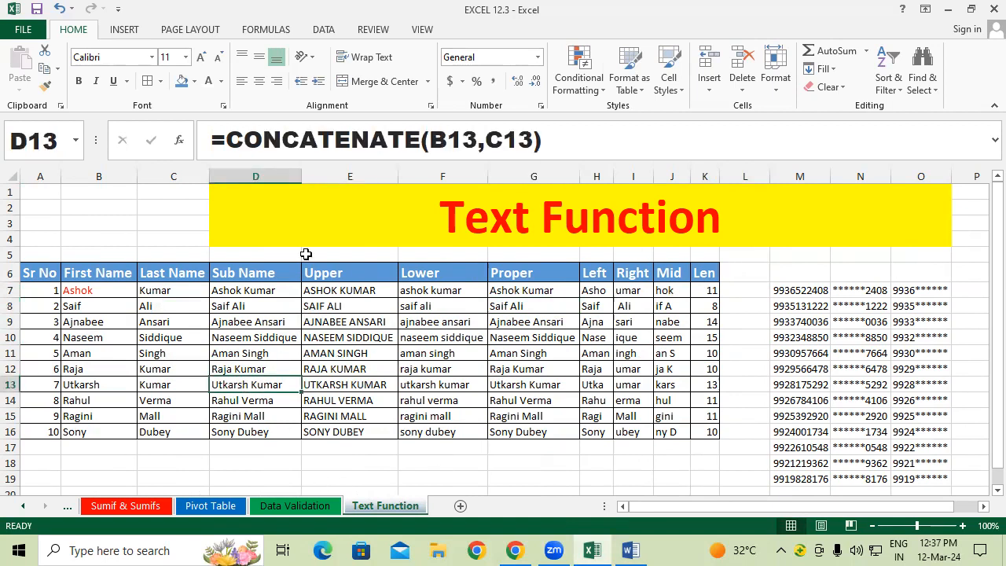
{"action": "left_click", "coordinate": [82, 290]}
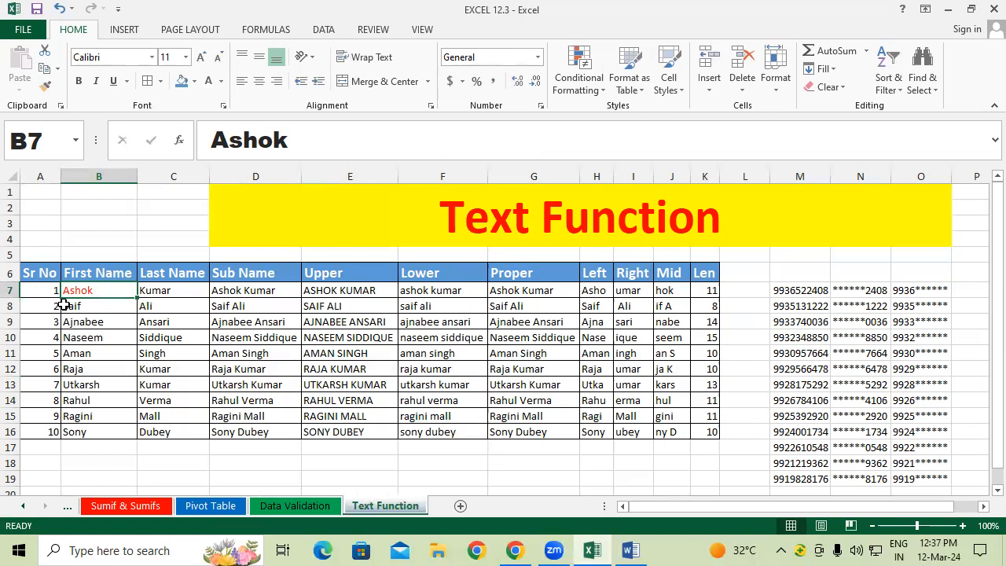
{"action": "left_click", "coordinate": [179, 291]}
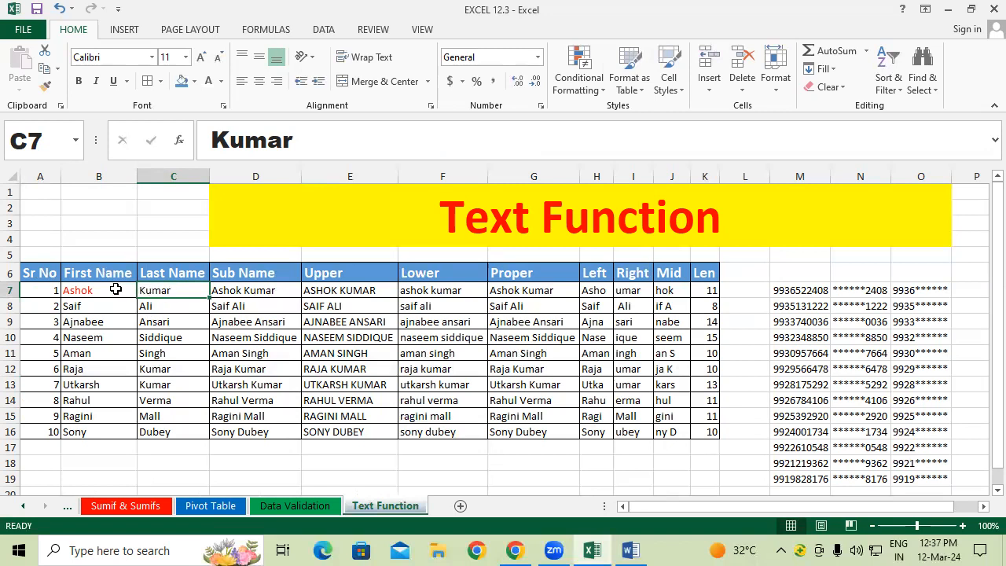
{"action": "left_click", "coordinate": [711, 290]}
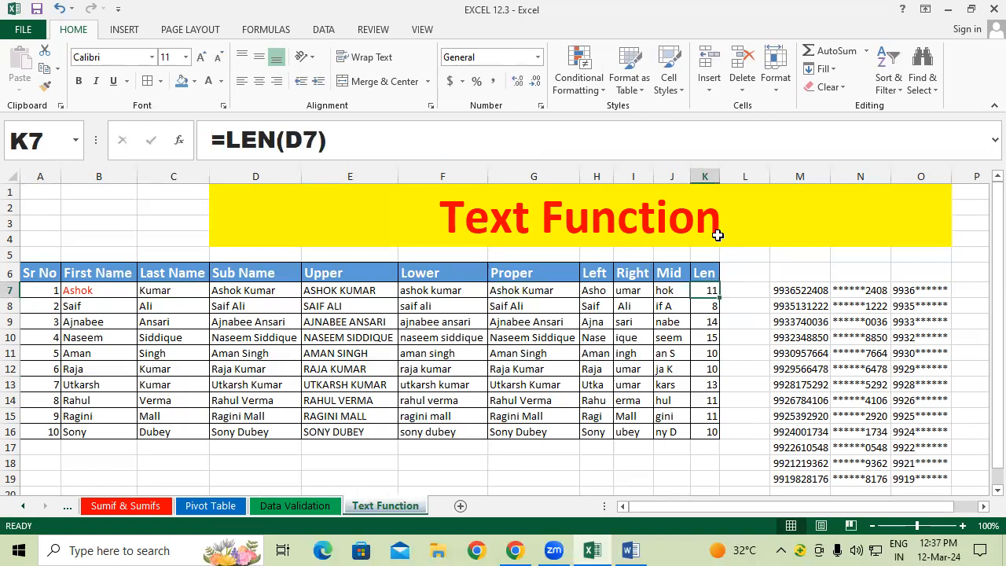
{"action": "scroll", "coordinate": [712, 267], "scroll_direction": "down", "scroll_amount": 2}
{"action": "scroll", "coordinate": [716, 272], "scroll_direction": "up", "scroll_amount": 2}
Step: Merge and centre the Text Function title over A1:K4, undoing an initial A1:O4 merge
{"action": "left_click", "coordinate": [244, 226]}
{"action": "left_click_drag", "start_coordinate": [39, 191], "coordinate": [426, 227]}
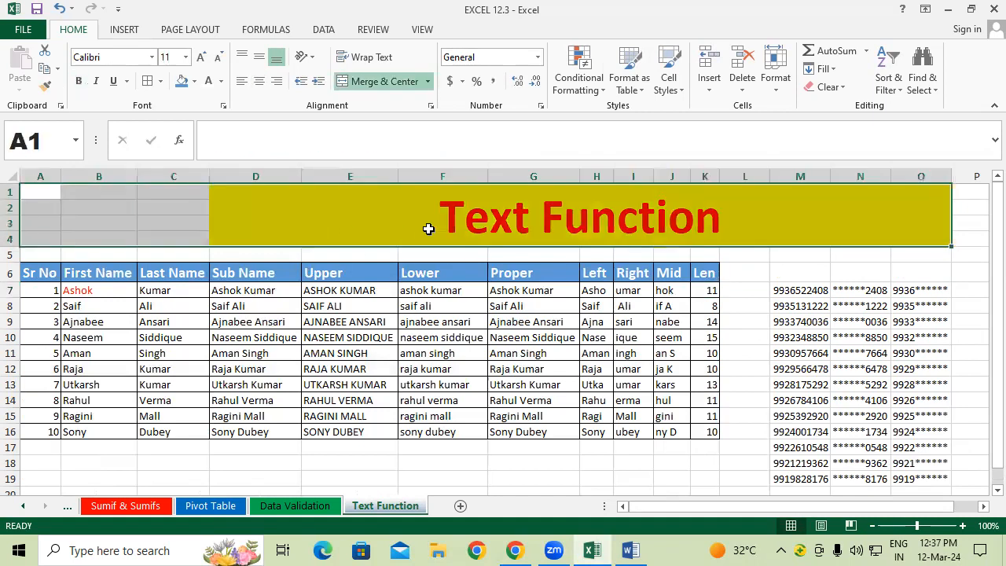
{"action": "left_click", "coordinate": [373, 81]}
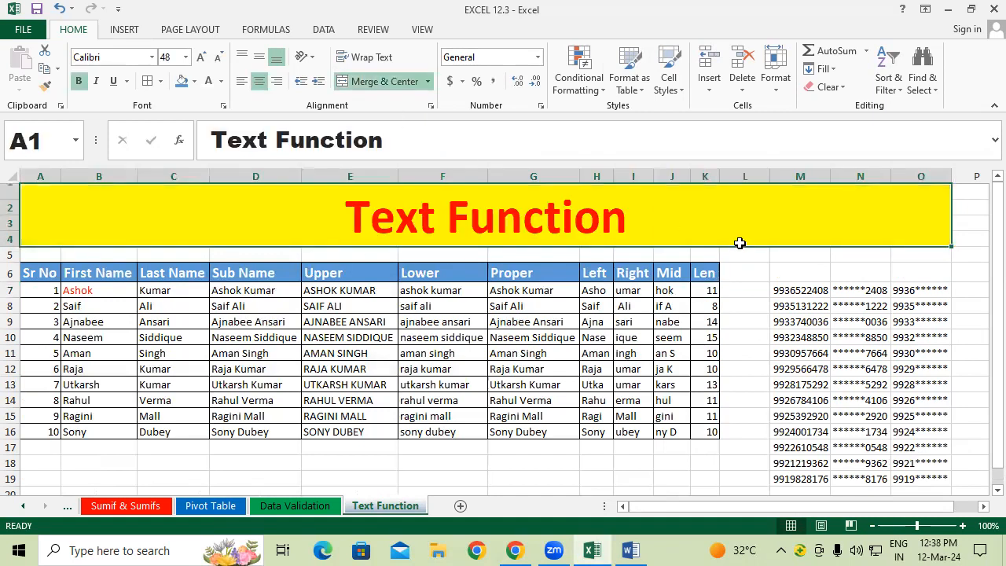
{"action": "left_click", "coordinate": [369, 81]}
{"action": "left_click_drag", "start_coordinate": [39, 191], "coordinate": [678, 228]}
{"action": "left_click", "coordinate": [384, 81]}
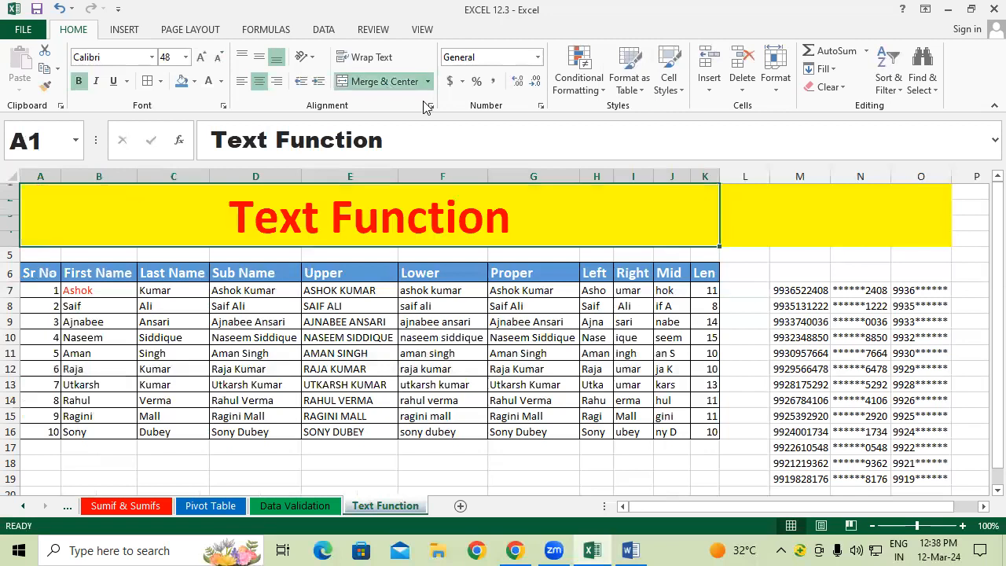
Step: Clear All on L1:P4 to remove the leftover yellow fill
{"action": "left_click_drag", "start_coordinate": [973, 242], "coordinate": [727, 186]}
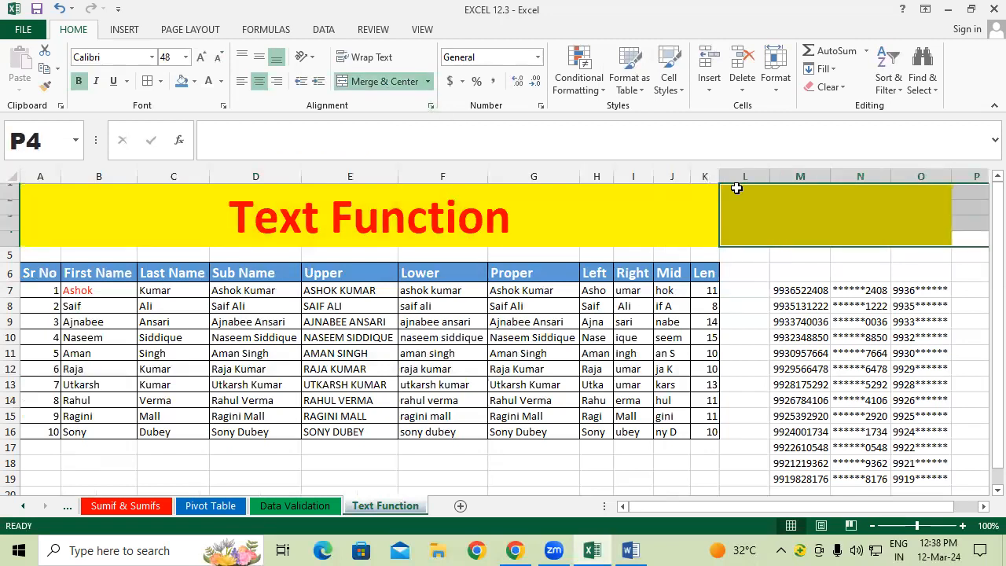
{"action": "left_click", "coordinate": [827, 87]}
{"action": "left_click", "coordinate": [838, 105]}
{"action": "left_click", "coordinate": [645, 341]}
{"action": "left_click_drag", "start_coordinate": [822, 506], "coordinate": [723, 506]}
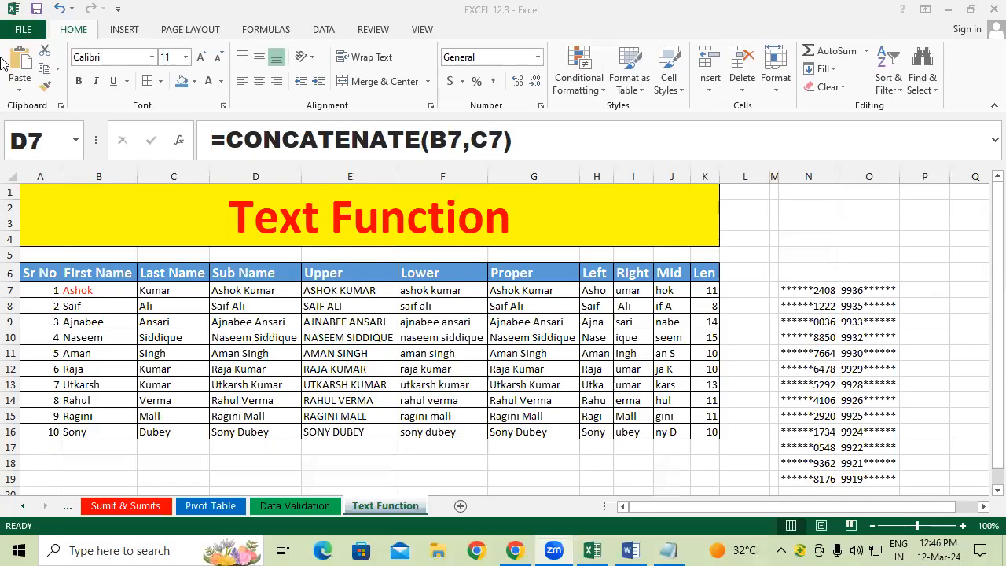
Step: Auto-fit column M and delete the earlier masked results in N7:O19
{"action": "left_click", "coordinate": [777, 174]}
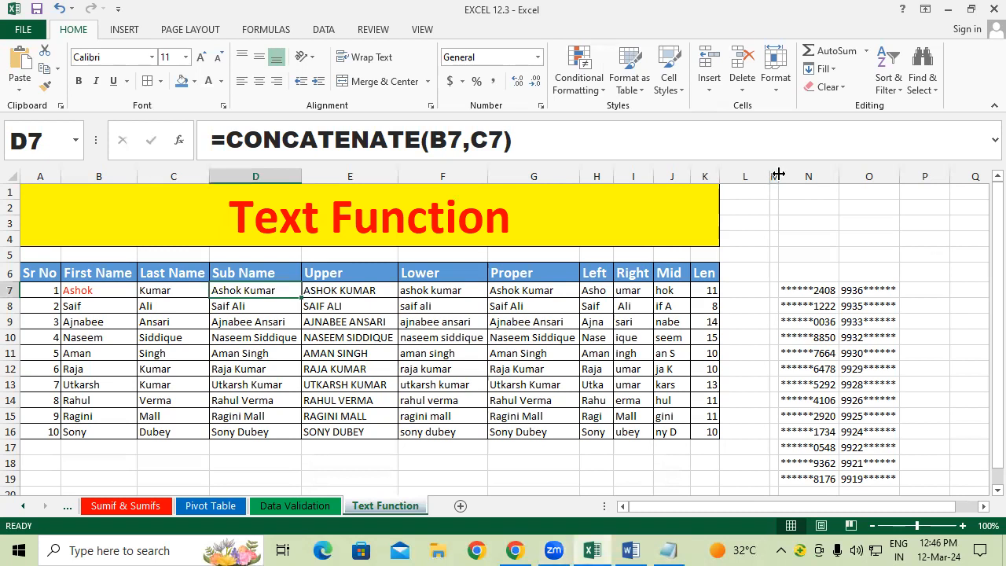
{"action": "double_click", "coordinate": [781, 169]}
{"action": "left_click_drag", "start_coordinate": [859, 290], "coordinate": [927, 478]}
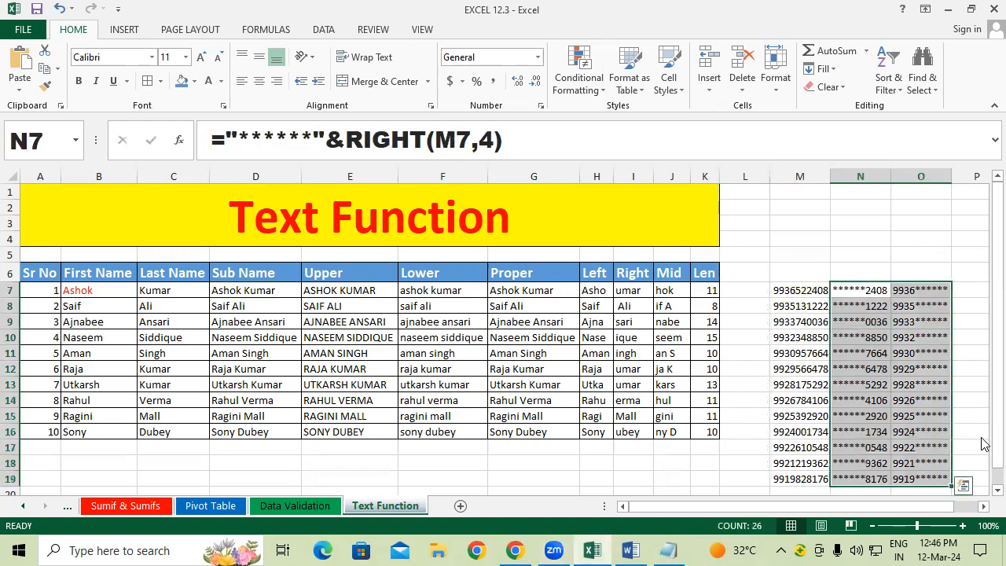
{"action": "key", "text": "Delete"}
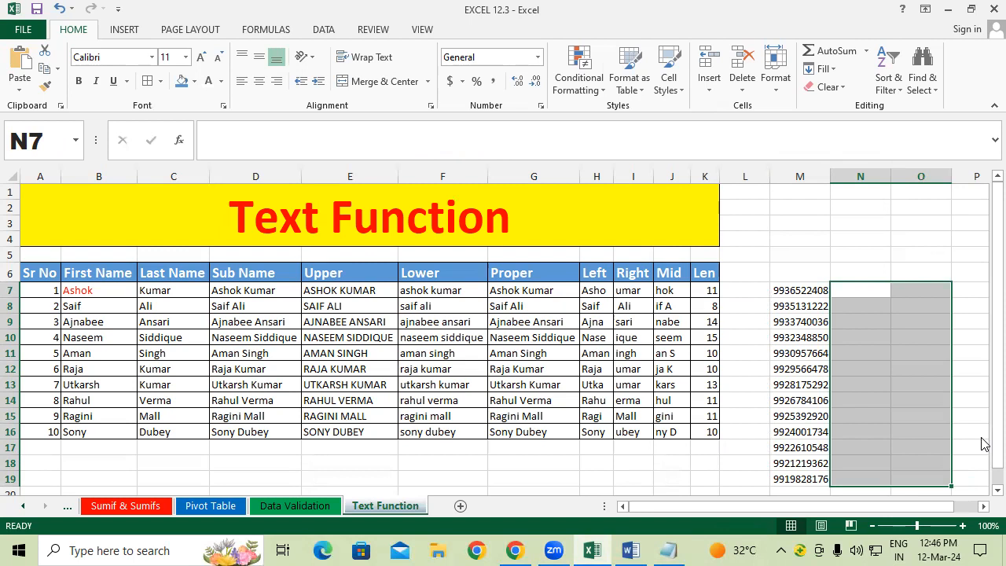
Step: Enter ="******"&RIGHT(M7,4) in N7, showing ******2408
{"action": "type", "text": "="}
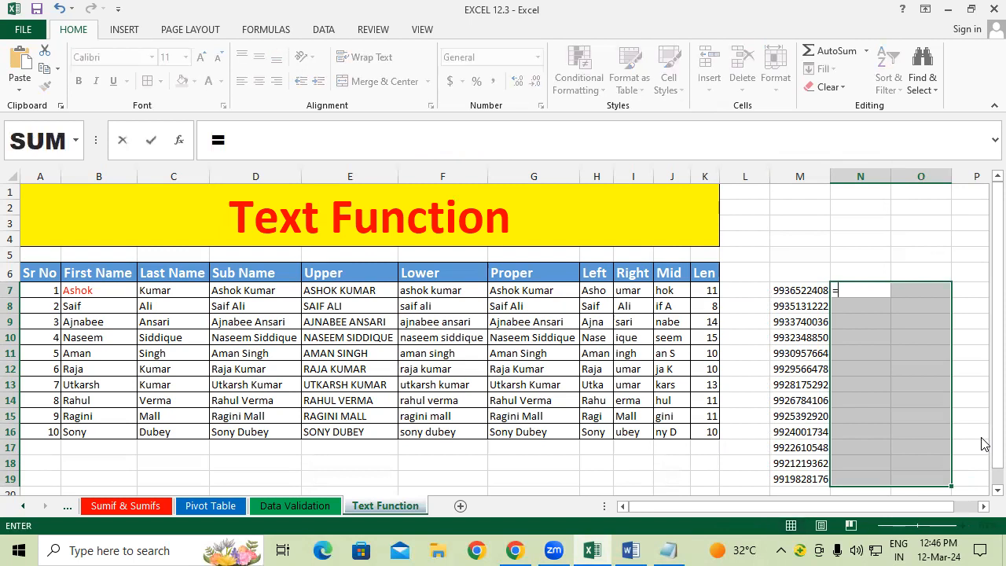
{"action": "type", "text": "\"XXXXXX"}
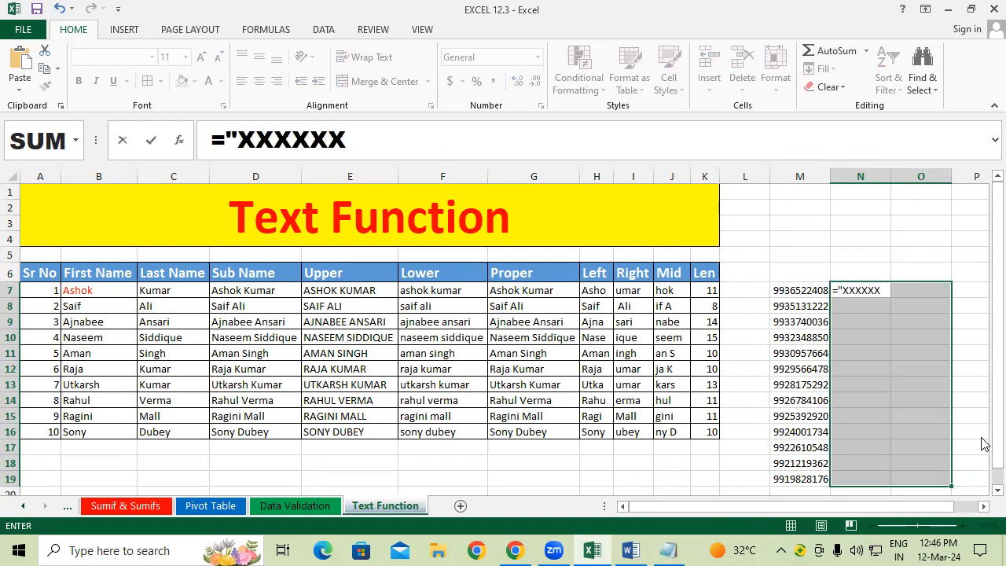
{"action": "key", "text": "BackSpace"}
{"action": "key", "text": "BackSpace"}
{"action": "key", "text": "BackSpace"}
{"action": "key", "text": "BackSpace"}
{"action": "key", "text": "BackSpace"}
{"action": "key", "text": "BackSpace"}
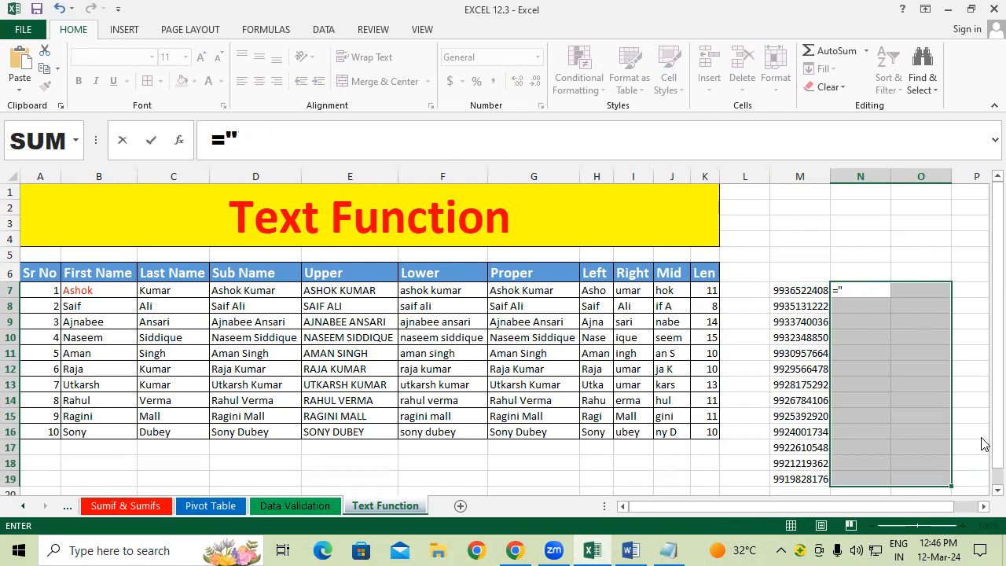
{"action": "type", "text": "******"}
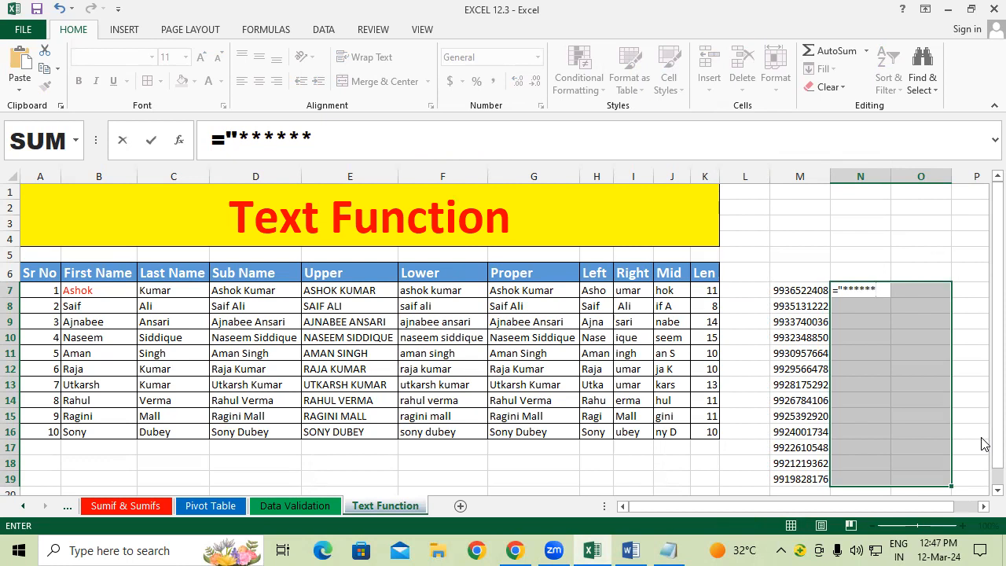
{"action": "type", "text": "\"&RIGHT("}
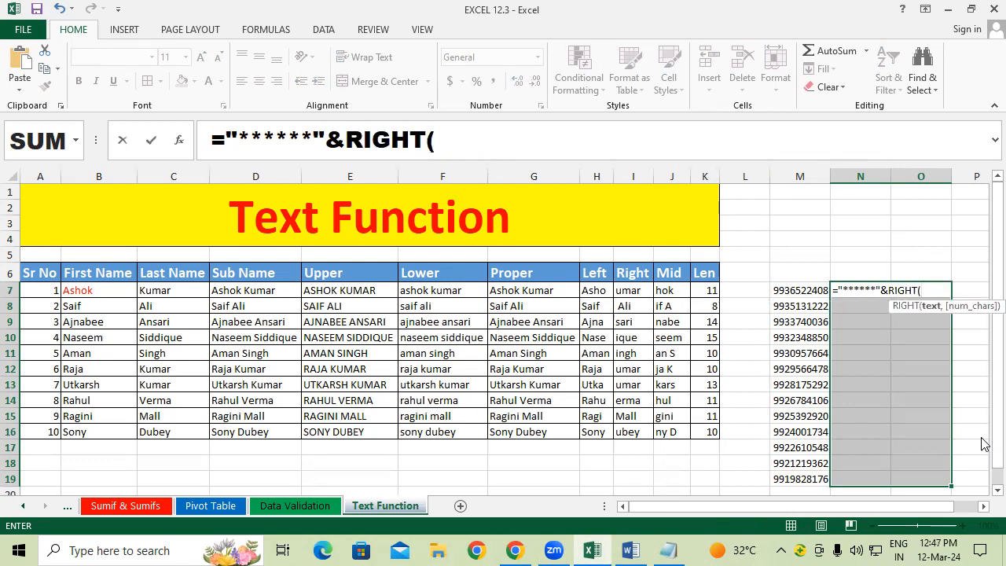
{"action": "key", "text": "Down"}
{"action": "key", "text": "Left"}
{"action": "key", "text": "Up"}
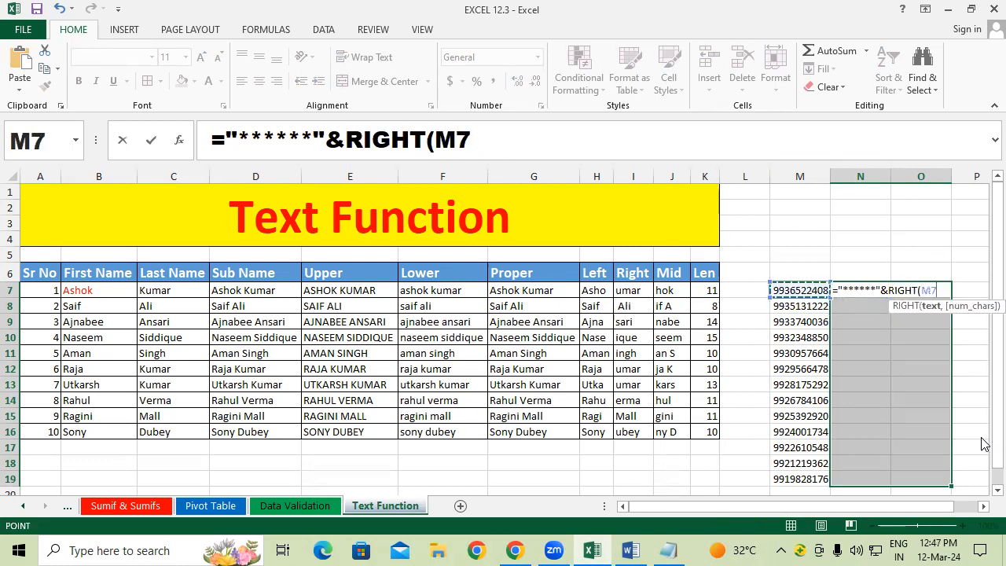
{"action": "type", "text": ",4"}
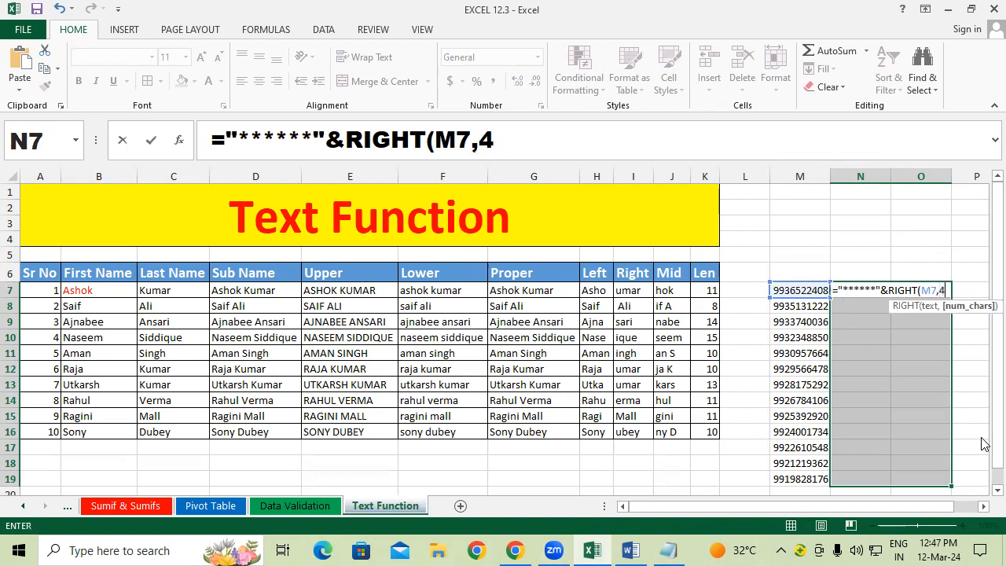
{"action": "type", "text": ")"}
{"action": "key", "text": "Return"}
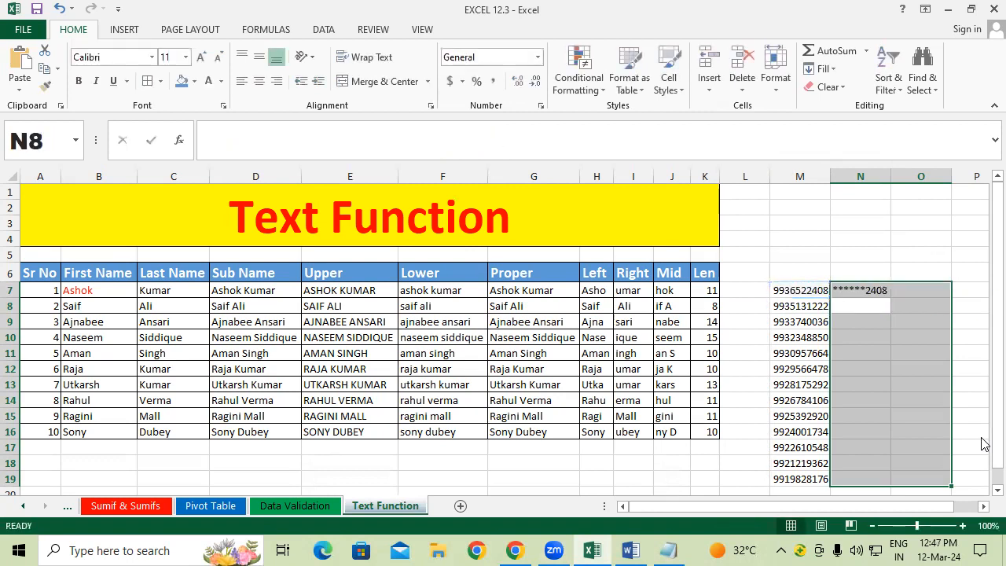
{"action": "key", "text": "Right"}
{"action": "key", "text": "Up"}
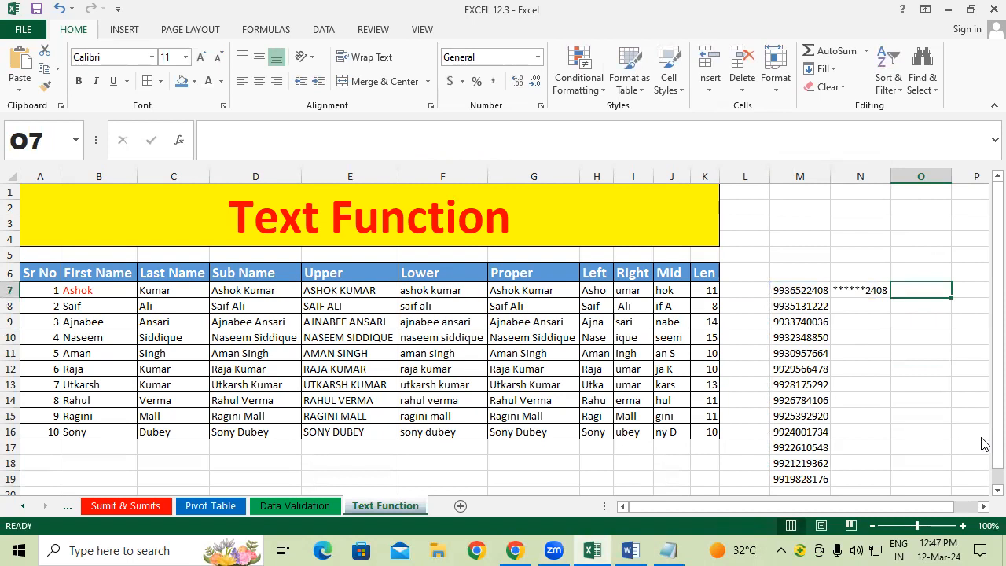
Step: Type =LEFT(M7,4)&"******" into O7 so it shows 9936******
{"action": "type", "text": "=LEFT"}
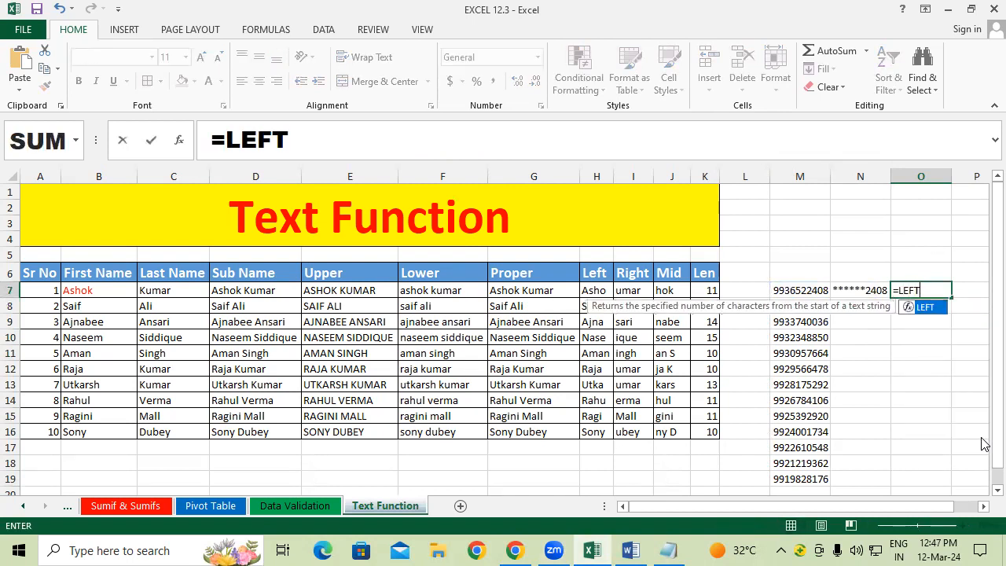
{"action": "type", "text": "("}
{"action": "key", "text": "Left"}
{"action": "key", "text": "Left"}
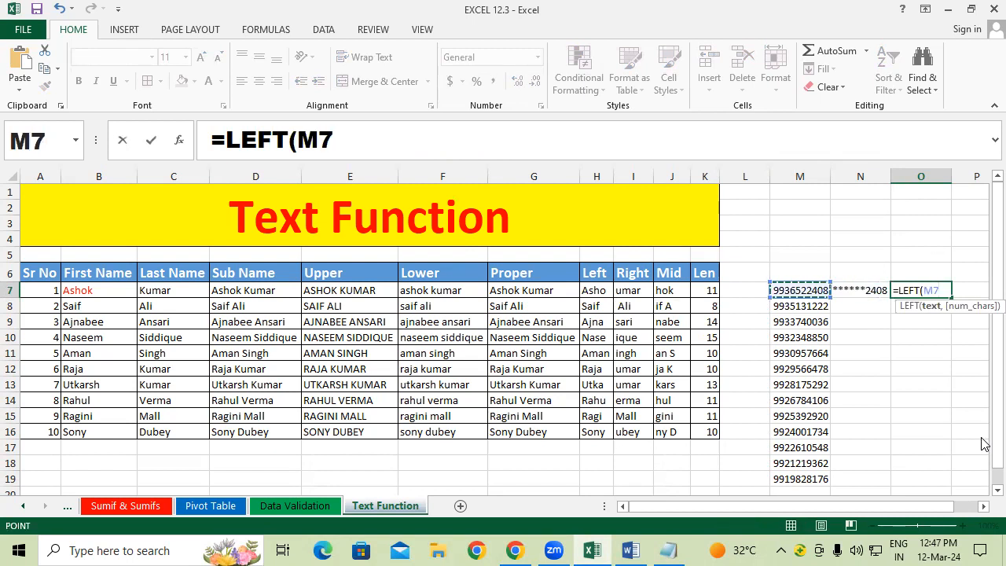
{"action": "type", "text": ",4"}
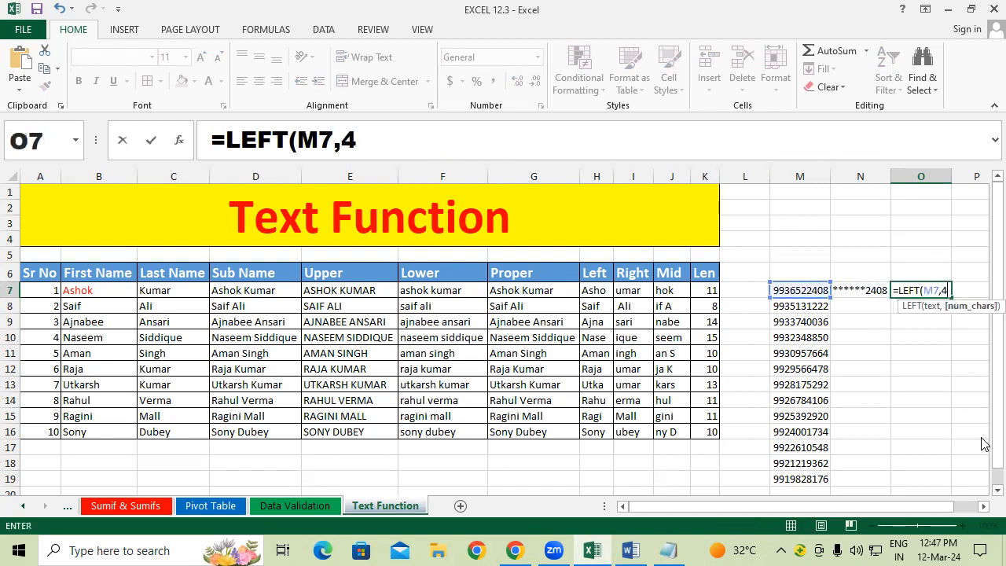
{"action": "type", "text": ")&\"******"}
{"action": "type", "text": "\""}
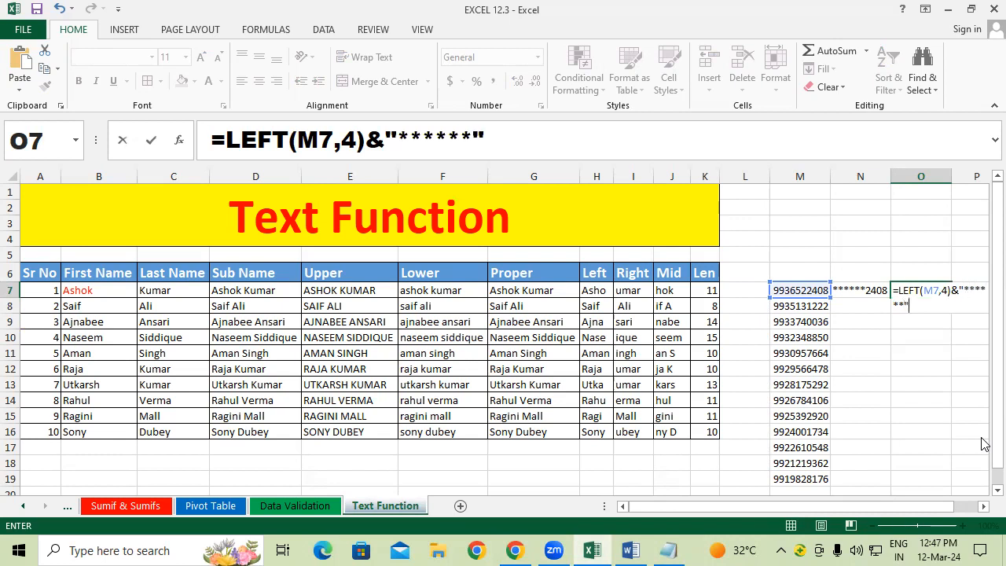
{"action": "key", "text": "Return"}
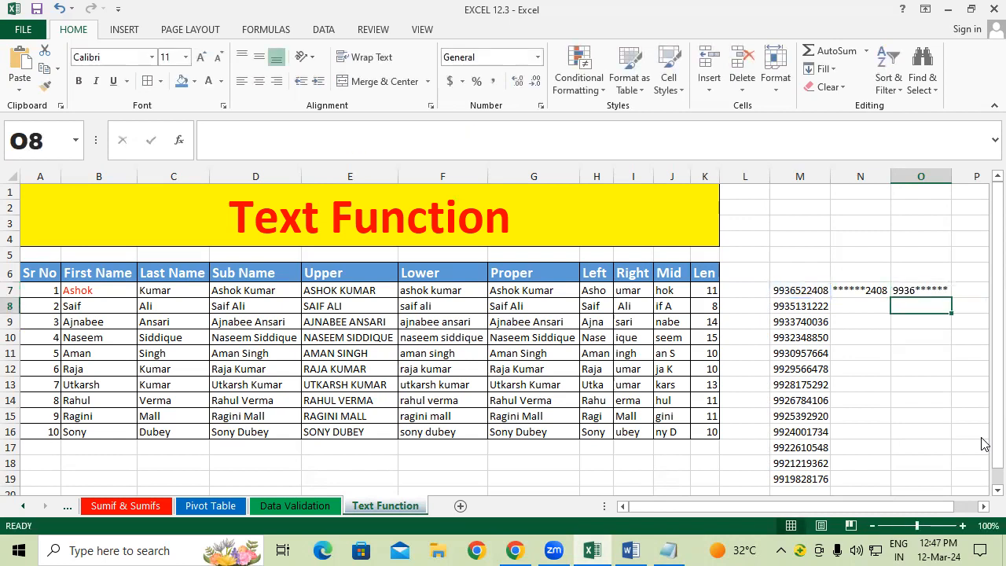
{"action": "key", "text": "Left"}
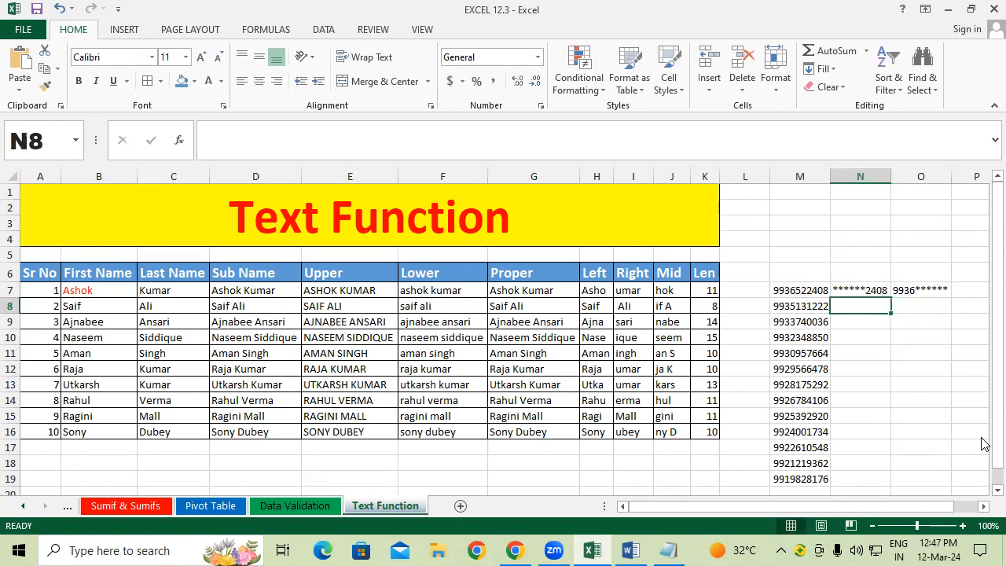
{"action": "key", "text": "Up"}
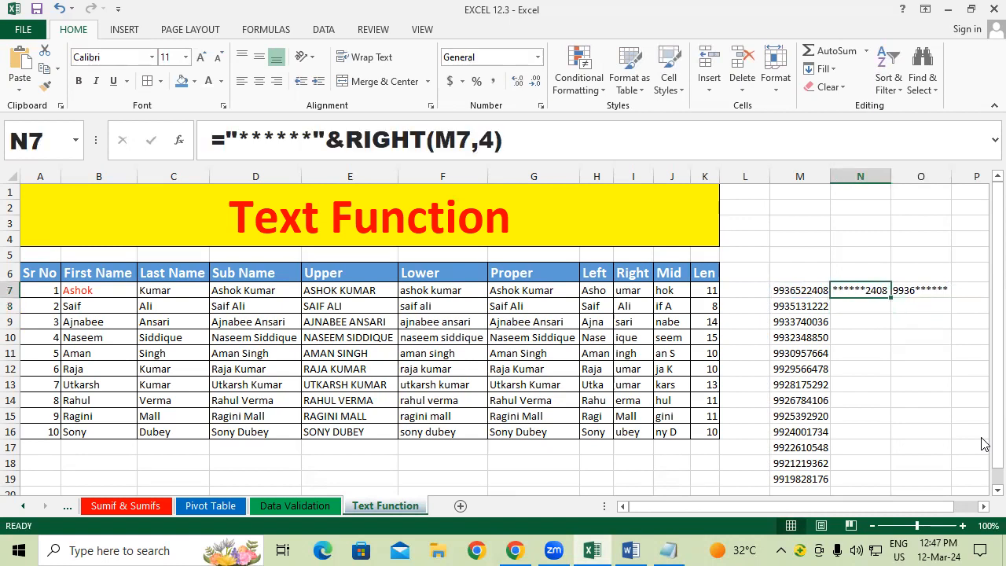
Step: Fill the N7 and O7 masking formulas down through row 19 with Ctrl+D
{"action": "key", "text": "shift+Down"}
{"action": "key", "text": "shift+Down"}
{"action": "key", "text": "shift+Down"}
{"action": "key", "text": "shift+Down"}
{"action": "key", "text": "shift+Down"}
{"action": "key", "text": "shift+Down"}
{"action": "key", "text": "shift+Down"}
{"action": "key", "text": "shift+Down"}
{"action": "key", "text": "shift+Down"}
{"action": "key", "text": "shift+Down"}
{"action": "key", "text": "shift+Down"}
{"action": "key", "text": "shift+Down"}
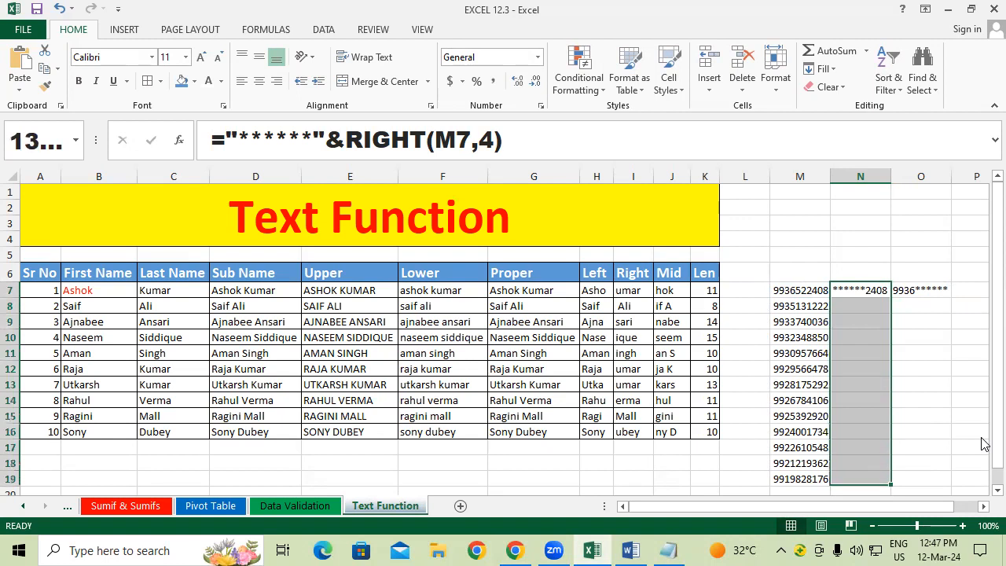
{"action": "key", "text": "ctrl+d"}
{"action": "key", "text": "Right"}
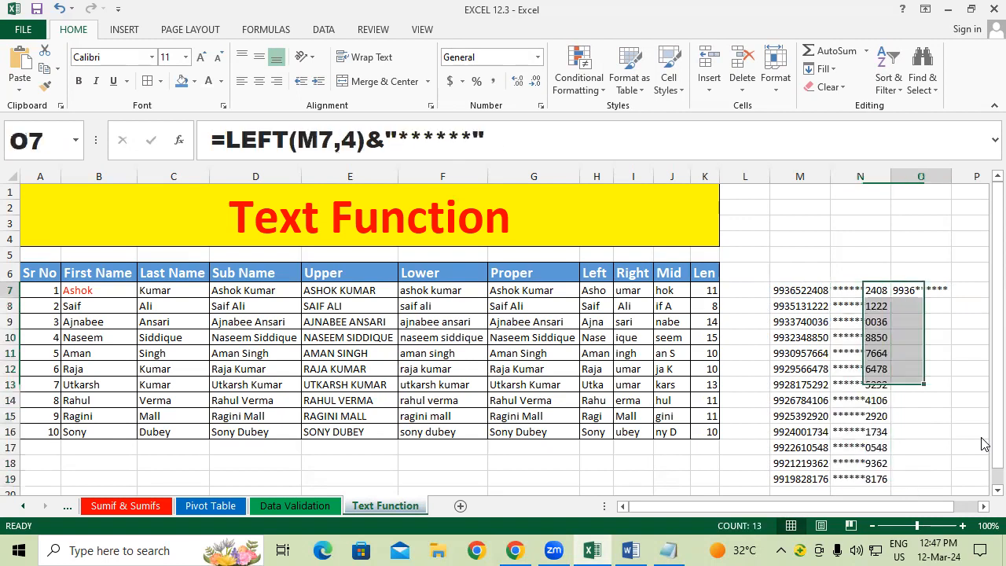
{"action": "key", "text": "ctrl+shift+Down"}
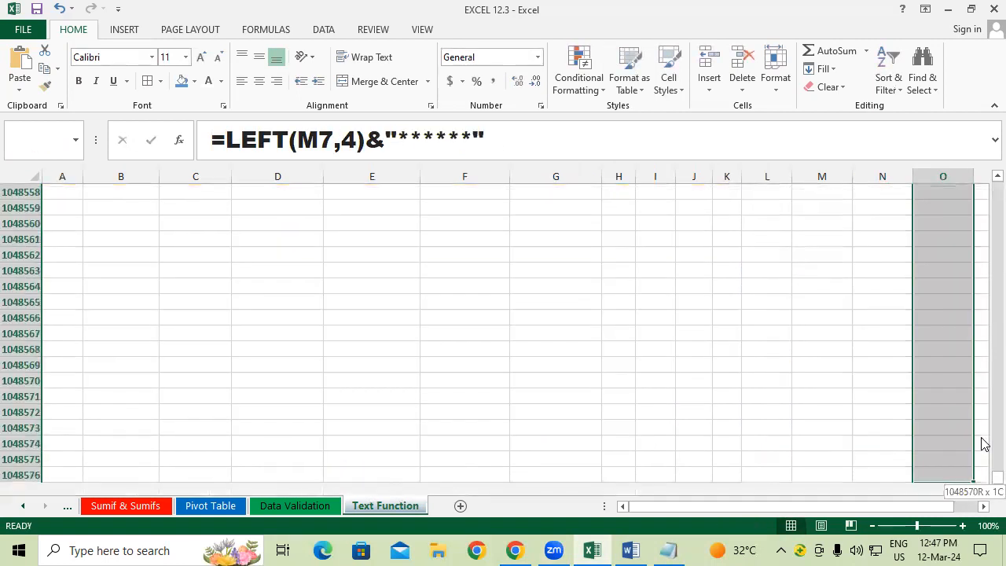
{"action": "key", "text": "ctrl+shift+Up"}
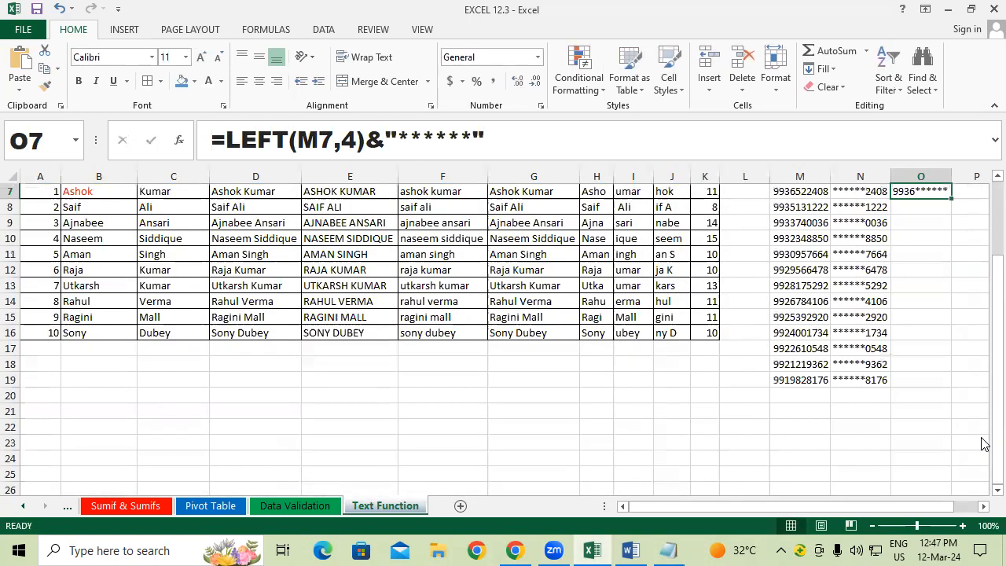
{"action": "key", "text": "shift+Down"}
{"action": "key", "text": "shift+Down"}
{"action": "key", "text": "shift+Down"}
{"action": "key", "text": "shift+Down"}
{"action": "key", "text": "shift+Down"}
{"action": "key", "text": "shift+Down"}
{"action": "key", "text": "shift+Down"}
{"action": "key", "text": "shift+Down"}
{"action": "key", "text": "shift+Down"}
{"action": "key", "text": "shift+Down"}
{"action": "key", "text": "shift+Down"}
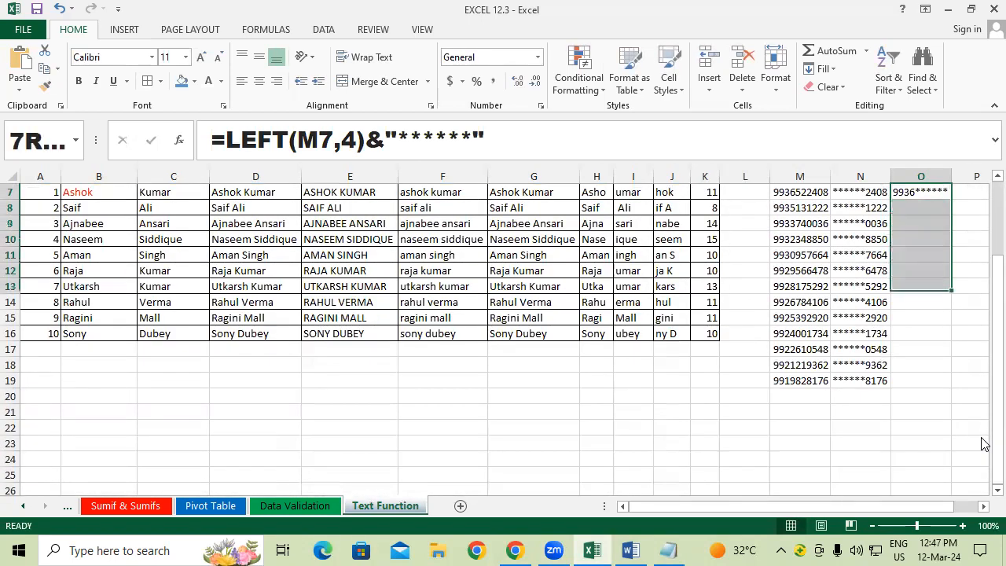
{"action": "key", "text": "shift+Down"}
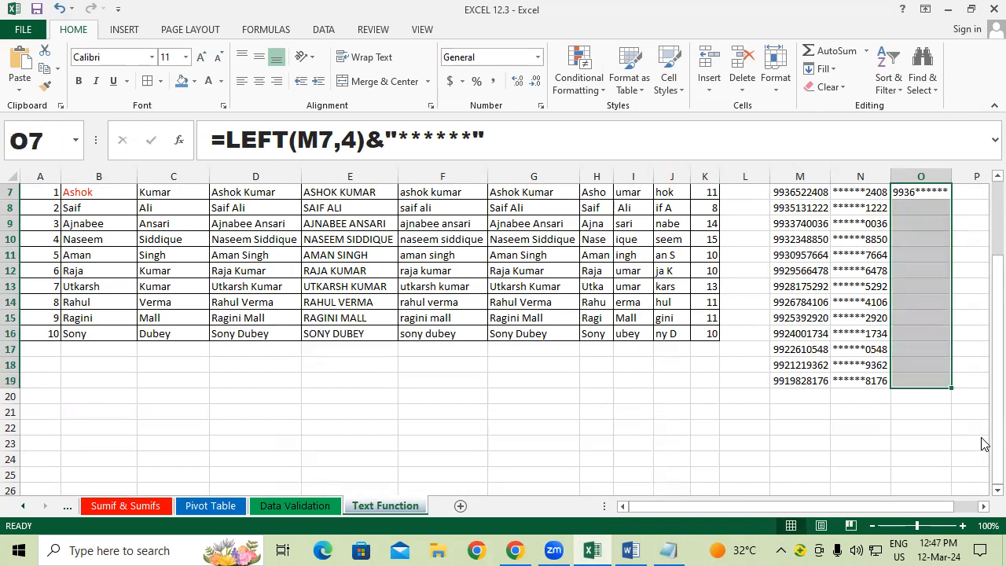
{"action": "key", "text": "ctrl+d"}
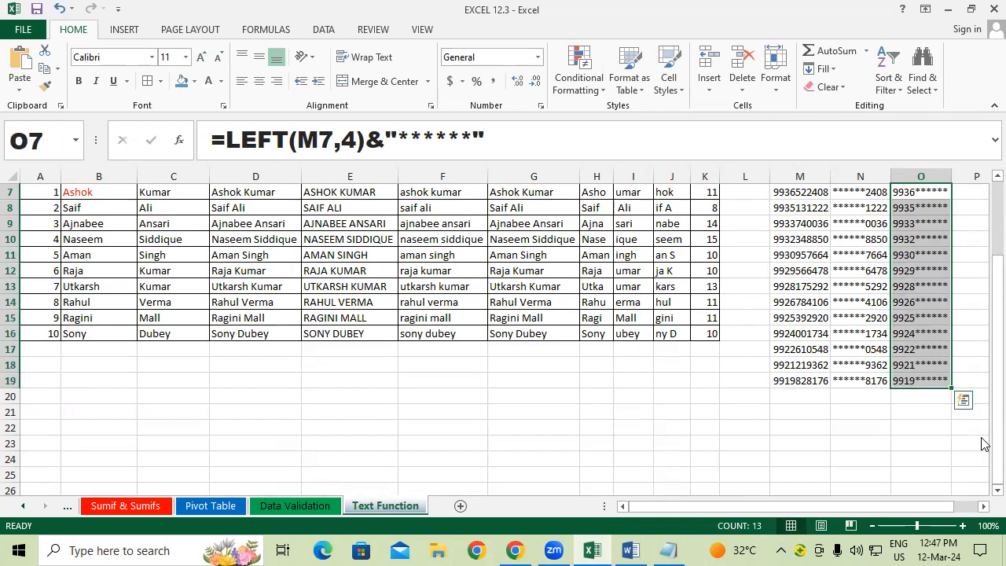
{"action": "key", "text": "Up"}
{"action": "key", "text": "Up"}
{"action": "key", "text": "Up"}
{"action": "key", "text": "Up"}
{"action": "key", "text": "Up"}
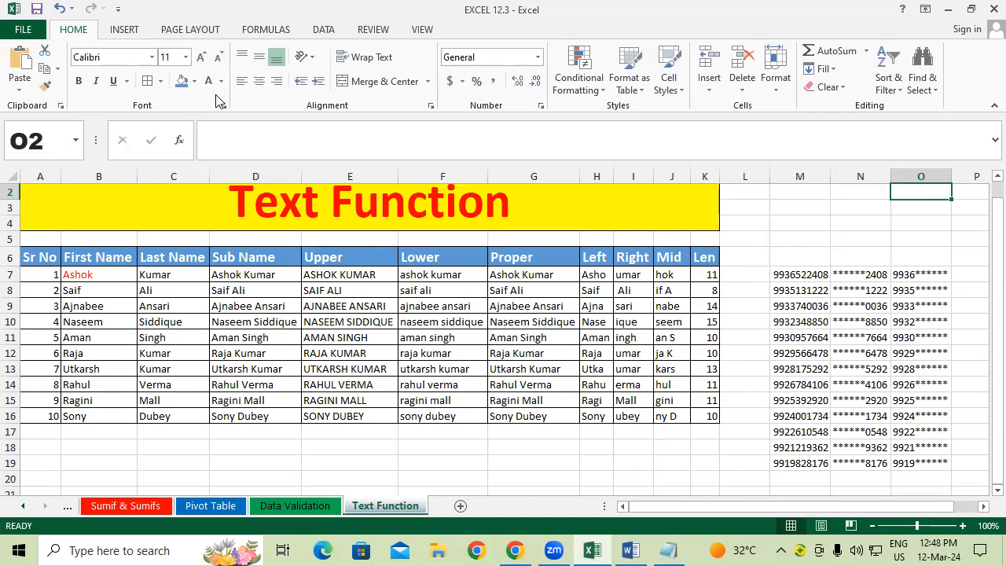
Step: Show the Data tab's What-If Analysis options, then close them and select M3
{"action": "left_click", "coordinate": [546, 288]}
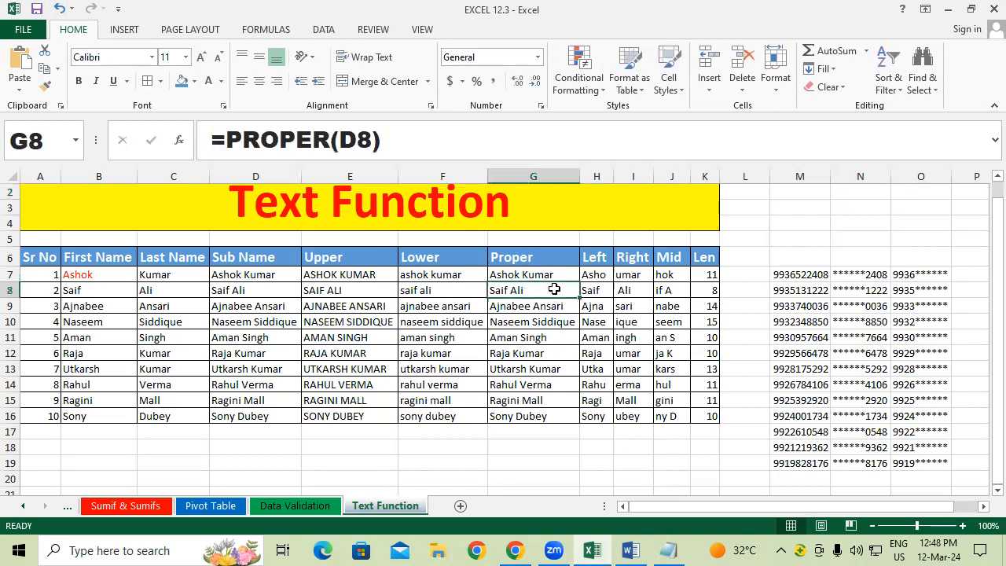
{"action": "left_click", "coordinate": [330, 31]}
{"action": "left_click", "coordinate": [562, 319]}
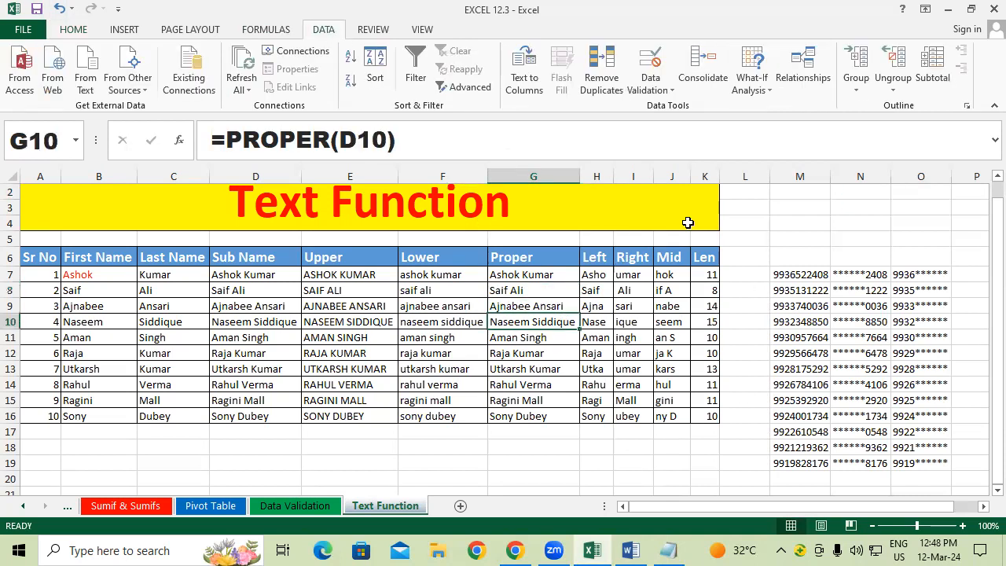
{"action": "left_click", "coordinate": [752, 78]}
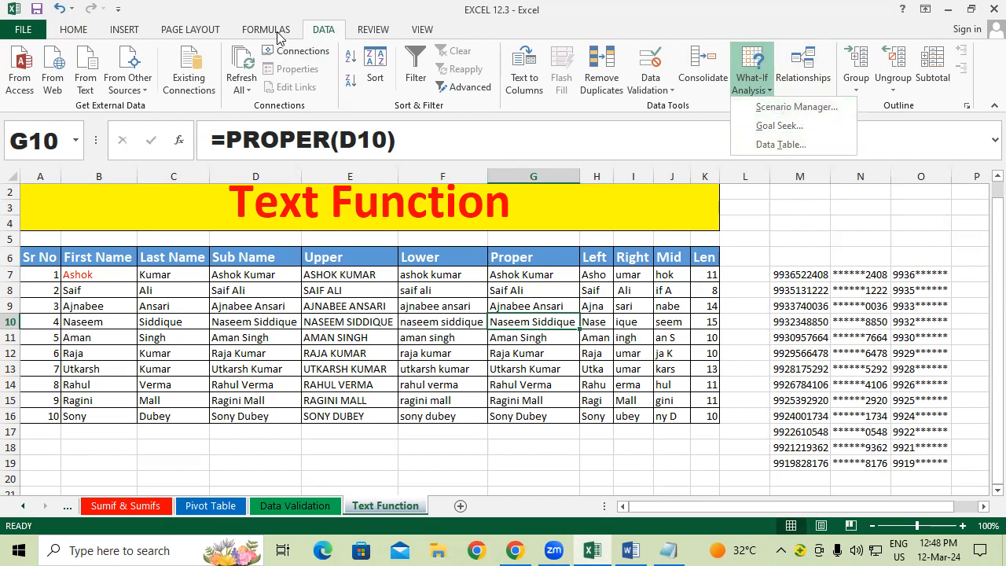
{"action": "left_click", "coordinate": [304, 208]}
{"action": "left_click", "coordinate": [304, 208]}
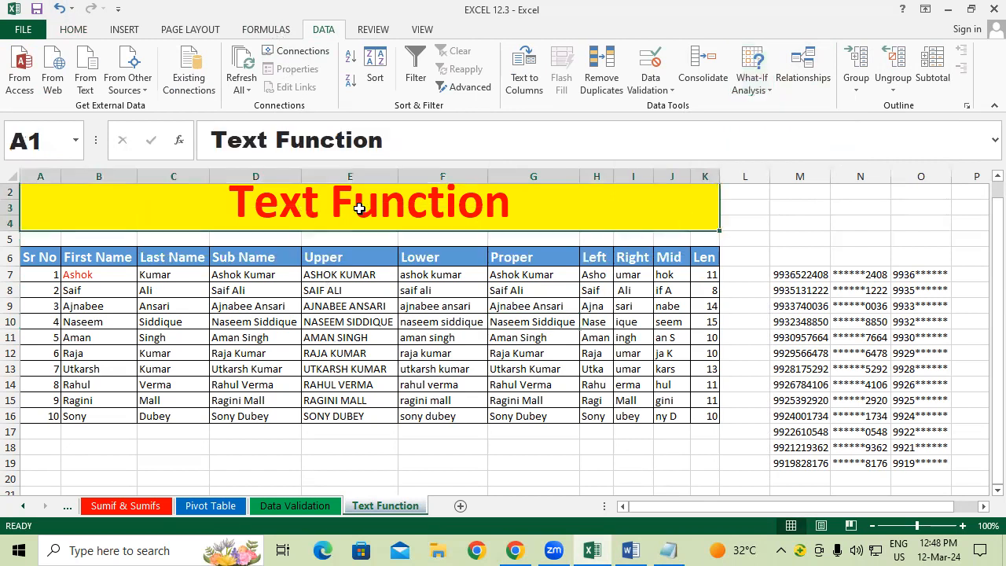
{"action": "left_click", "coordinate": [813, 209]}
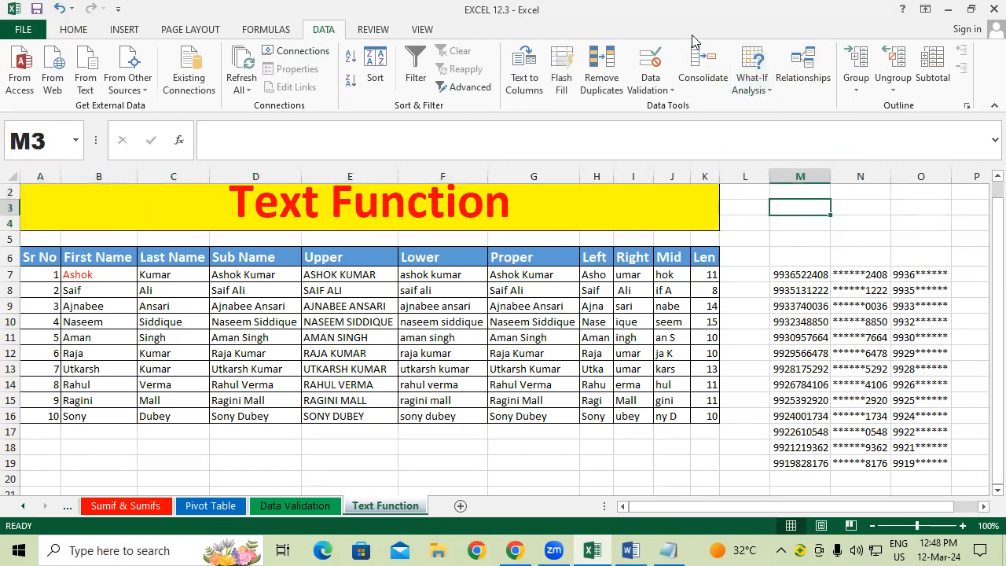